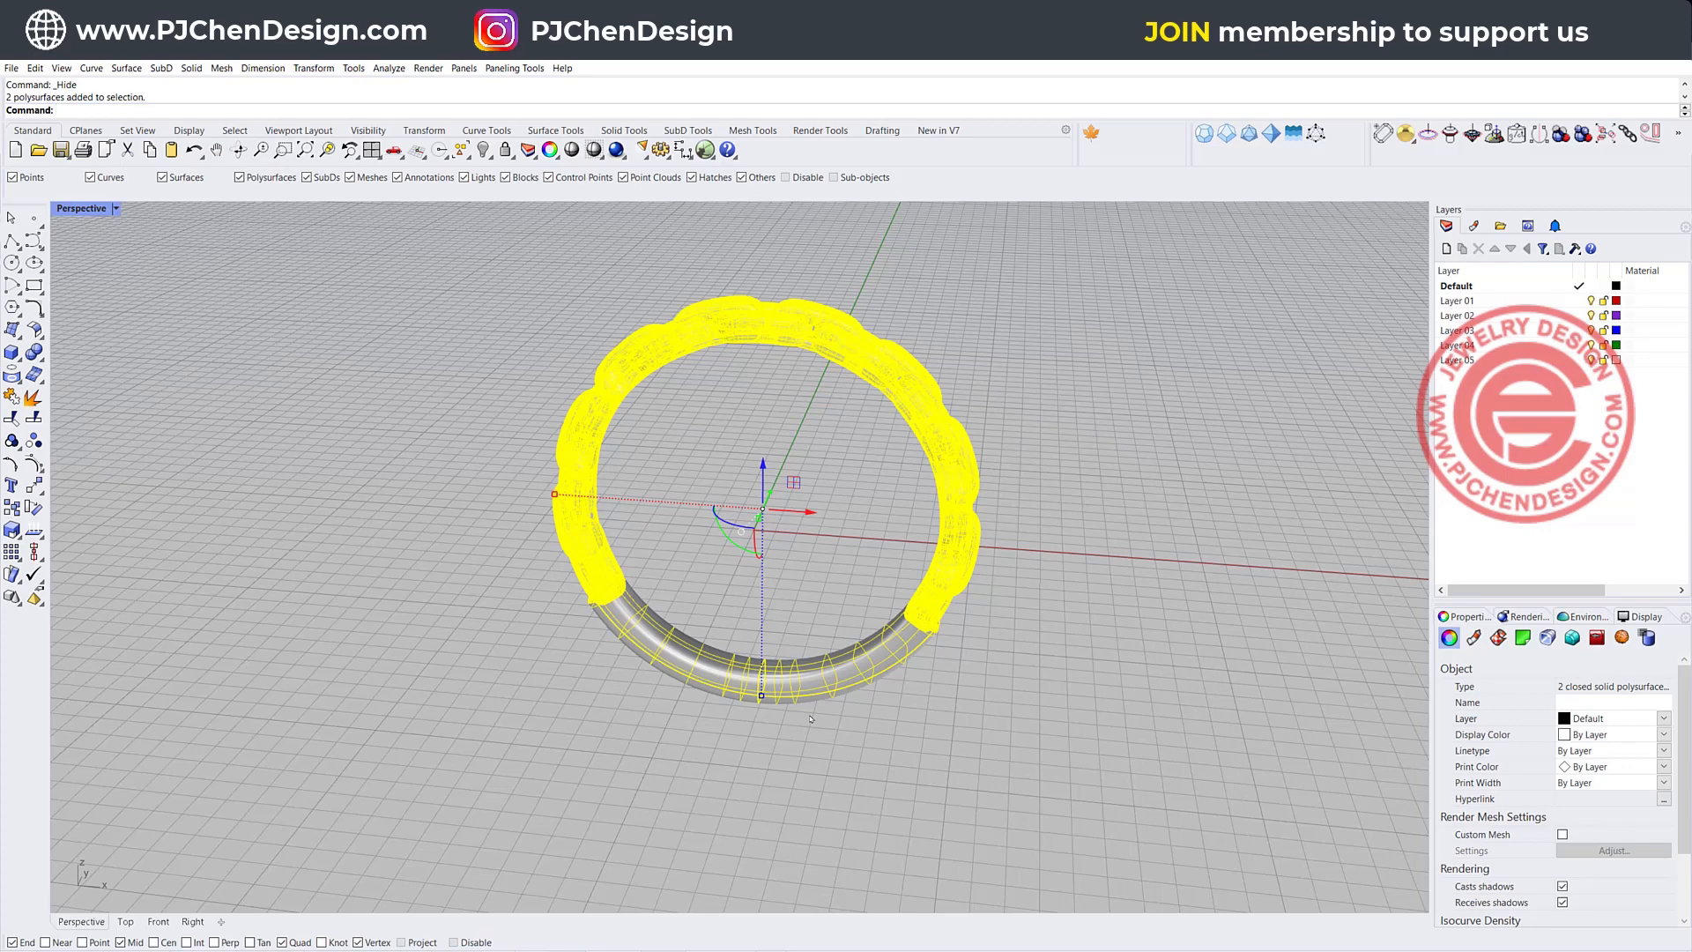
# Draw a 16 mm diameter circle centred on the origin in the Front view, on Layer 01
pyautogui.click(727, 799)
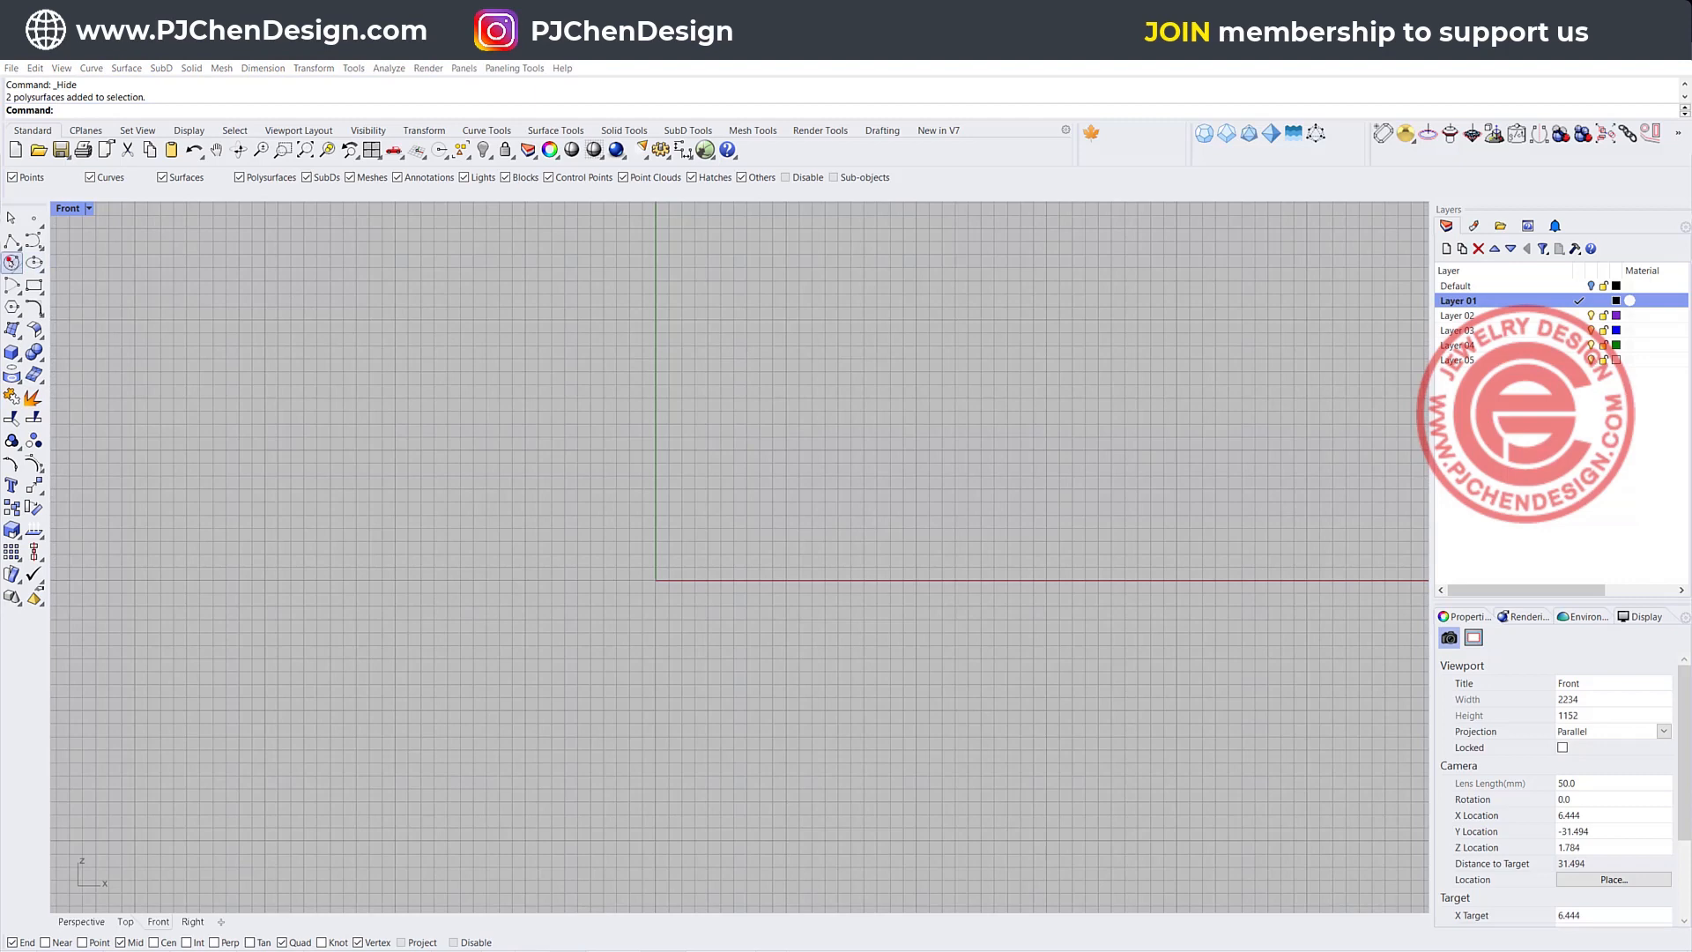
pyautogui.click(12, 261)
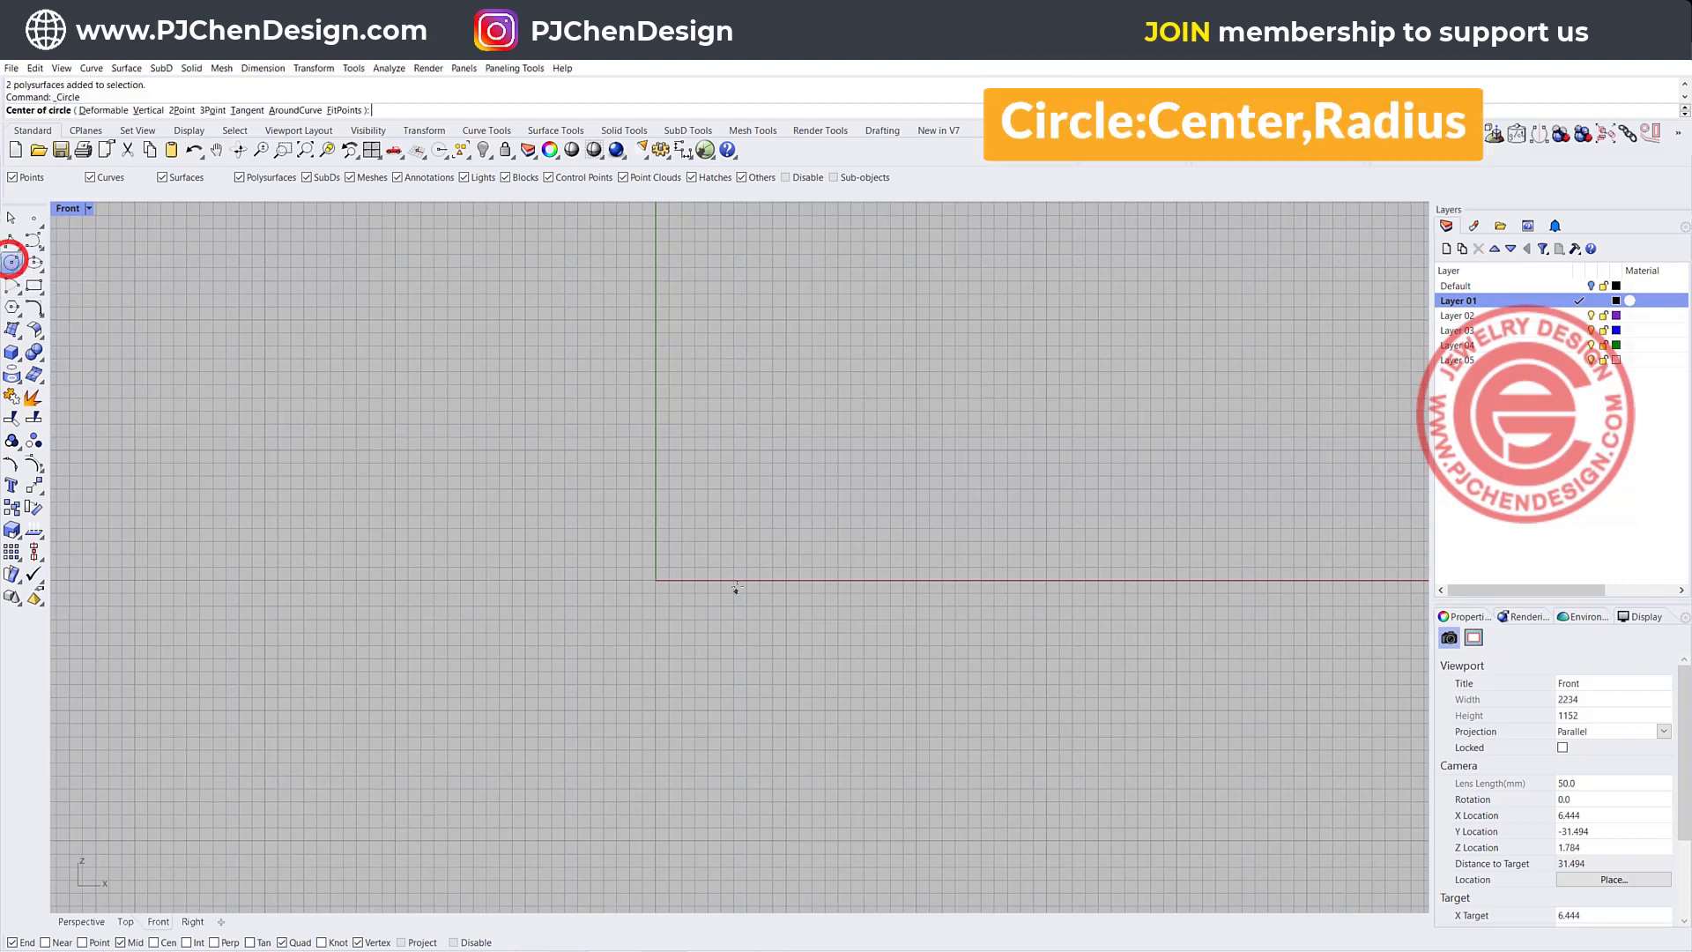
pyautogui.click(656, 579)
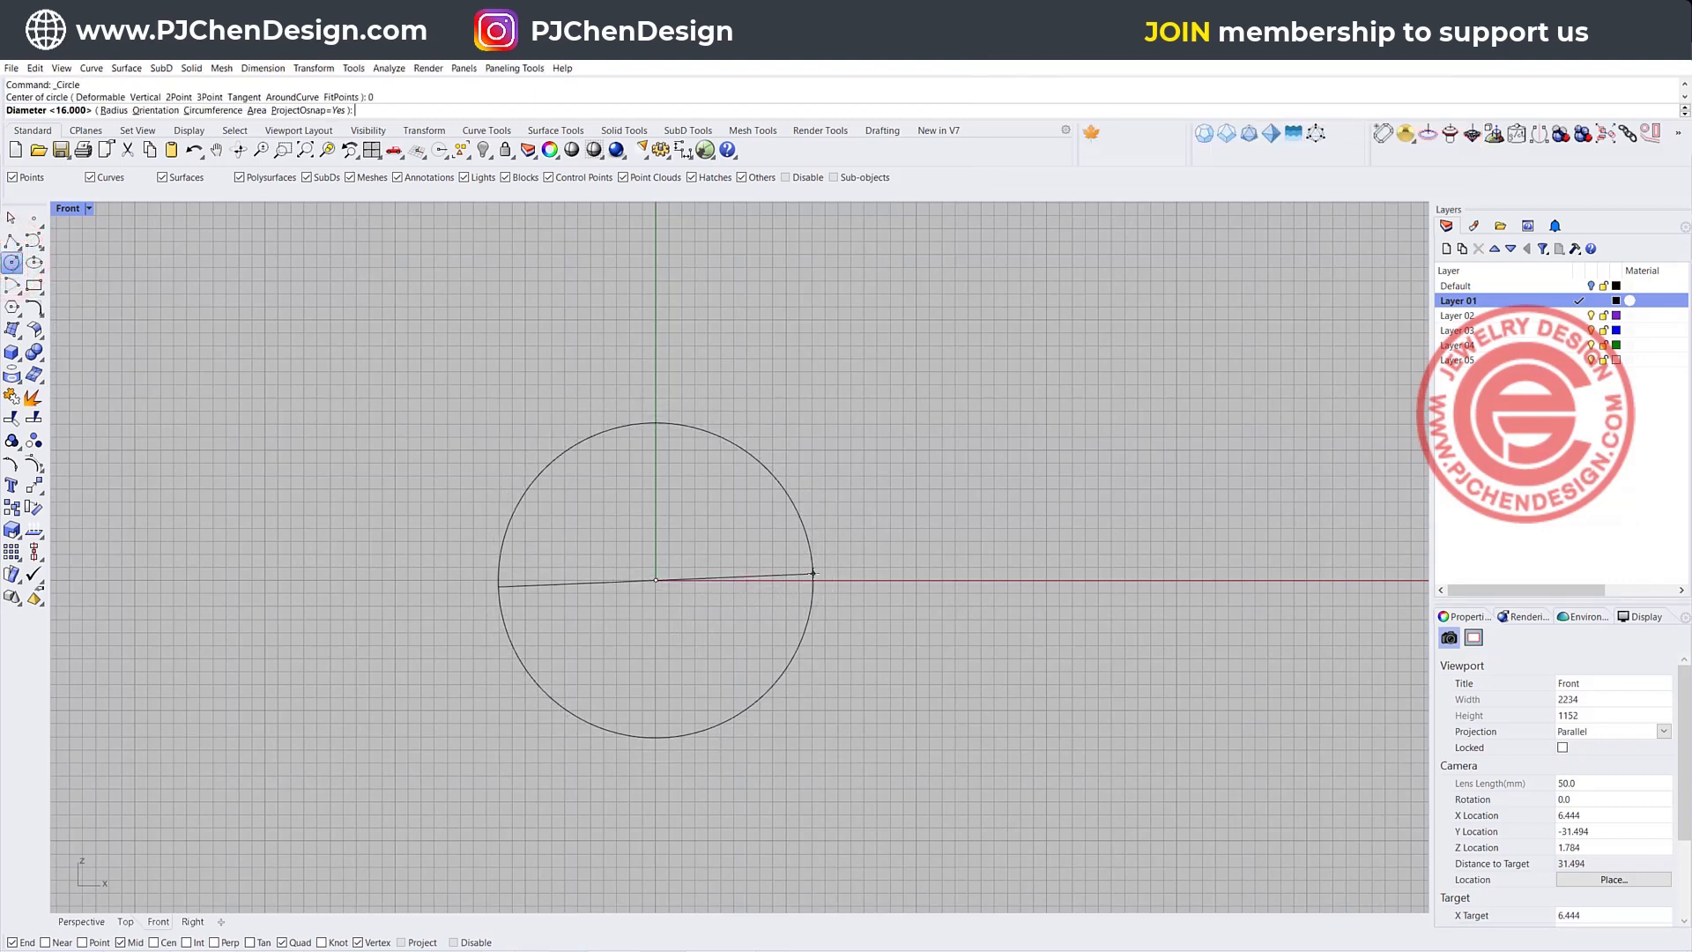
pyautogui.press('Return')
pyautogui.scroll(3, 636, 555)
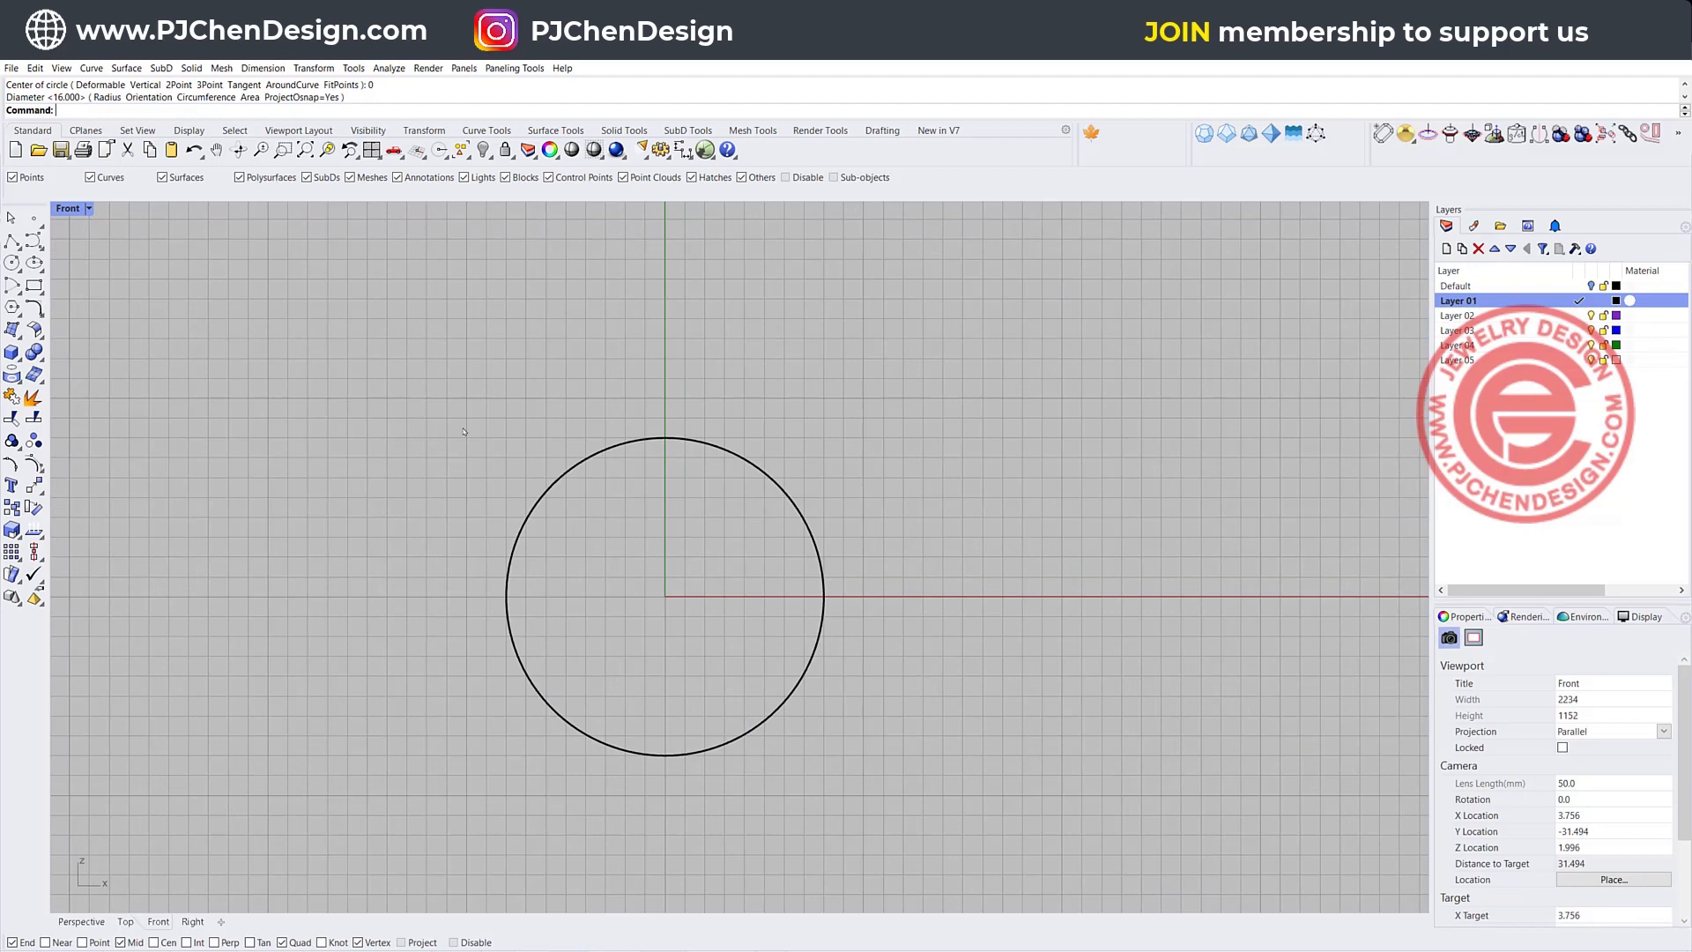
# Measure the length of the circle and copy the resulting value
pyautogui.click(666, 440)
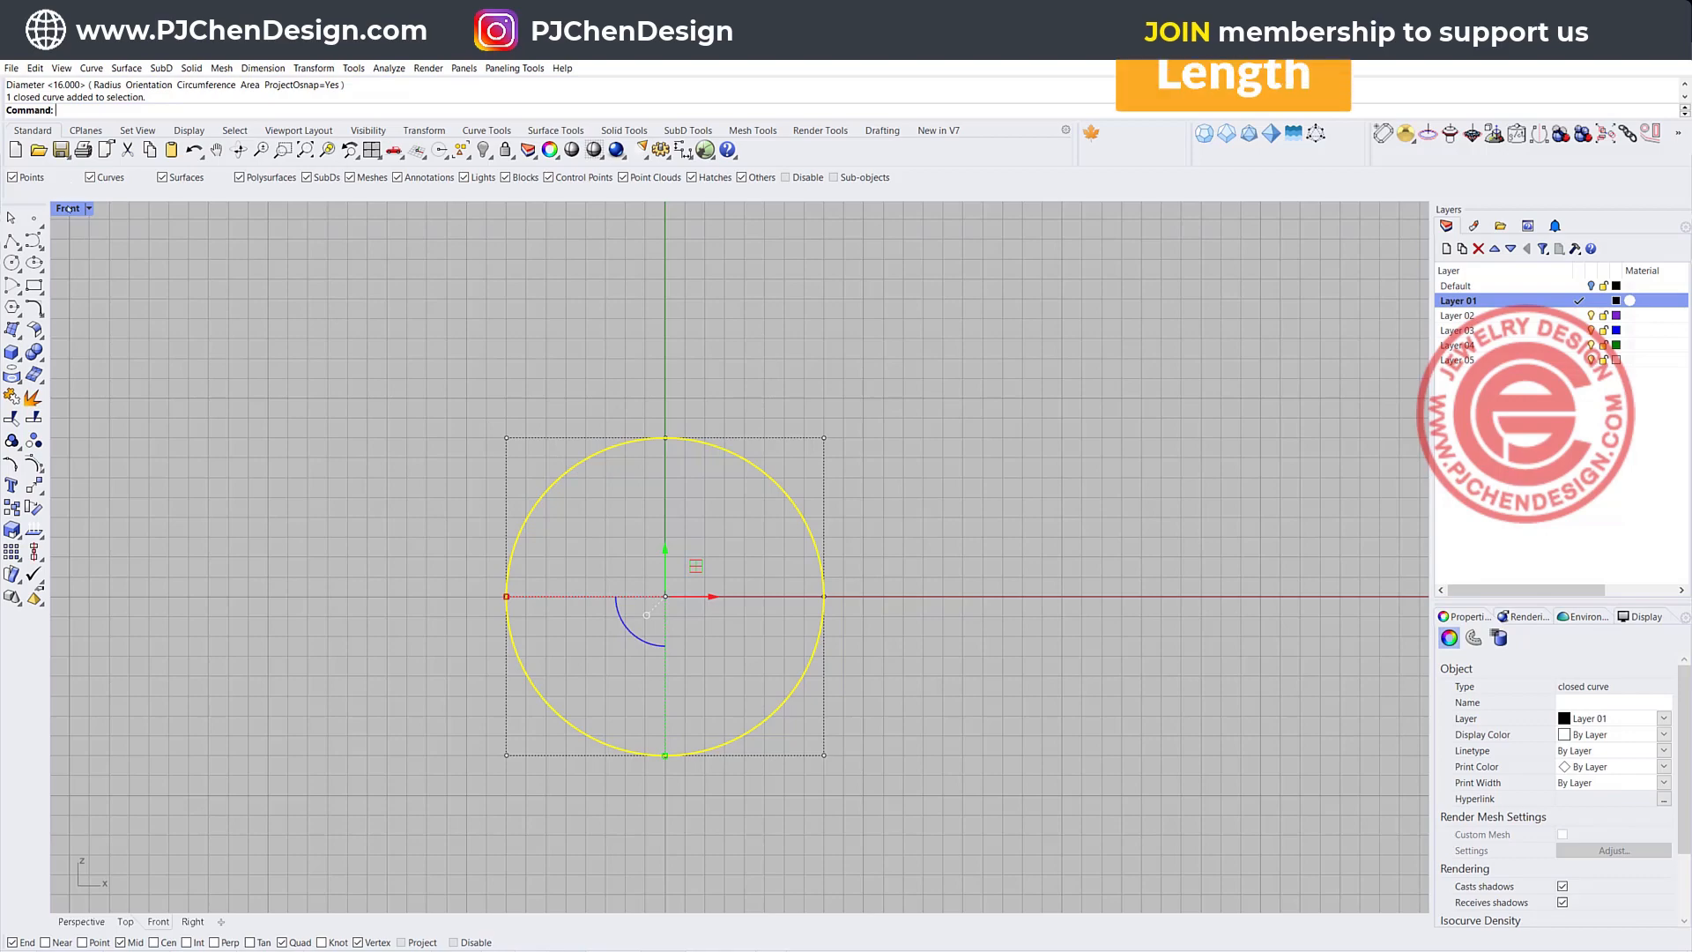
pyautogui.write('Length')
pyautogui.press('Return')
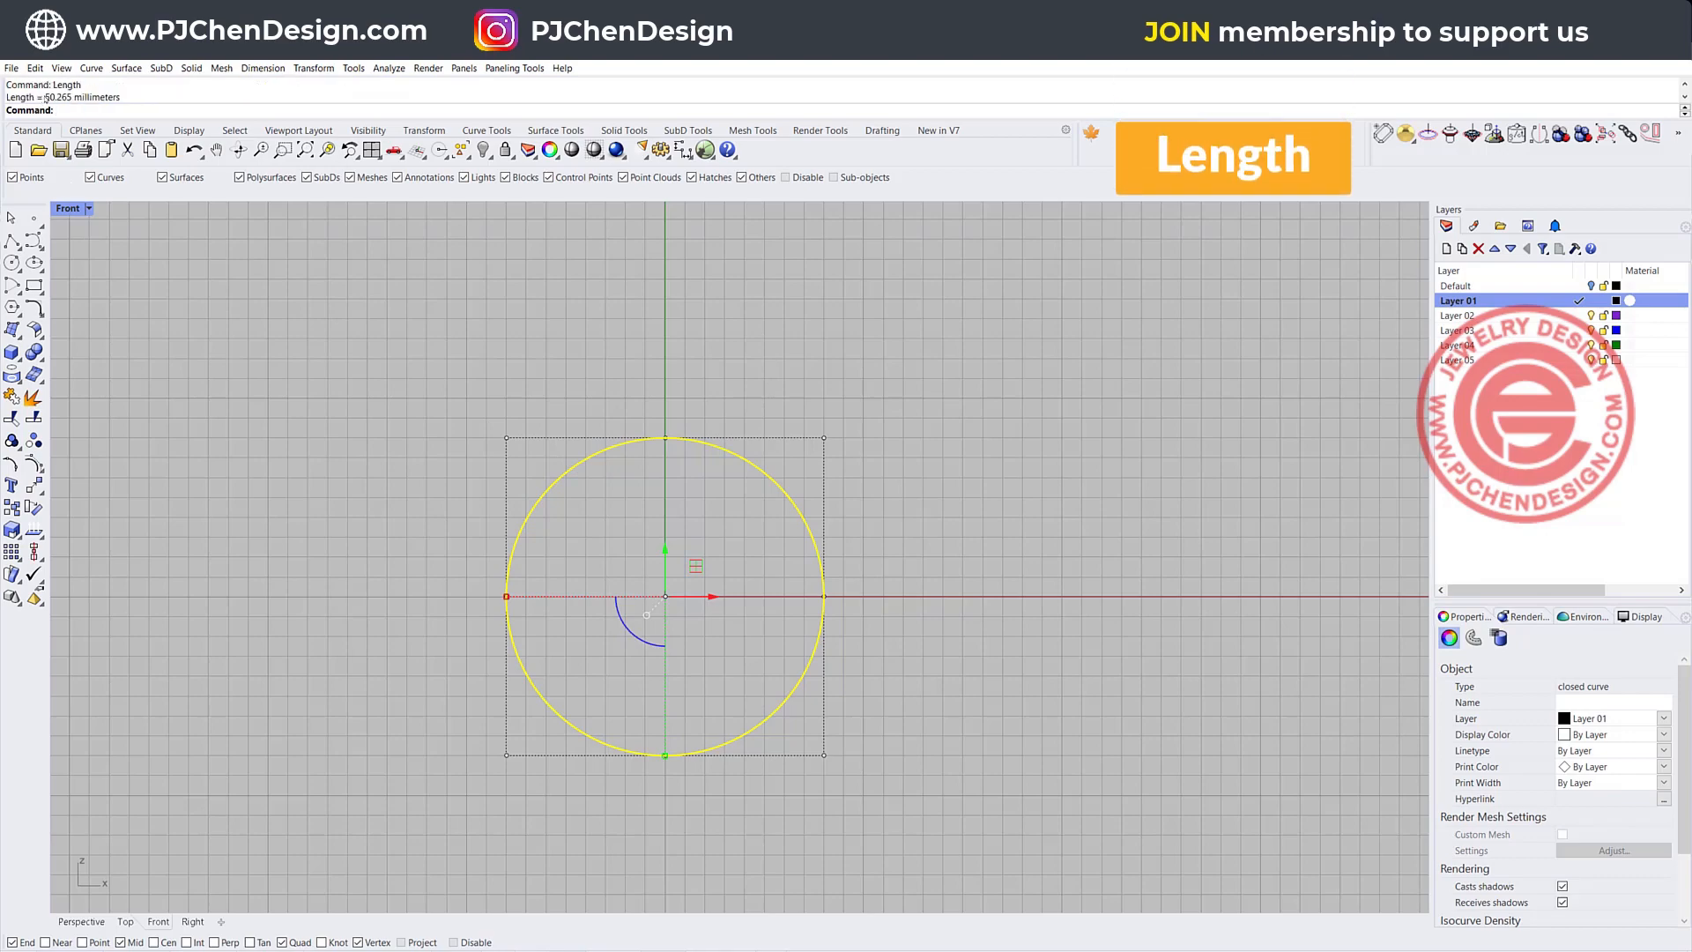
pyautogui.doubleClick(48, 97)
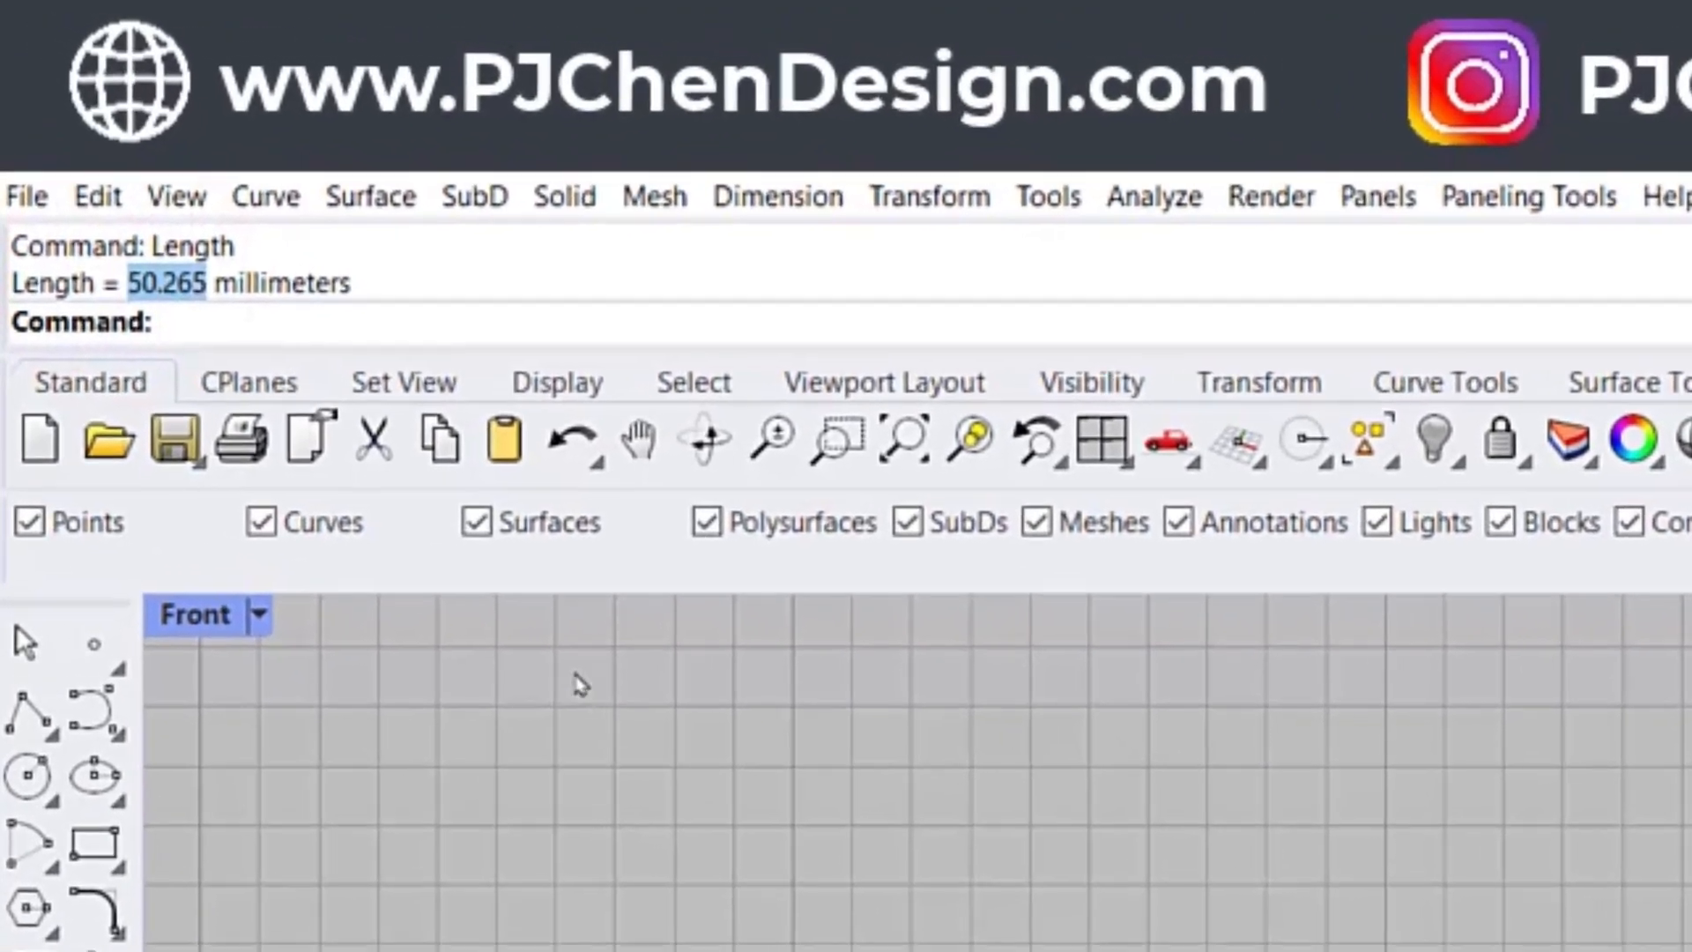
pyautogui.hotkey('ctrl', 'c')
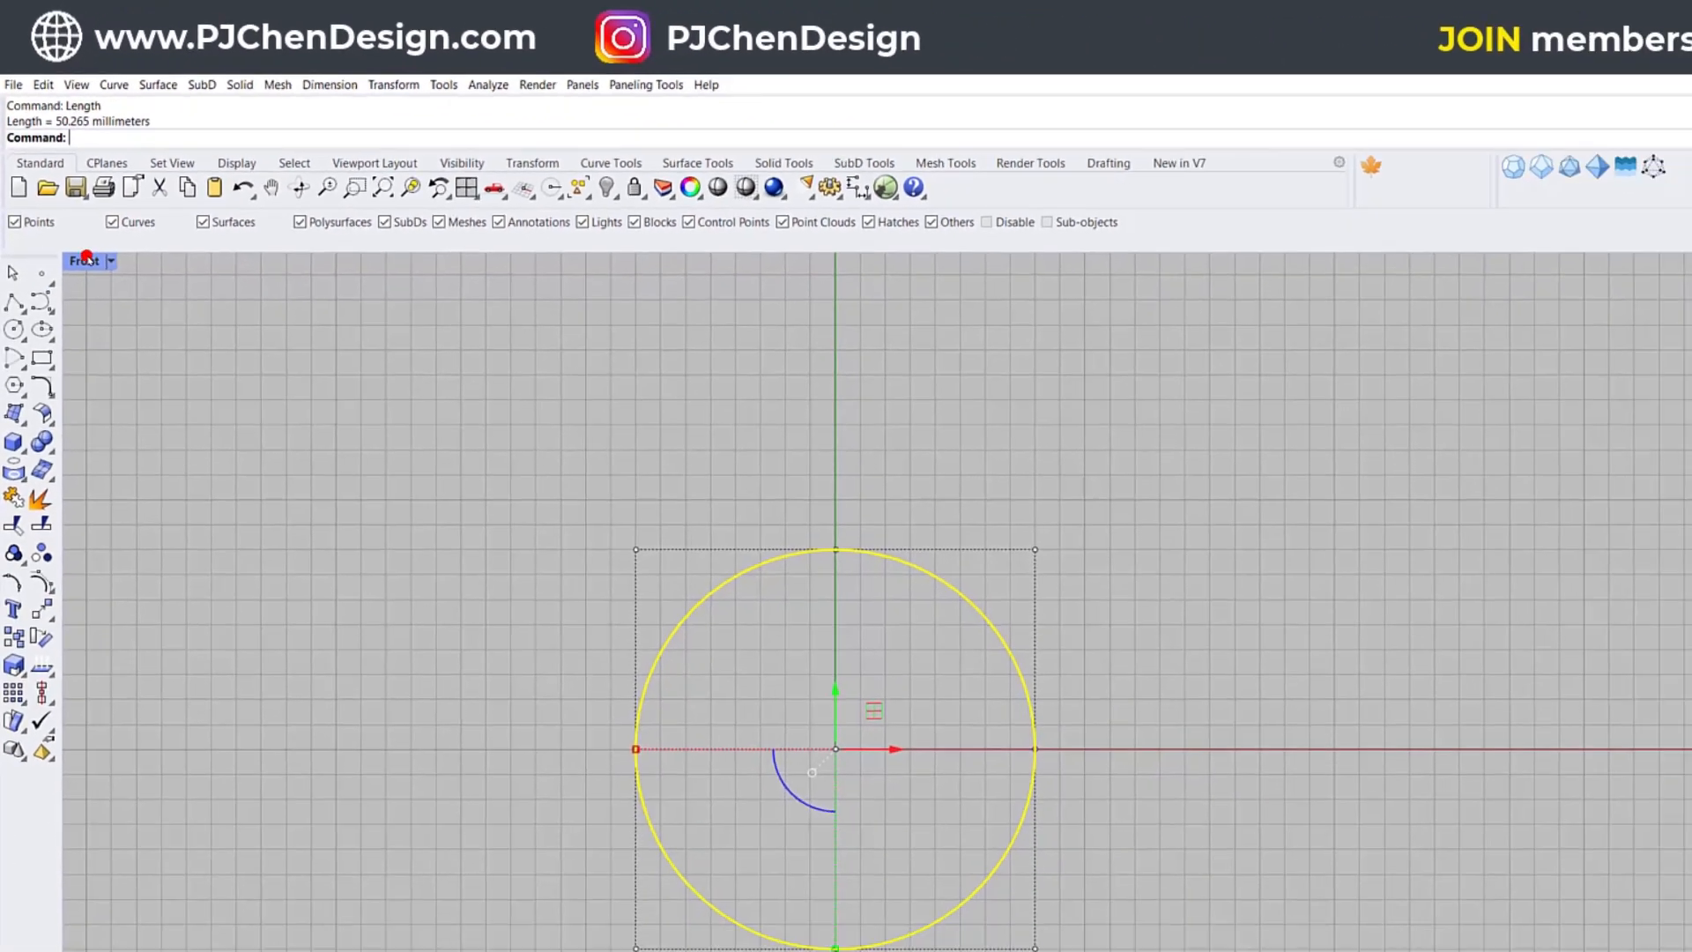
# Draw a horizontal 50.265 mm straight line in the Top view, beside and above the circle
pyautogui.click(207, 653)
pyautogui.doubleClick(69, 205)
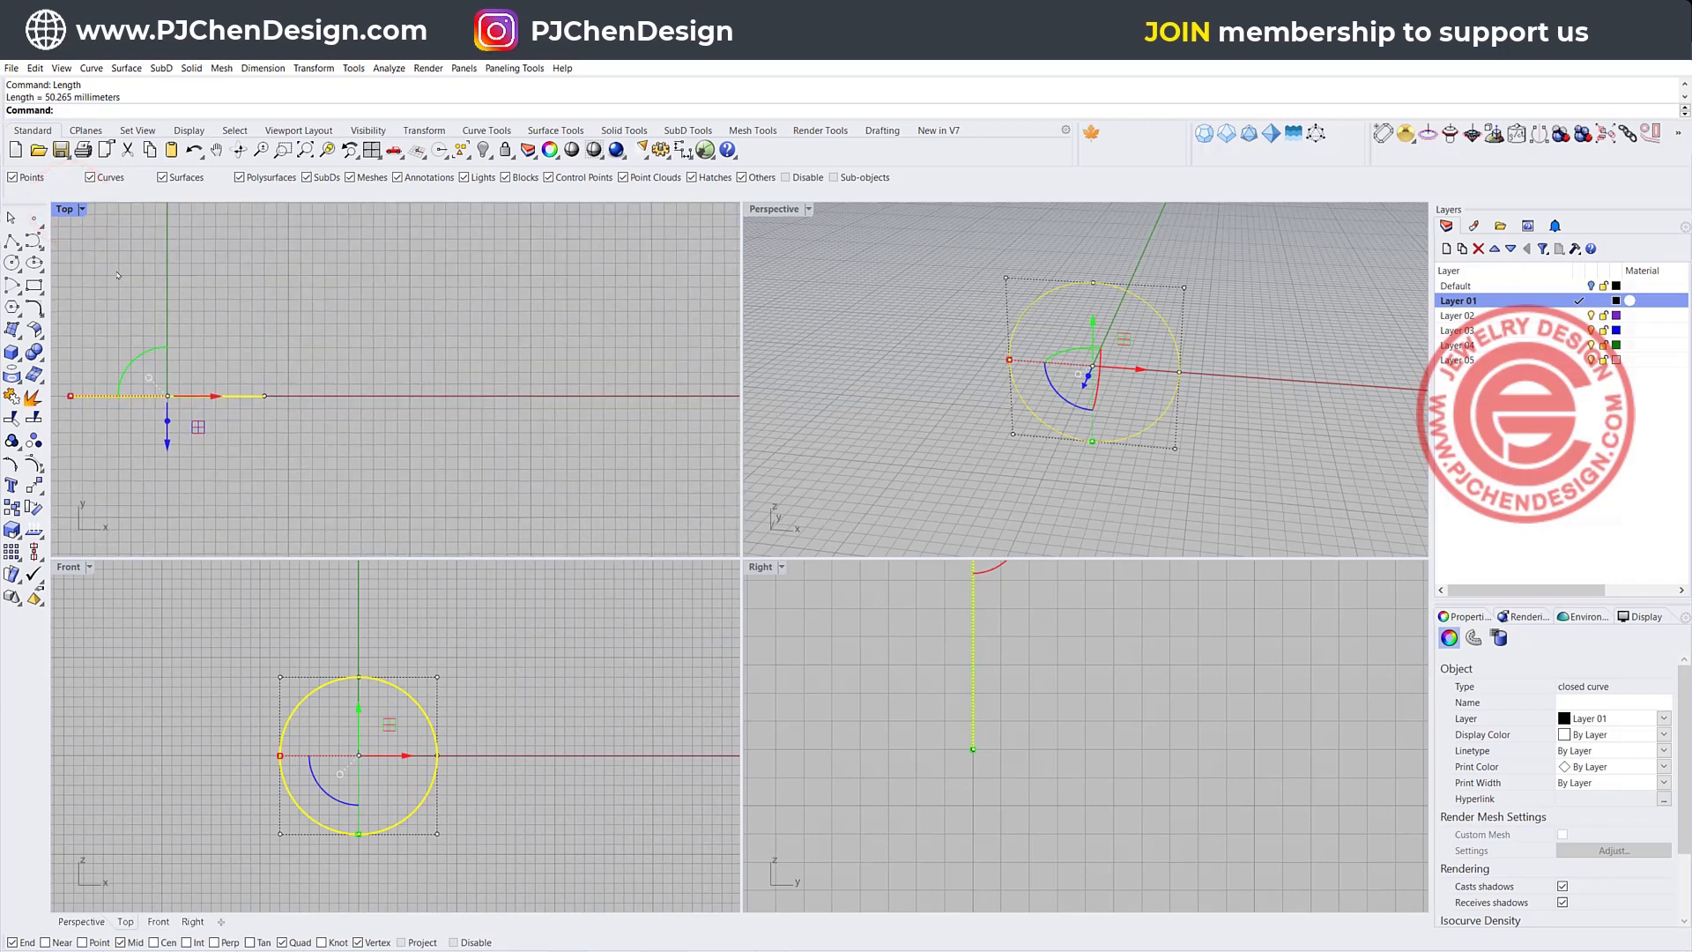
pyautogui.click(12, 240)
pyautogui.click(334, 317)
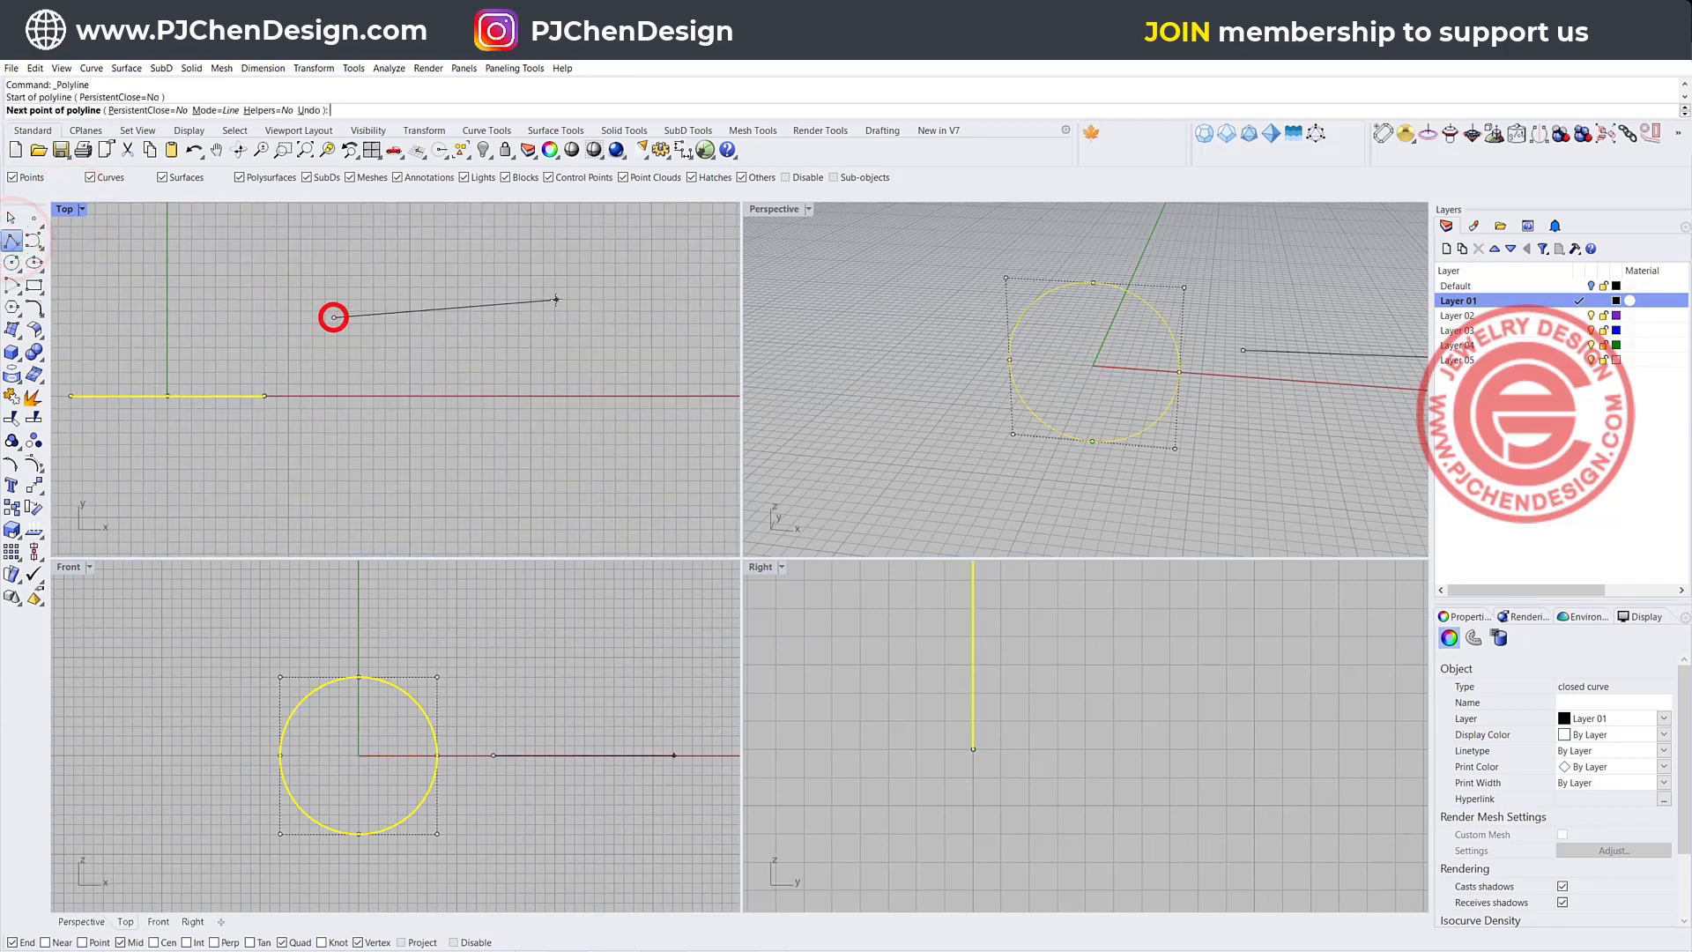
pyautogui.hotkey('ctrl', 'v')
pyautogui.press('Return')
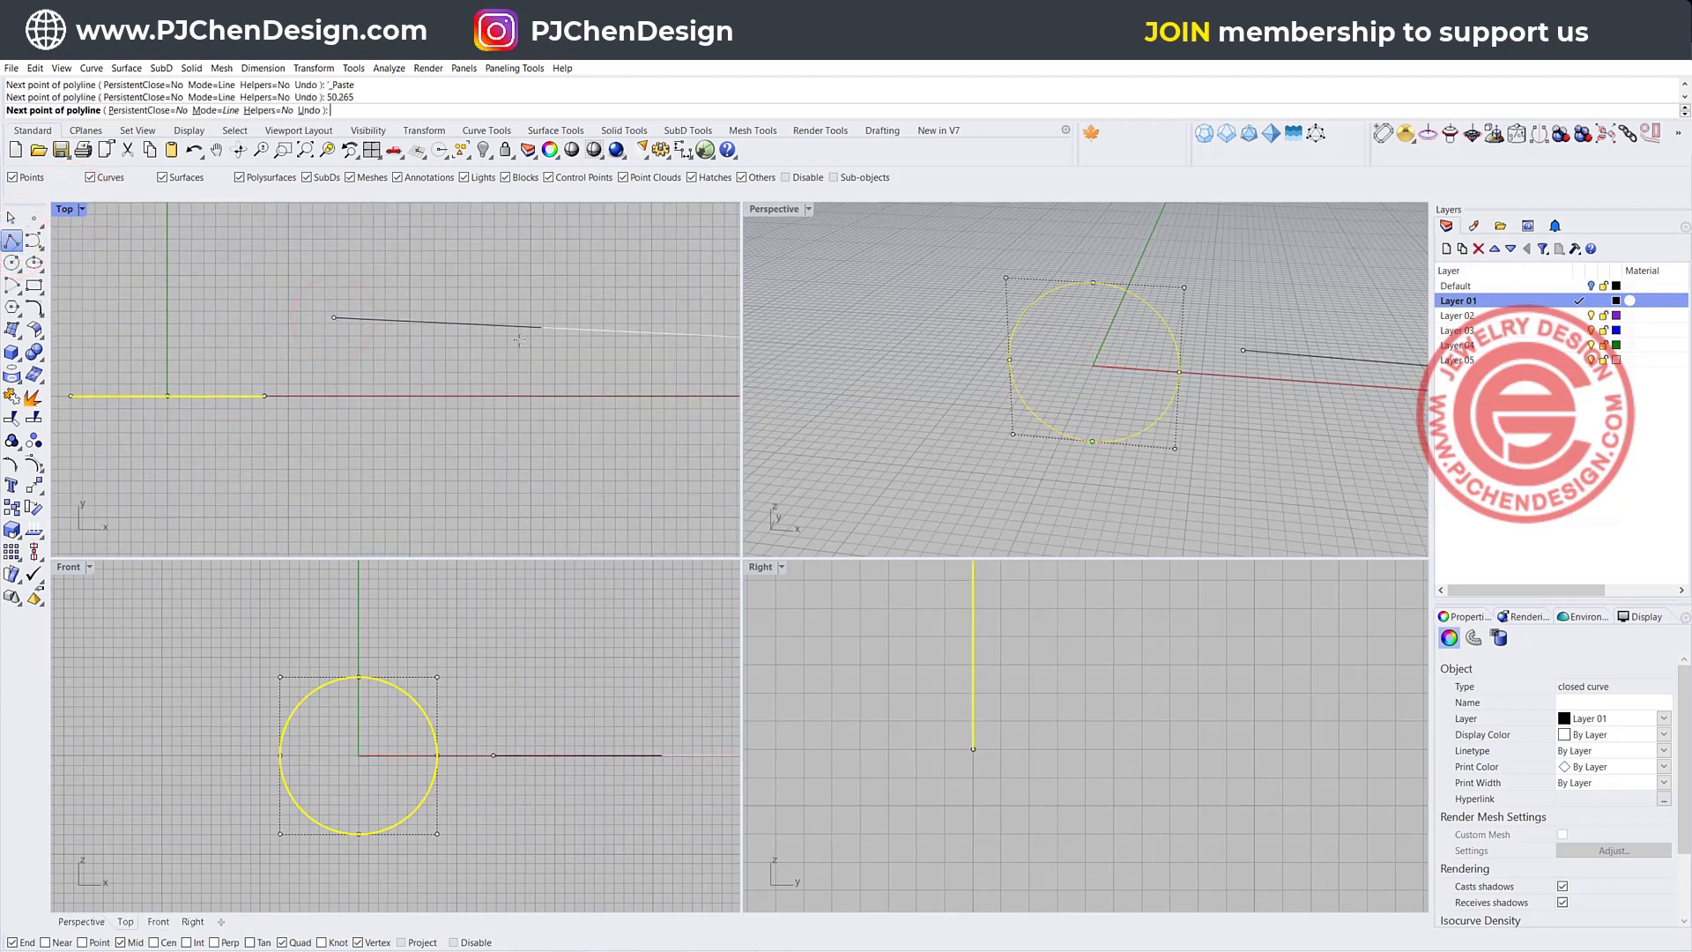
pyautogui.click(540, 320)
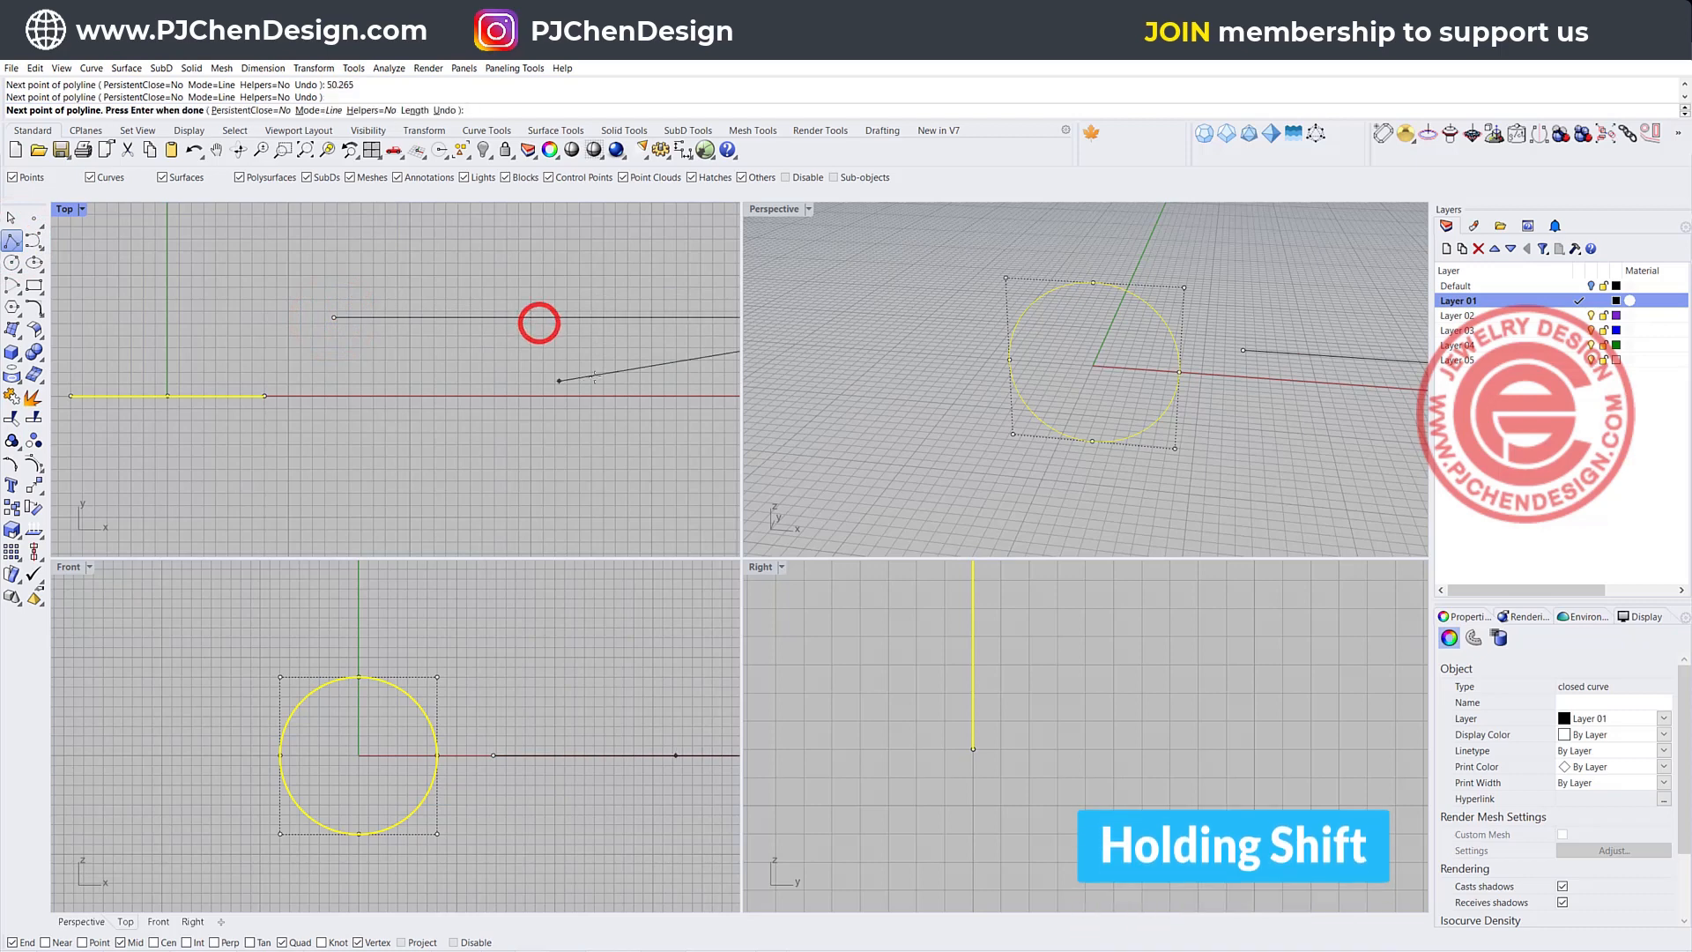
pyautogui.press('Return')
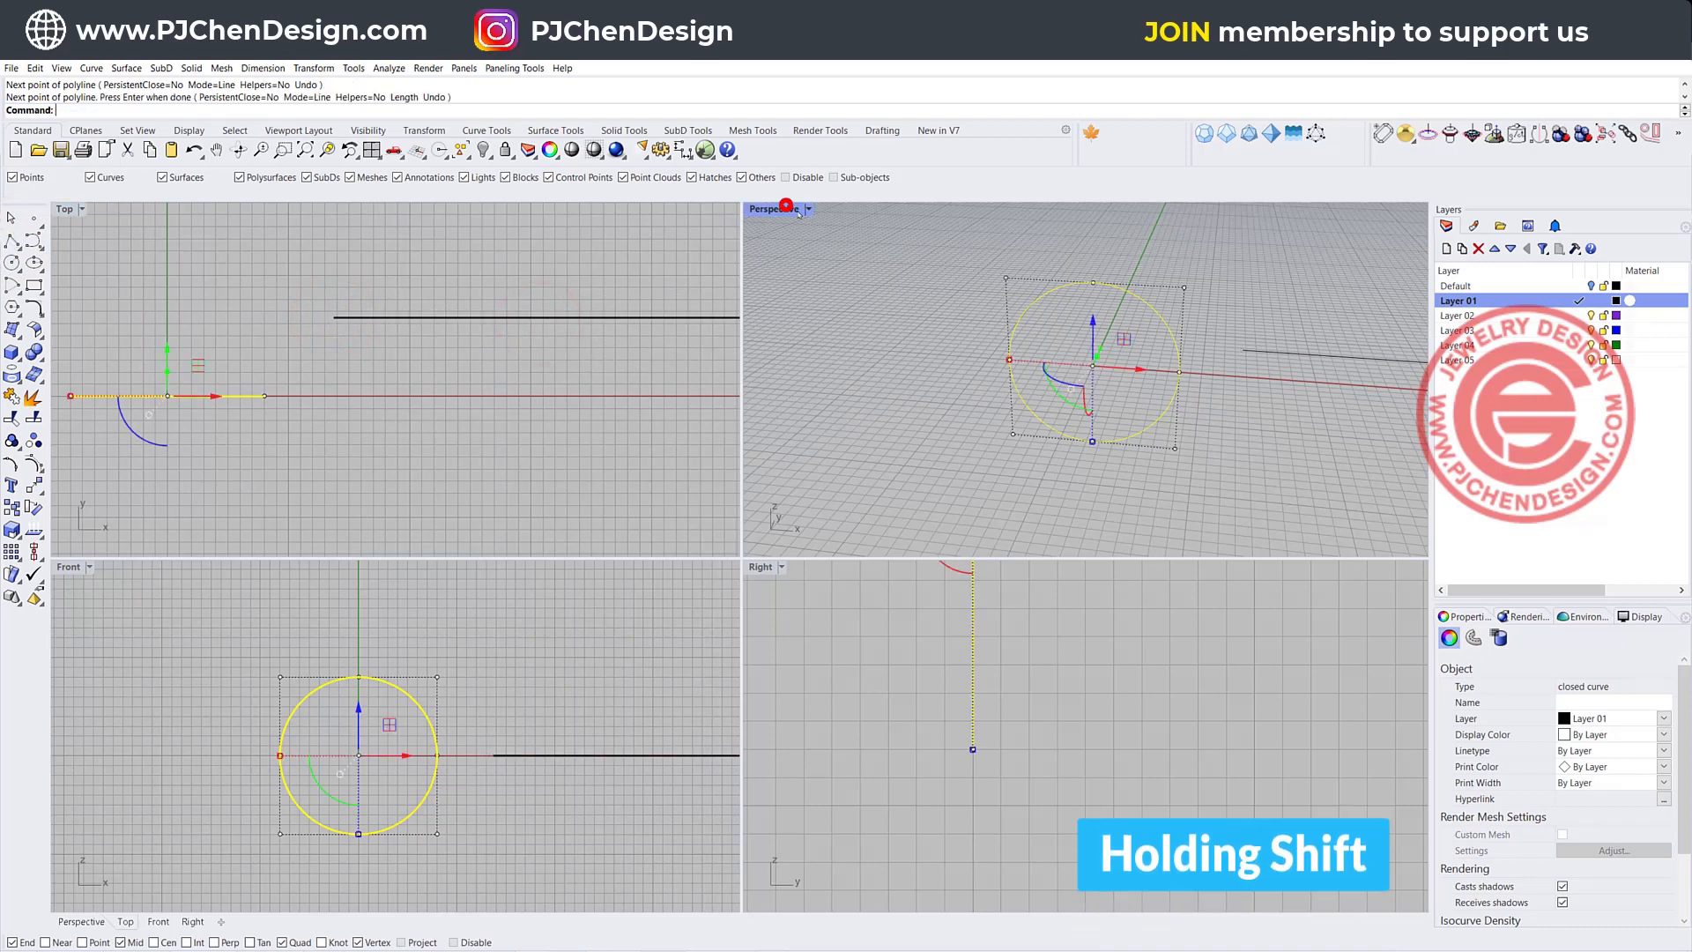
# Set the Perspective view to Ghosted display, maximize it and deselect the circle
pyautogui.click(806, 209)
pyautogui.click(800, 315)
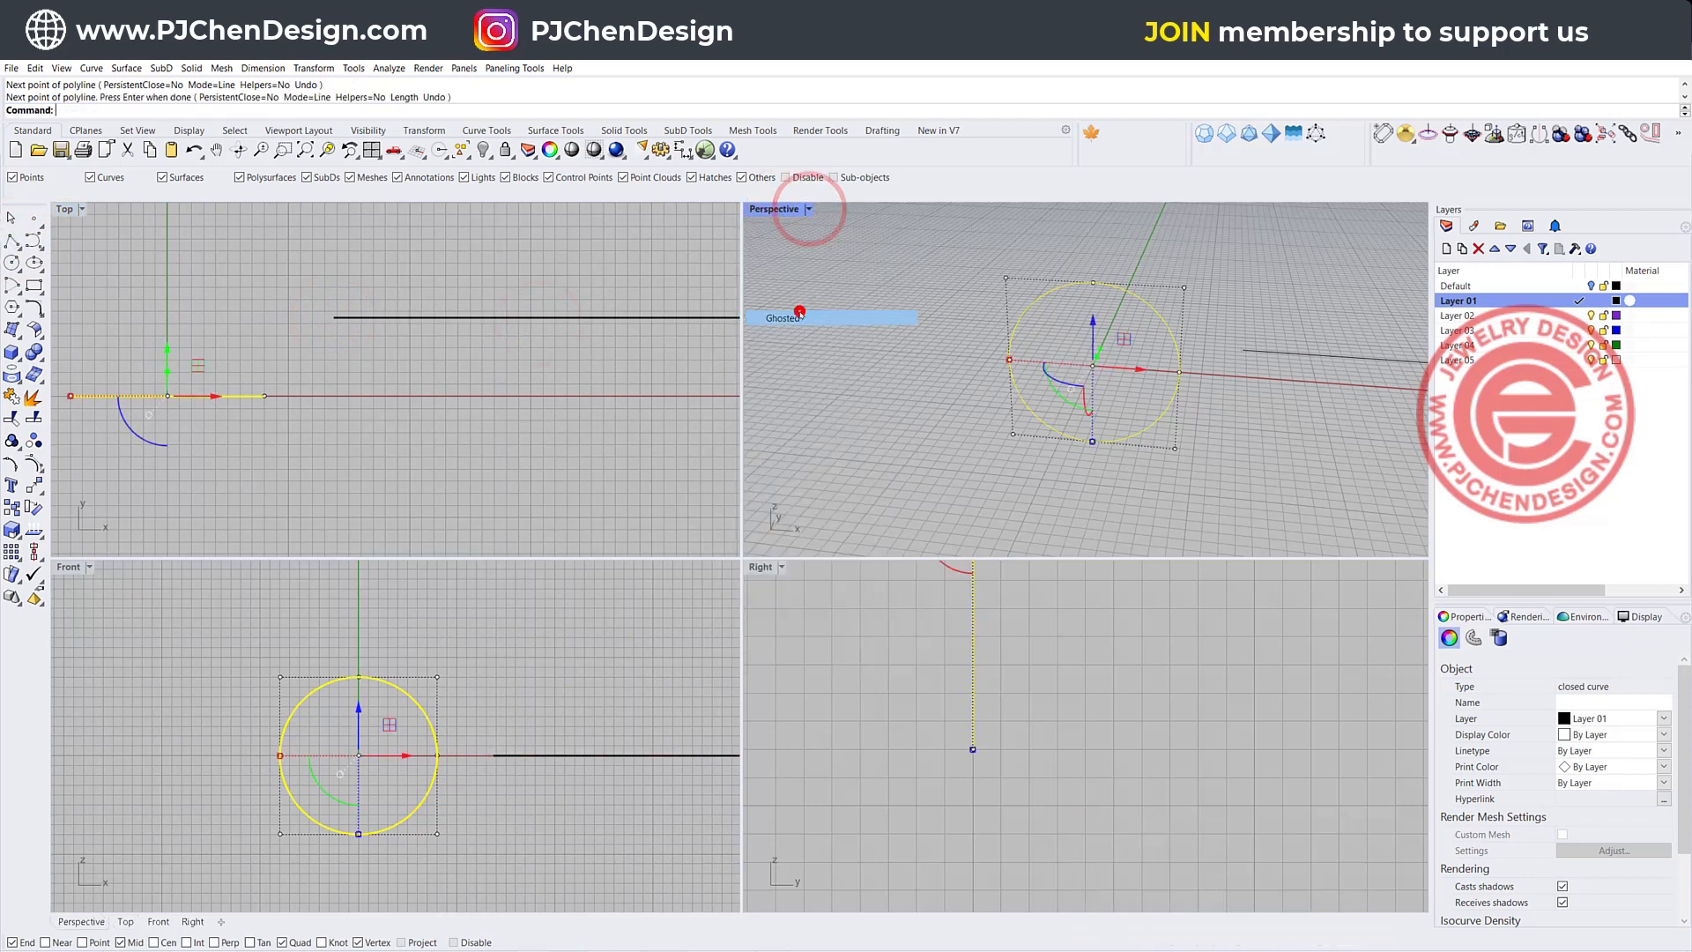
pyautogui.doubleClick(766, 208)
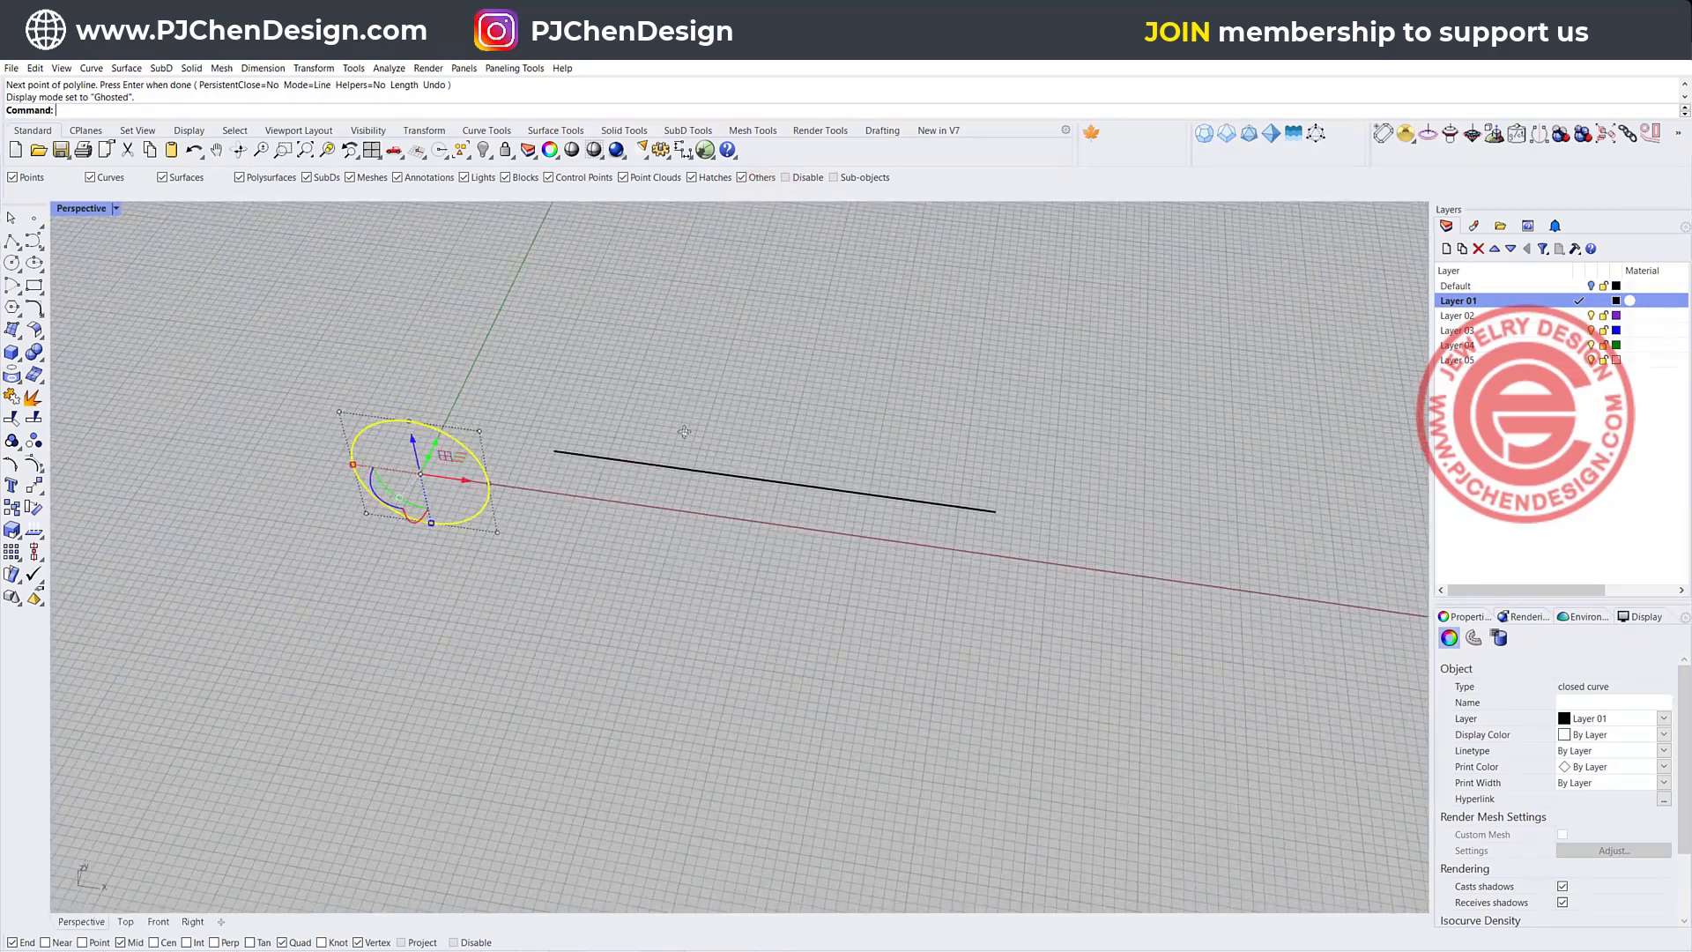
pyautogui.click(688, 419)
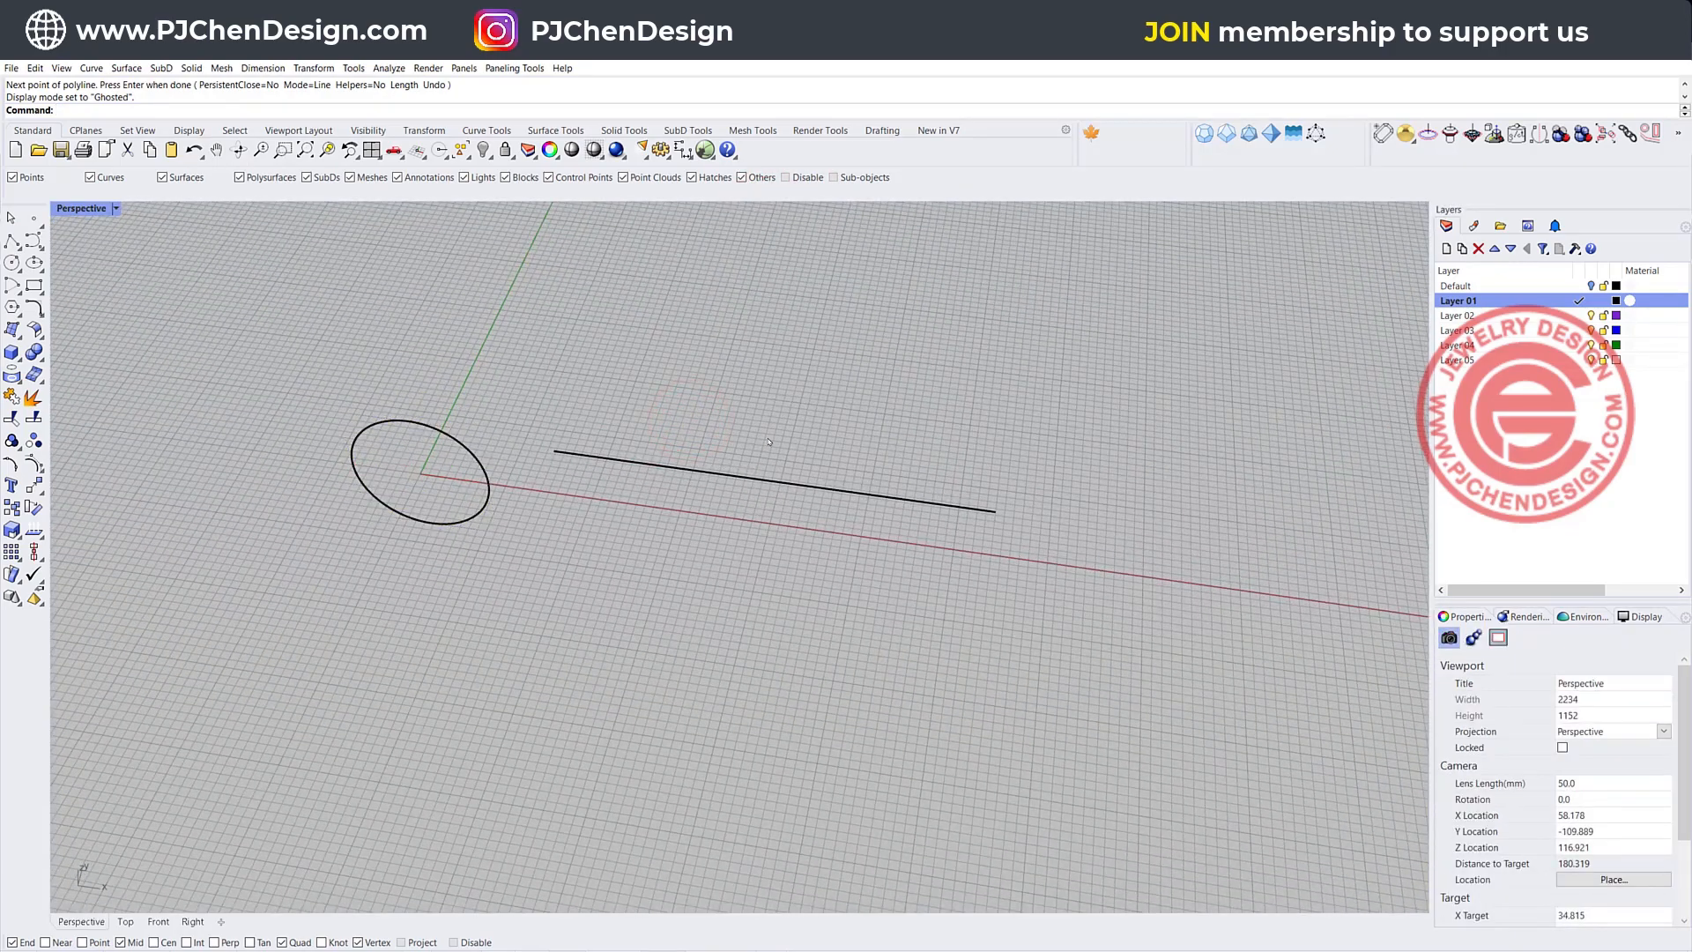
# Maximize the Top view and draw a small wide rounded rectangle with conic corners just above the middle of the line
pyautogui.doubleClick(72, 212)
pyautogui.click(66, 209)
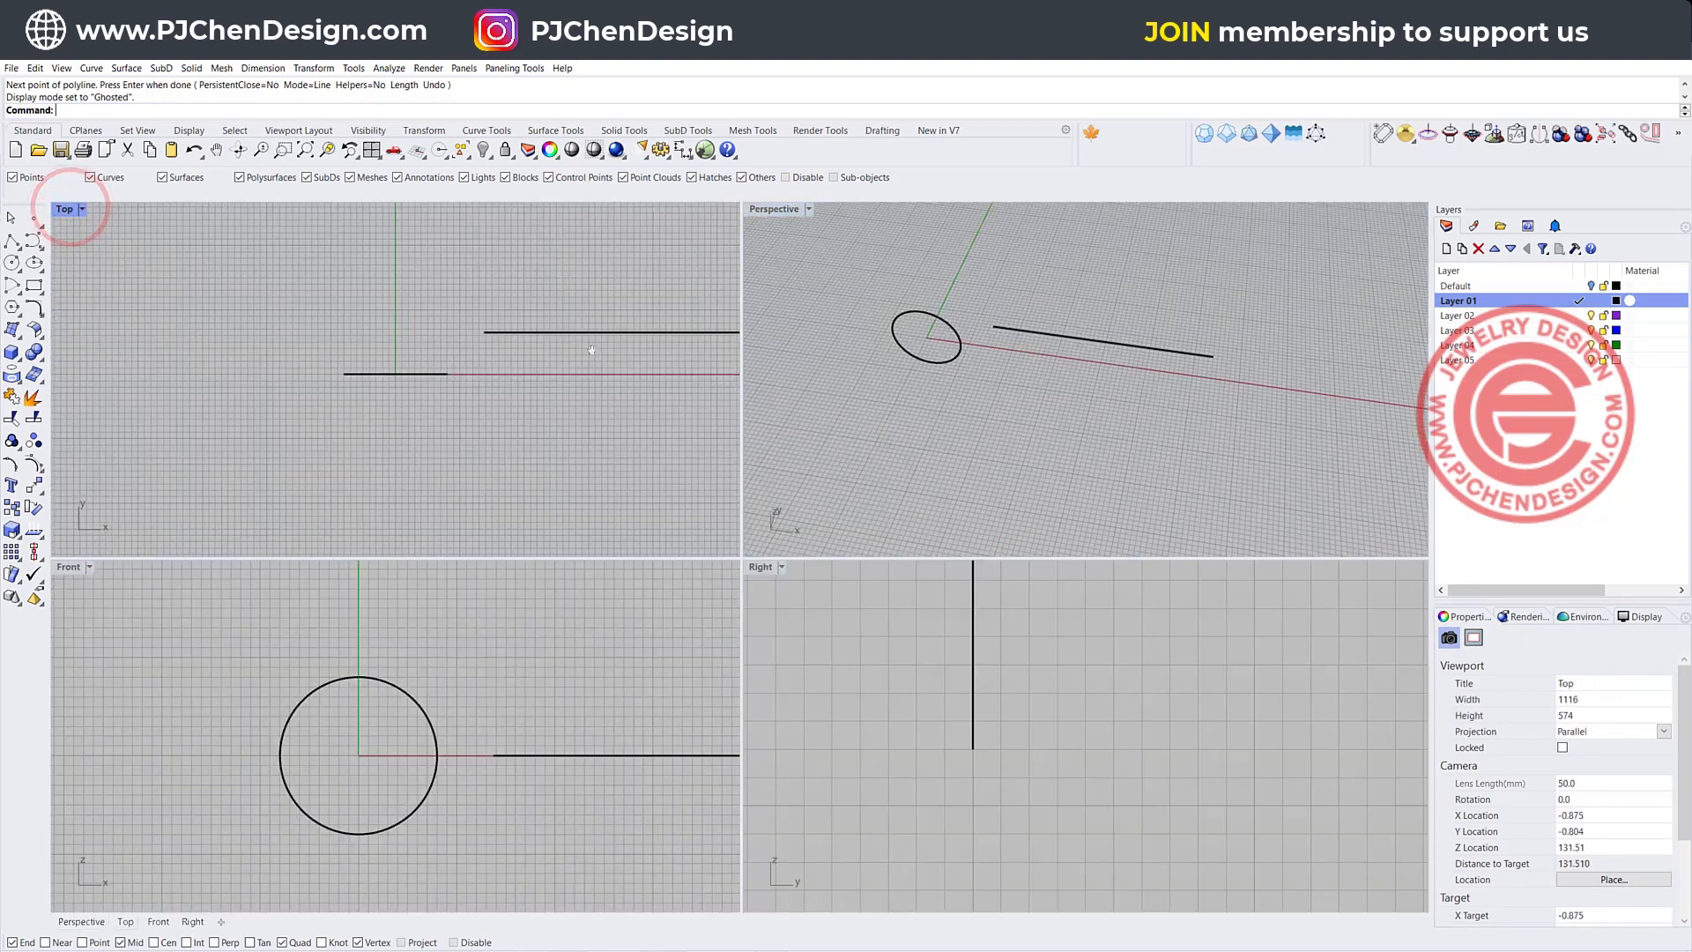
pyautogui.doubleClick(61, 208)
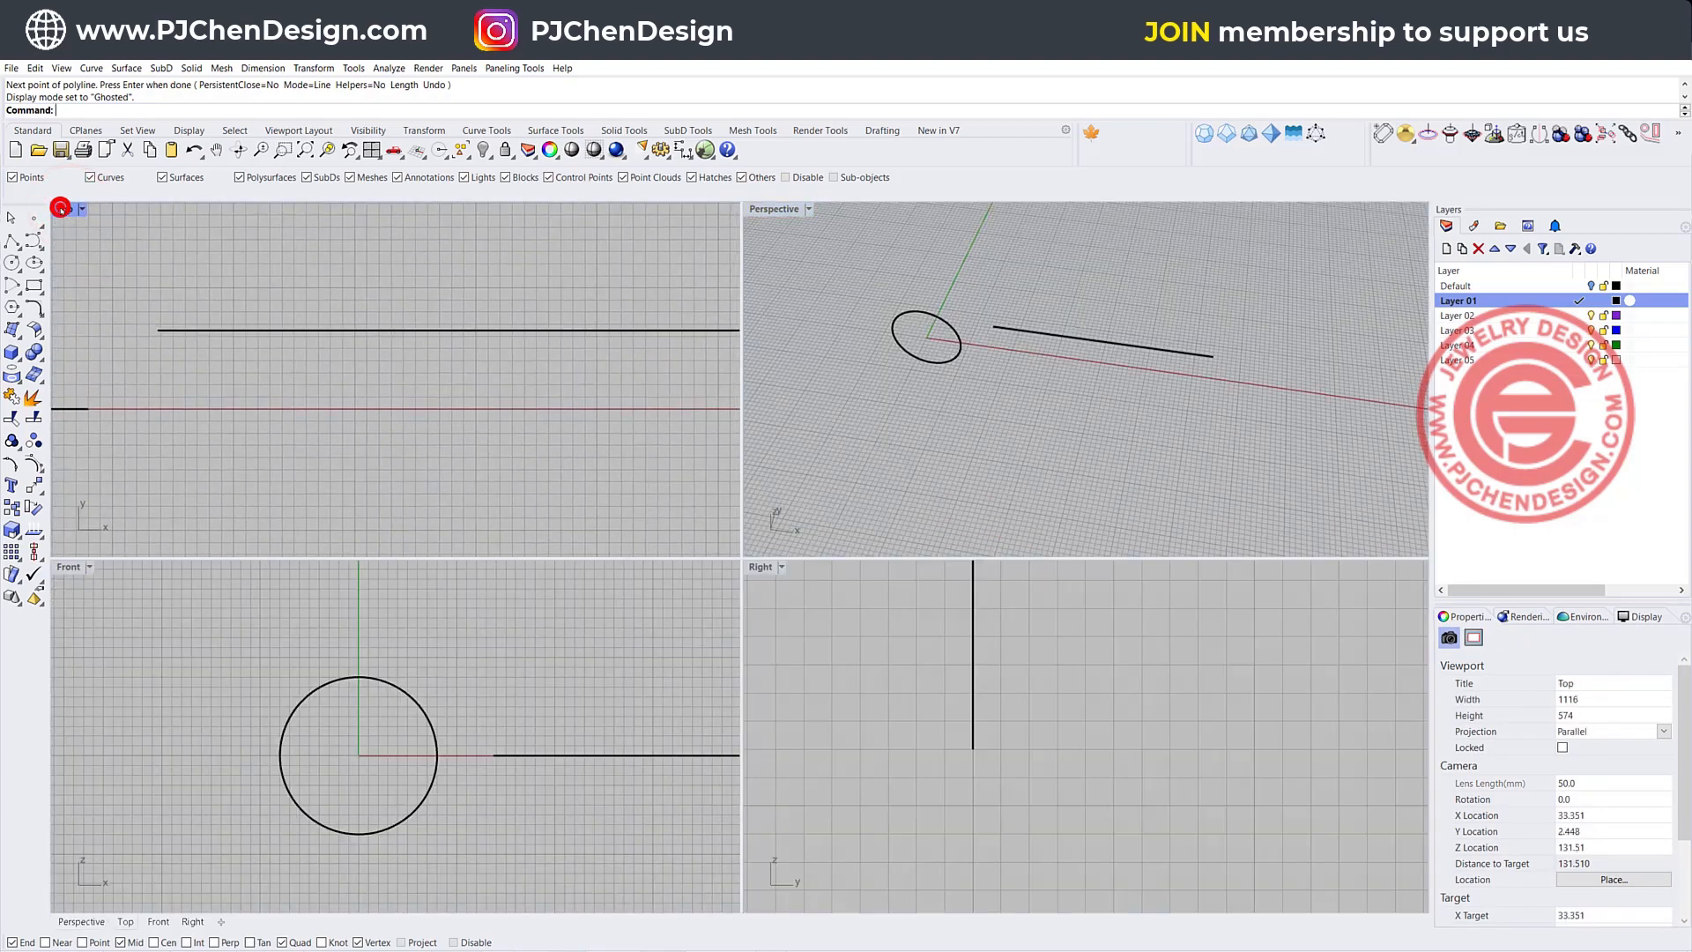
pyautogui.moveTo(1071, 452); pyautogui.dragTo(871, 457, button='right')
pyautogui.scroll(-4, 872, 457)
pyautogui.scroll(4, 798, 448)
pyautogui.moveTo(691, 436); pyautogui.dragTo(642, 431, button='right')
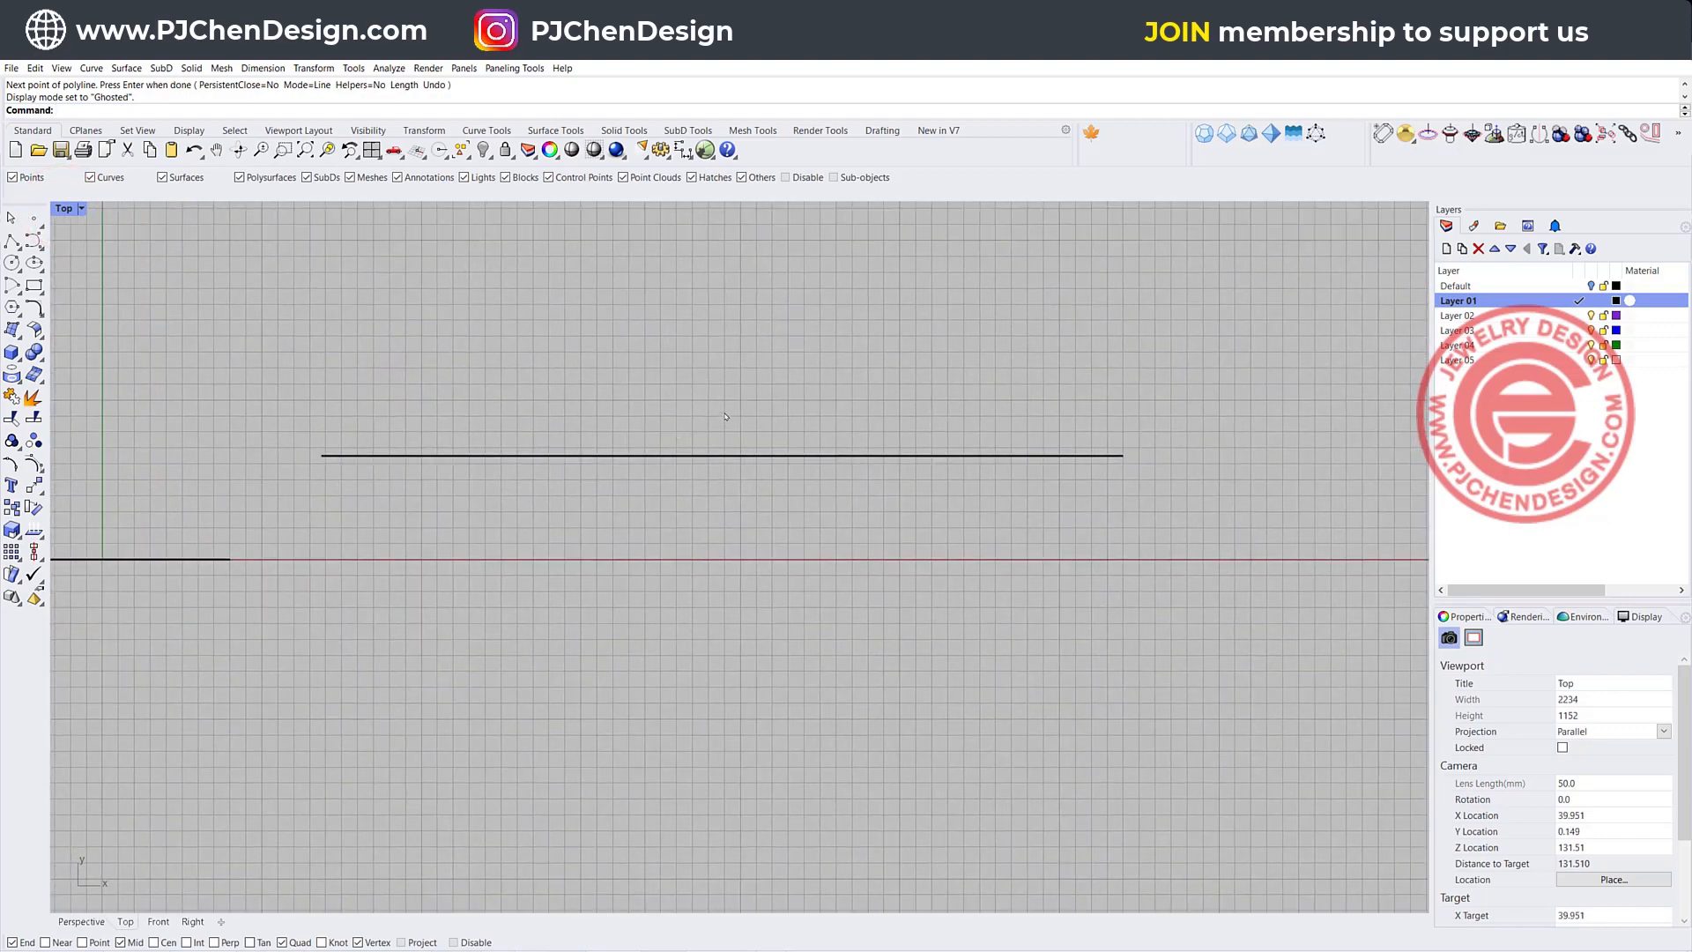
pyautogui.click(36, 286)
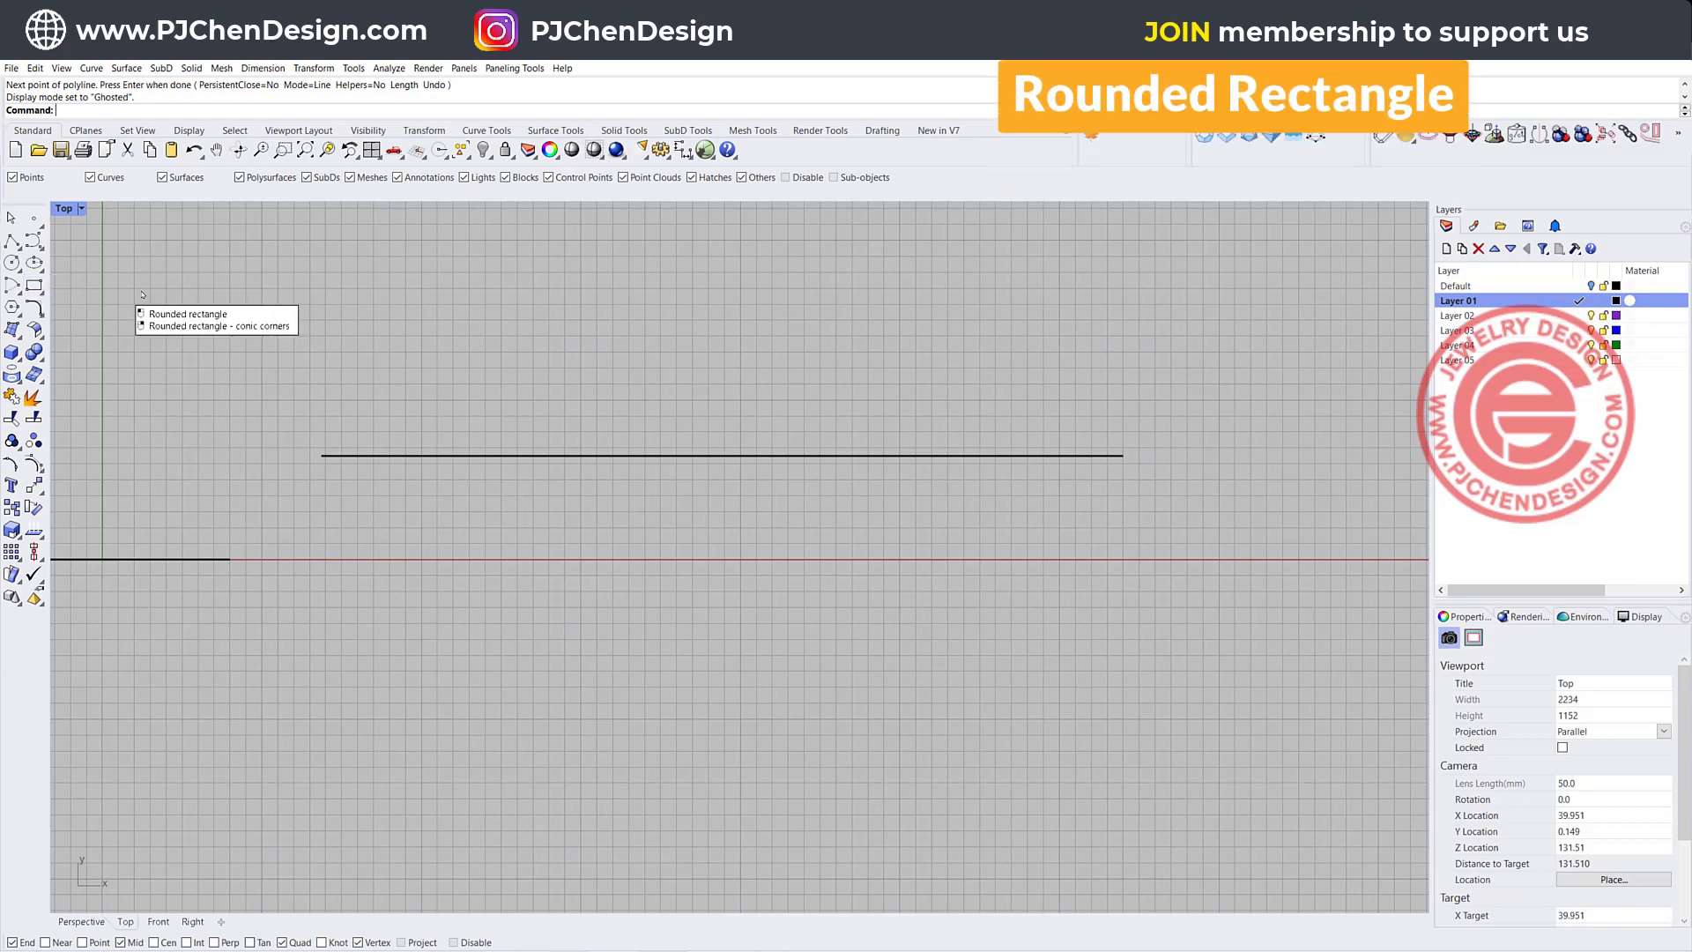
pyautogui.click(145, 291)
pyautogui.click(642, 407)
pyautogui.scroll(4, 717, 432)
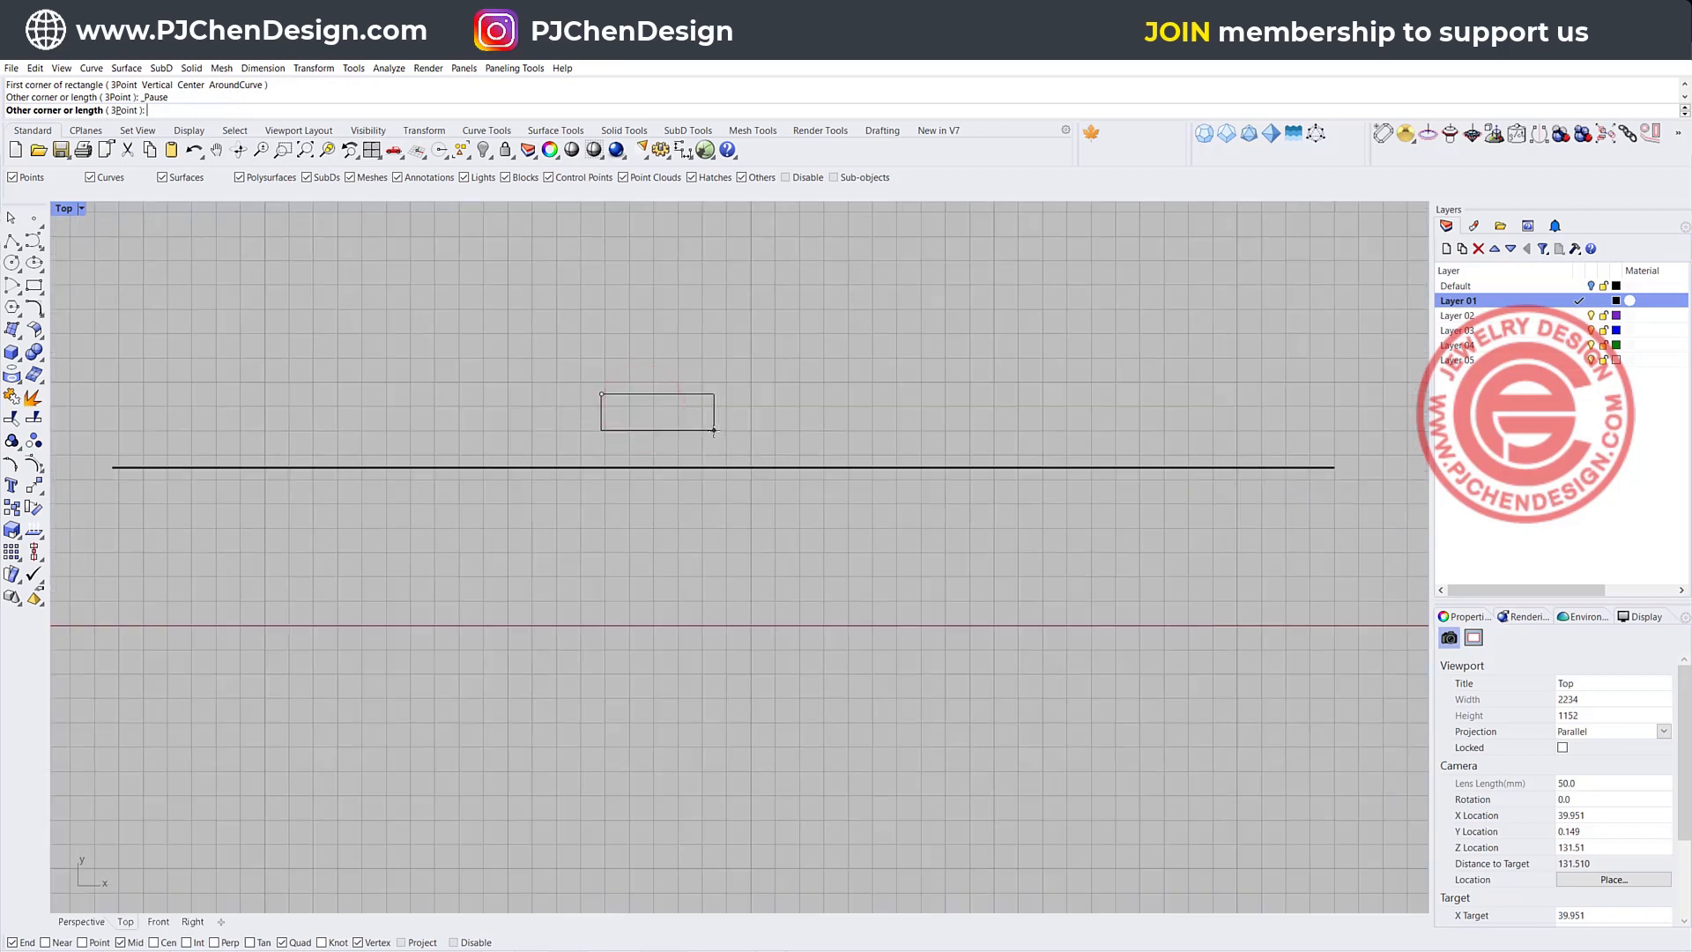
pyautogui.click(712, 429)
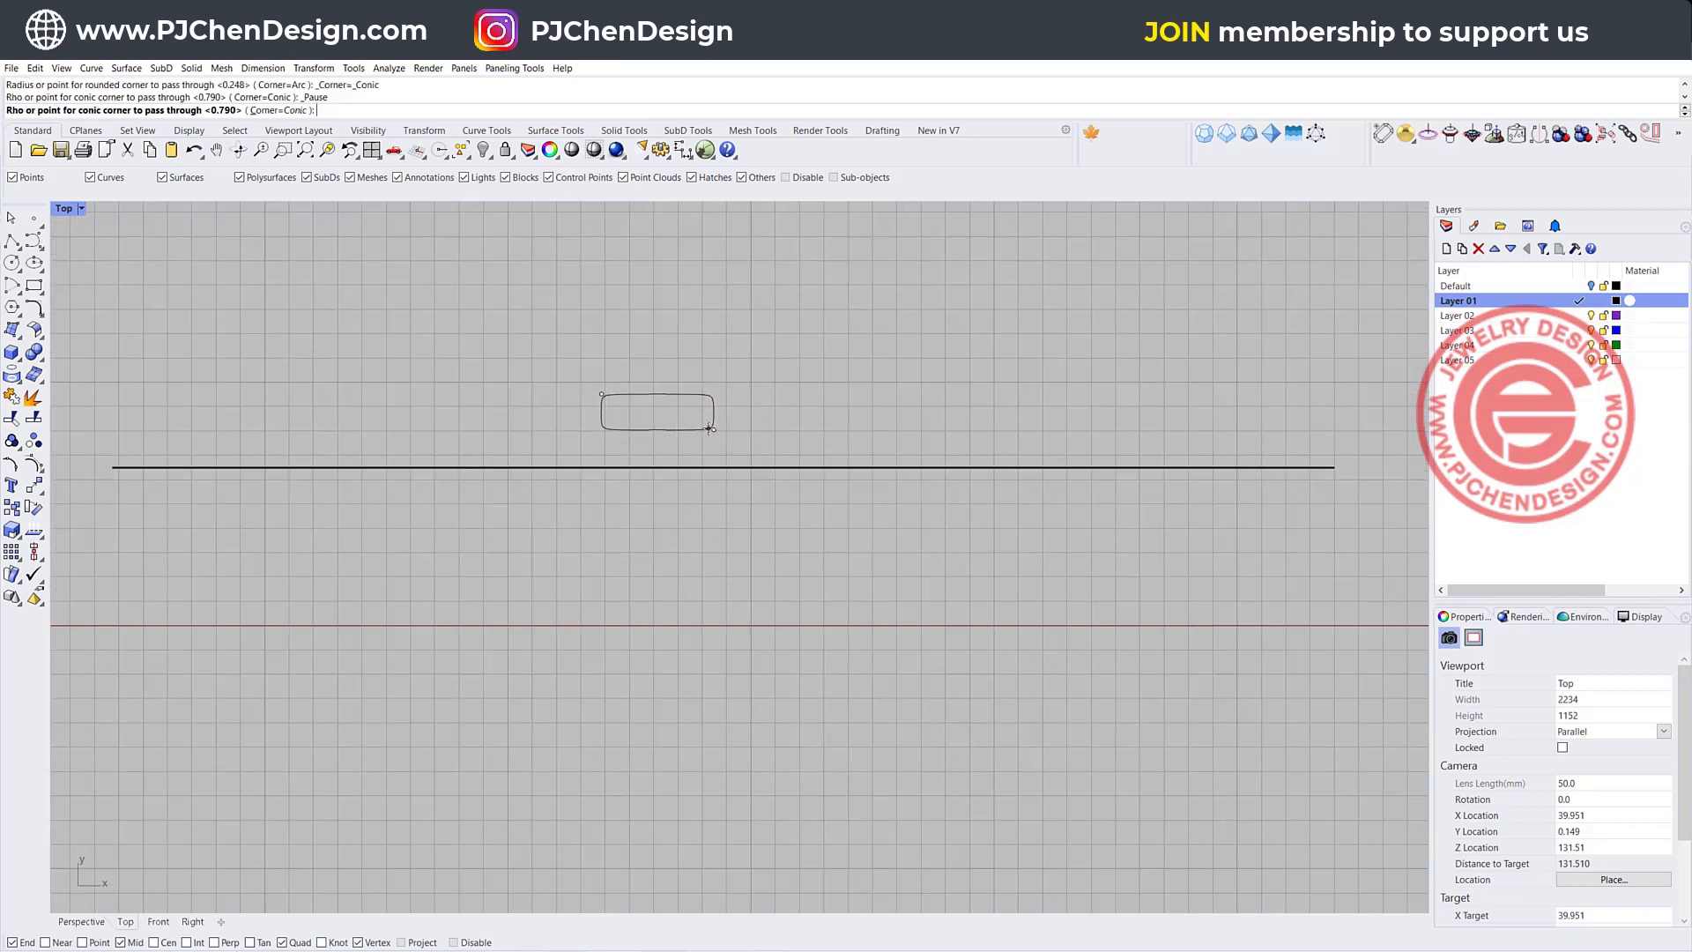
pyautogui.scroll(4, 709, 429)
pyautogui.click(712, 426)
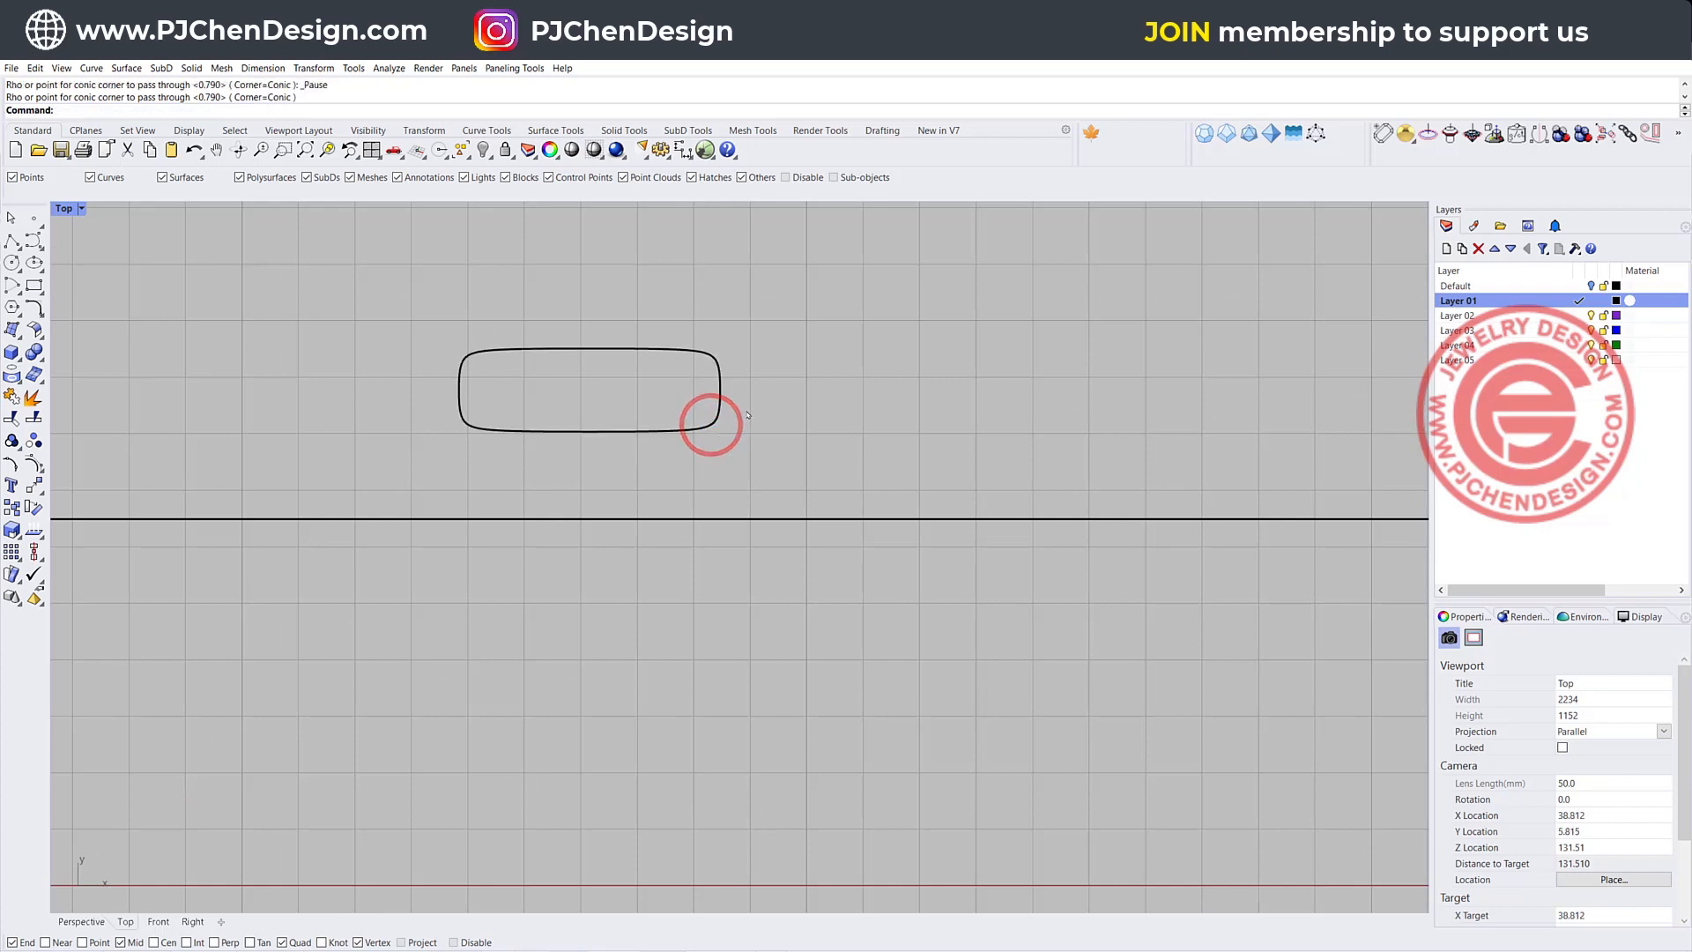
# Scale the rounded rectangle down uniformly to less than half its size
pyautogui.scroll(-5, 757, 428)
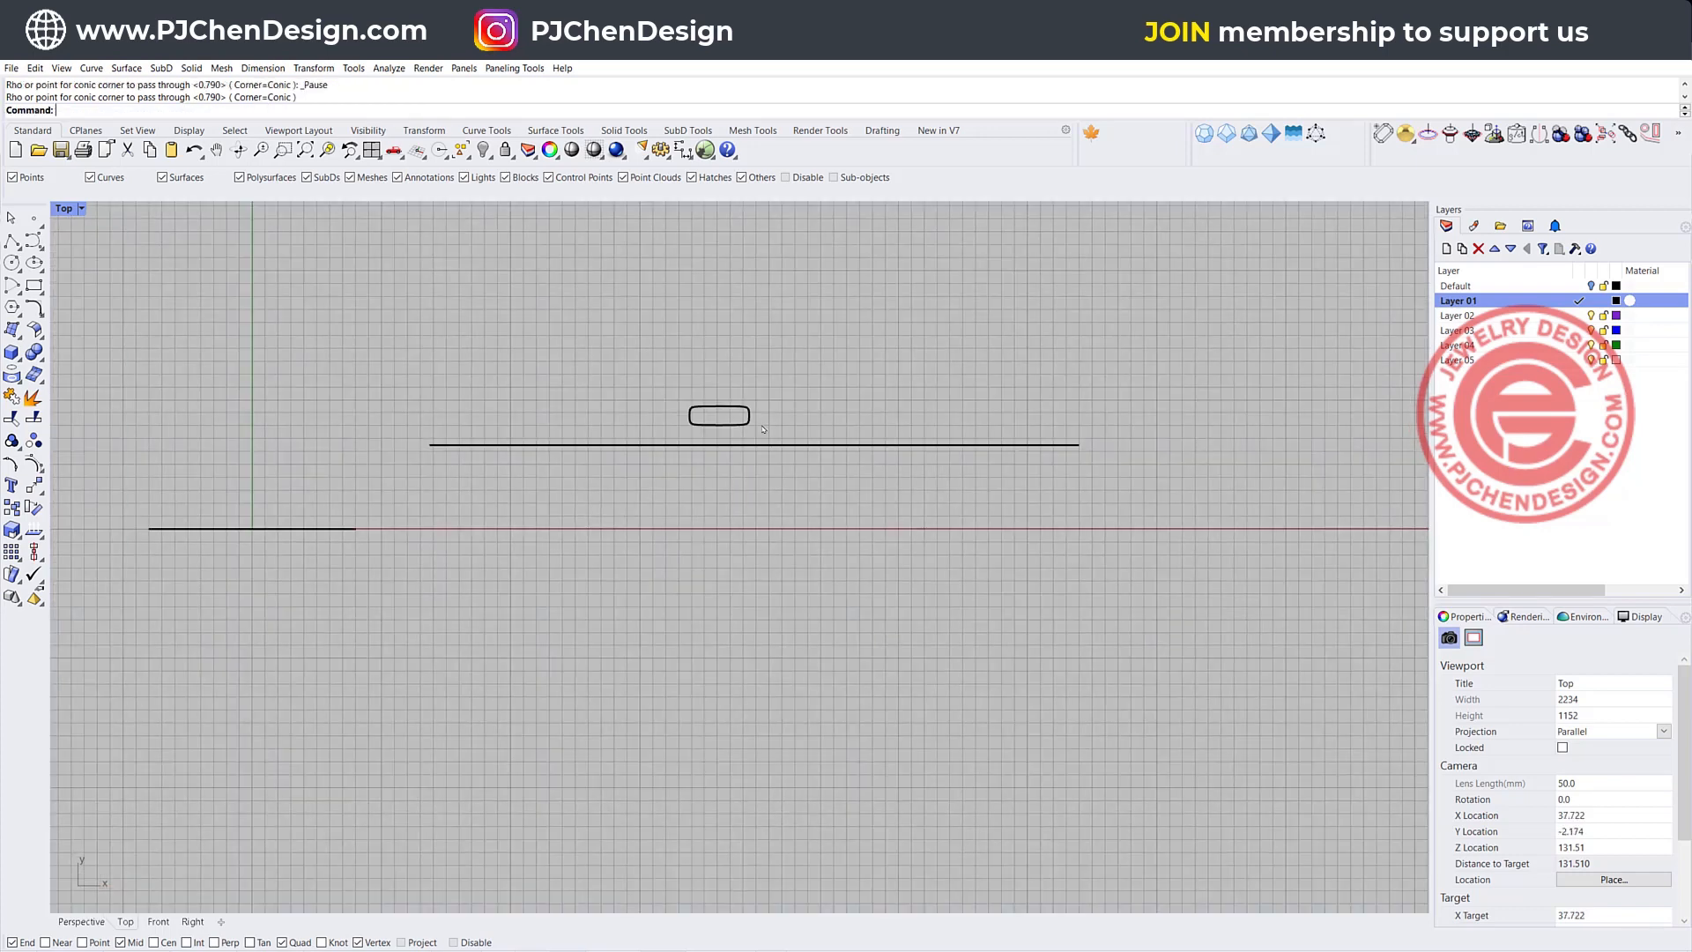
pyautogui.scroll(10, 762, 428)
pyautogui.moveTo(763, 425); pyautogui.dragTo(585, 348)
pyautogui.moveTo(506, 386); pyautogui.dragTo(568, 391)
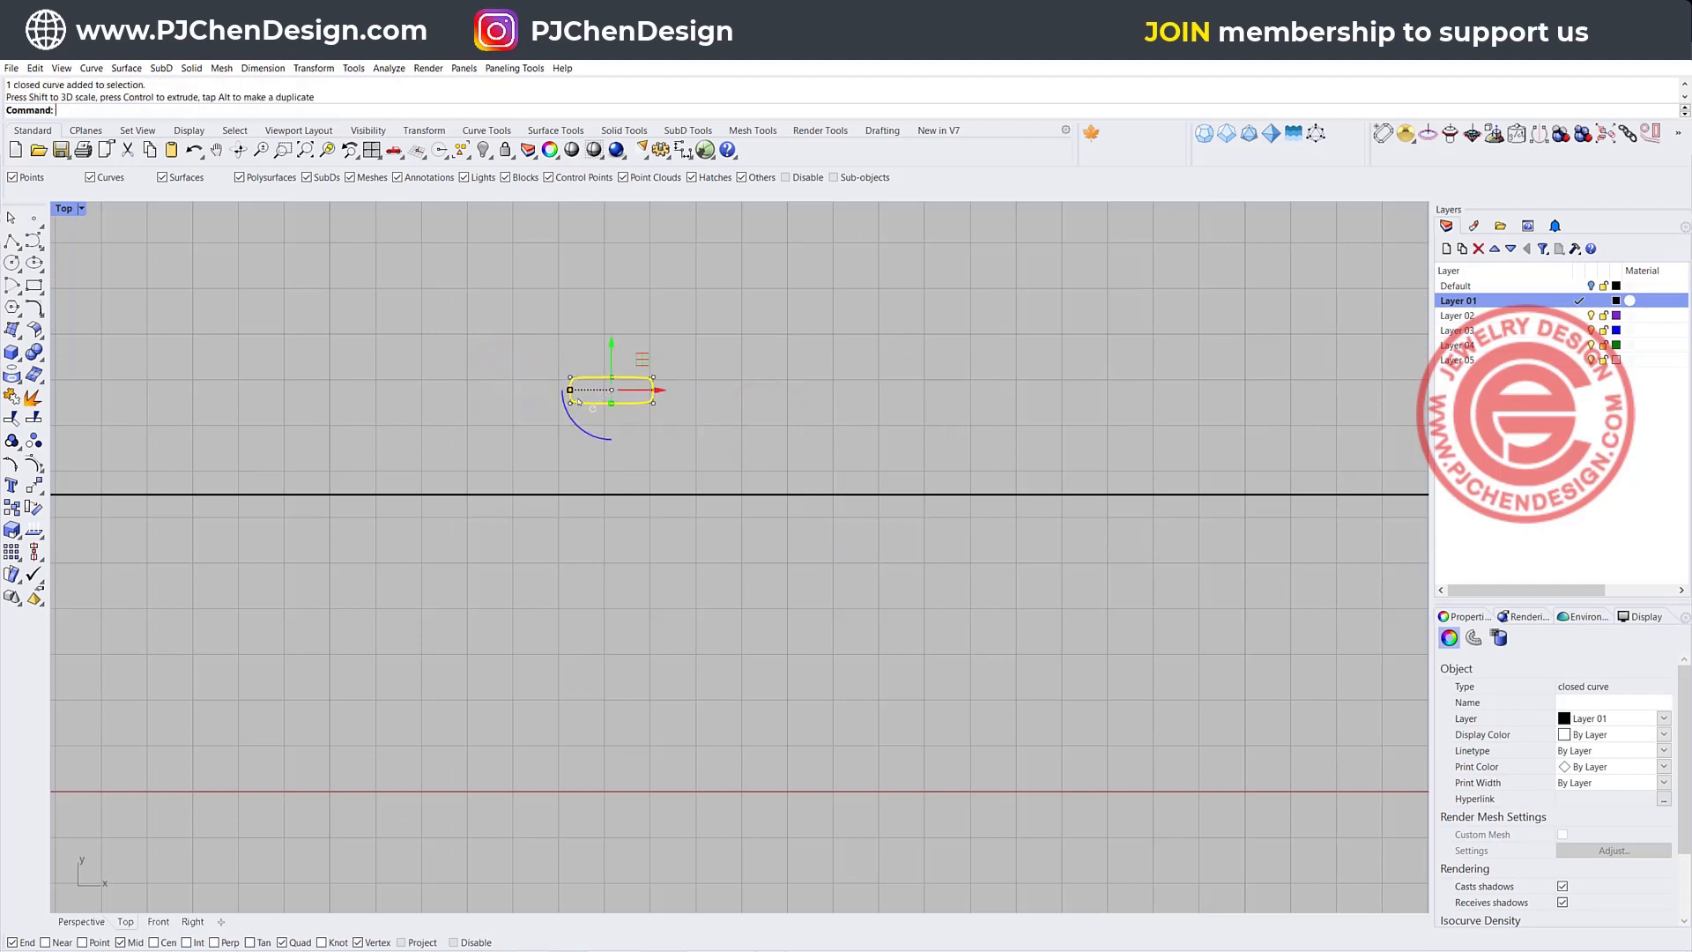
pyautogui.scroll(-5, 692, 346)
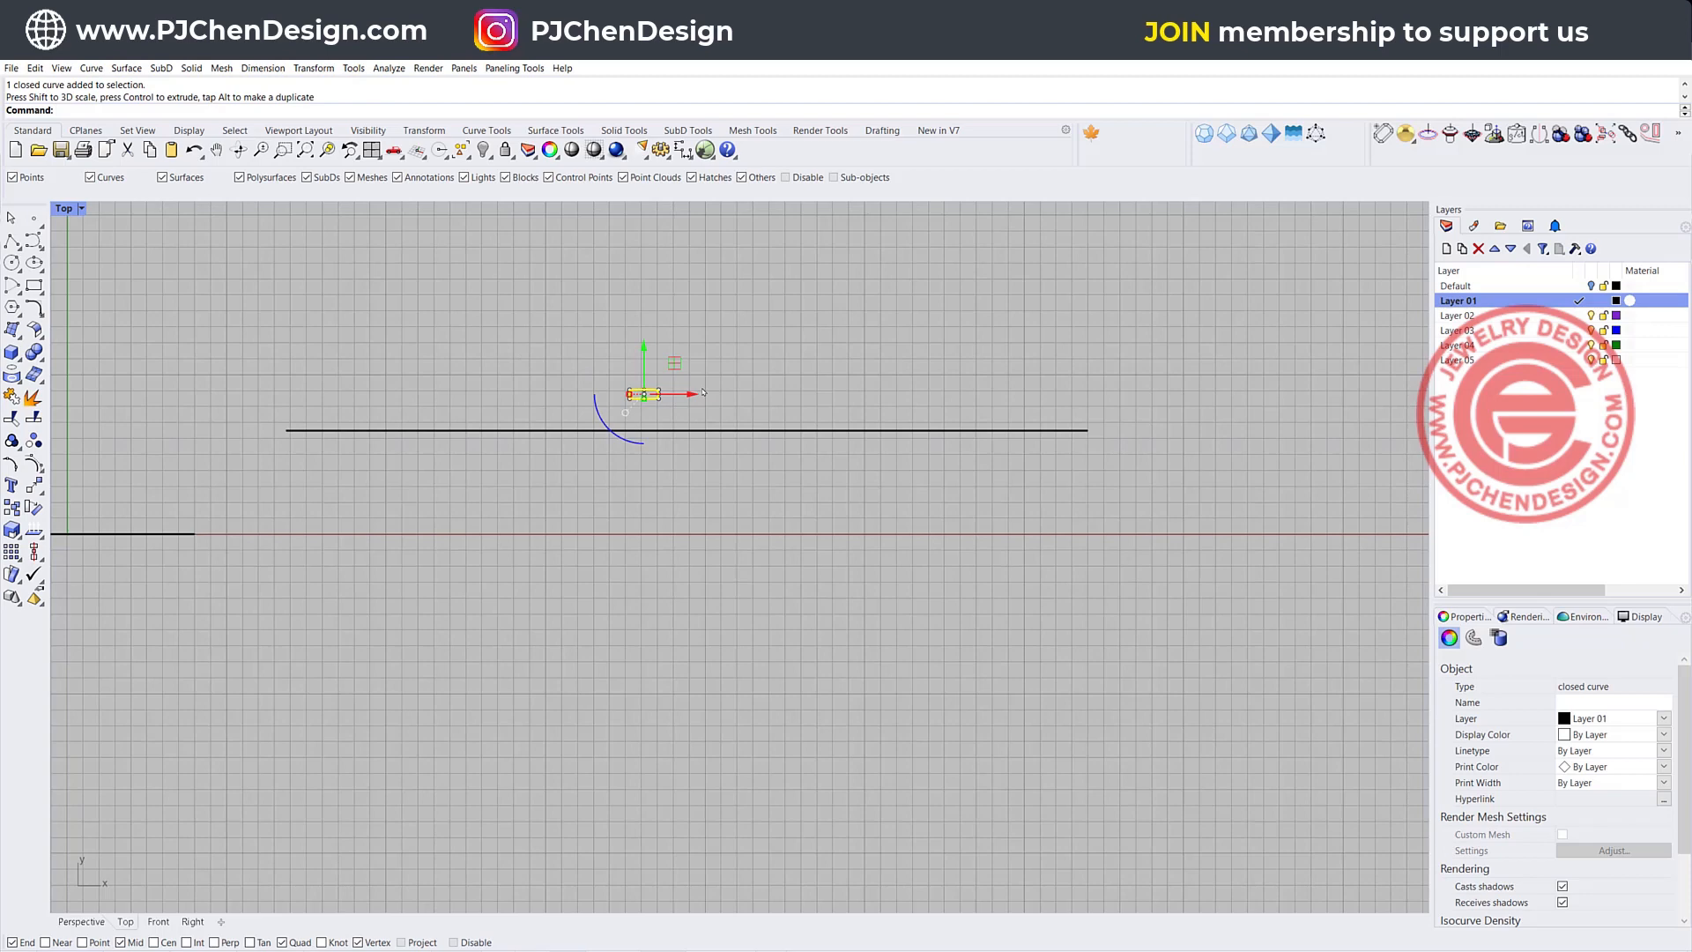
pyautogui.scroll(3, 647, 406)
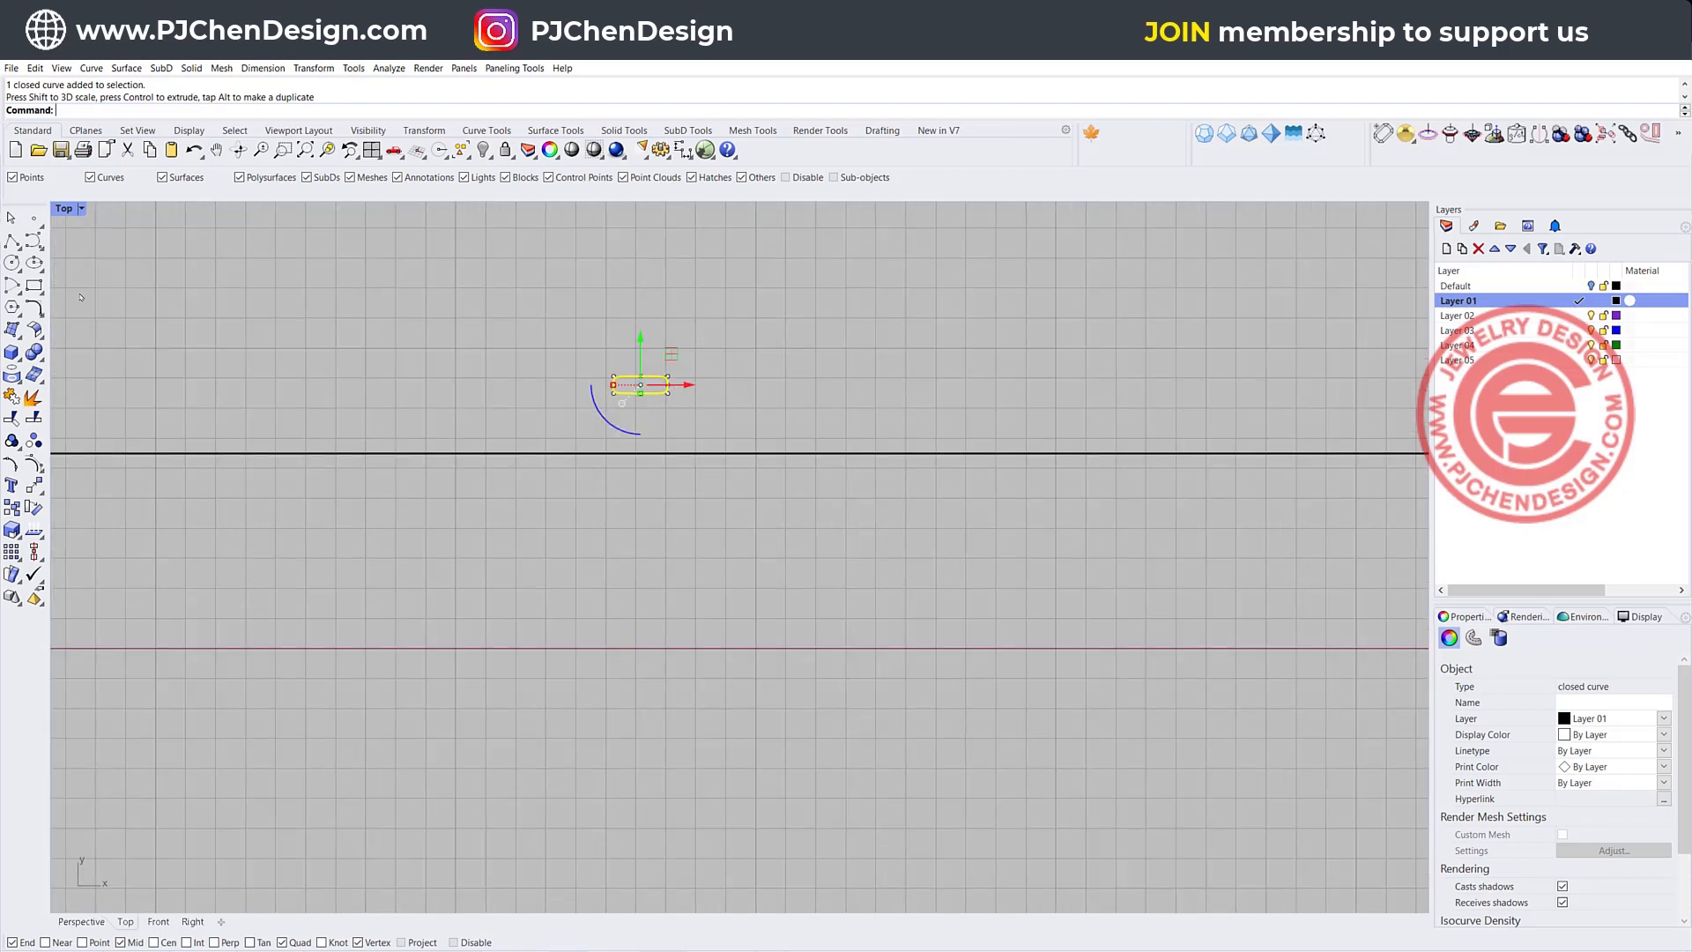
pyautogui.scroll(3, 617, 392)
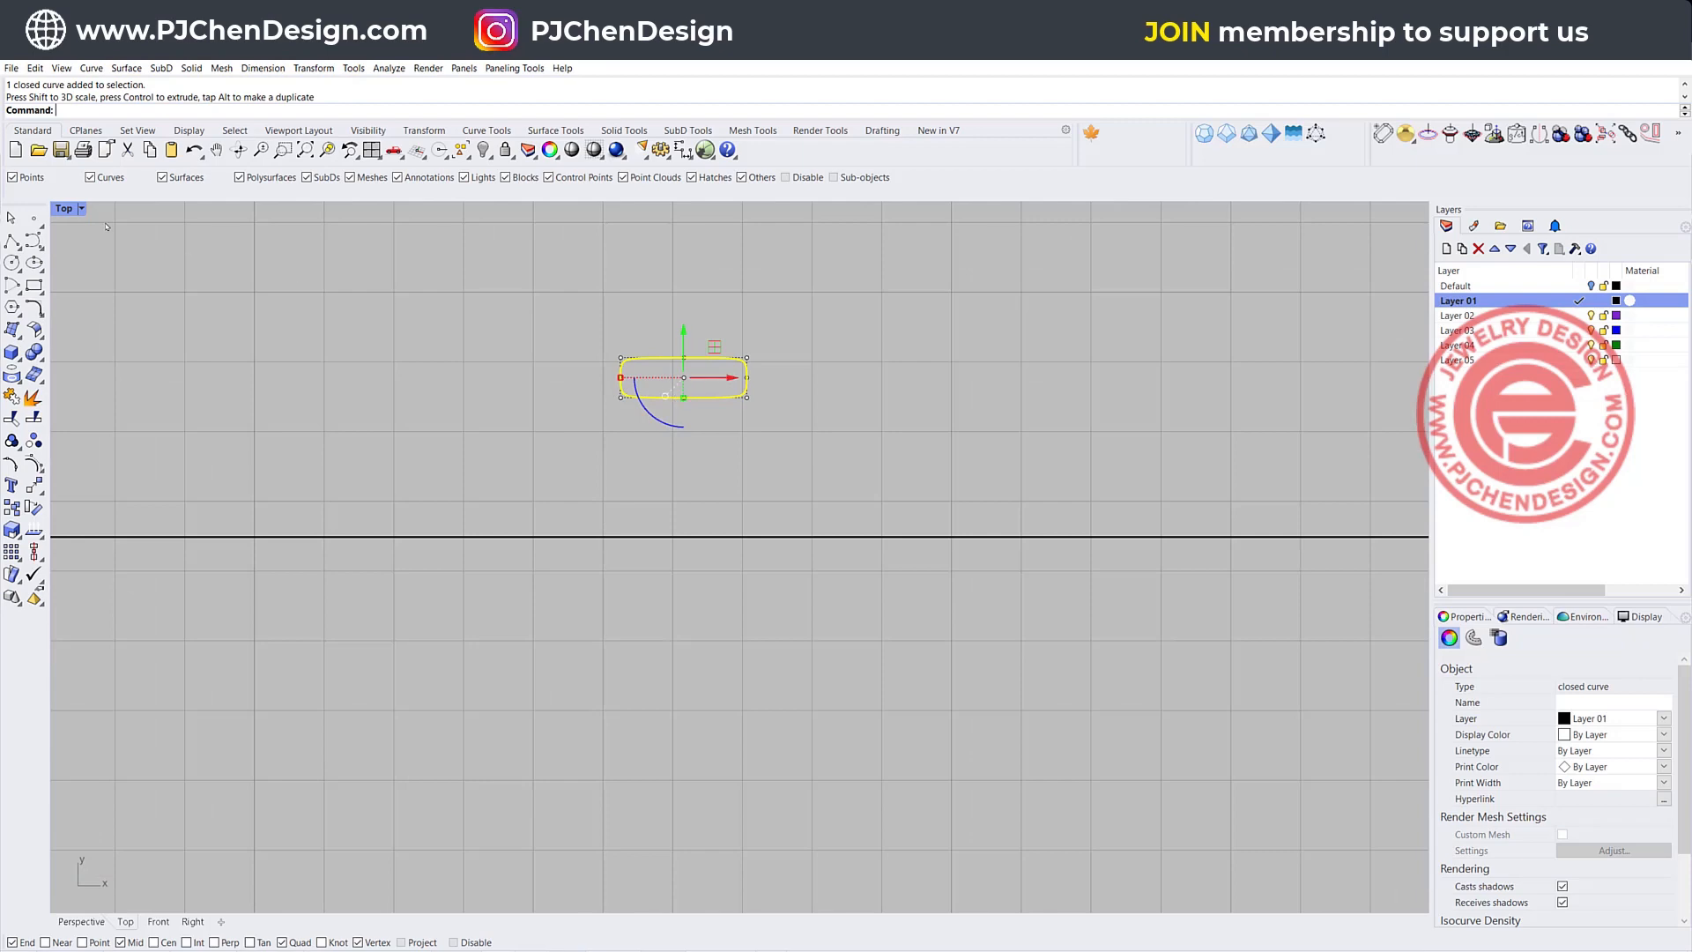
# Draw a nearly square rounded rectangle with conic corners in the Front view, starting at the end of the first rounded rectangle and rising above the line
pyautogui.doubleClick(64, 209)
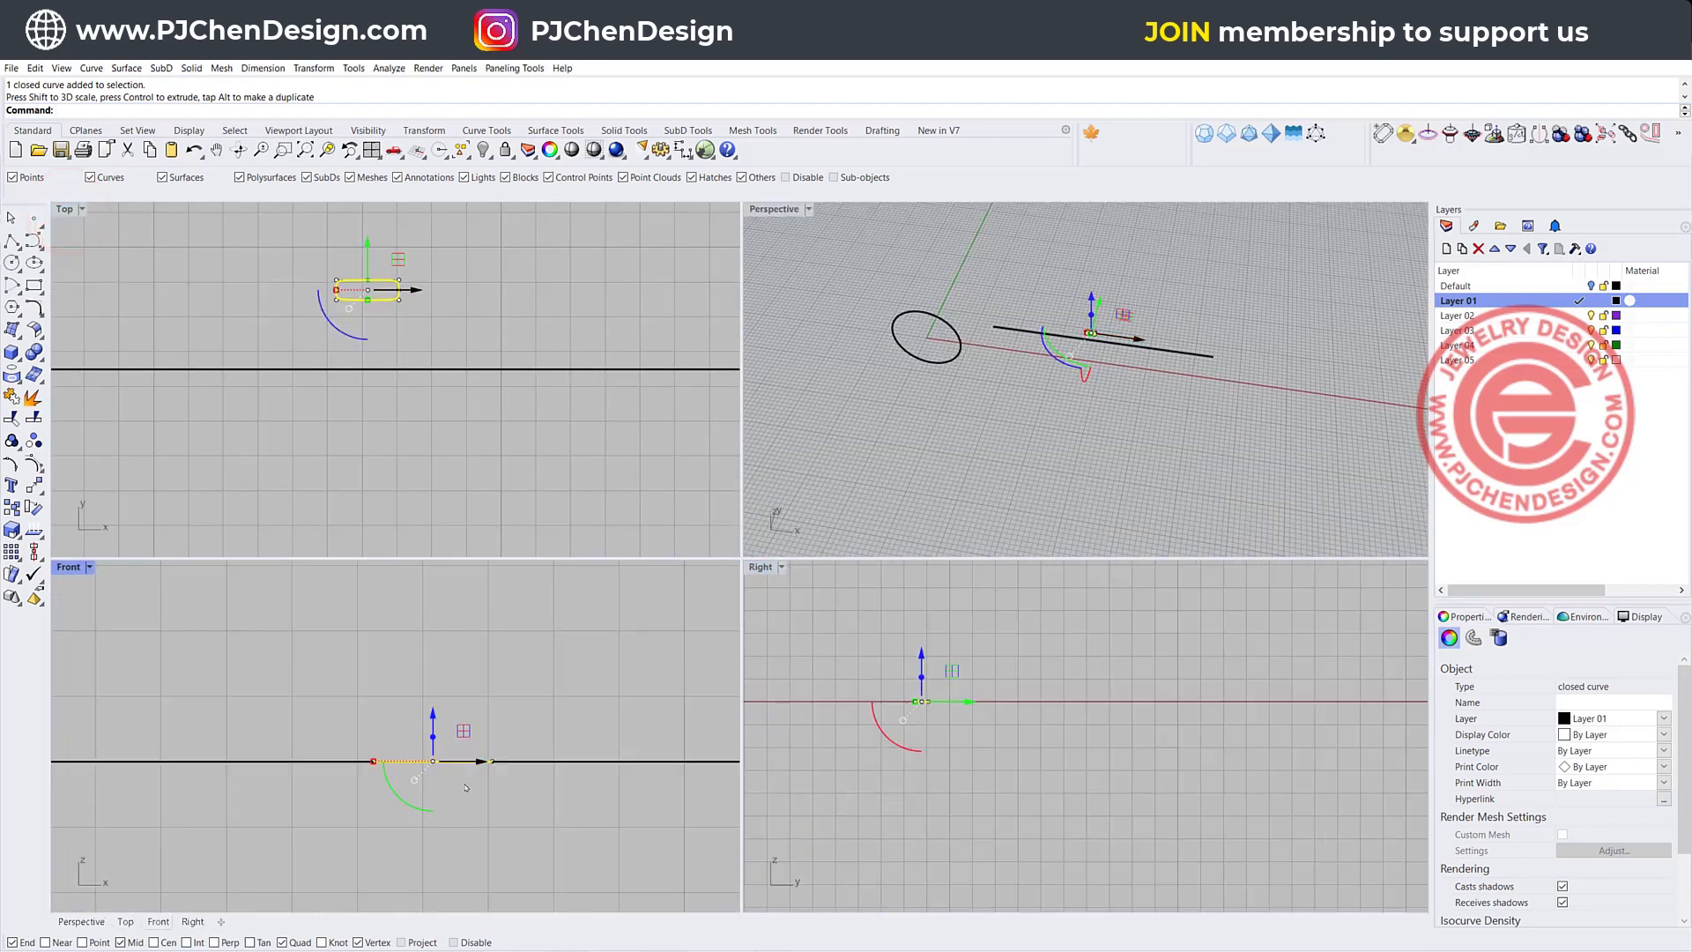
pyautogui.moveTo(546, 788); pyautogui.dragTo(290, 727, button='right')
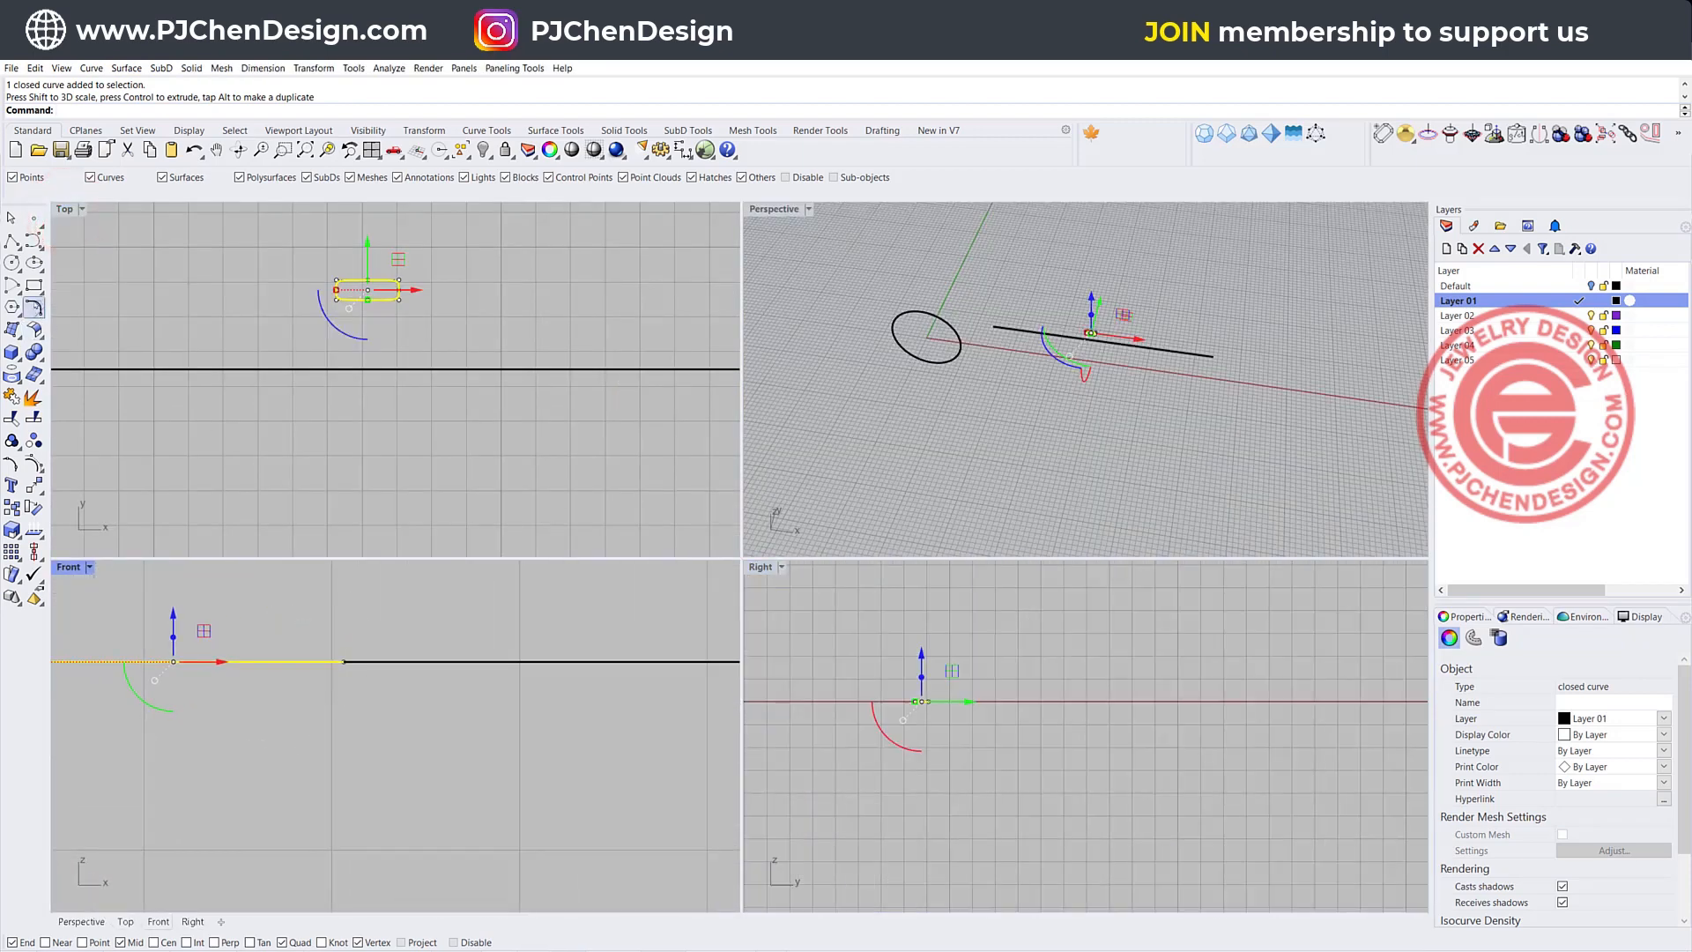
pyautogui.moveTo(35, 287)
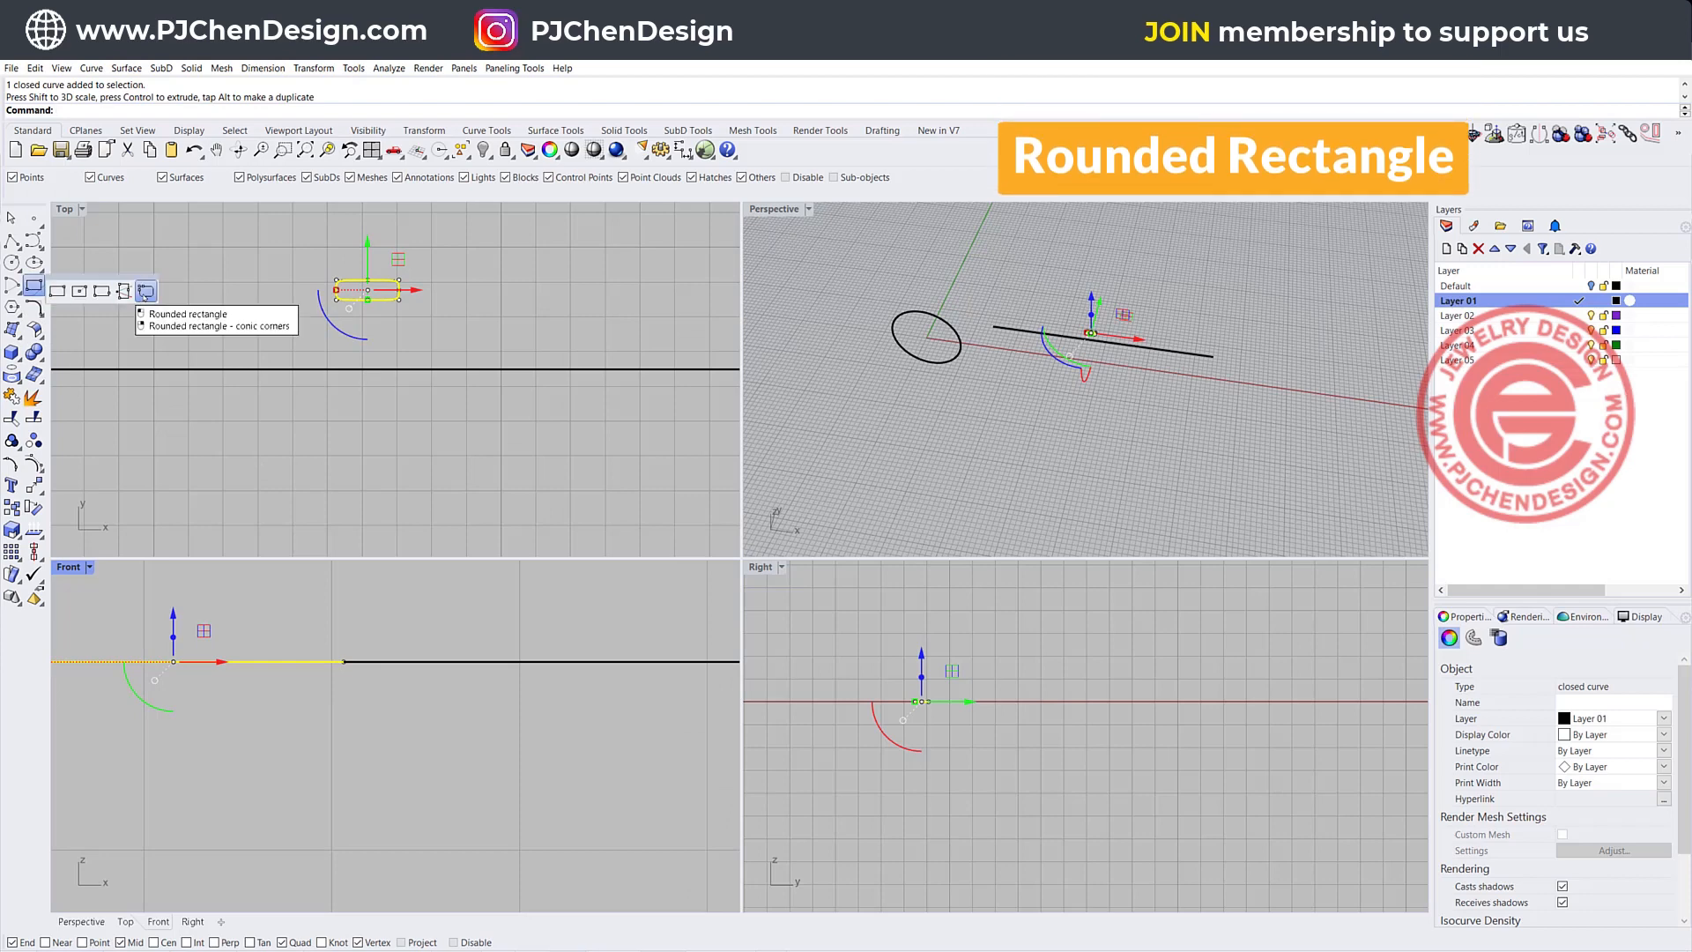
pyautogui.click(147, 291)
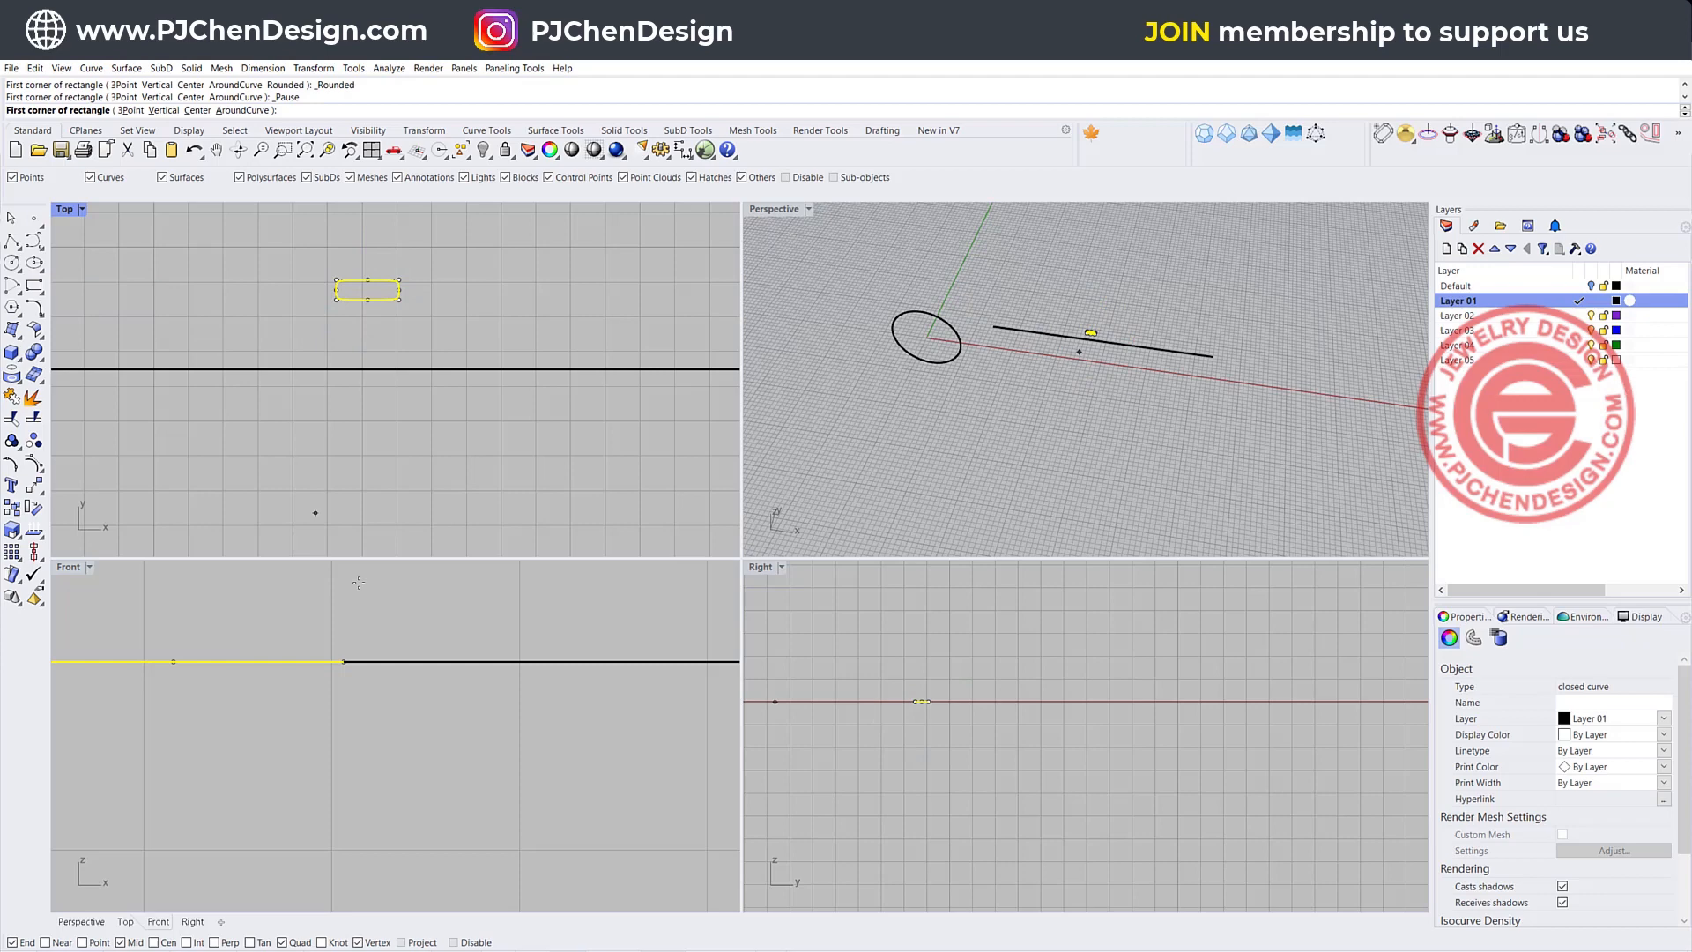
pyautogui.click(343, 666)
pyautogui.scroll(-12, 434, 598)
pyautogui.moveTo(435, 597); pyautogui.dragTo(438, 679, button='right')
pyautogui.scroll(8, 436, 671)
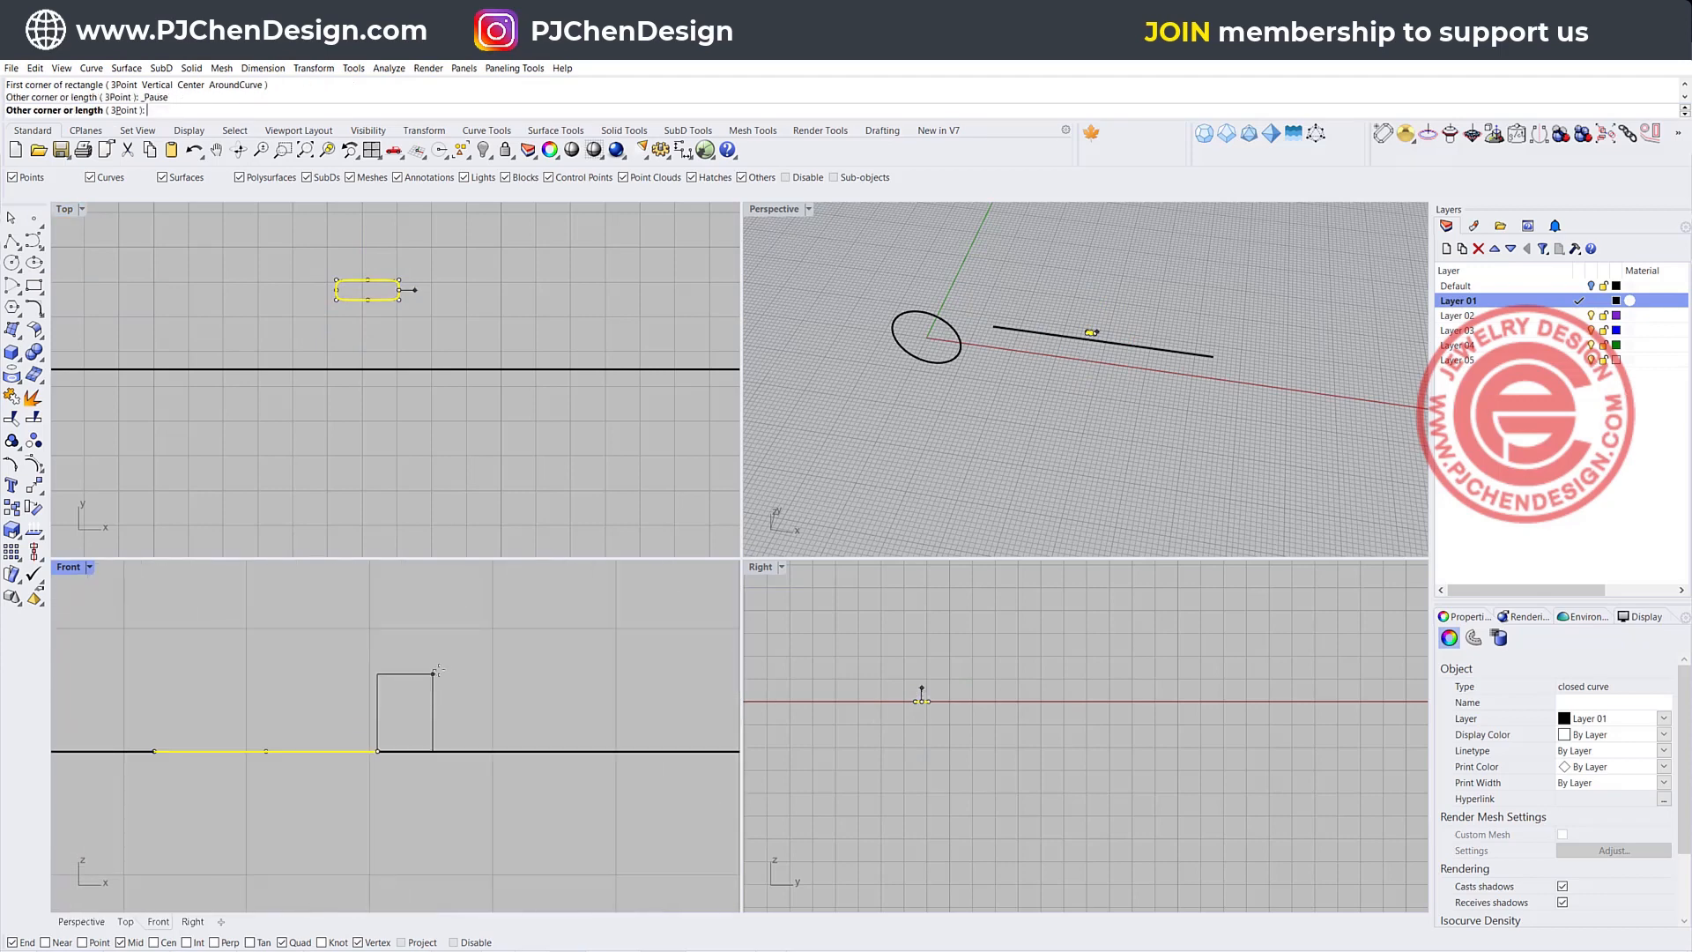
pyautogui.click(482, 639)
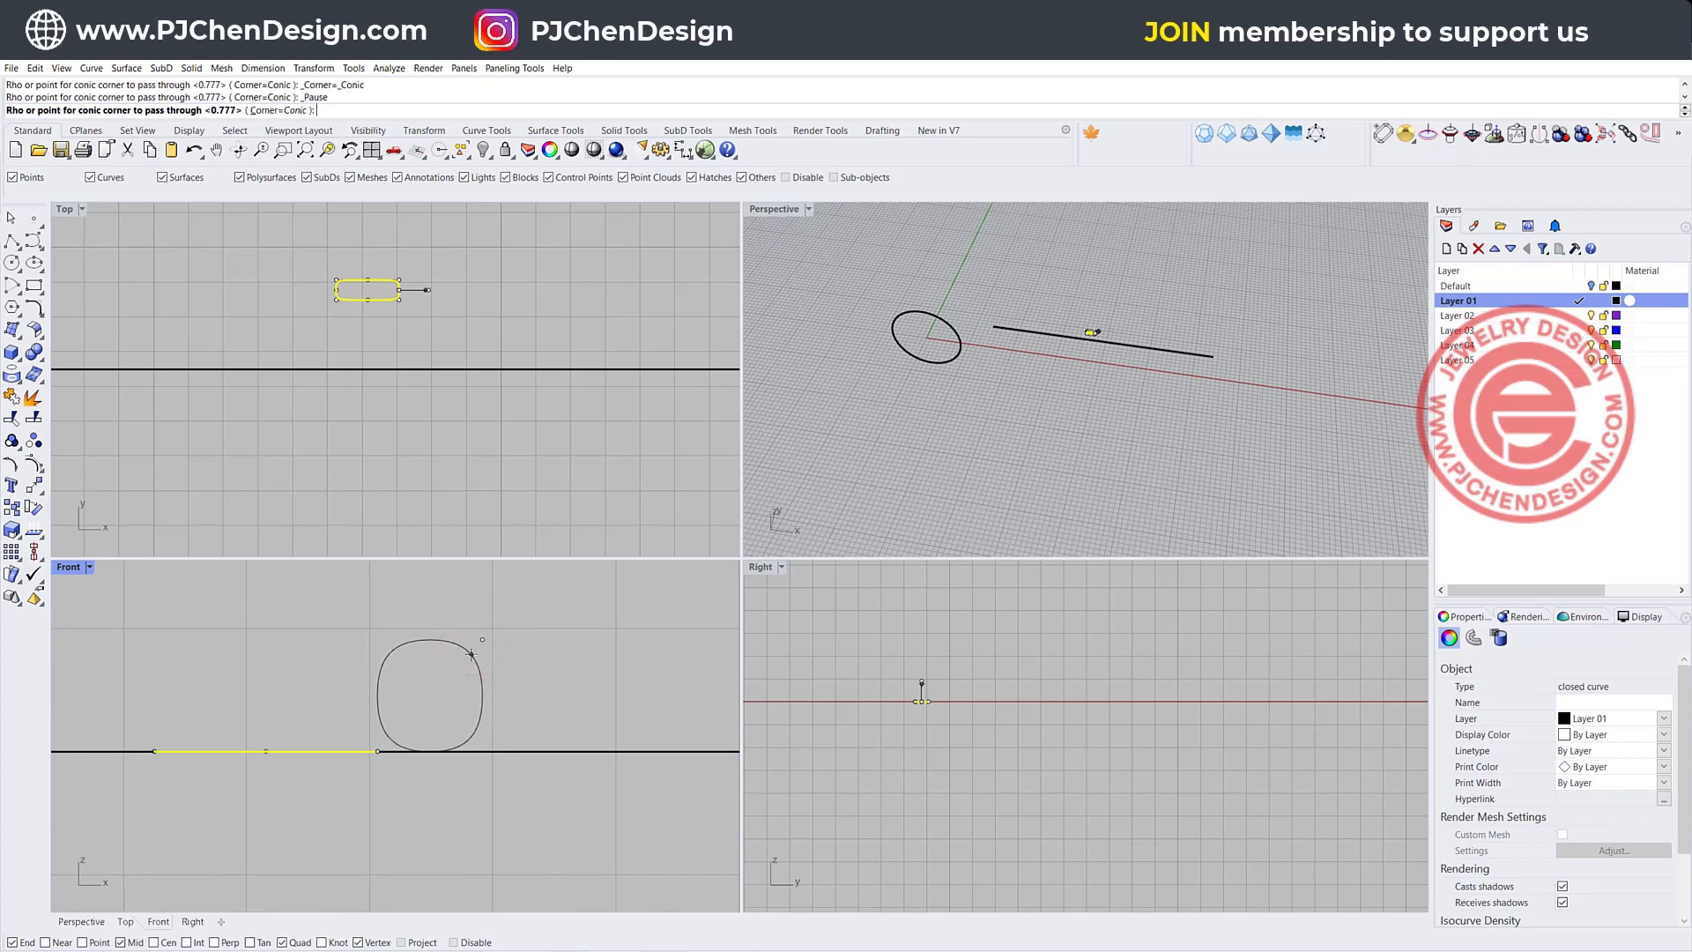
pyautogui.click(474, 653)
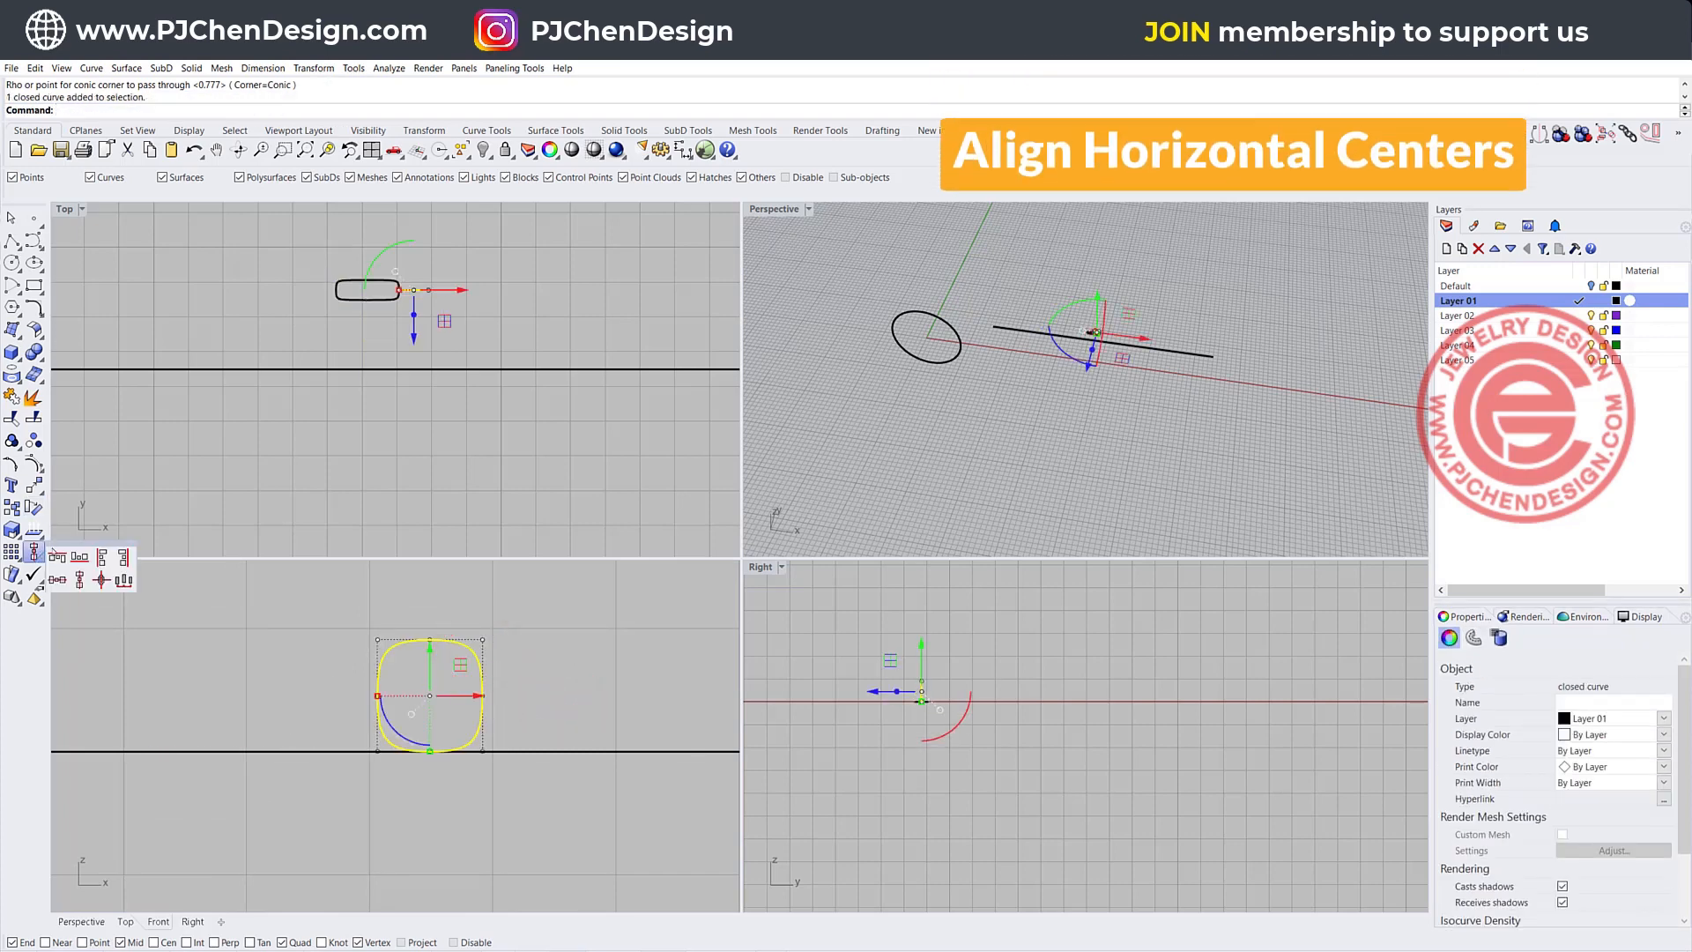
# Align the square rounded profile's horizontal center to point 0 so that it straddles the baseline in the Front view
pyautogui.click(51, 574)
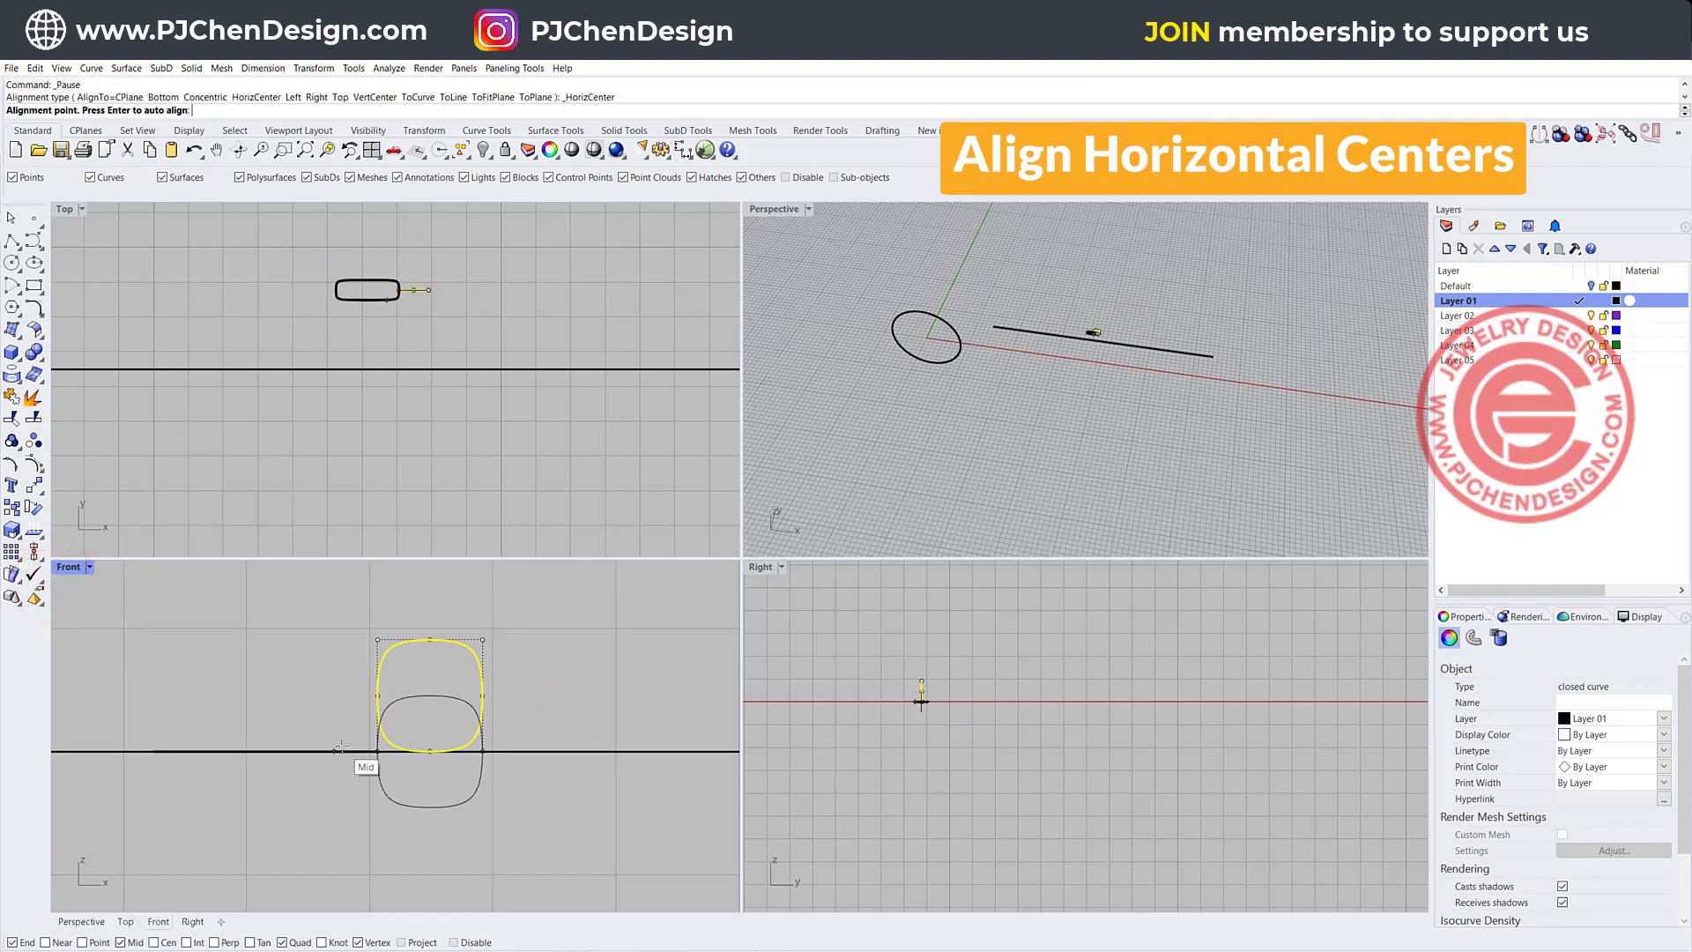
pyautogui.write('0')
pyautogui.press('Return')
pyautogui.click(574, 463)
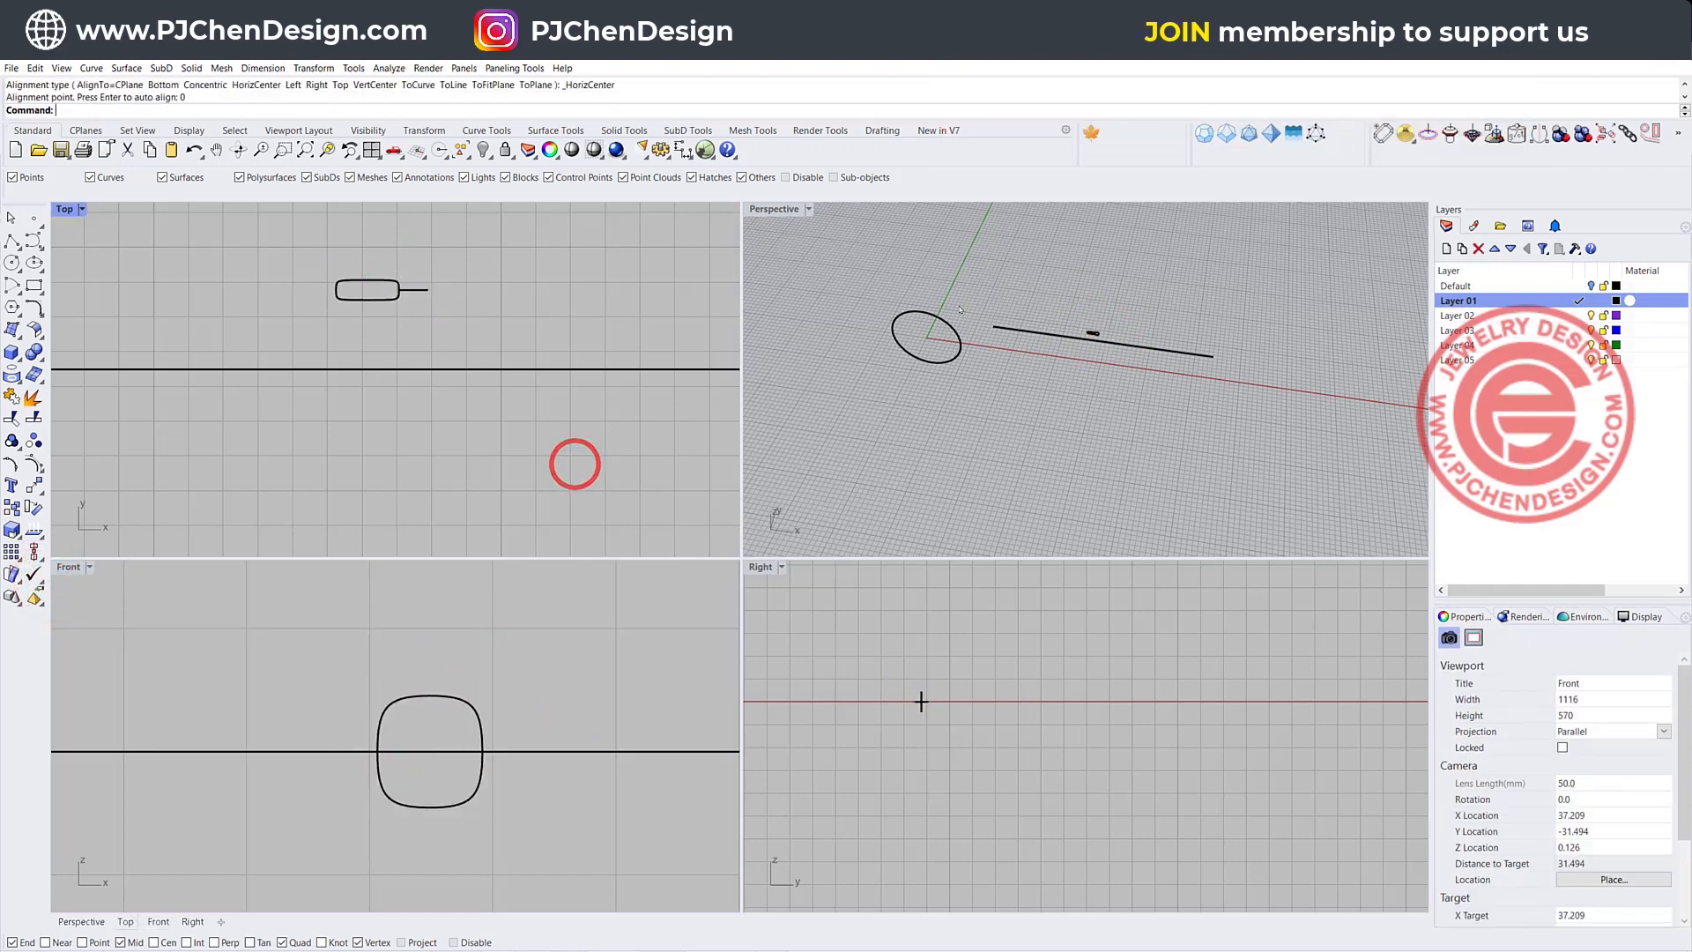
# Create a Sweep 1 Rail surface with the wide rounded rectangle as rail and the small upright profile as cross section, using Freeform frame style
pyautogui.doubleClick(796, 214)
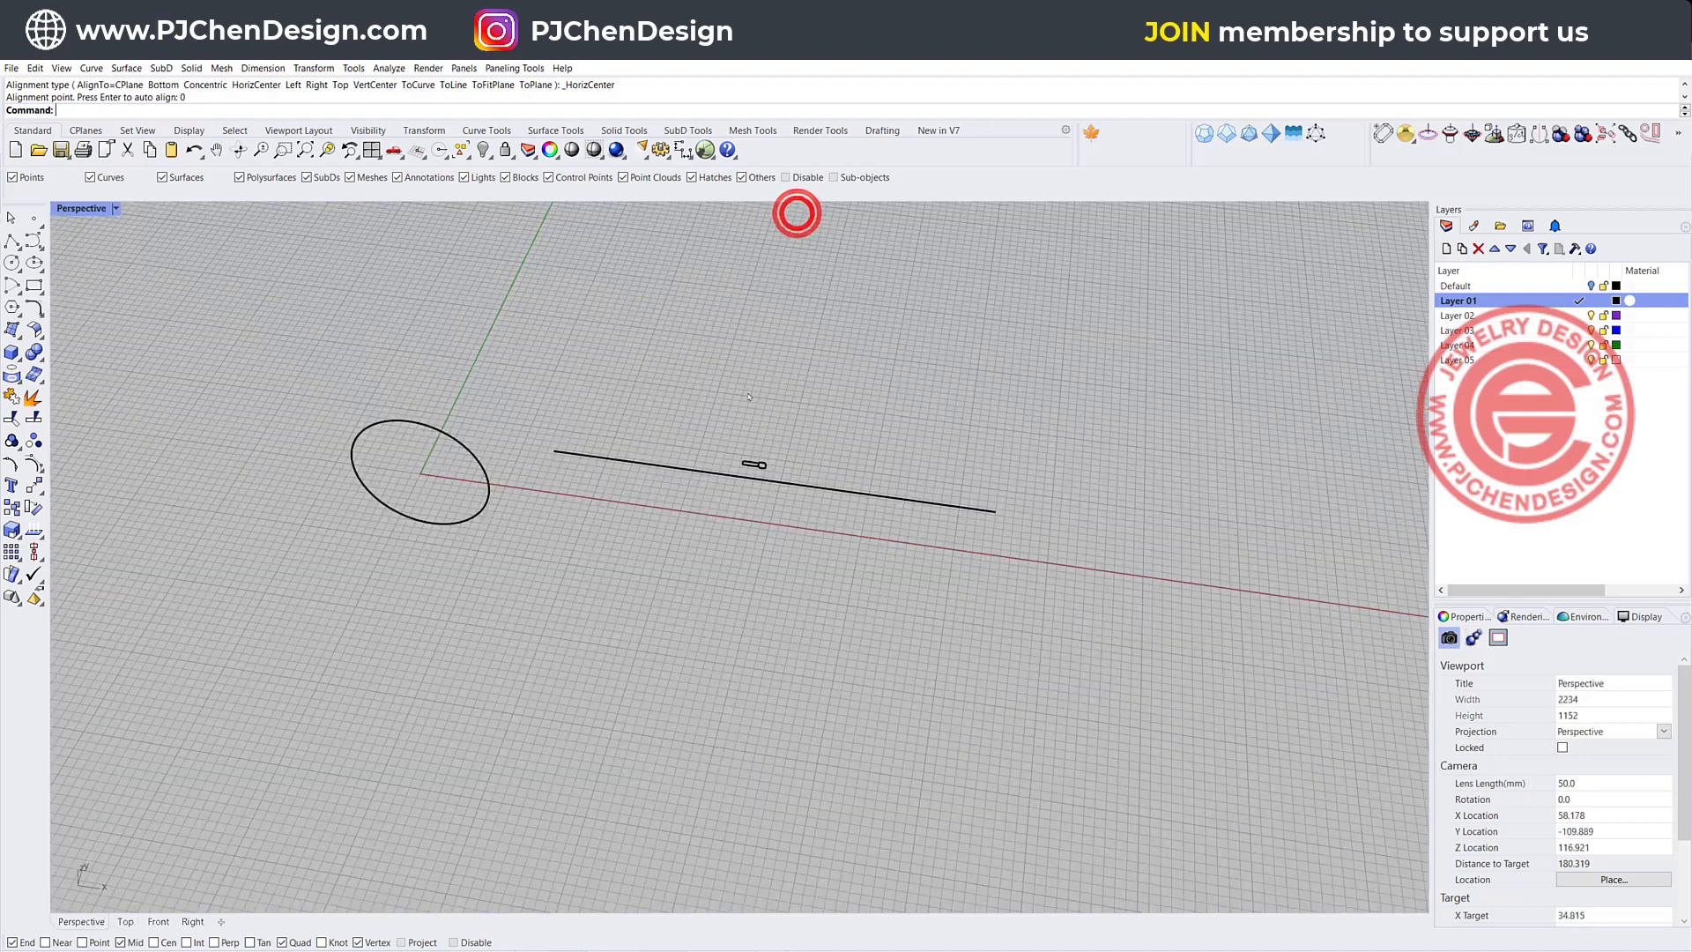
pyautogui.moveTo(776, 432); pyautogui.dragTo(770, 533, button='right')
pyautogui.scroll(12, 770, 541)
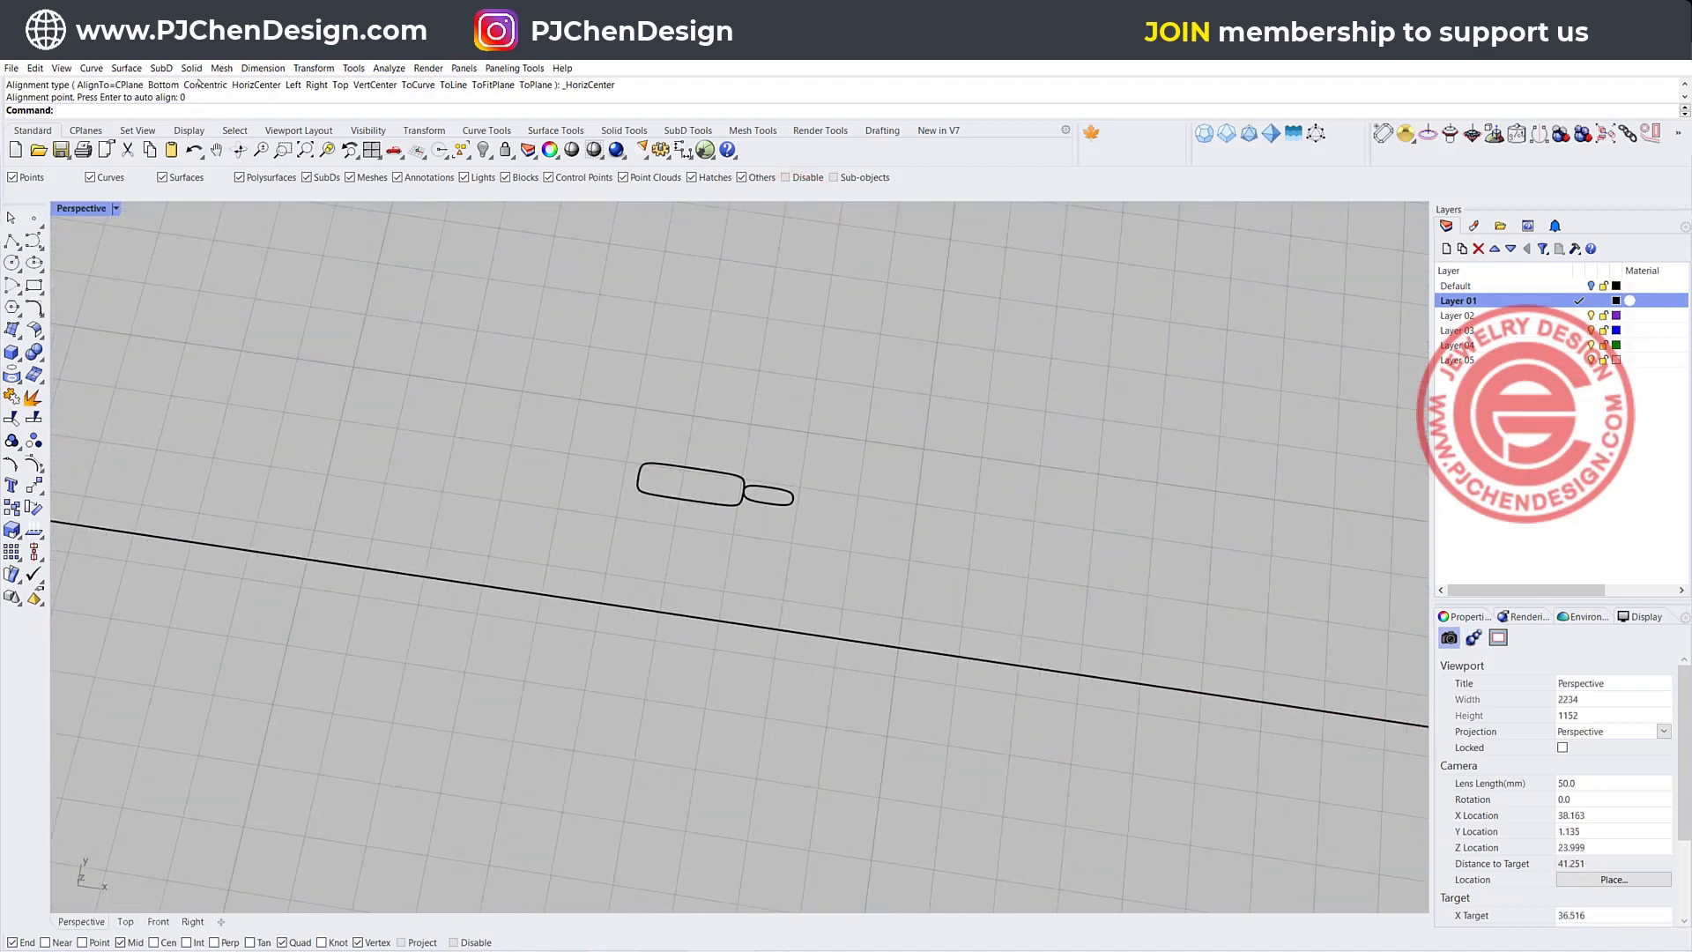
pyautogui.click(136, 74)
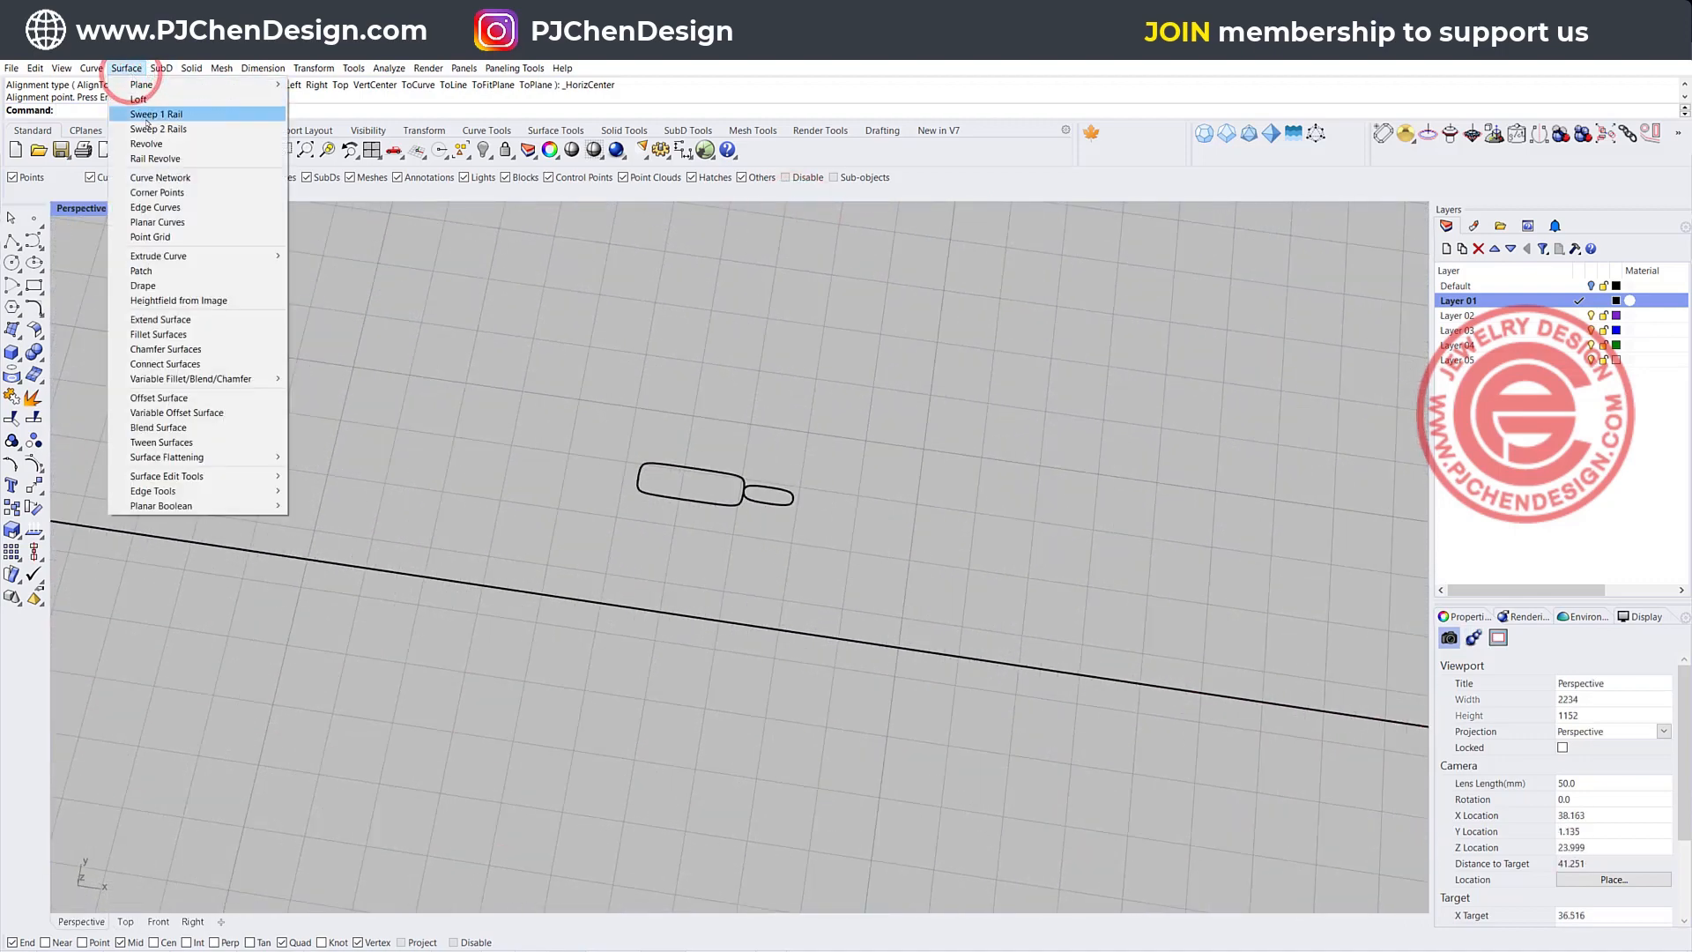
pyautogui.click(154, 112)
pyautogui.click(737, 503)
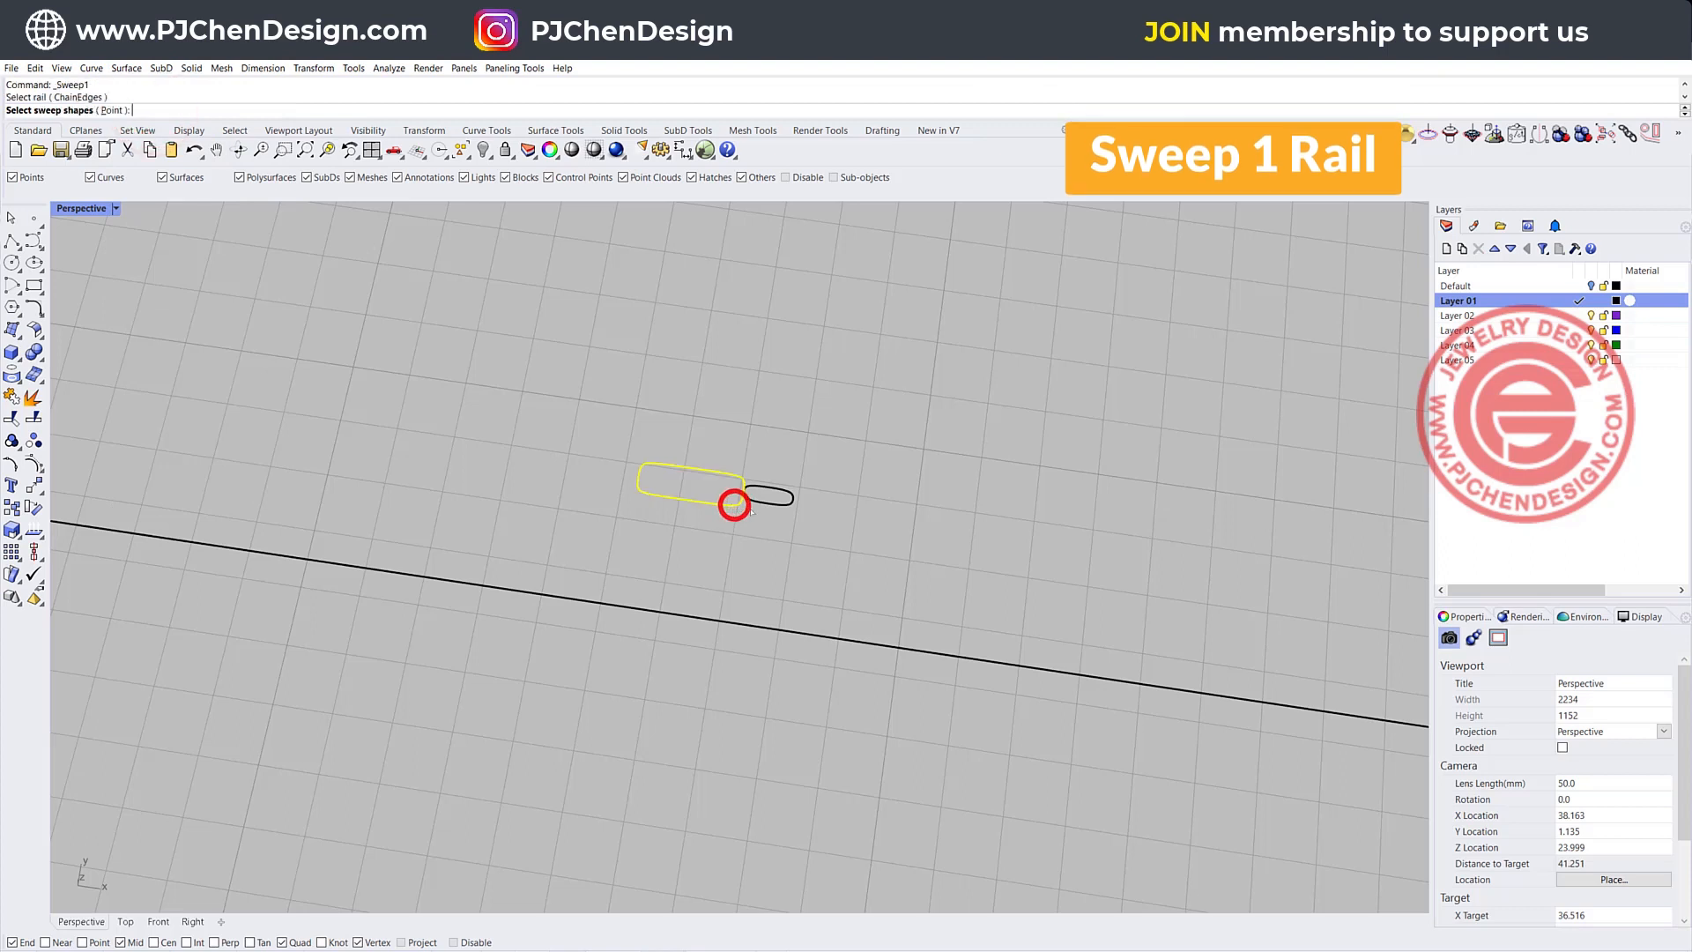
pyautogui.click(773, 505)
pyautogui.press('Return')
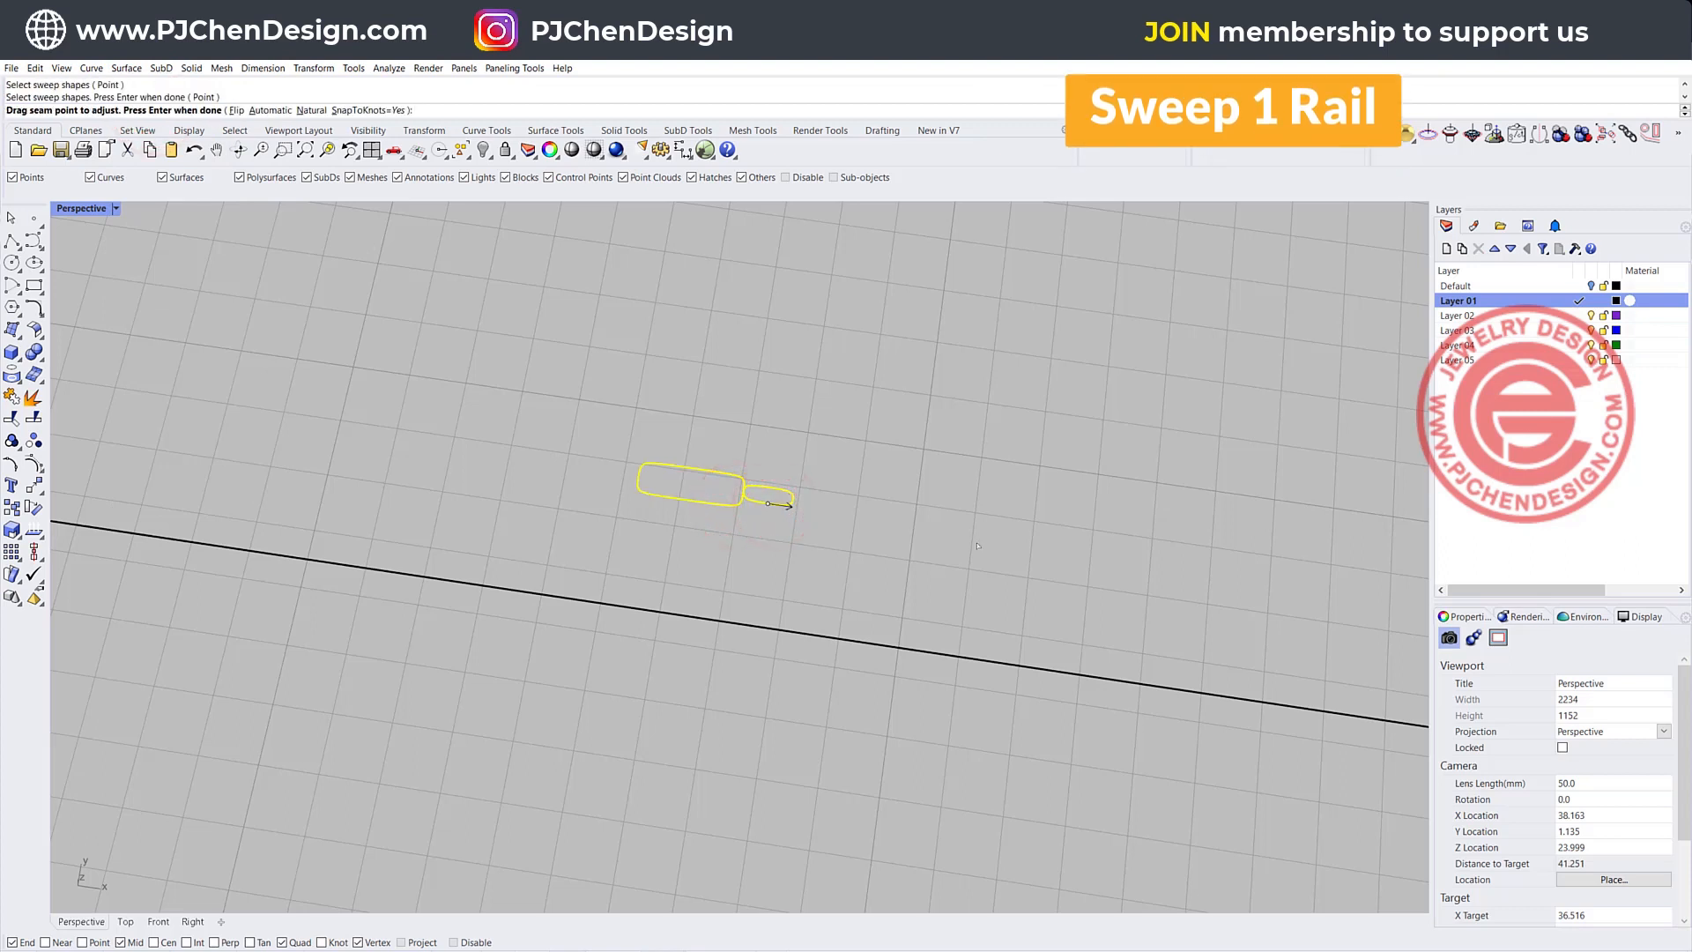
pyautogui.press('Return')
pyautogui.click(803, 862)
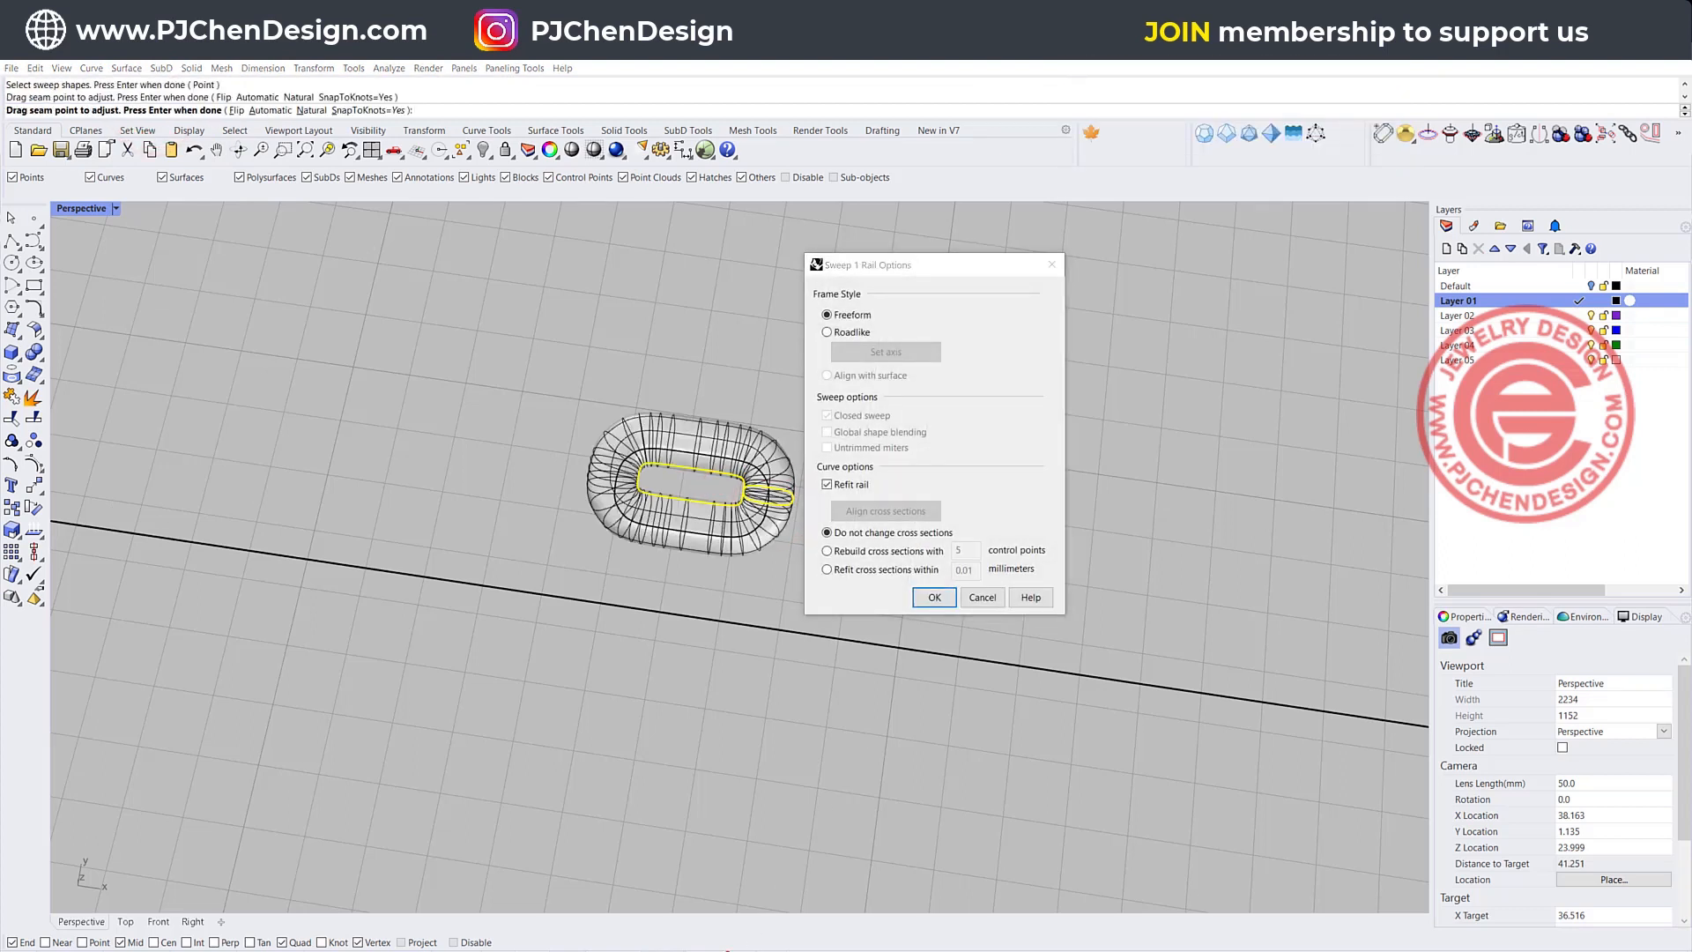
pyautogui.click(932, 597)
# Scale the link's rail curve narrower across its short side so the opening becomes a thin slot
pyautogui.scroll(-6, 785, 517)
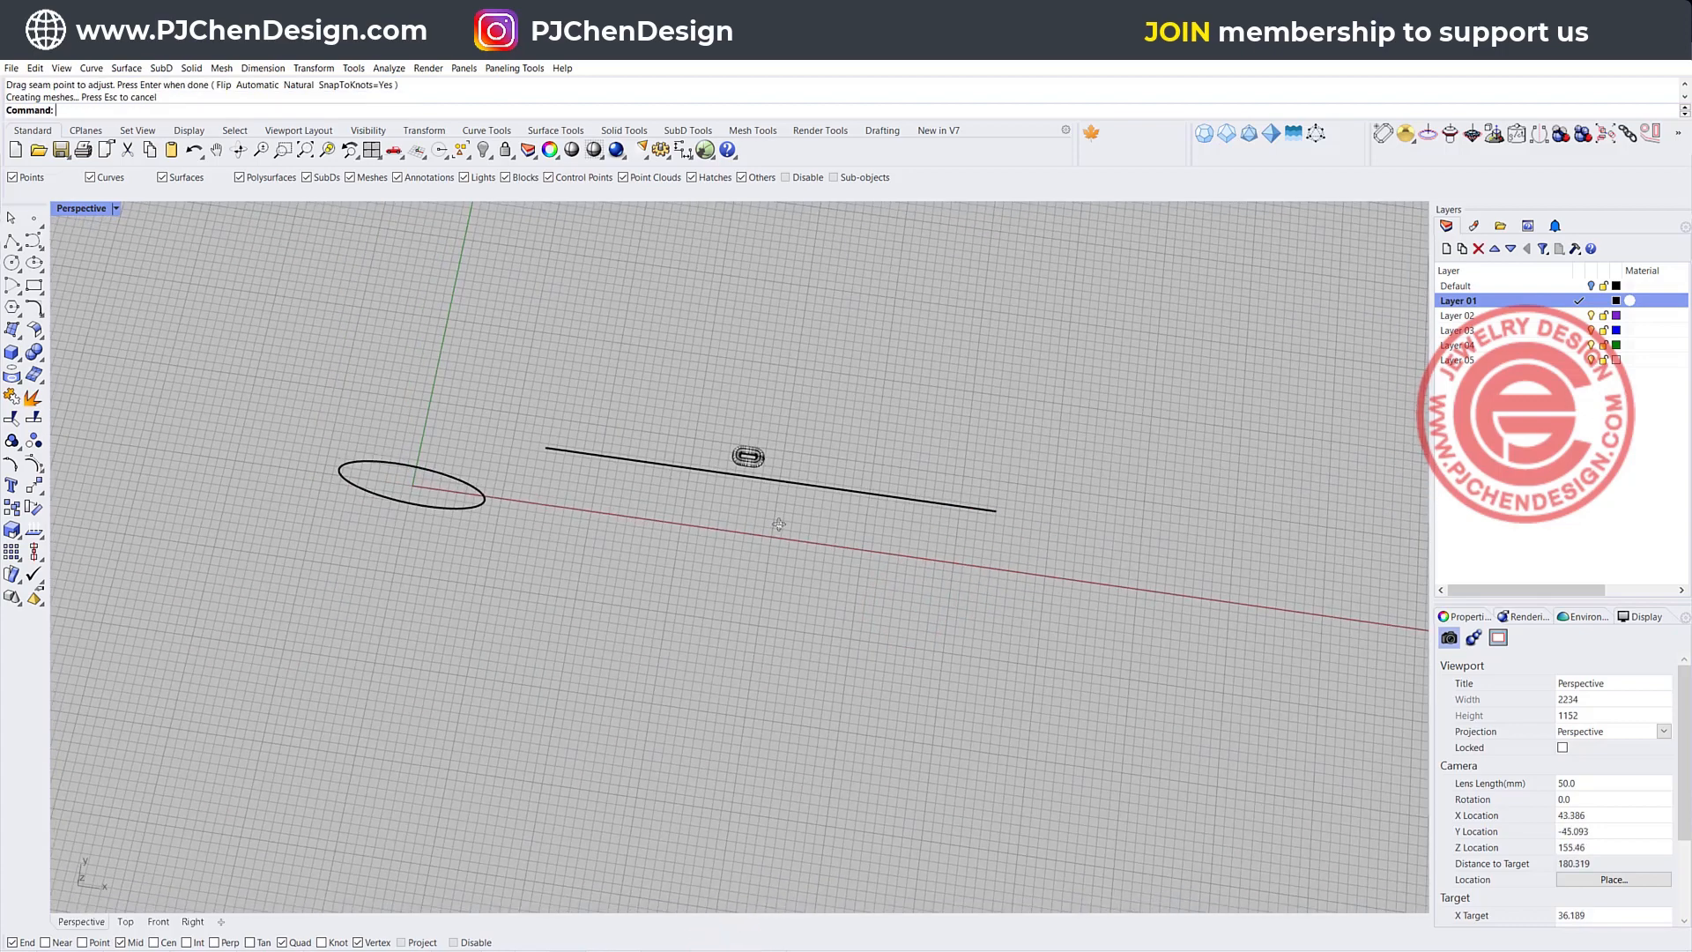
pyautogui.scroll(5, 785, 518)
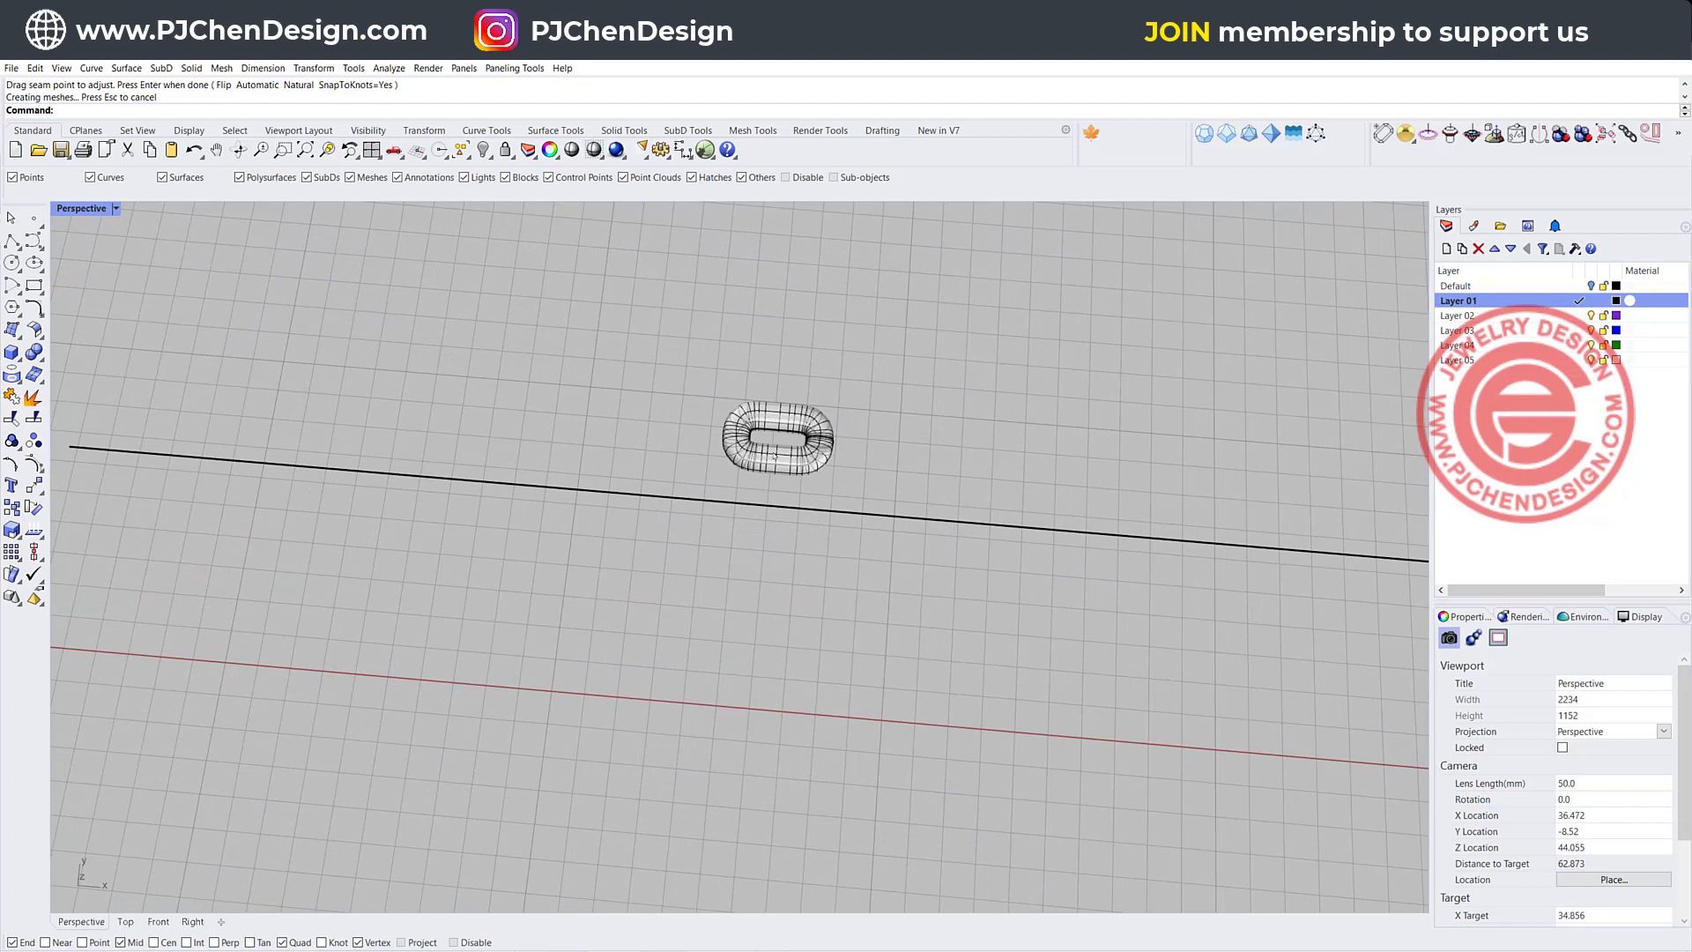
pyautogui.scroll(5, 774, 456)
pyautogui.click(837, 354)
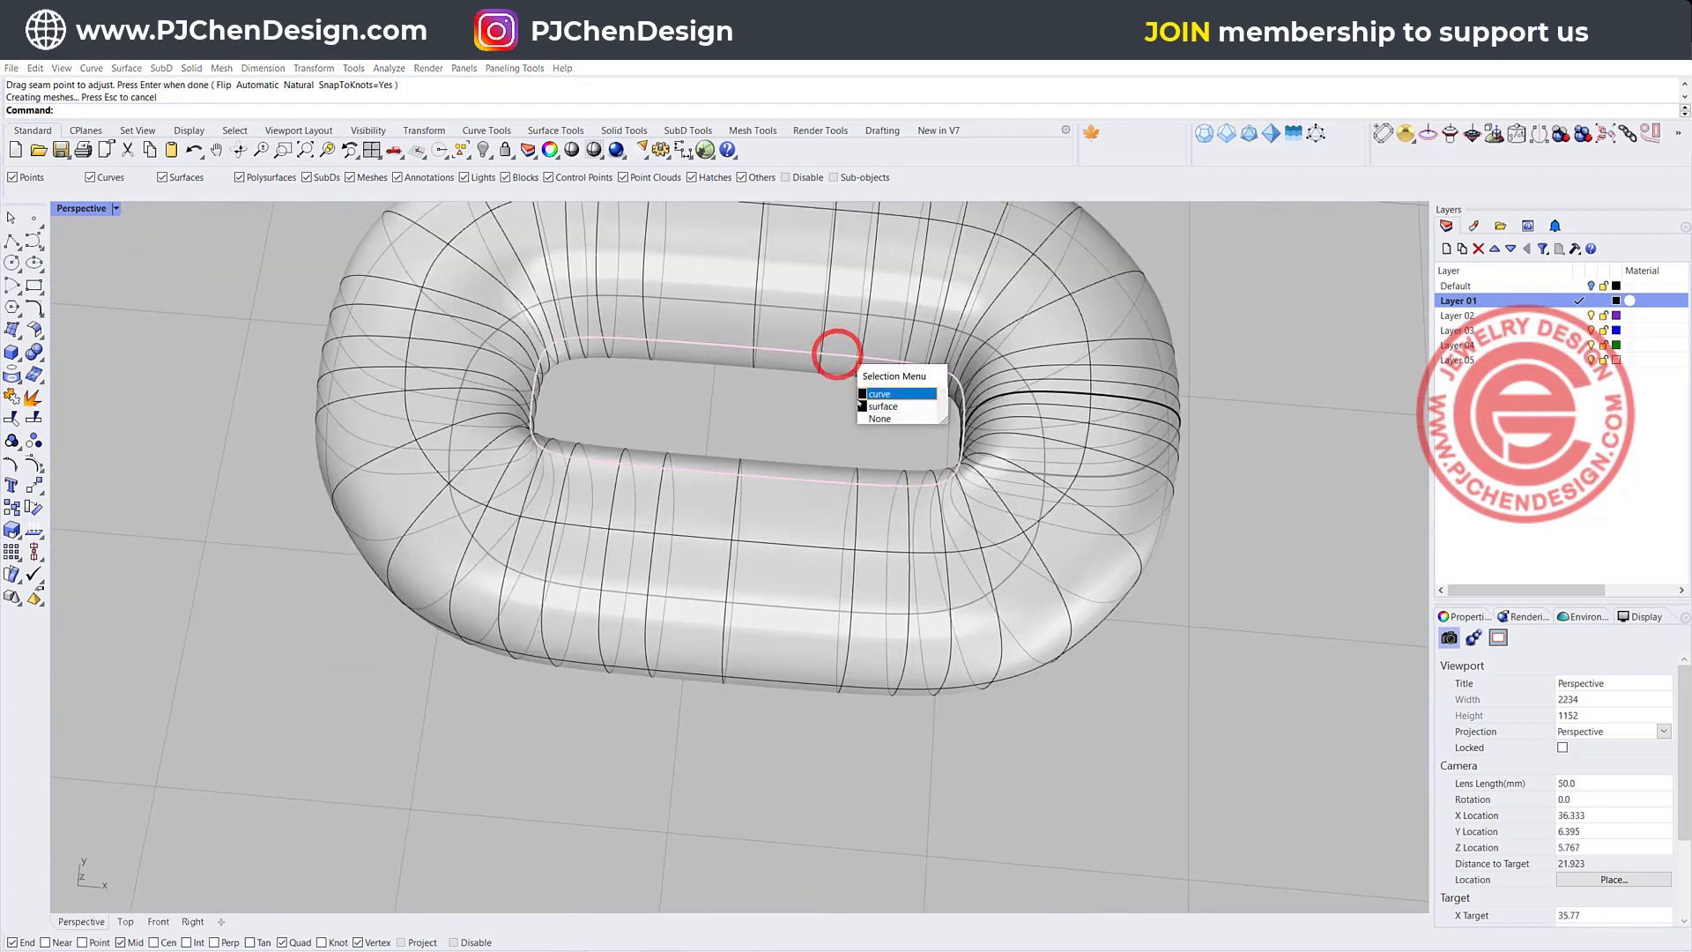
pyautogui.click(869, 393)
pyautogui.moveTo(745, 476)
pyautogui.mouseDown()
pyautogui.moveTo(744, 442)
pyautogui.moveTo(761, 447)
pyautogui.mouseUp()
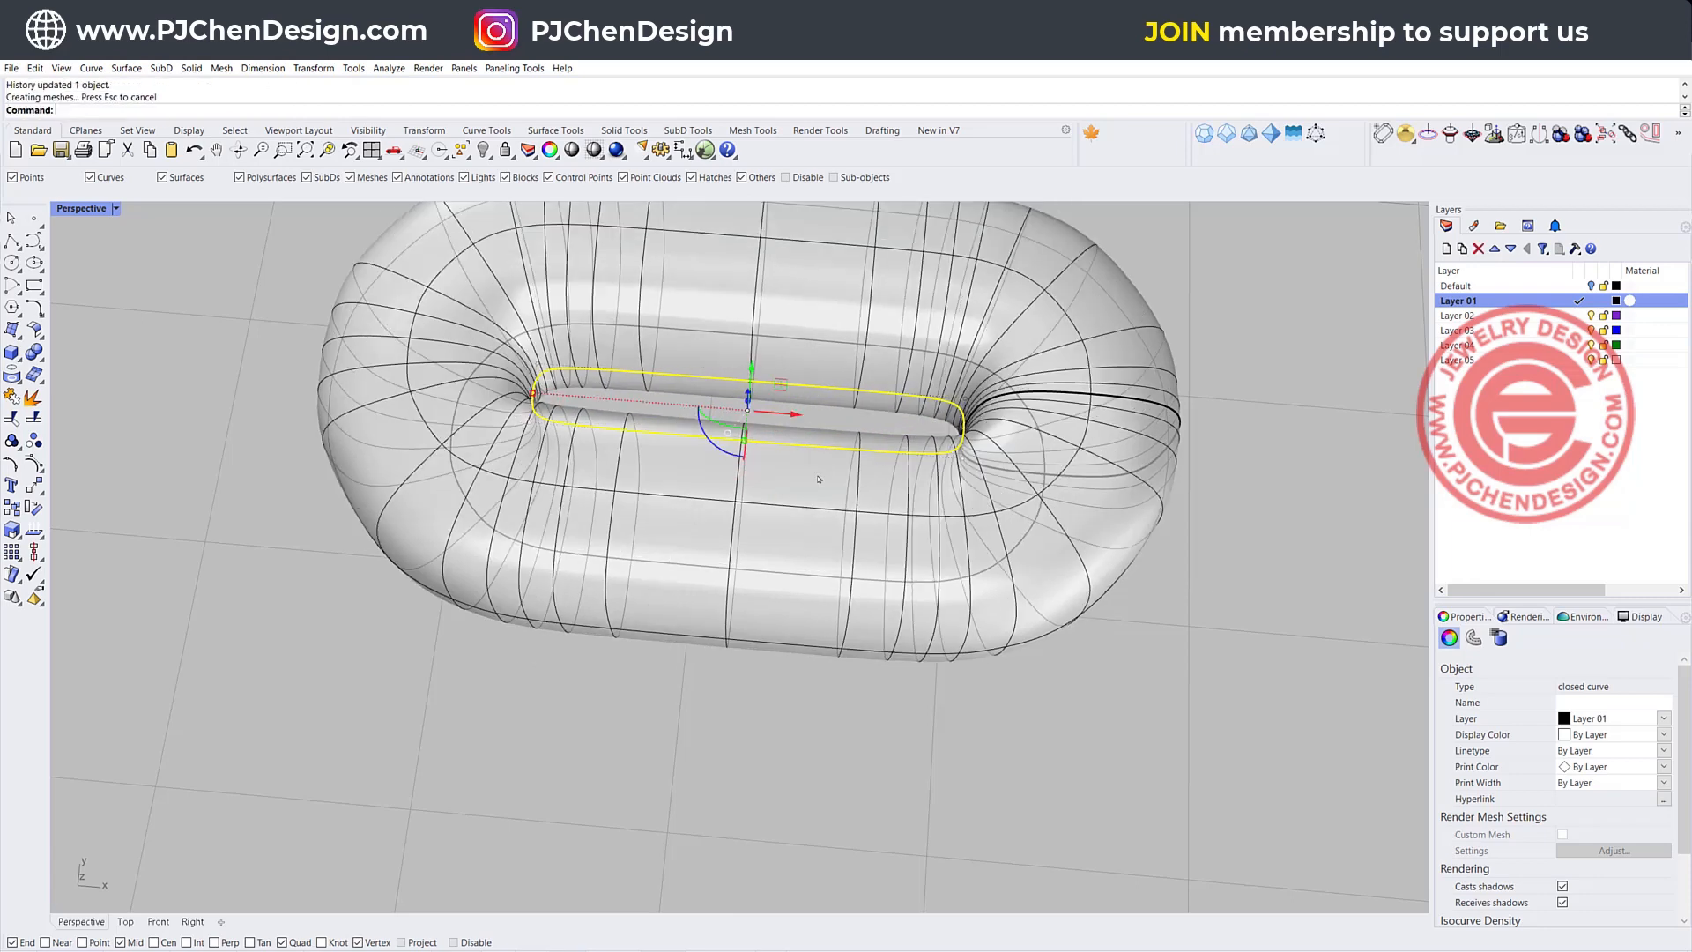
pyautogui.scroll(-10, 1004, 483)
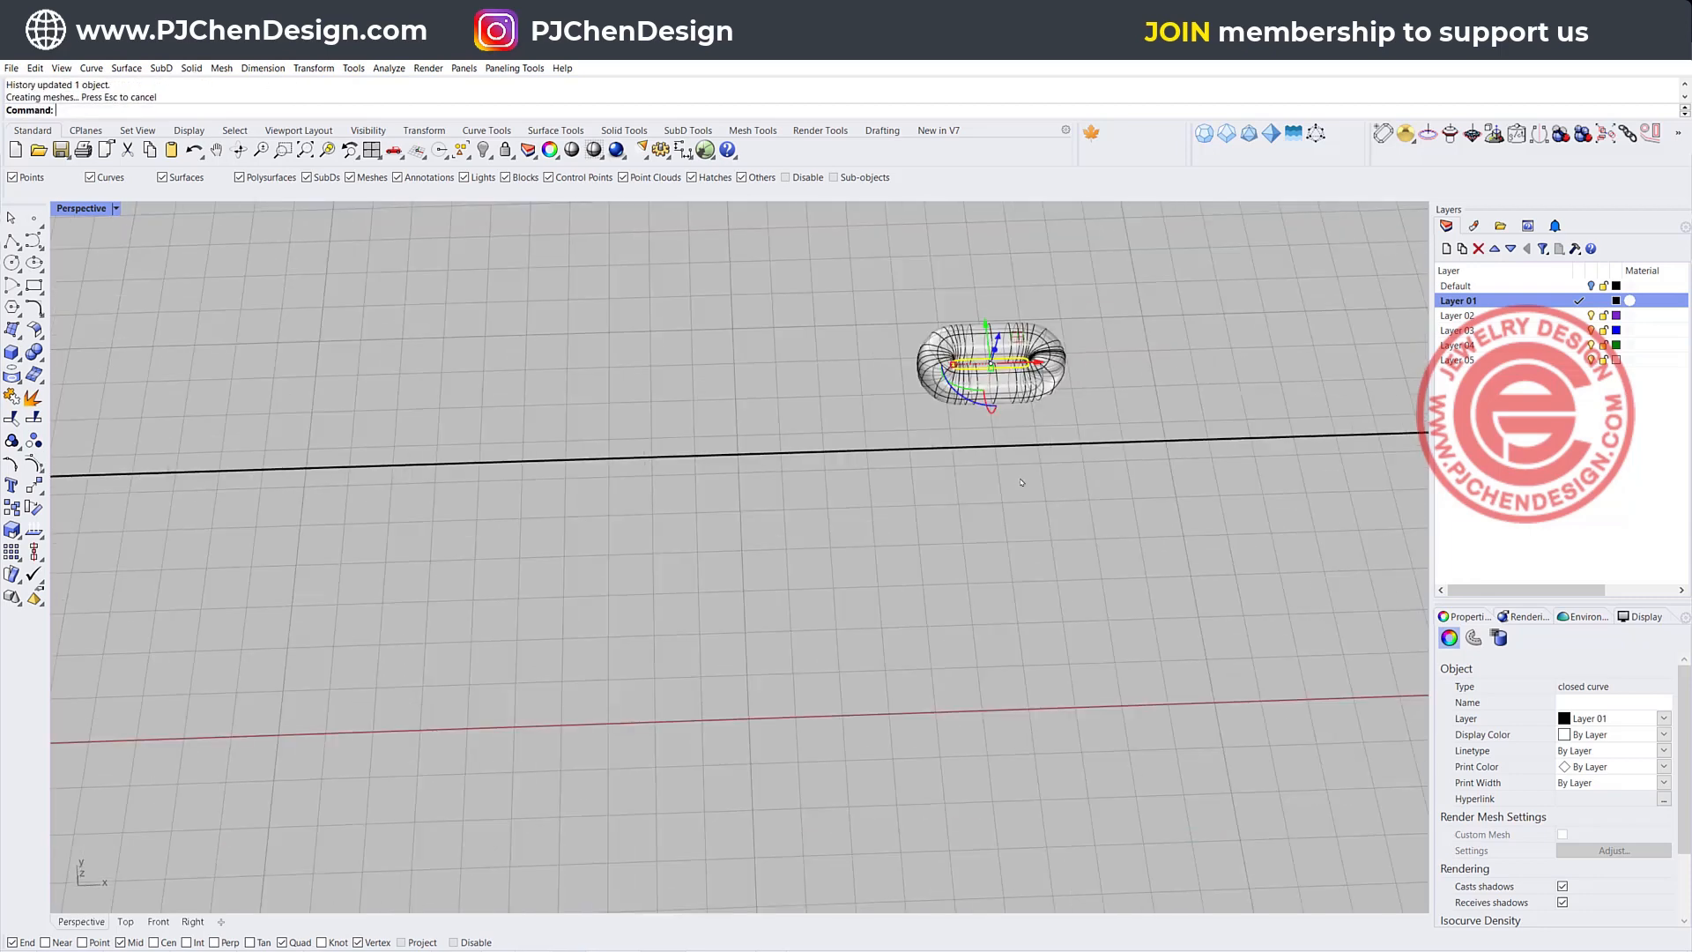
# Restore the four-view layout and stretch the link's cross-section curve vertically about its center in the Front view, making the link slightly taller
pyautogui.doubleClick(79, 209)
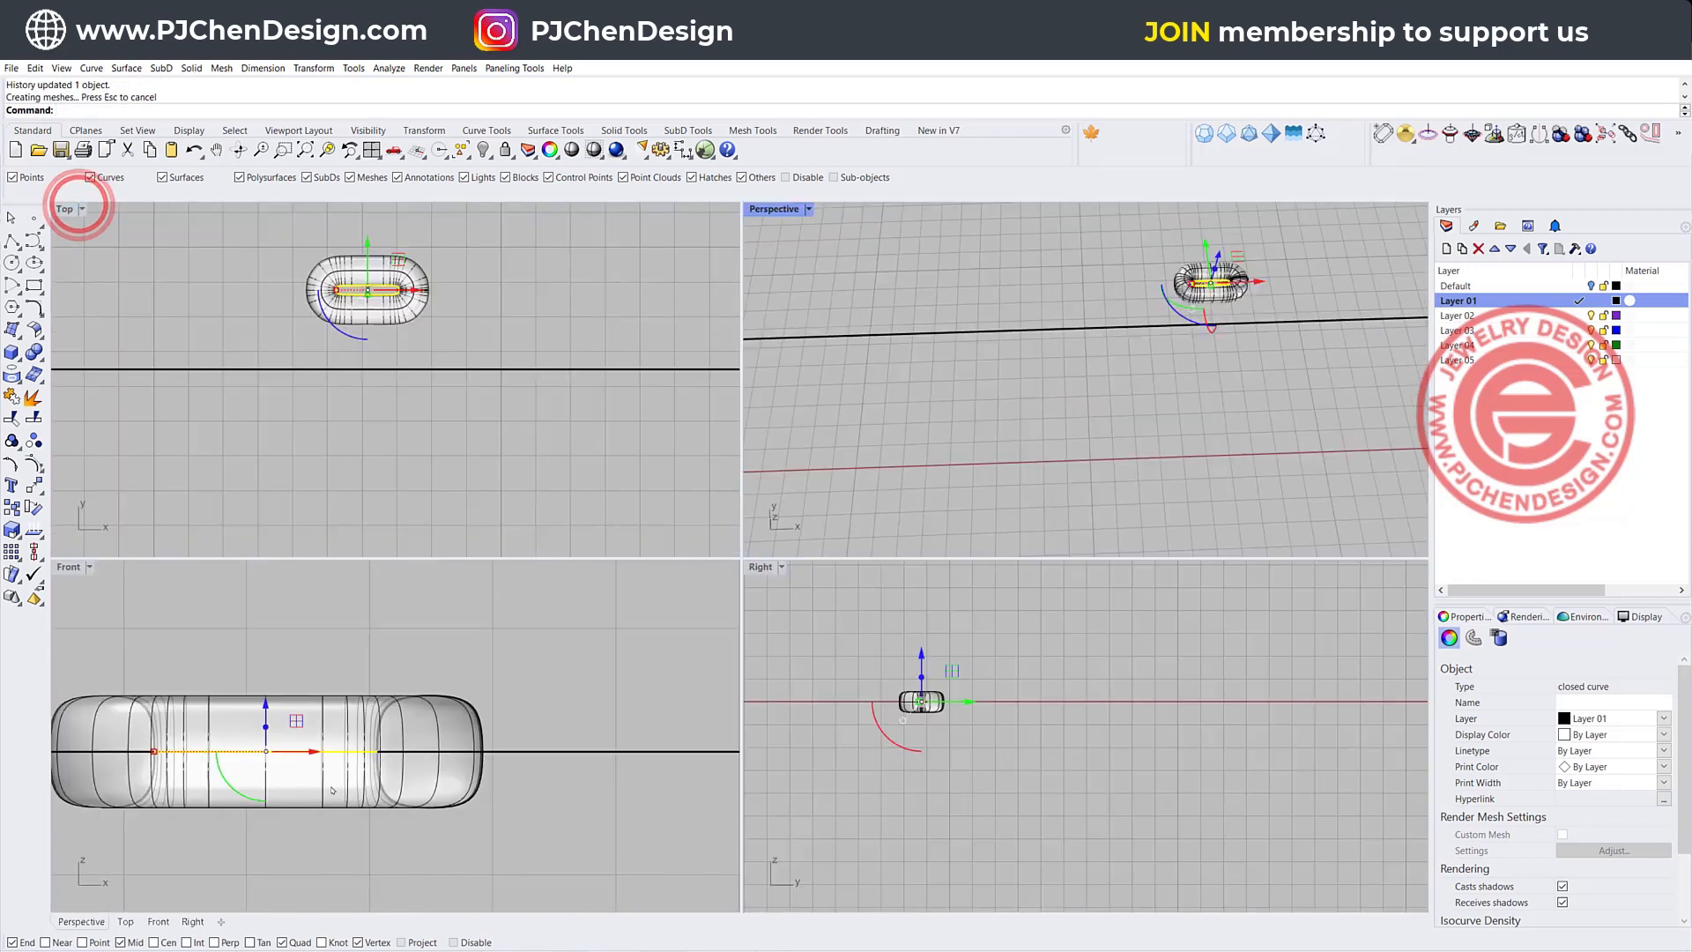
pyautogui.click(459, 700)
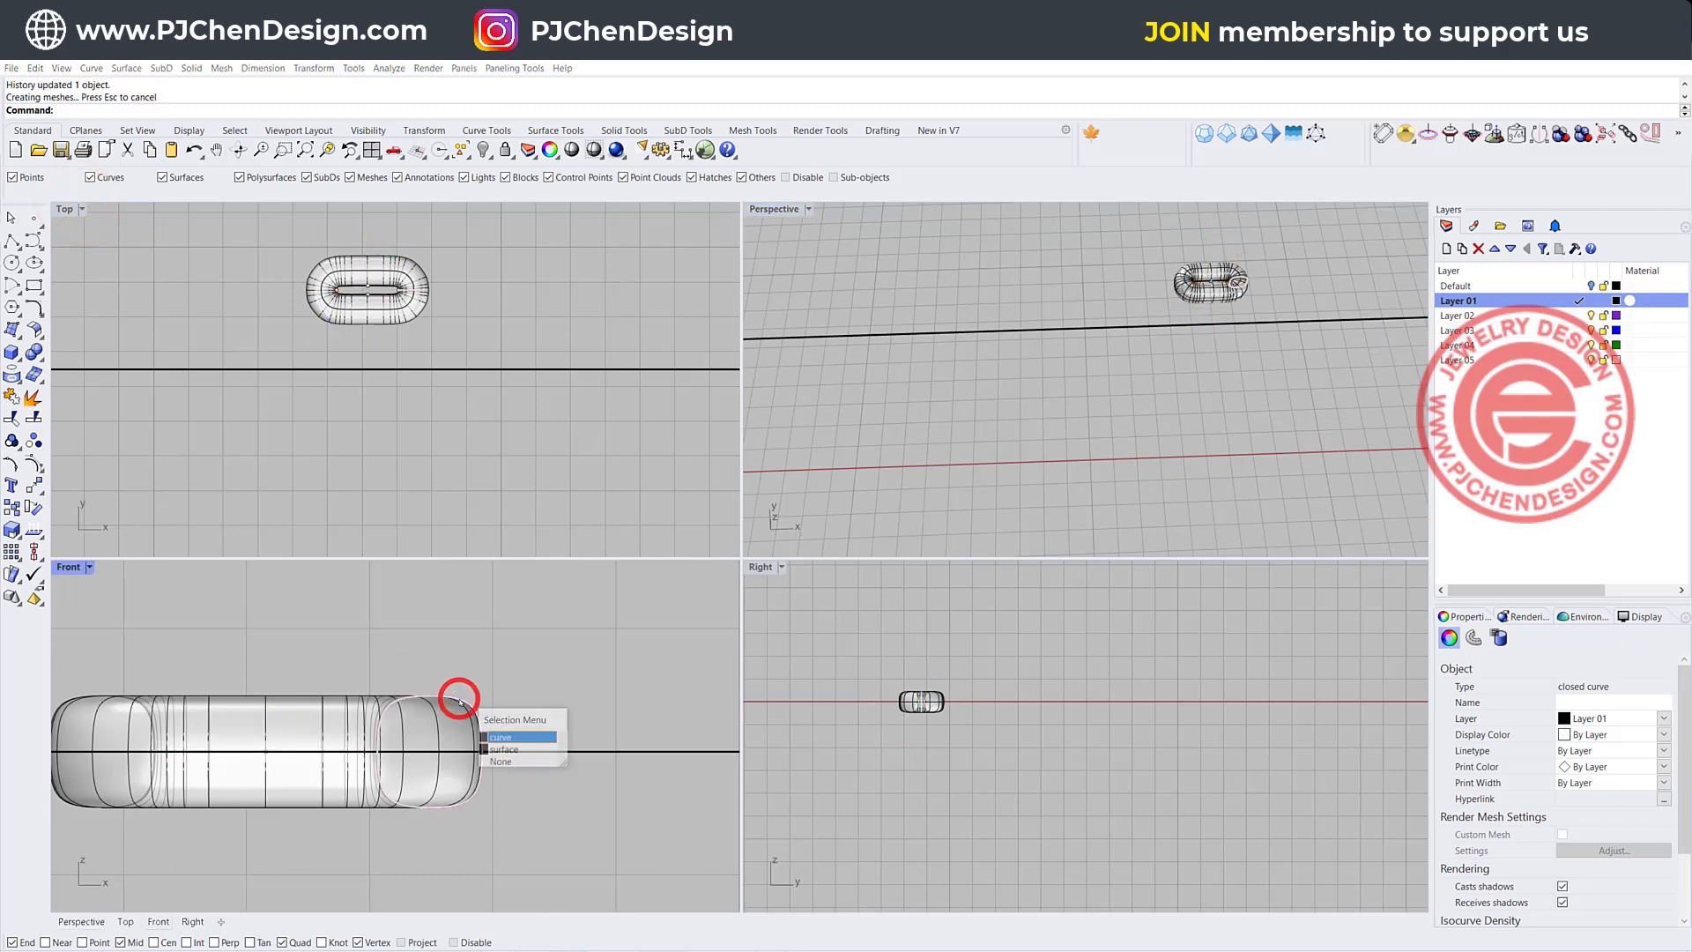
pyautogui.click(495, 733)
pyautogui.moveTo(437, 808); pyautogui.dragTo(444, 826)
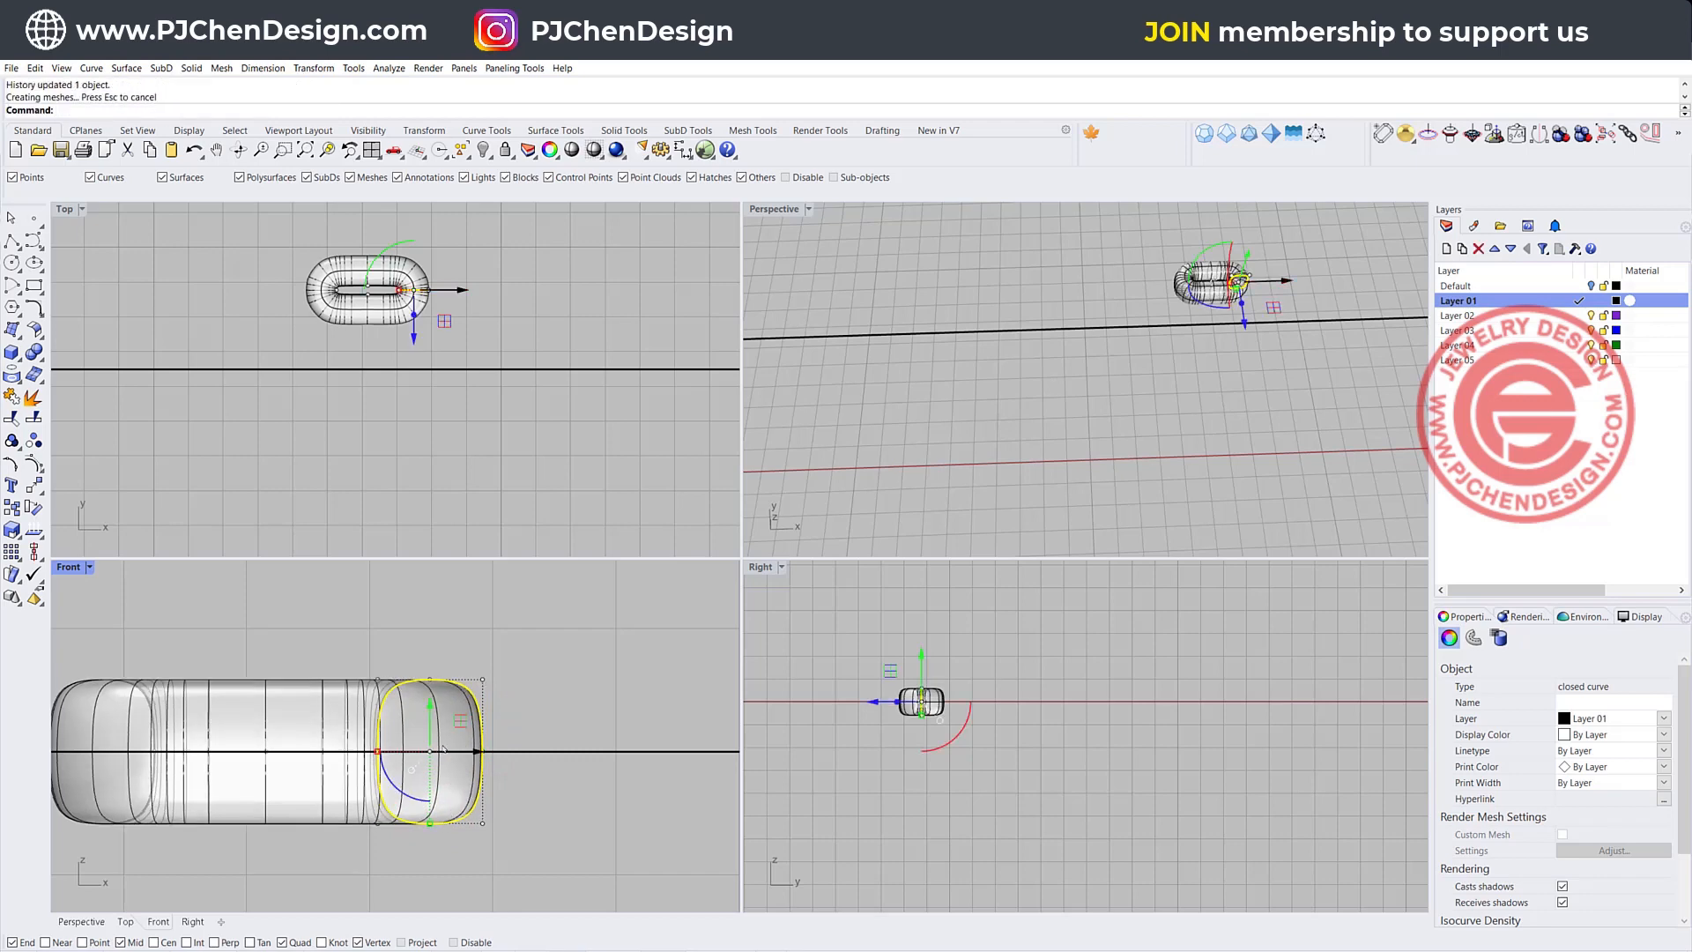
pyautogui.click(400, 487)
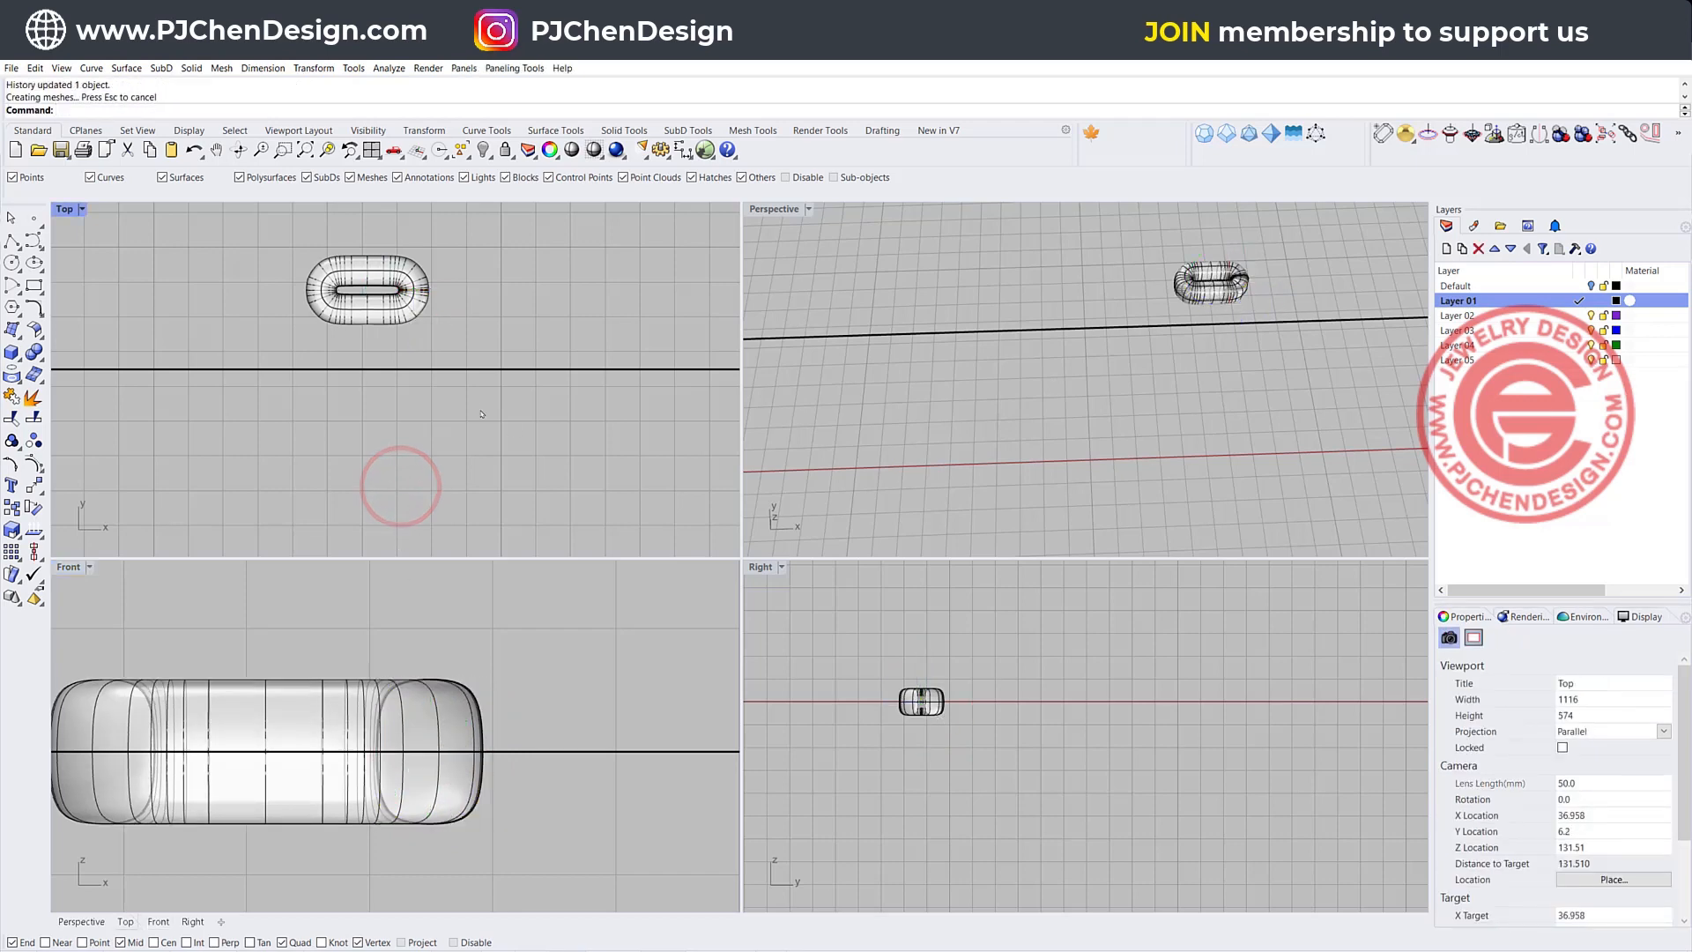
# Duplicate the link surface sideways along the line and rotate the copy 90° about the line's axis in the Right view
pyautogui.scroll(-4, 401, 328)
pyautogui.click(397, 314)
pyautogui.scroll(4, 398, 309)
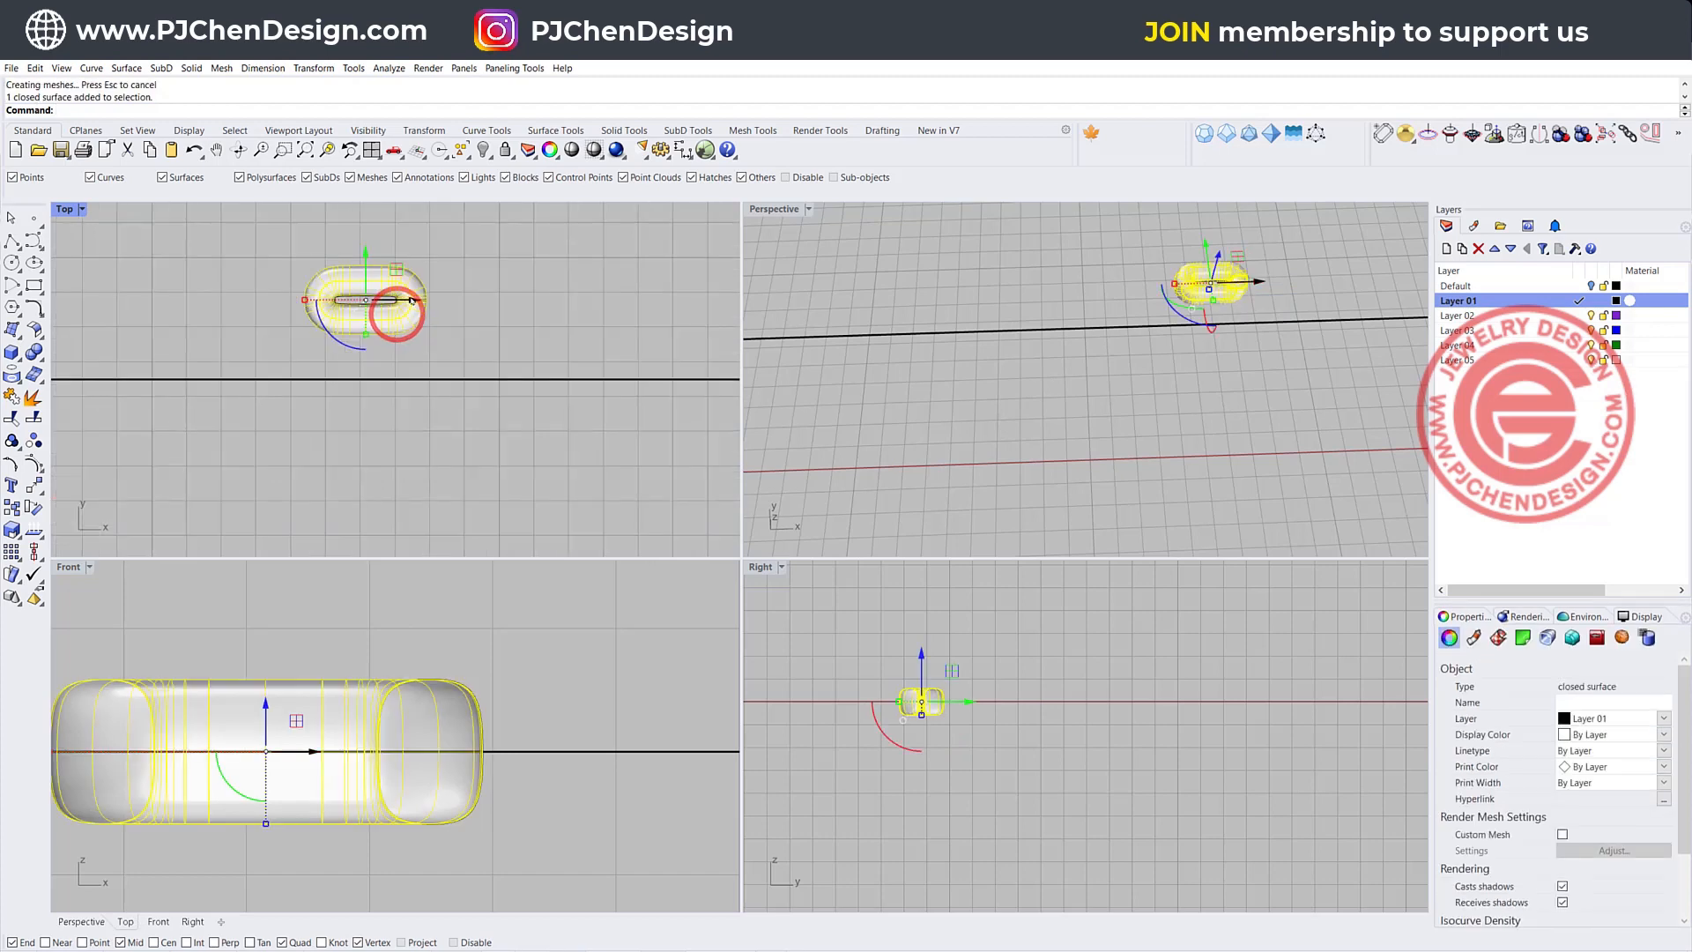
pyautogui.moveTo(409, 299); pyautogui.dragTo(476, 310)
pyautogui.press('alt')
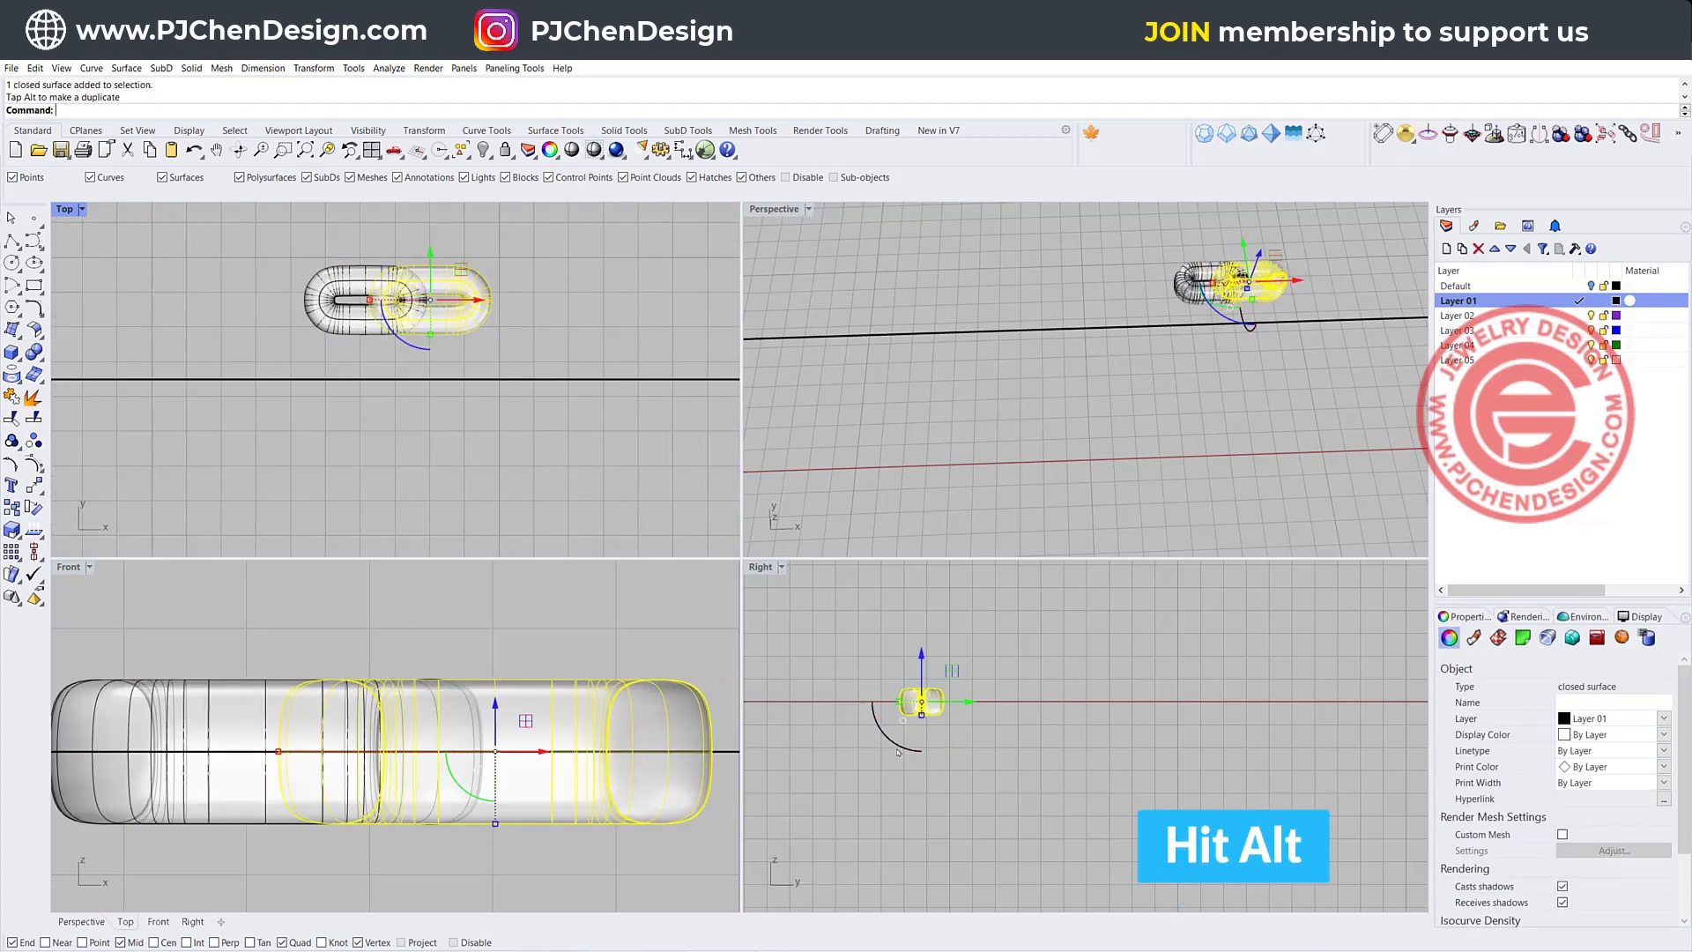
pyautogui.moveTo(897, 743); pyautogui.dragTo(962, 726)
pyautogui.click(908, 409)
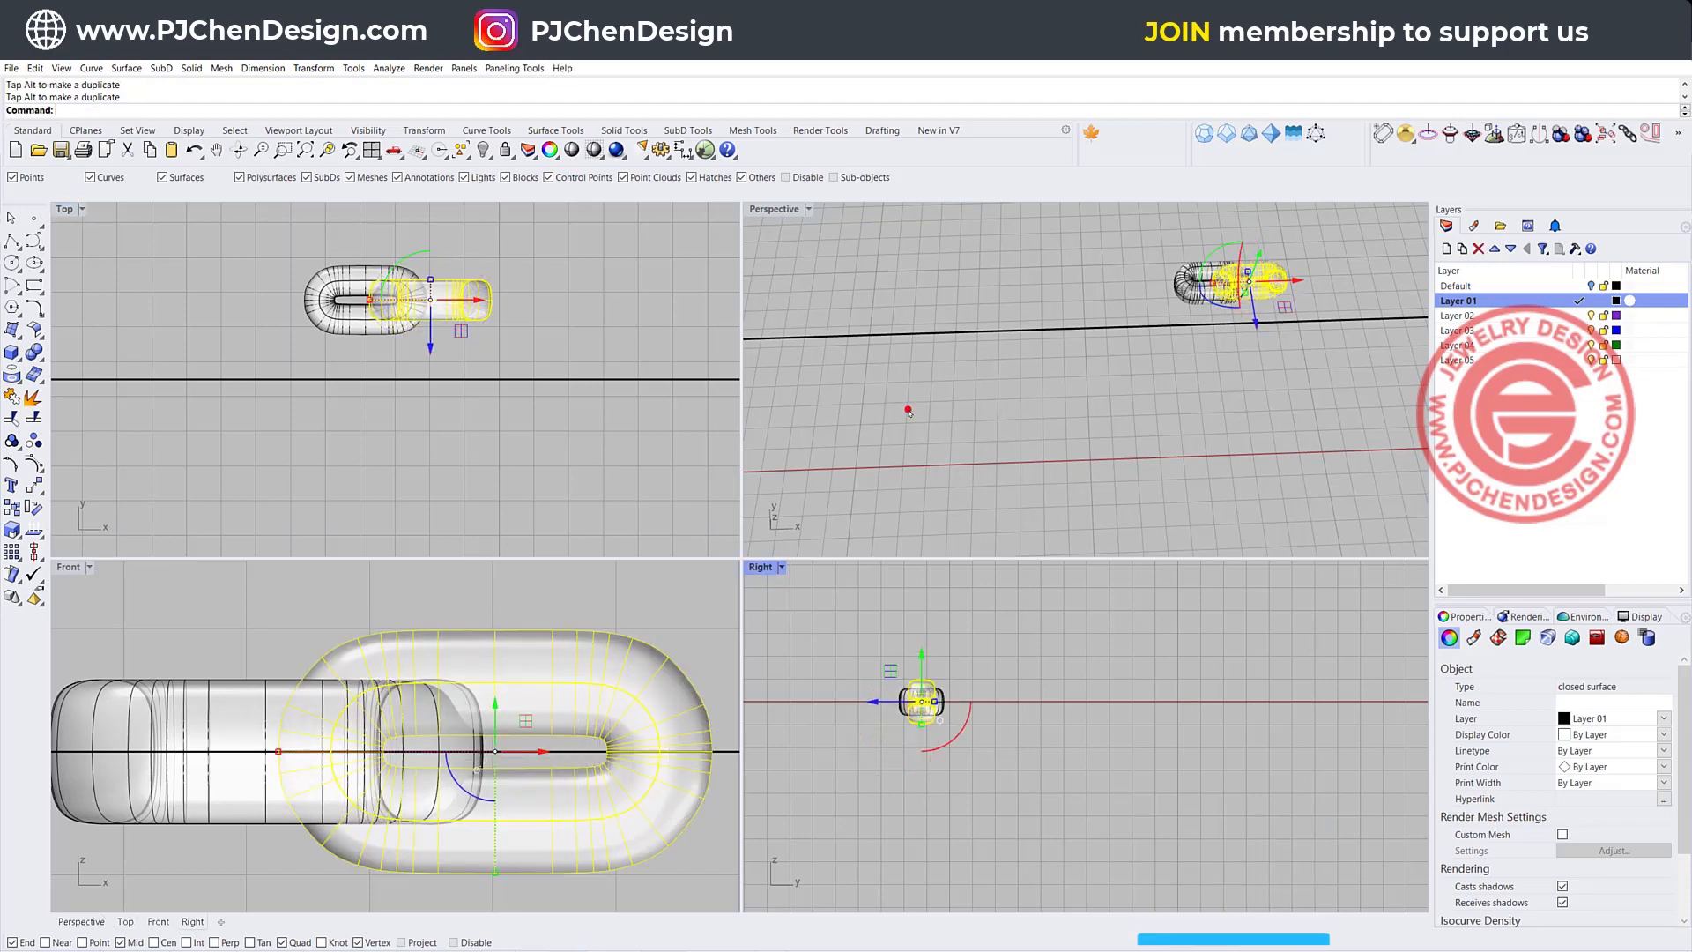
# Set the Perspective view to Rendered display and maximize it to examine how the two links interlock
pyautogui.moveTo(994, 330); pyautogui.dragTo(901, 271, button='right')
pyautogui.click(805, 209)
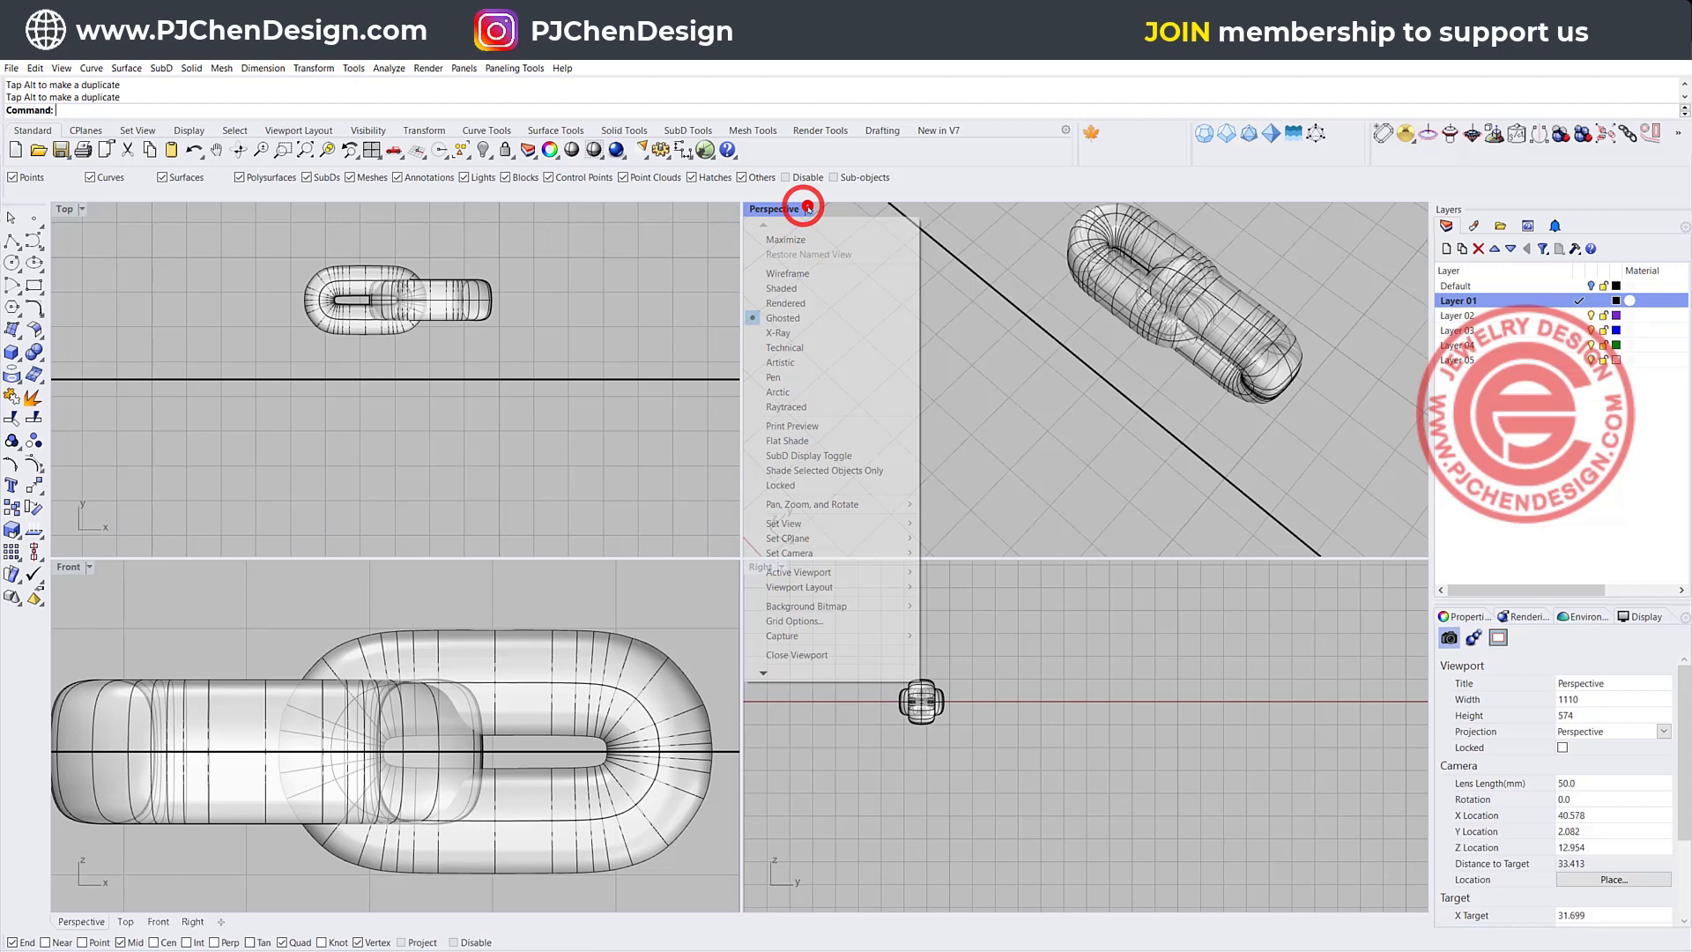
pyautogui.click(779, 302)
pyautogui.doubleClick(771, 209)
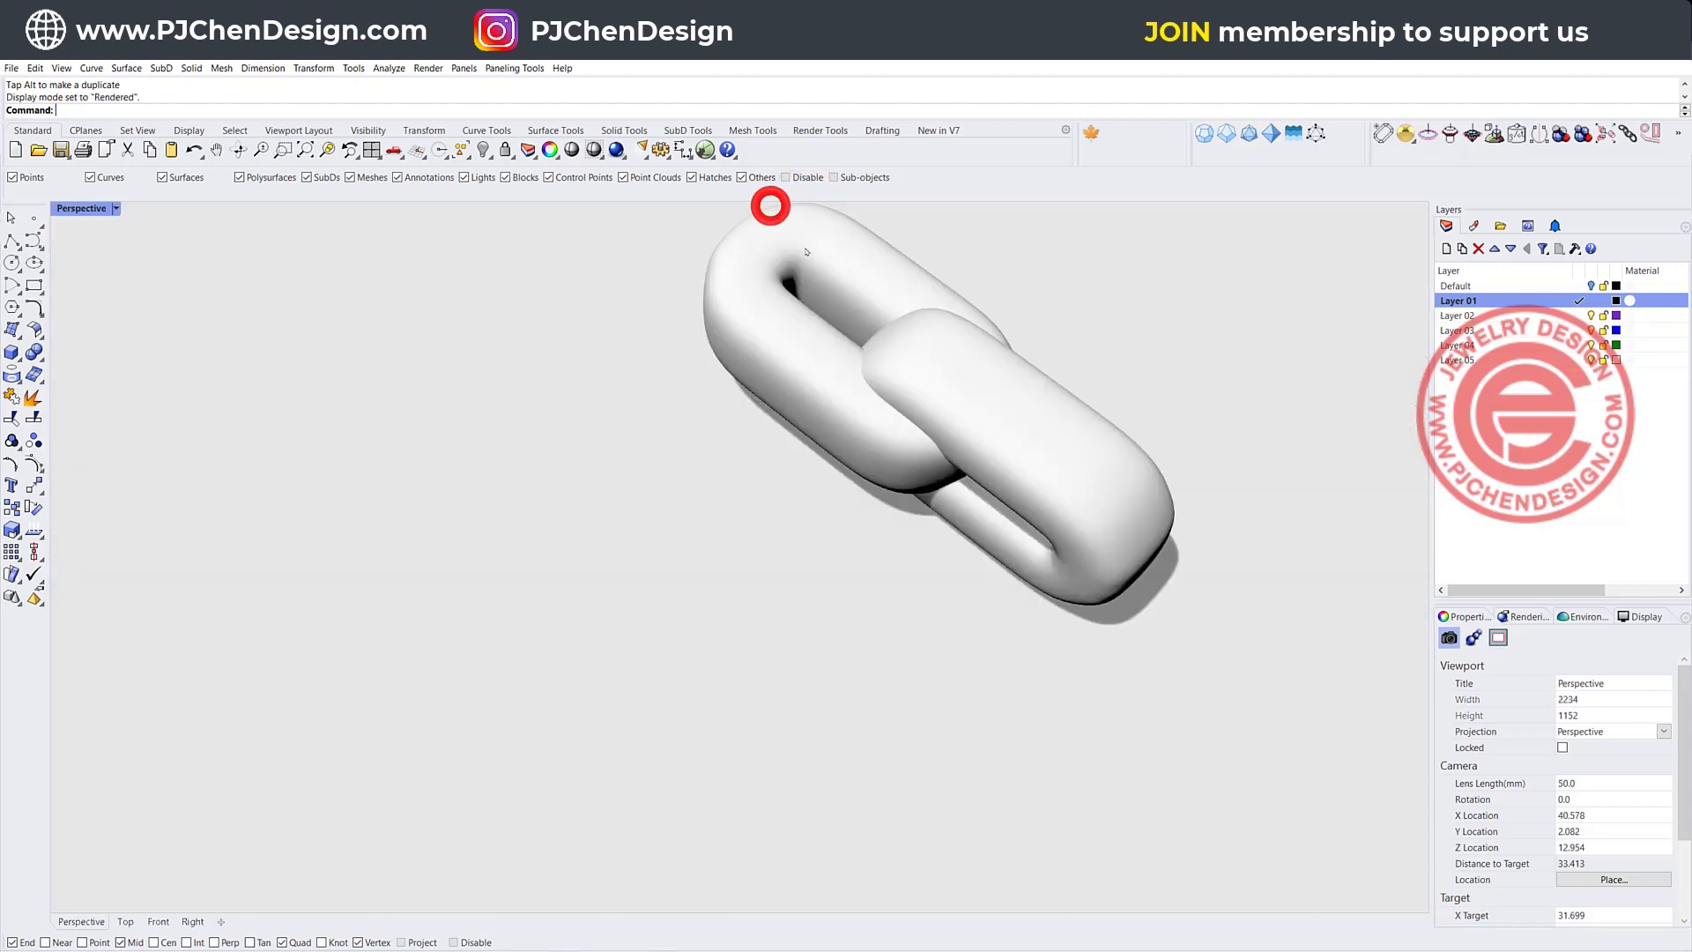
pyautogui.scroll(-4, 840, 378)
pyautogui.moveTo(837, 379); pyautogui.dragTo(676, 605, button='right')
pyautogui.scroll(4, 677, 606)
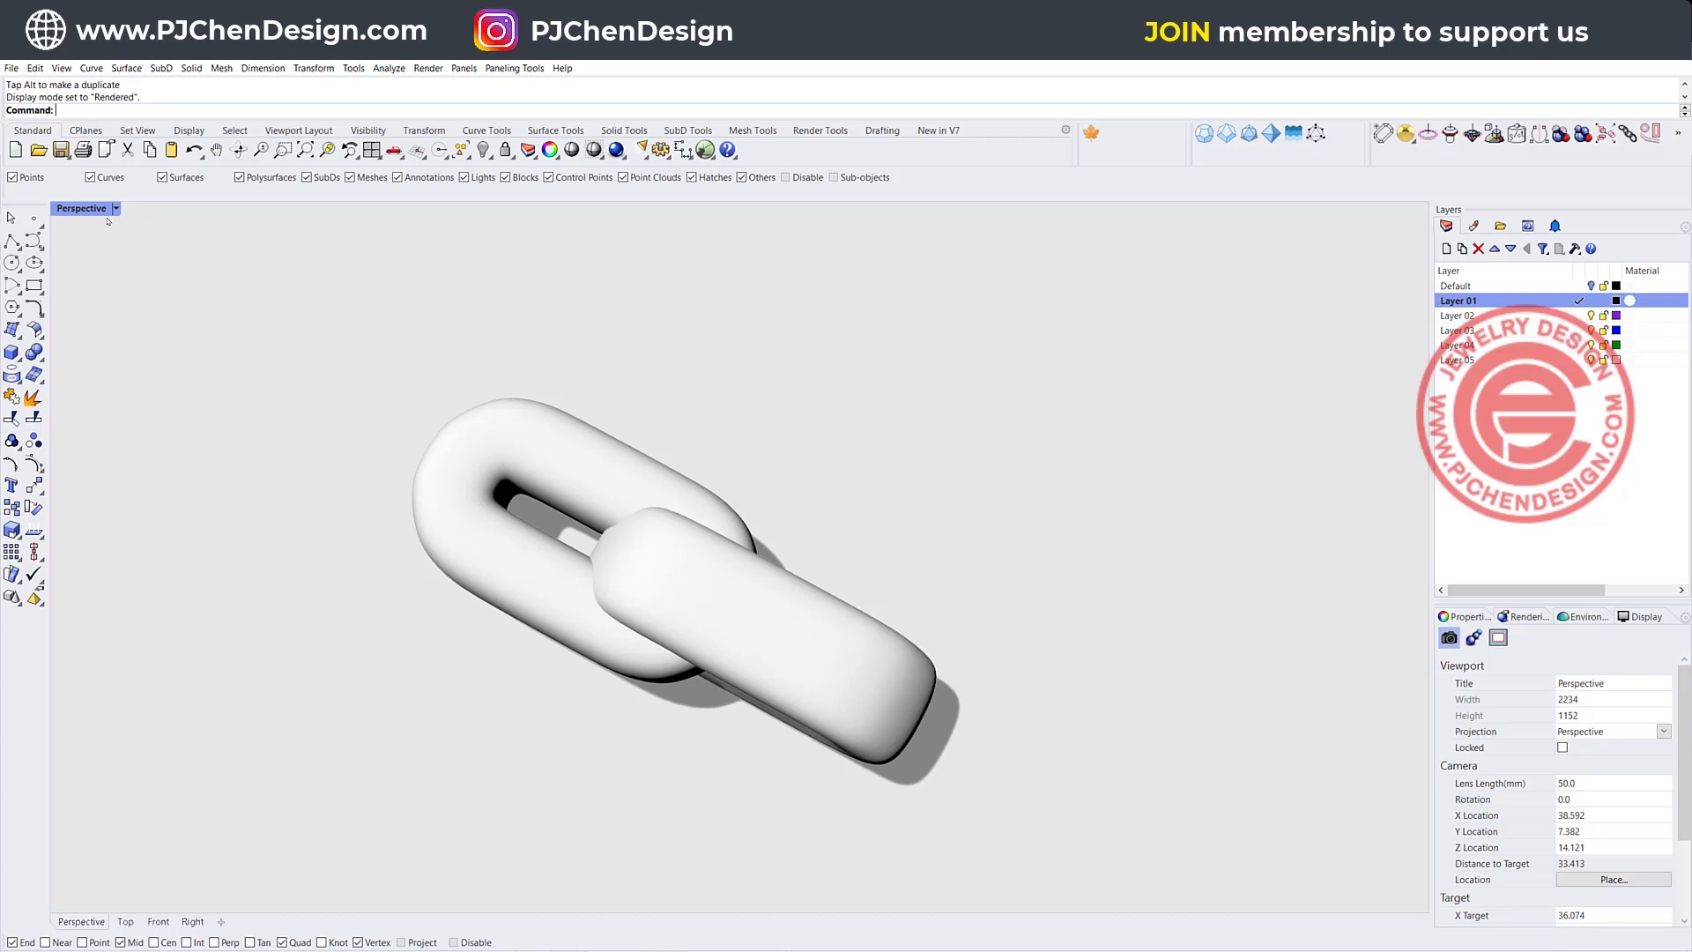
# Return to the four-view layout and move the rotated link copy slightly upward in the Front view
pyautogui.doubleClick(78, 206)
pyautogui.click(533, 677)
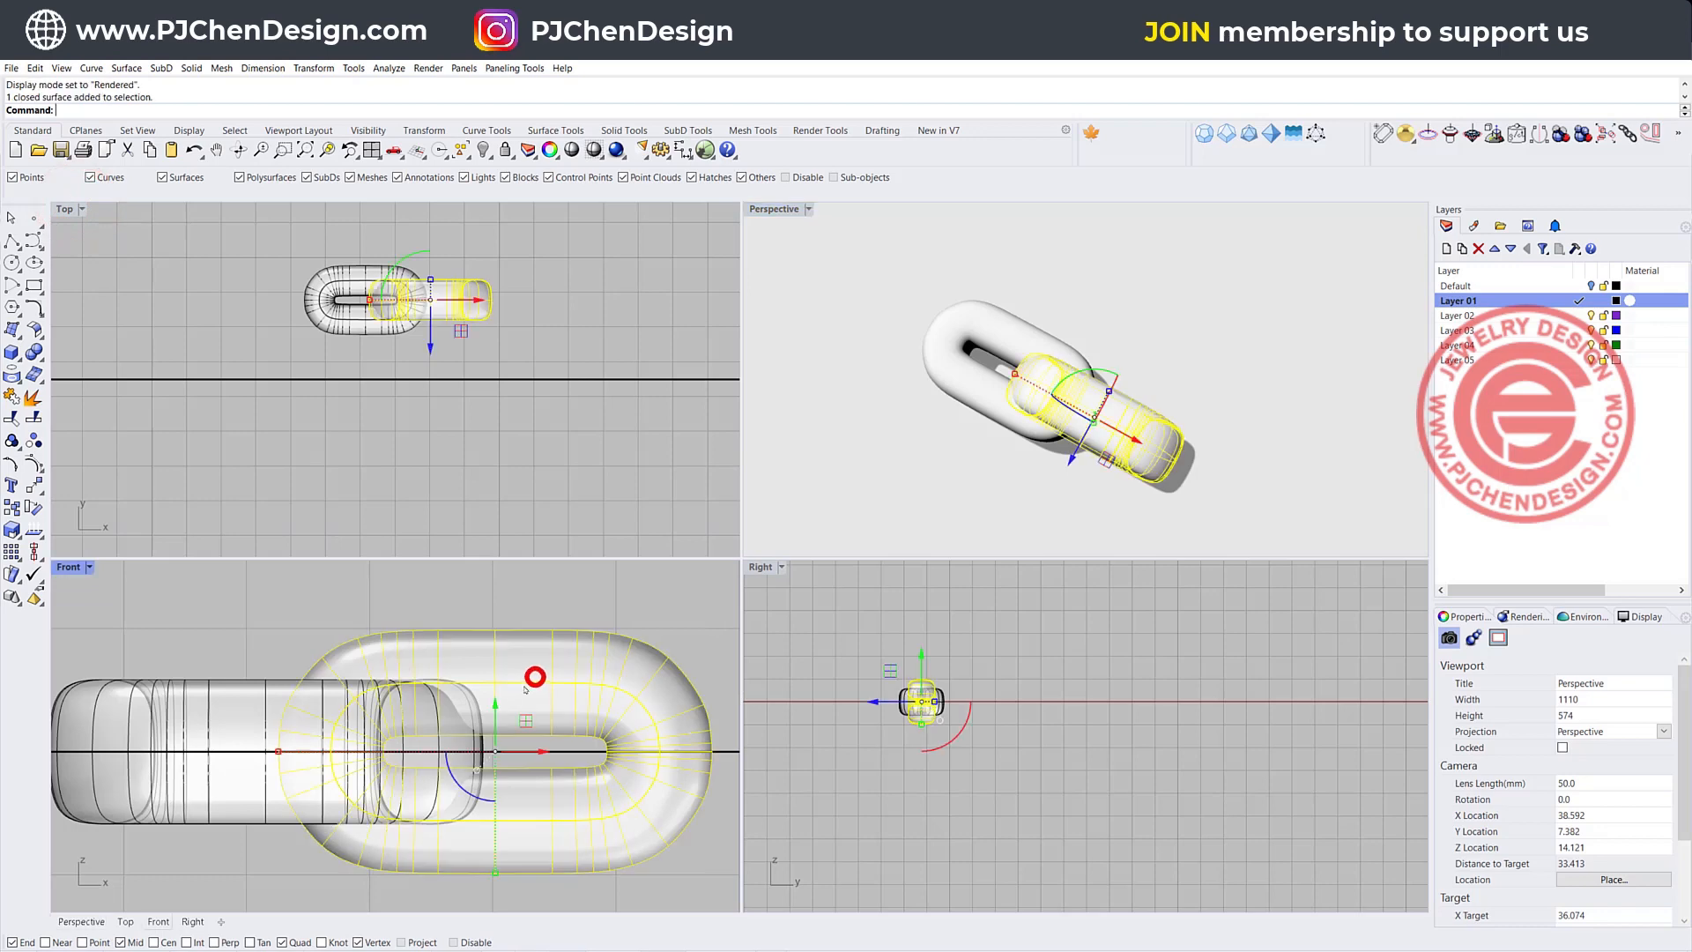
pyautogui.moveTo(495, 705); pyautogui.dragTo(494, 690)
pyautogui.click(611, 461)
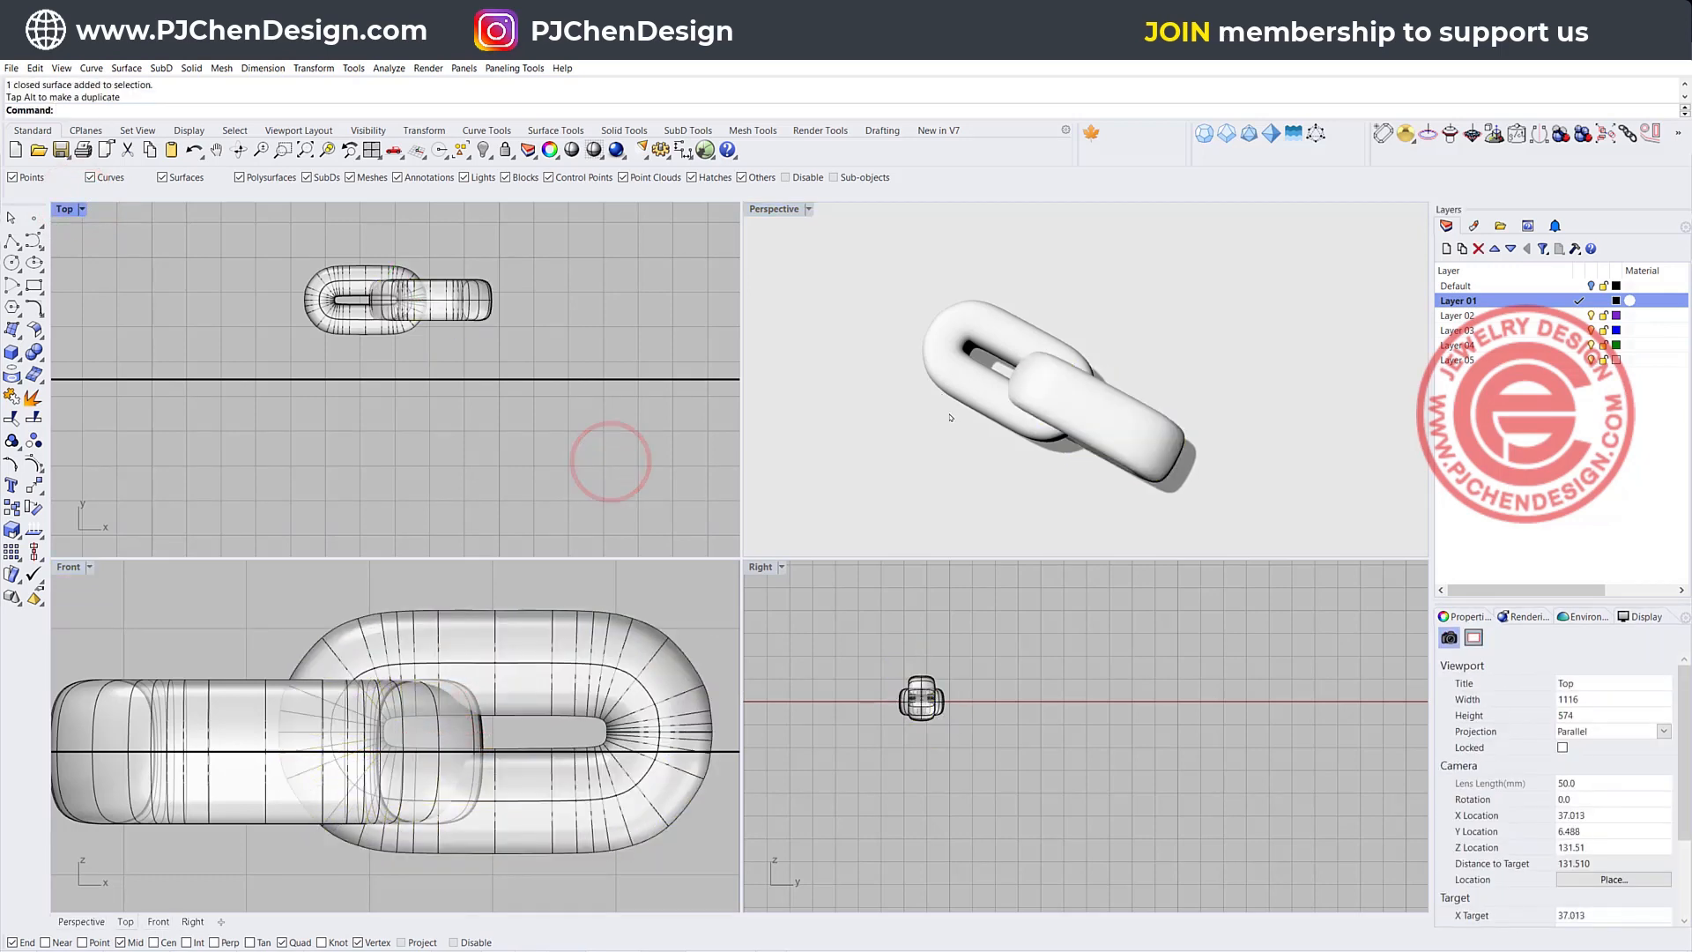
# Scale the rotated link copy slightly thinner across its width in the Top view
pyautogui.scroll(3, 430, 294)
pyautogui.click(438, 278)
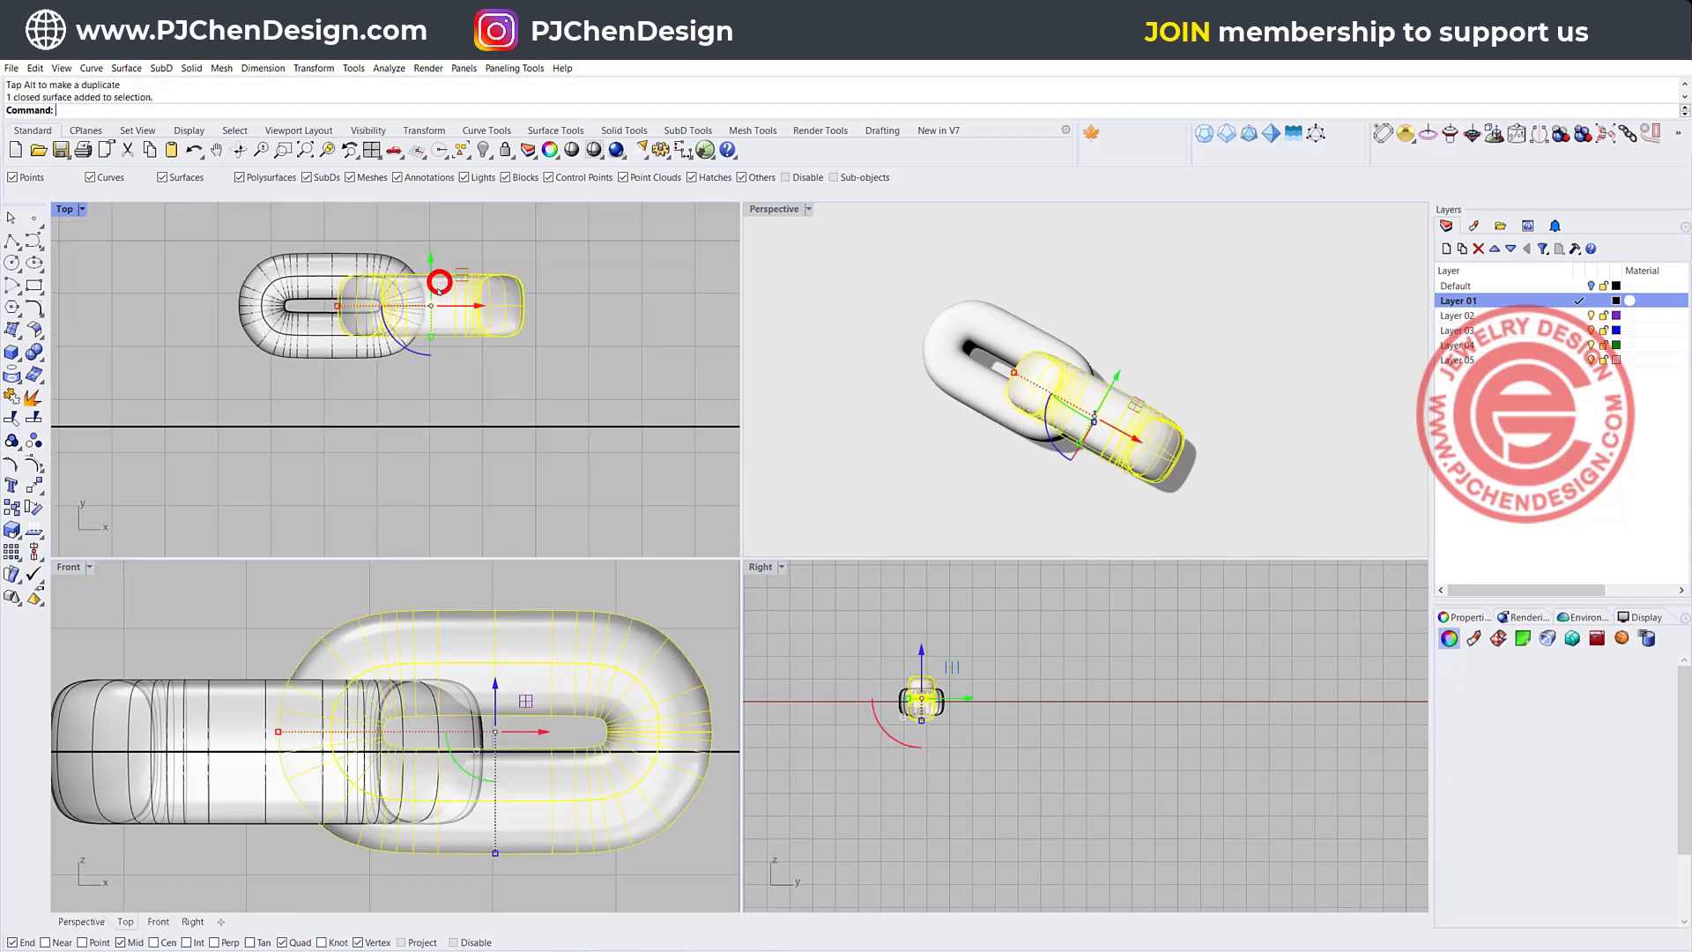
pyautogui.moveTo(430, 337); pyautogui.dragTo(426, 333)
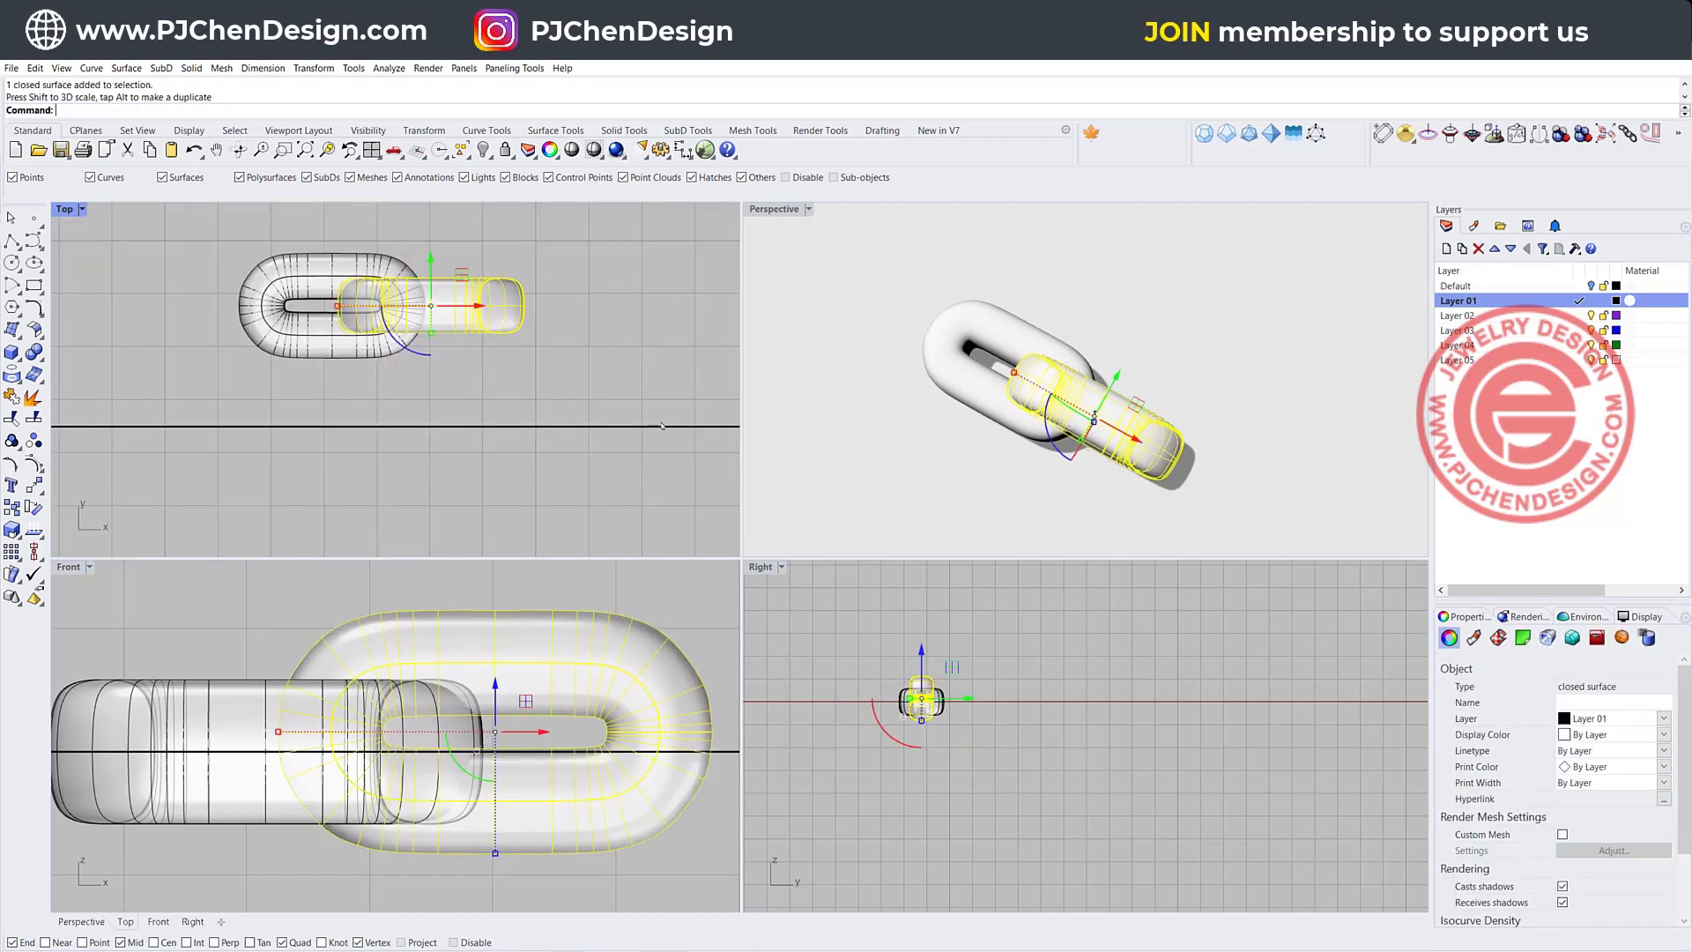
pyautogui.click(532, 381)
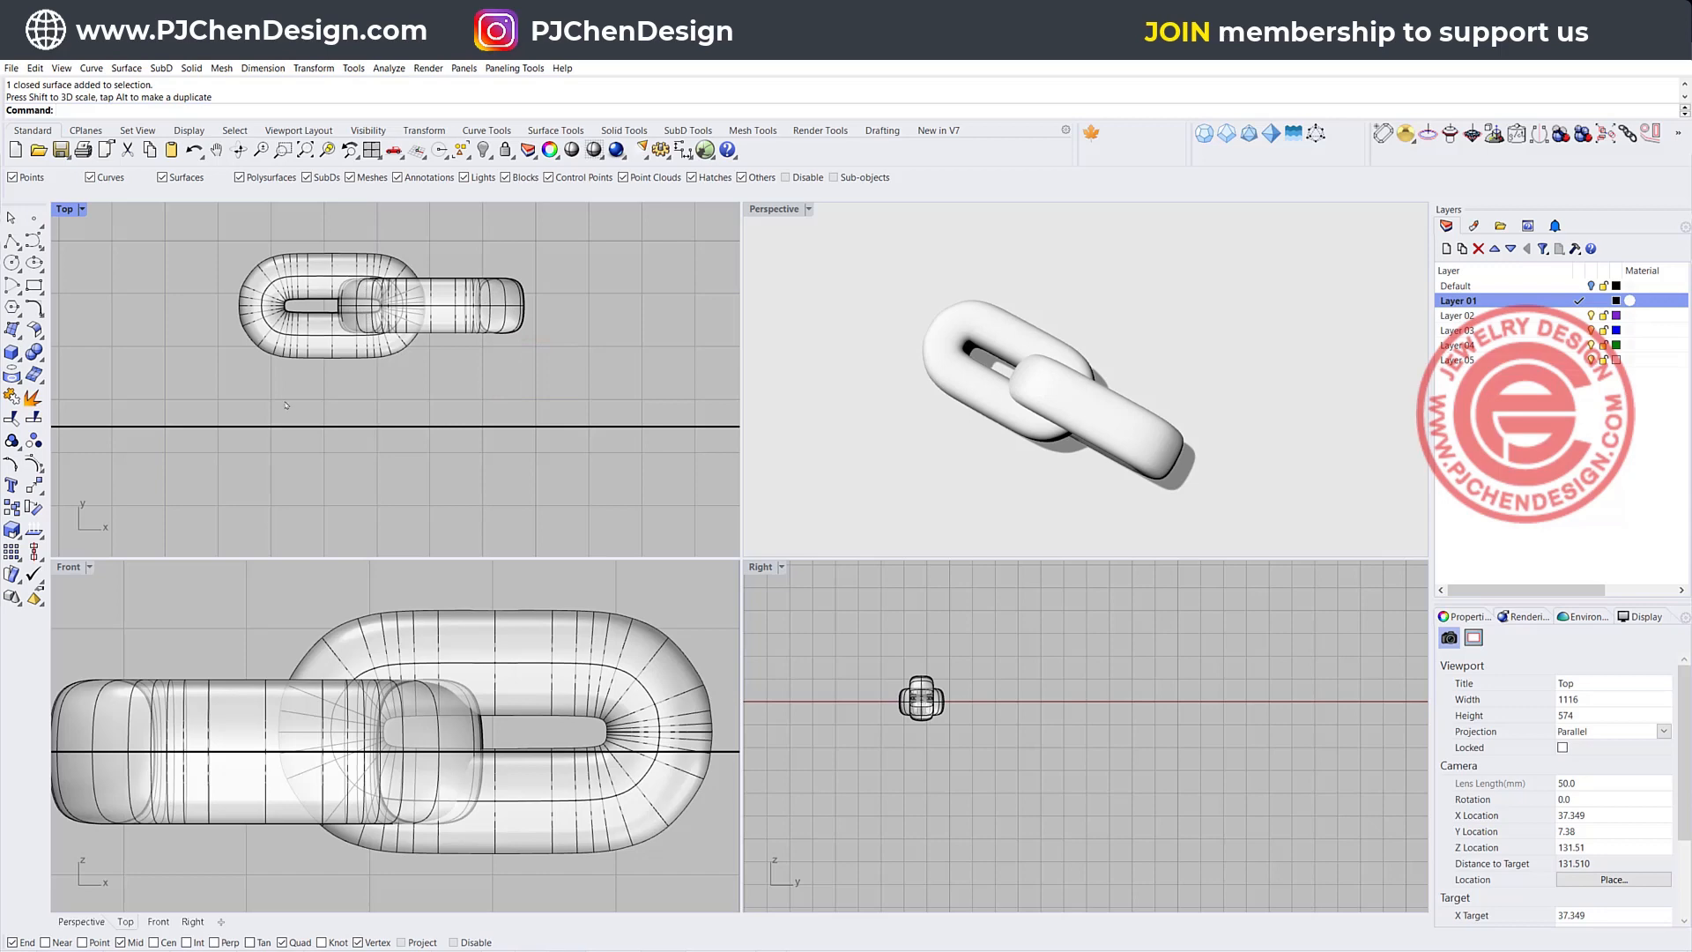
# Scale the first link's rail curve wider across its short side in the Top view and fine-tune the size of the opening
pyautogui.scroll(3, 323, 306)
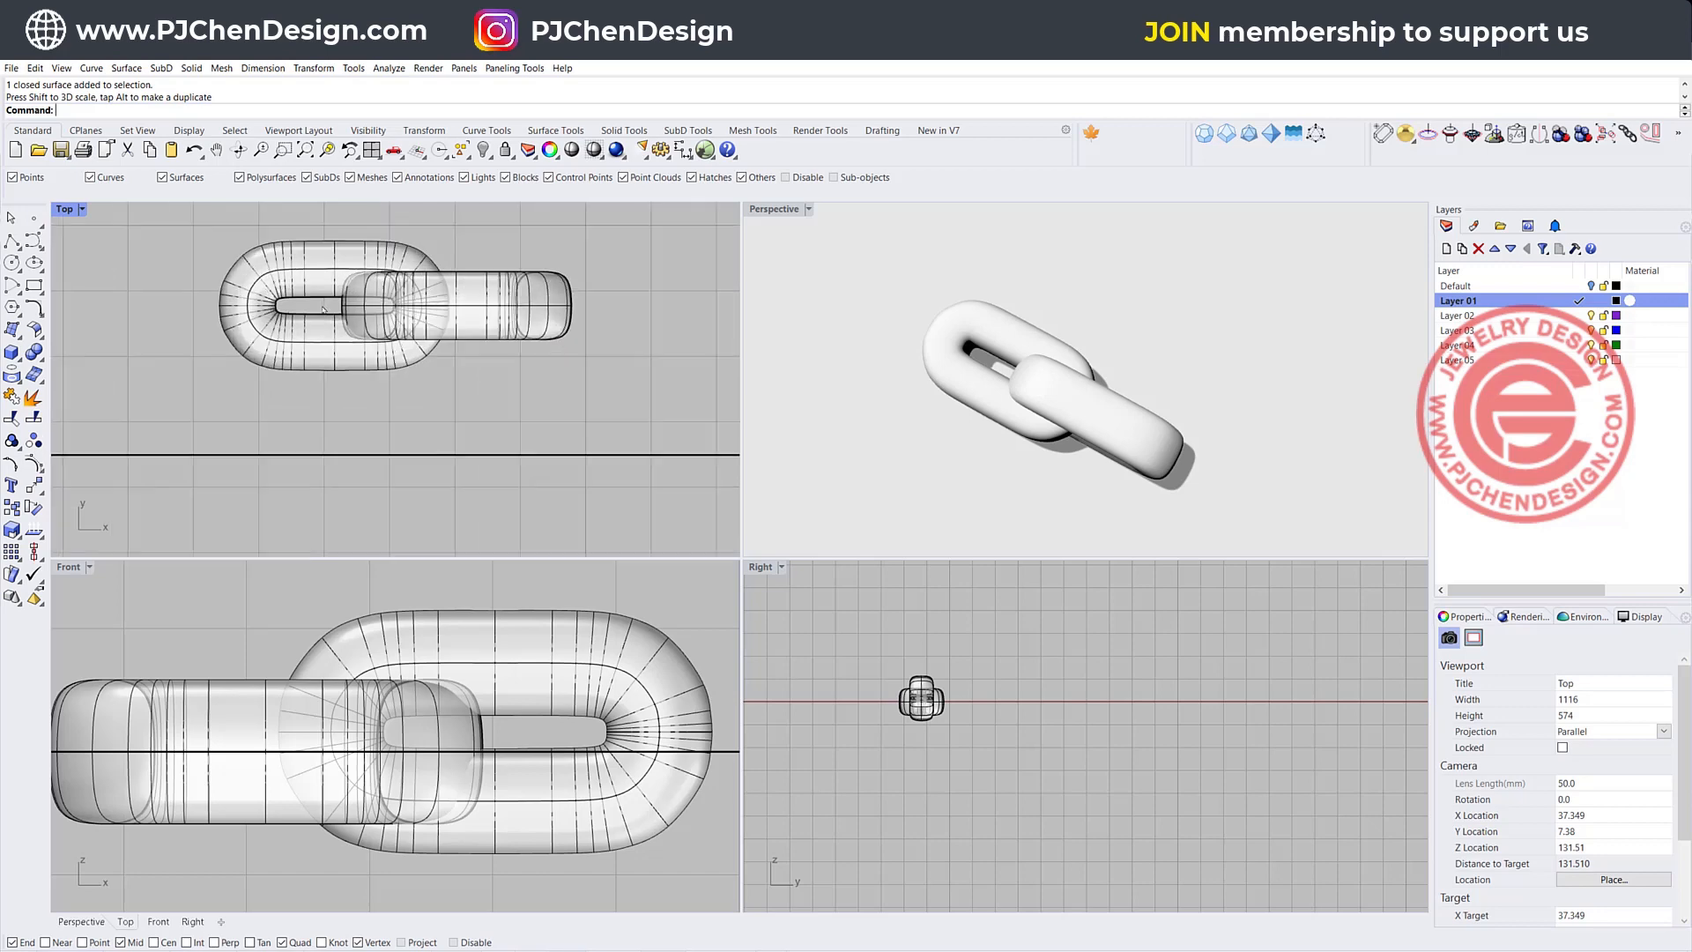
pyautogui.click(323, 296)
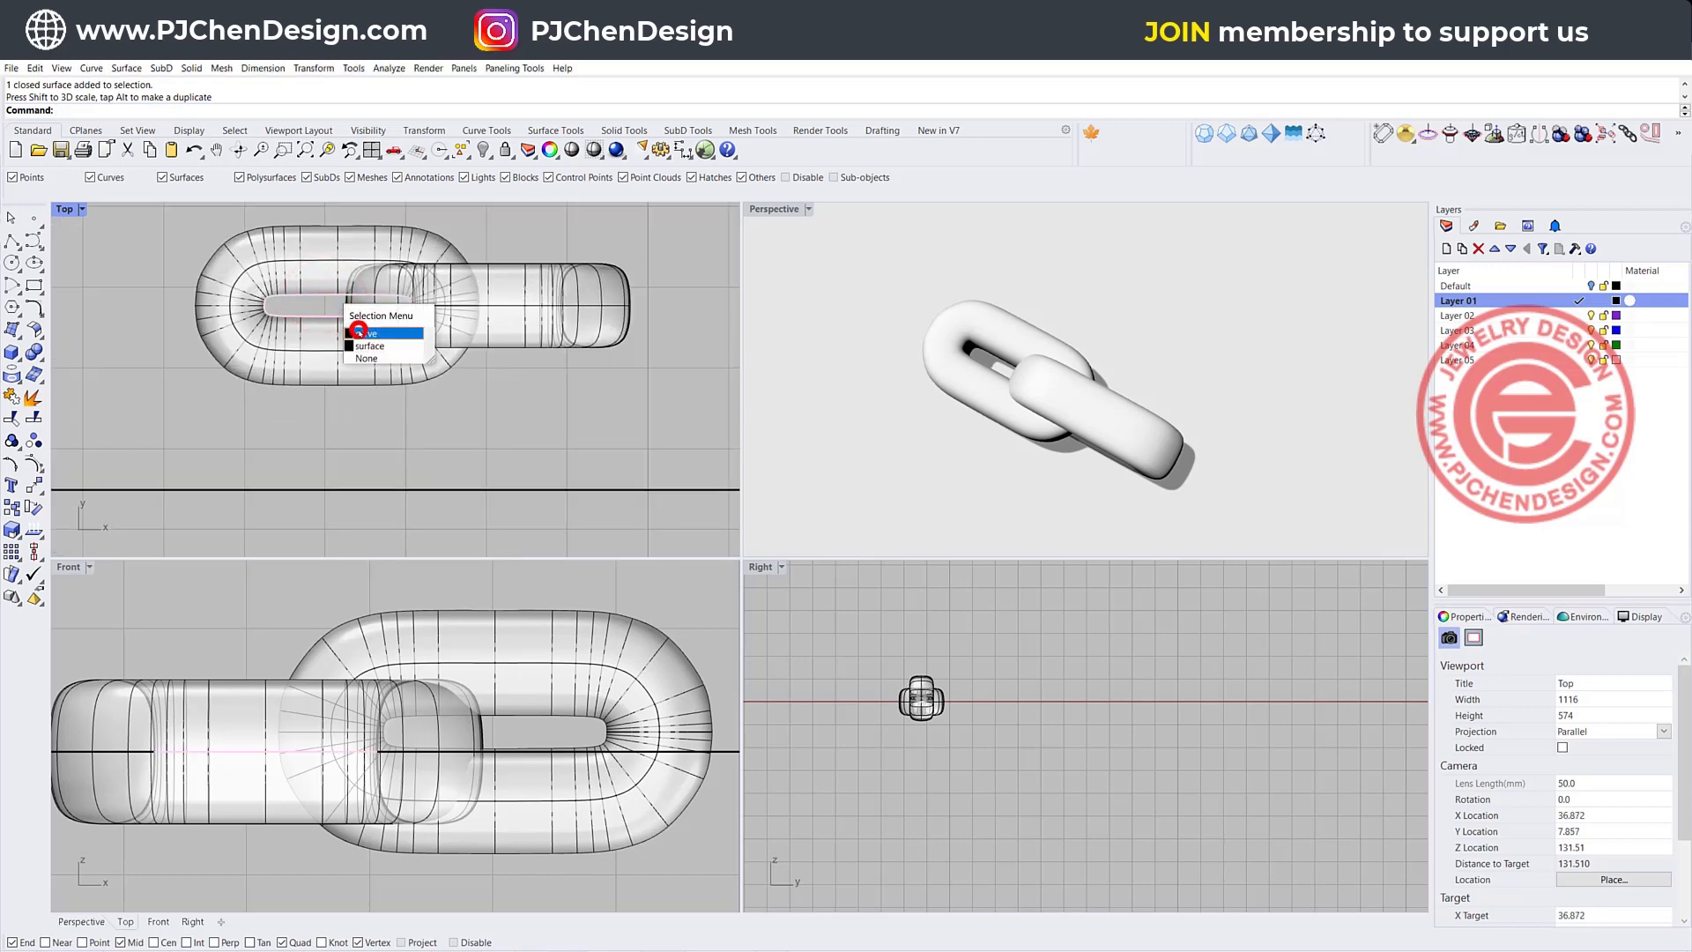
pyautogui.click(359, 333)
pyautogui.moveTo(334, 316); pyautogui.dragTo(343, 332)
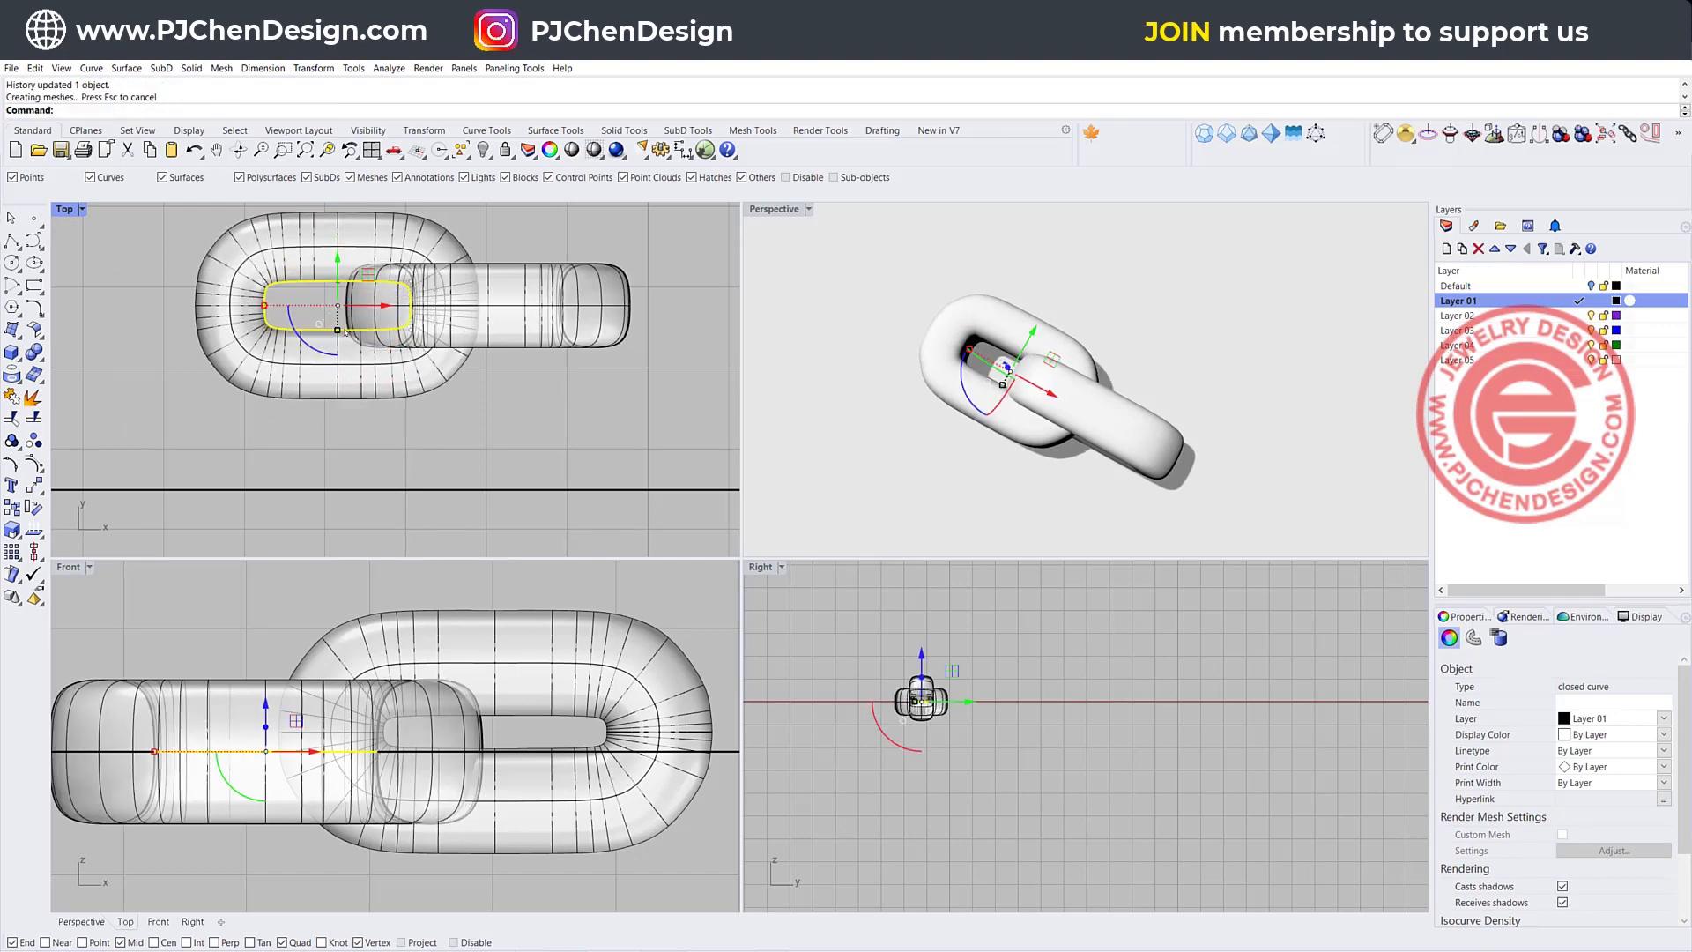
pyautogui.click(336, 332)
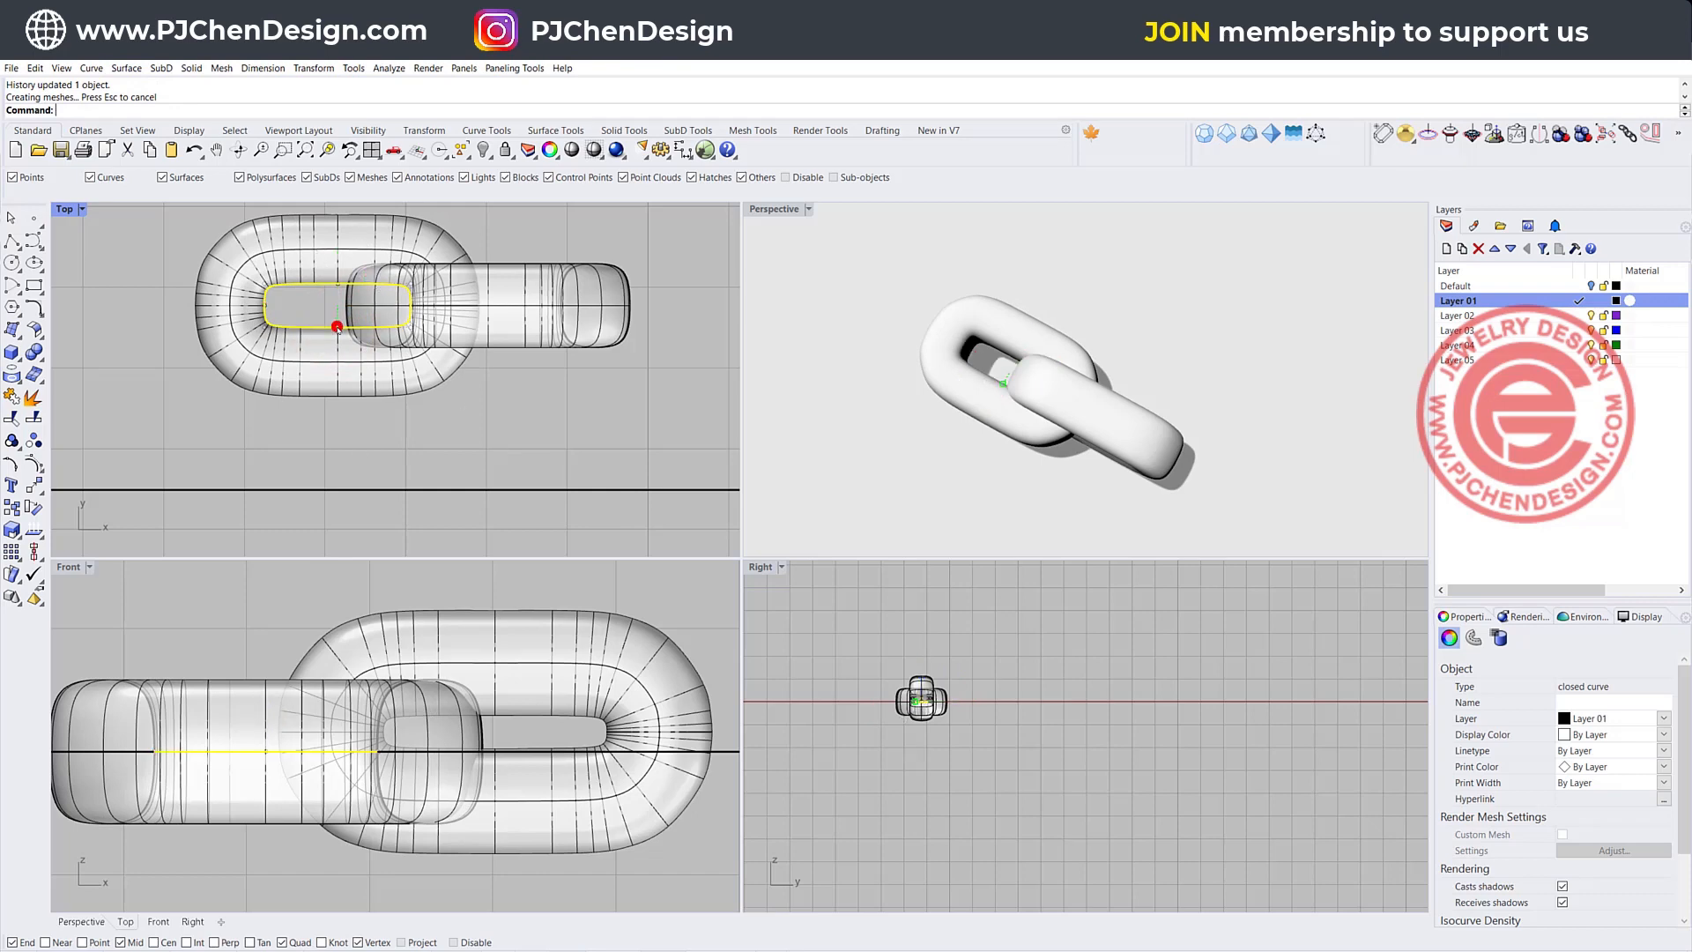
pyautogui.click(335, 327)
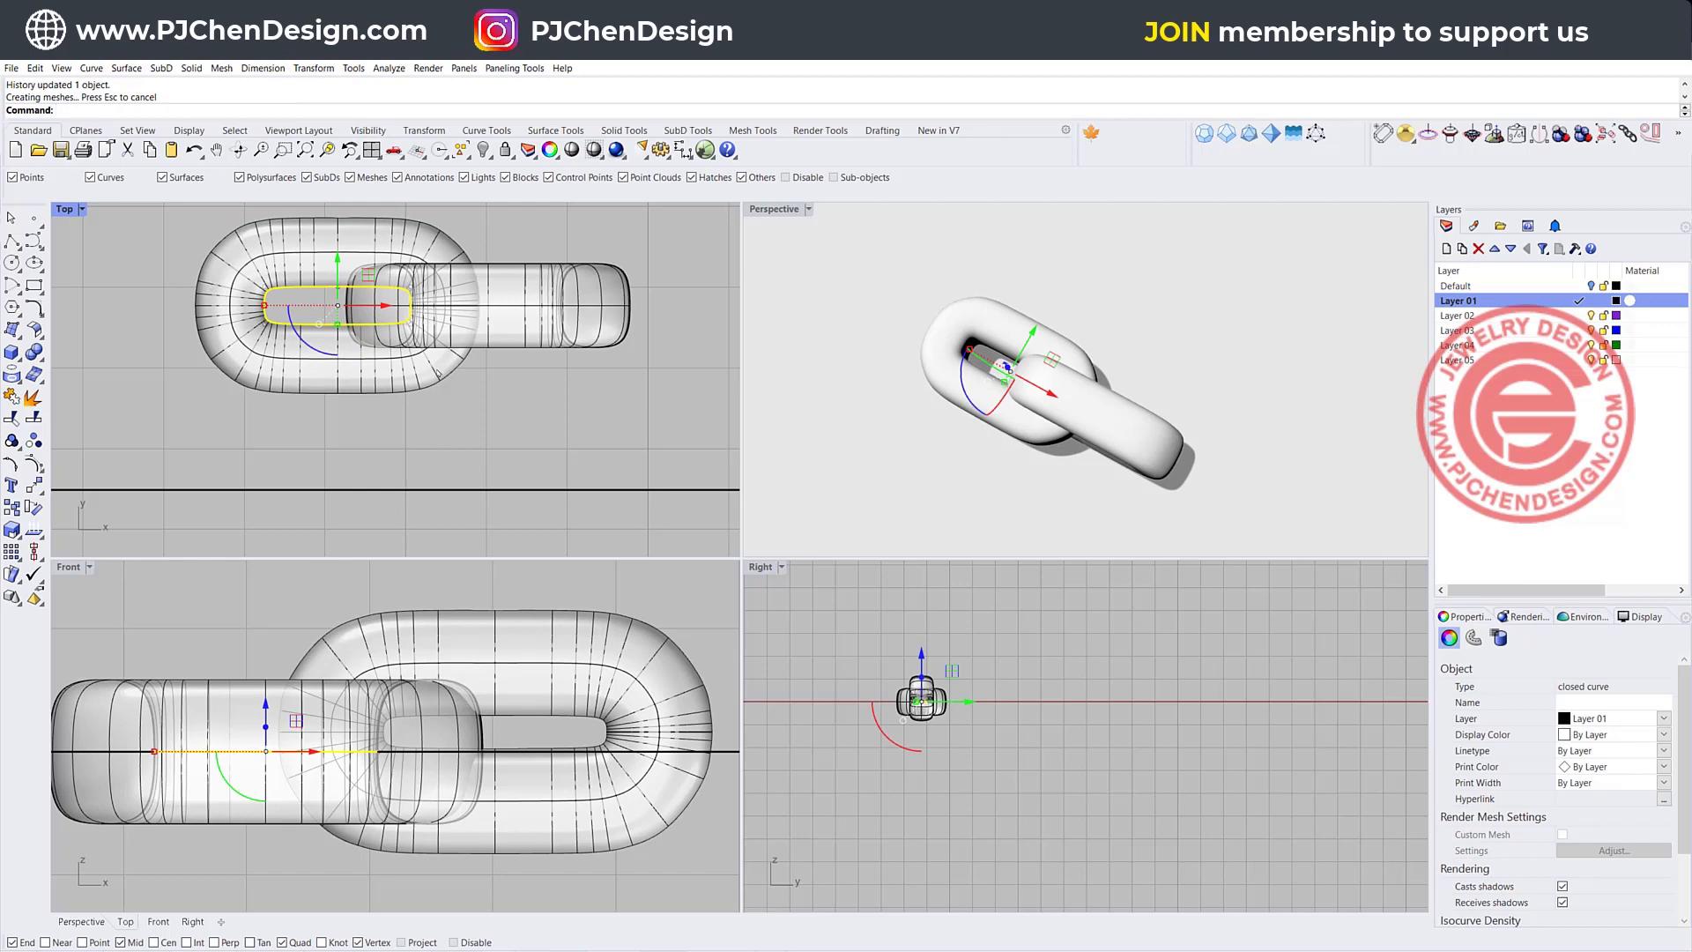
# Delete the rotated link copy
pyautogui.keyDown('shift'); pyautogui.click(519, 627); pyautogui.keyUp('shift')
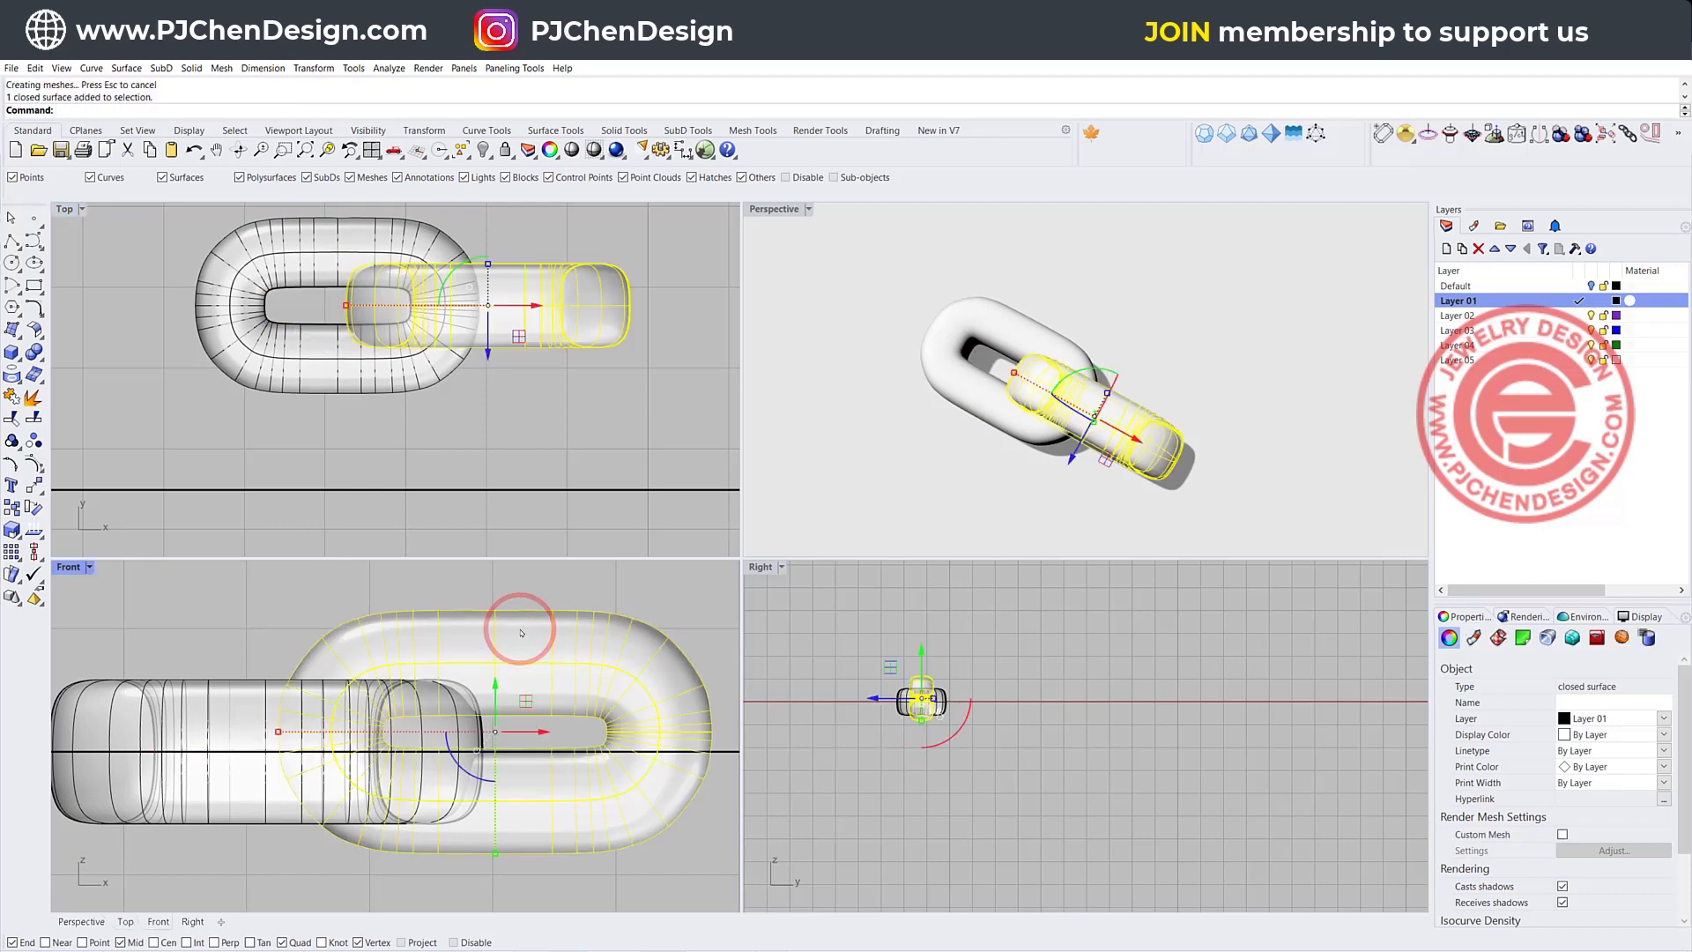
pyautogui.press('Delete')
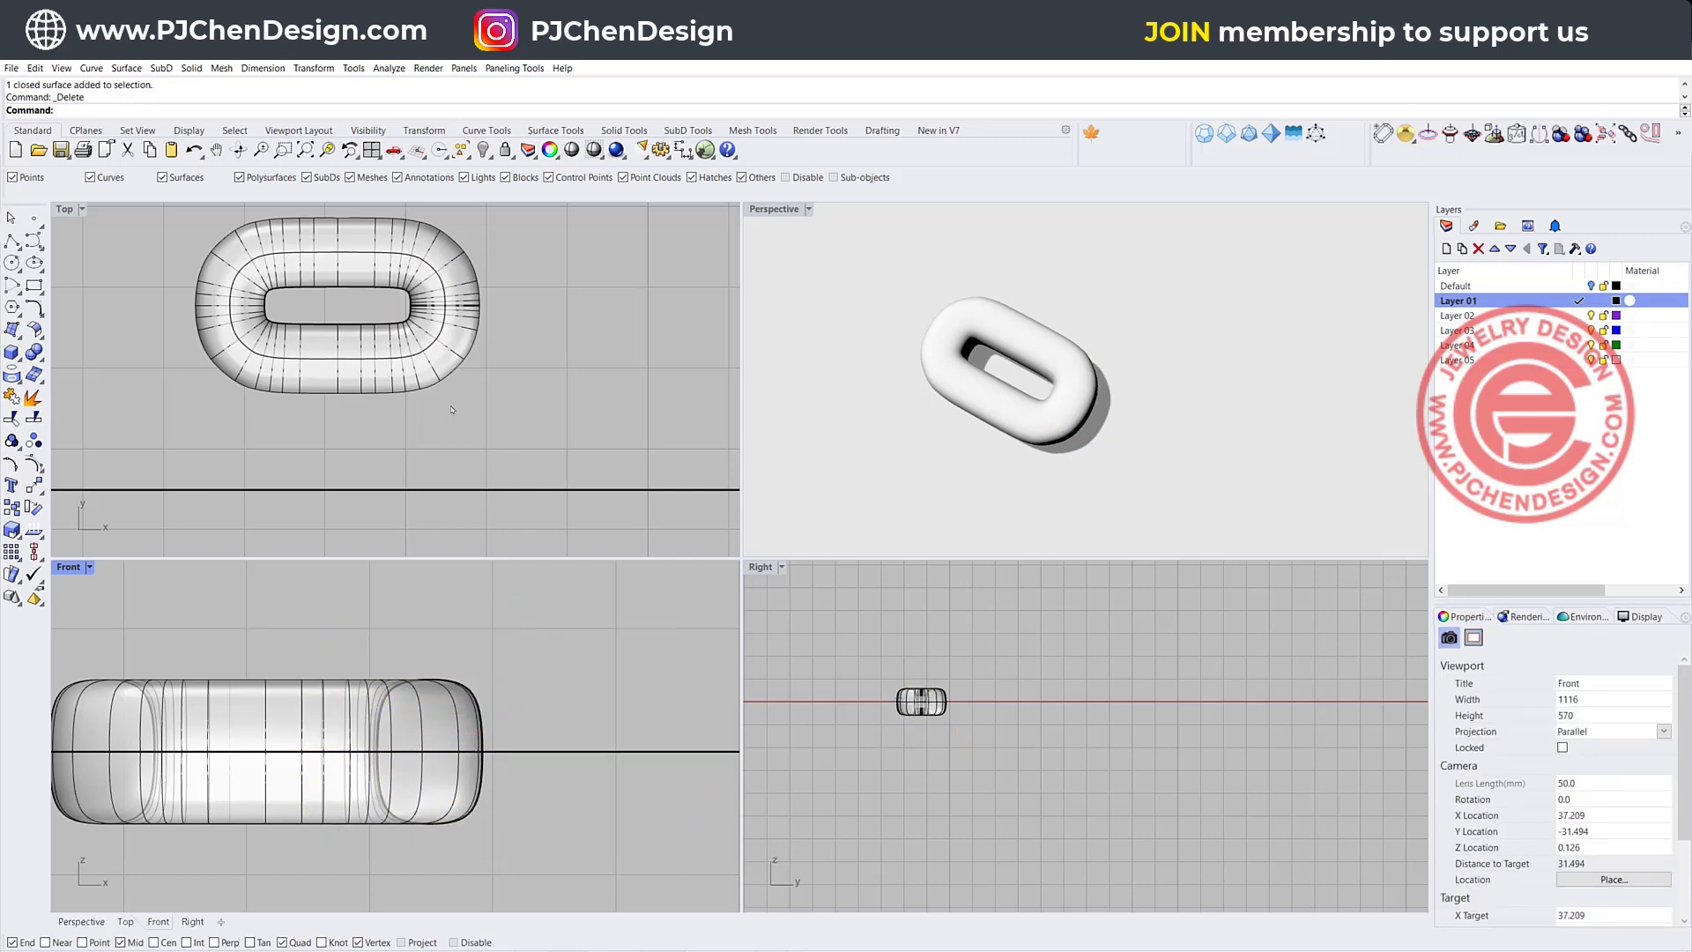
# Duplicate the link along its length in the Front view and rotate the copy a quarter turn in the Right view
pyautogui.click(377, 370)
pyautogui.scroll(-2, 383, 712)
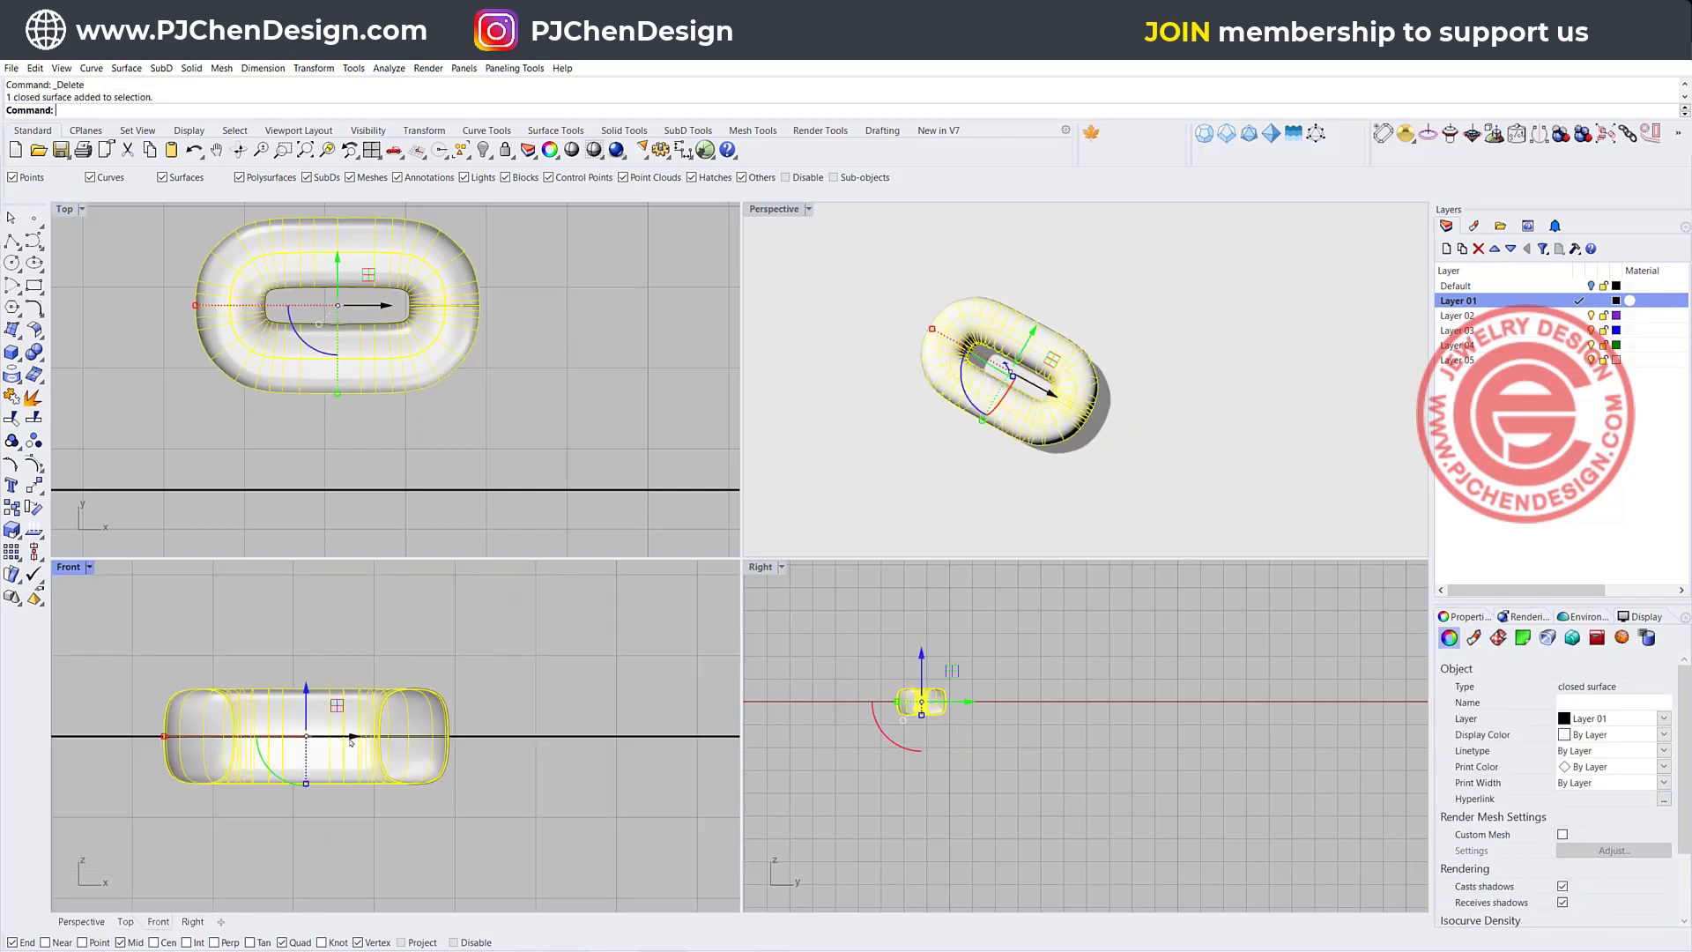
pyautogui.moveTo(350, 741)
pyautogui.mouseDown()
pyautogui.moveTo(545, 751)
pyautogui.moveTo(490, 766)
pyautogui.mouseUp()
pyautogui.press('alt')
pyautogui.moveTo(897, 730); pyautogui.dragTo(1018, 721)
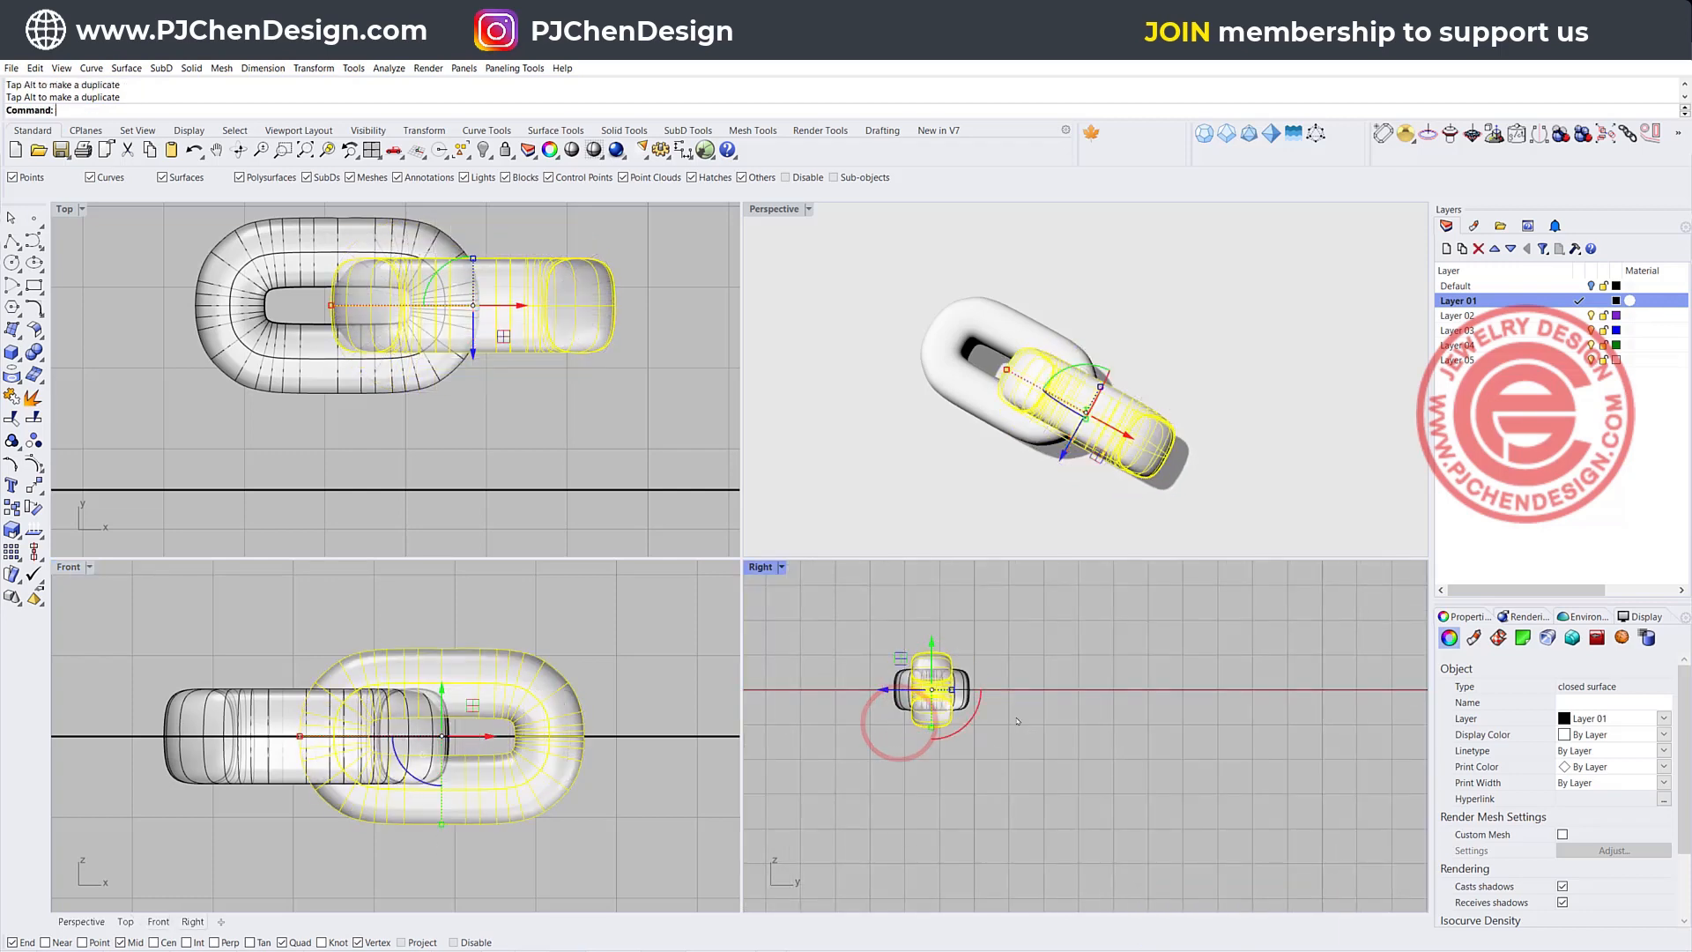
pyautogui.click(560, 411)
pyautogui.scroll(2, 440, 676)
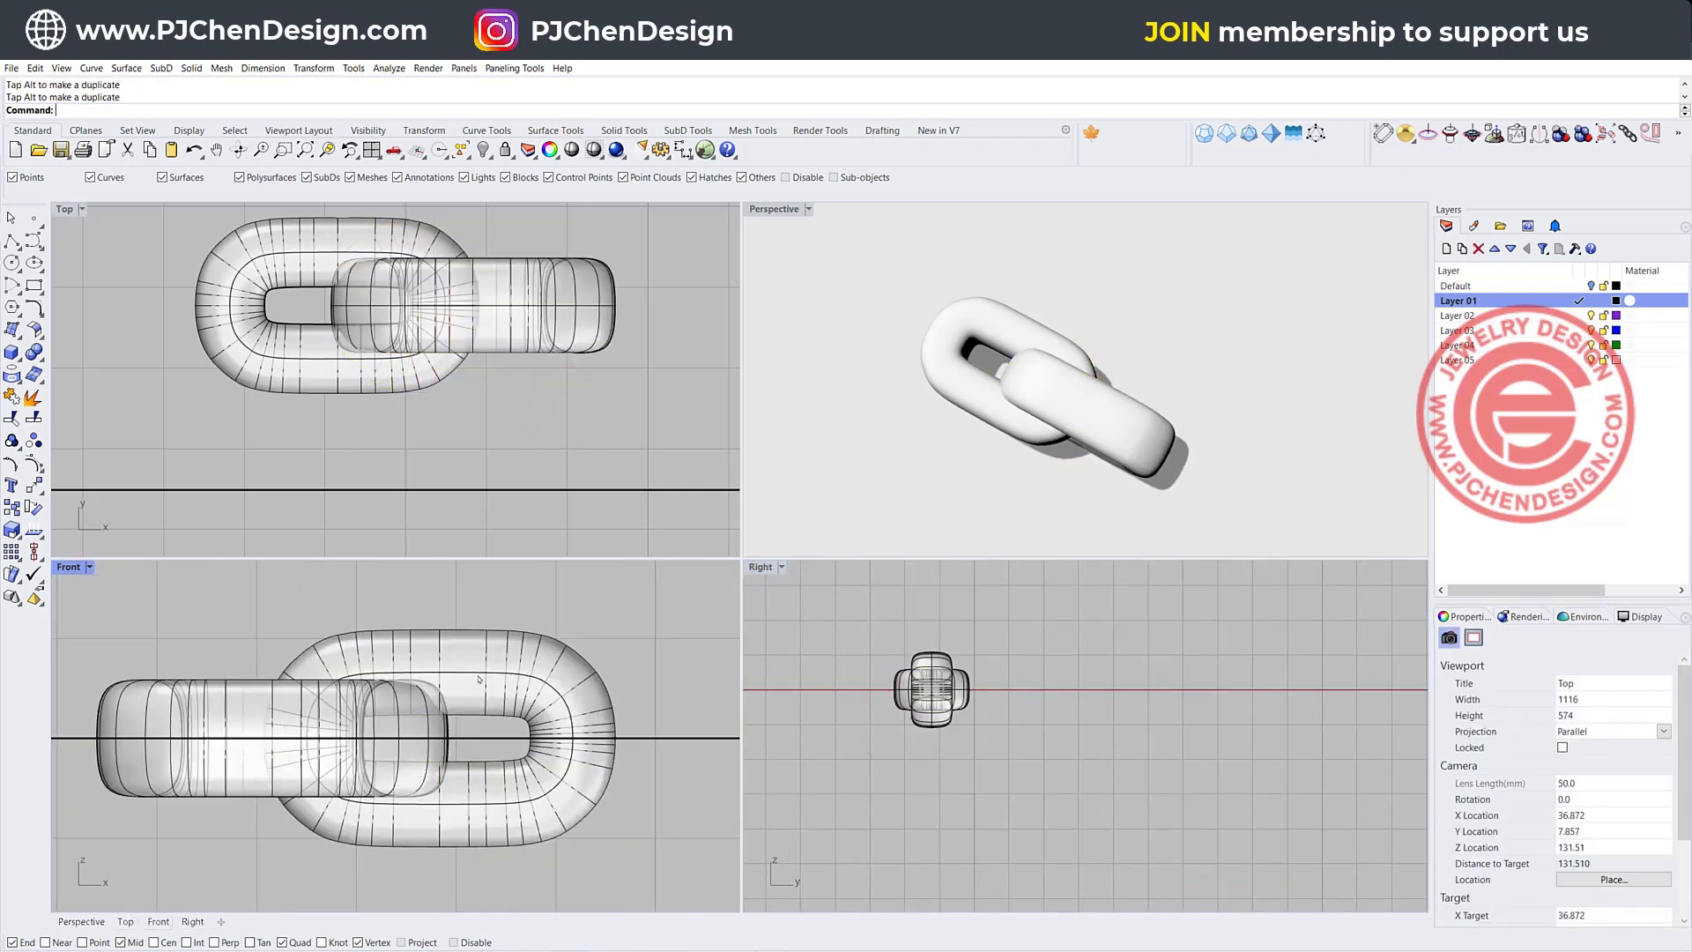
# Fine-tune the rotated link copy's position slightly upward and along its length, and maximize the Top view
pyautogui.moveTo(476, 666); pyautogui.dragTo(448, 684)
pyautogui.click(642, 468)
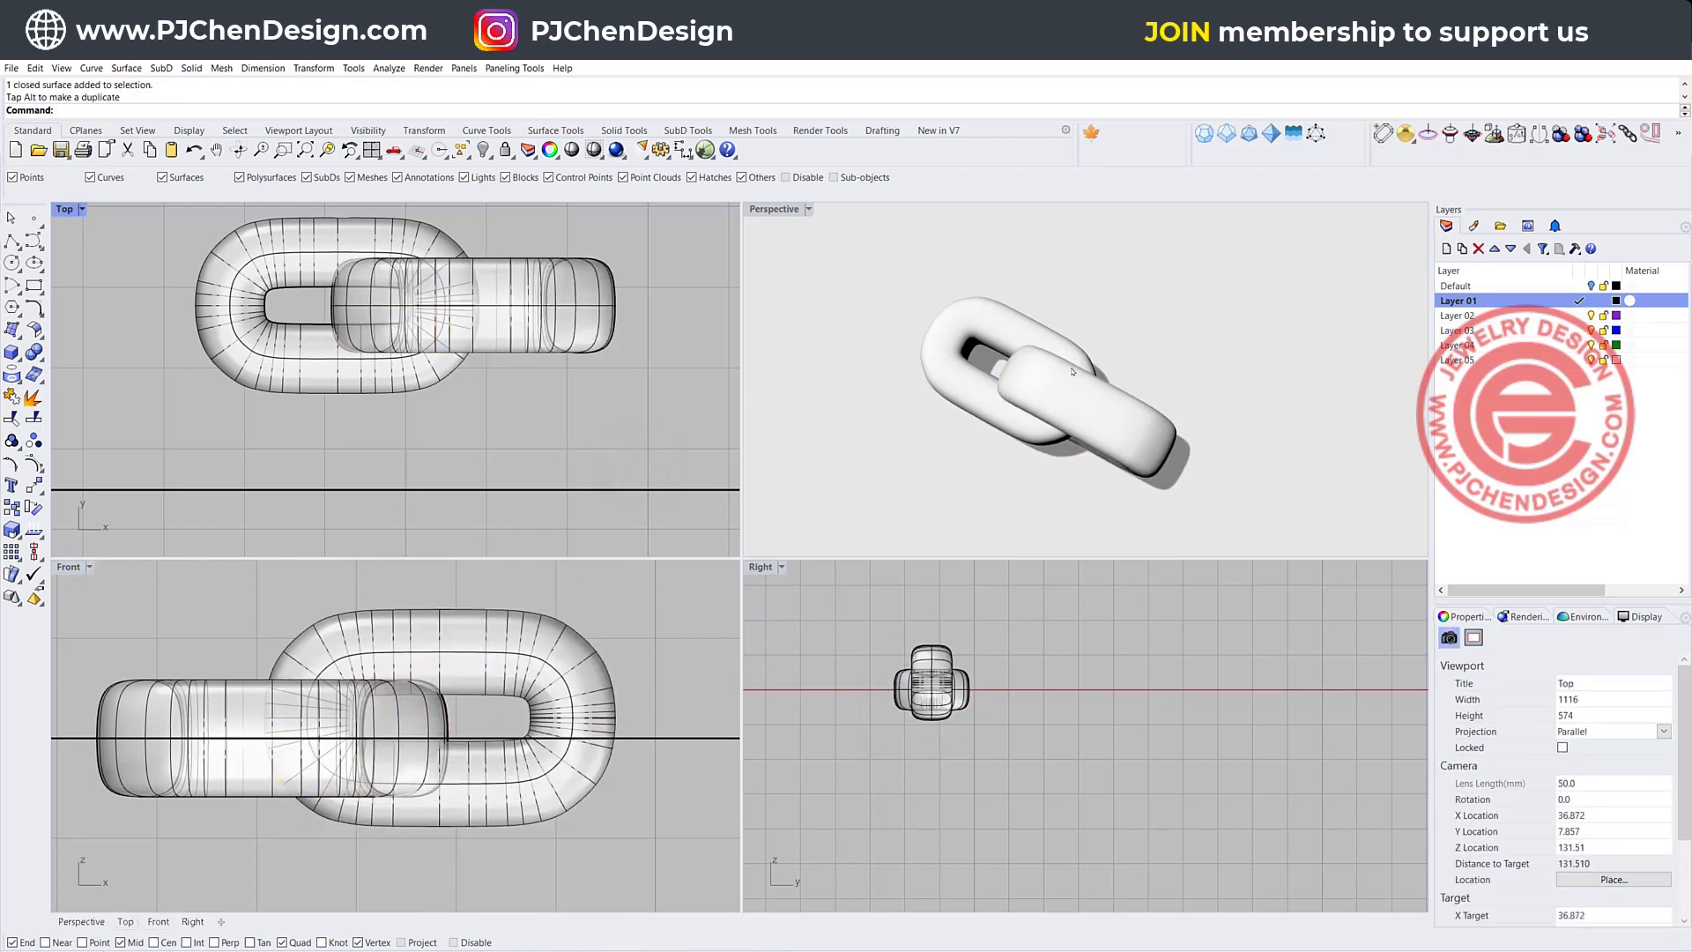
pyautogui.scroll(2, 491, 378)
pyautogui.moveTo(504, 305); pyautogui.dragTo(527, 305)
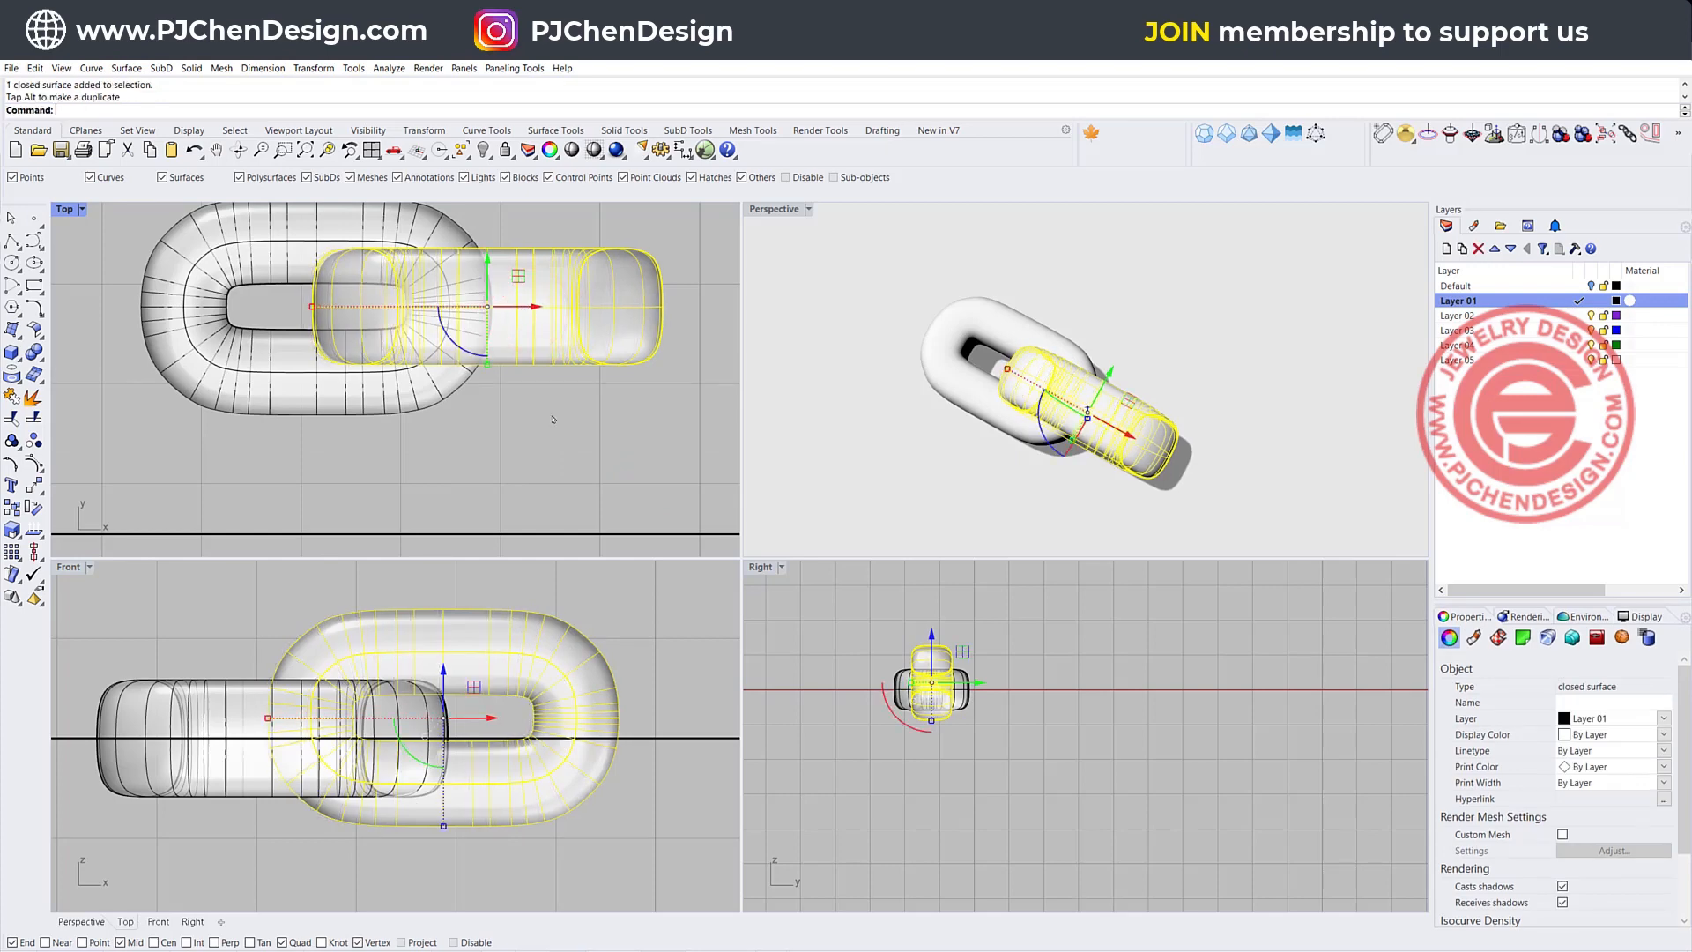
pyautogui.scroll(-3, 440, 339)
pyautogui.click(582, 439)
pyautogui.doubleClick(64, 209)
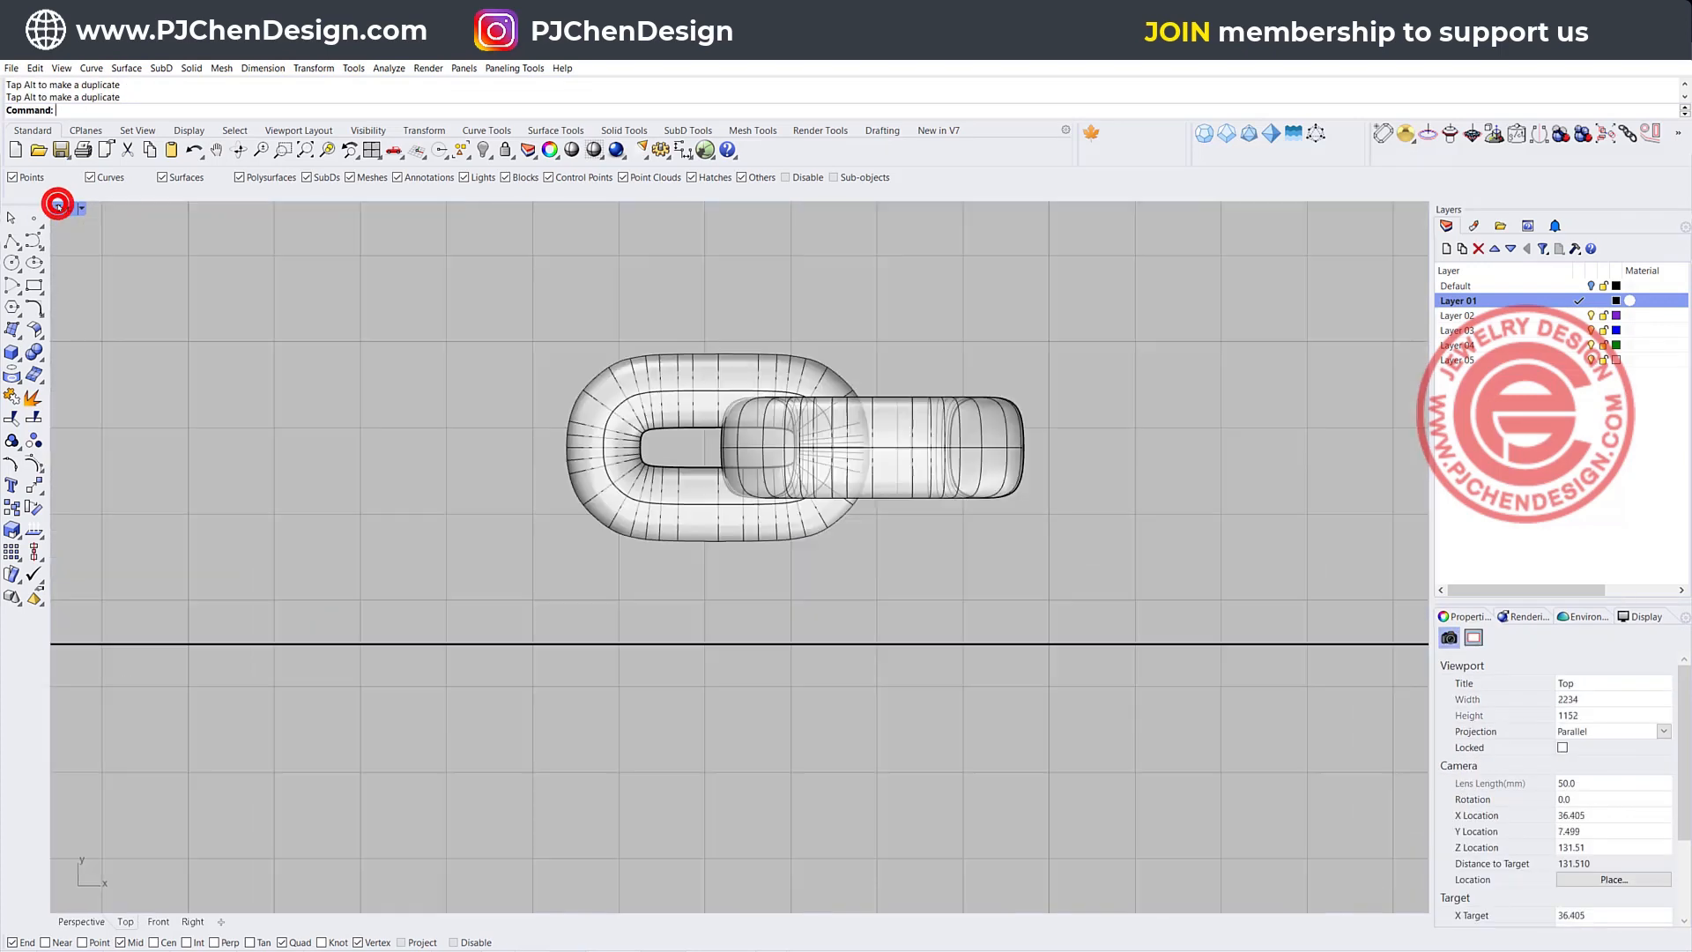
pyautogui.scroll(-3, 881, 520)
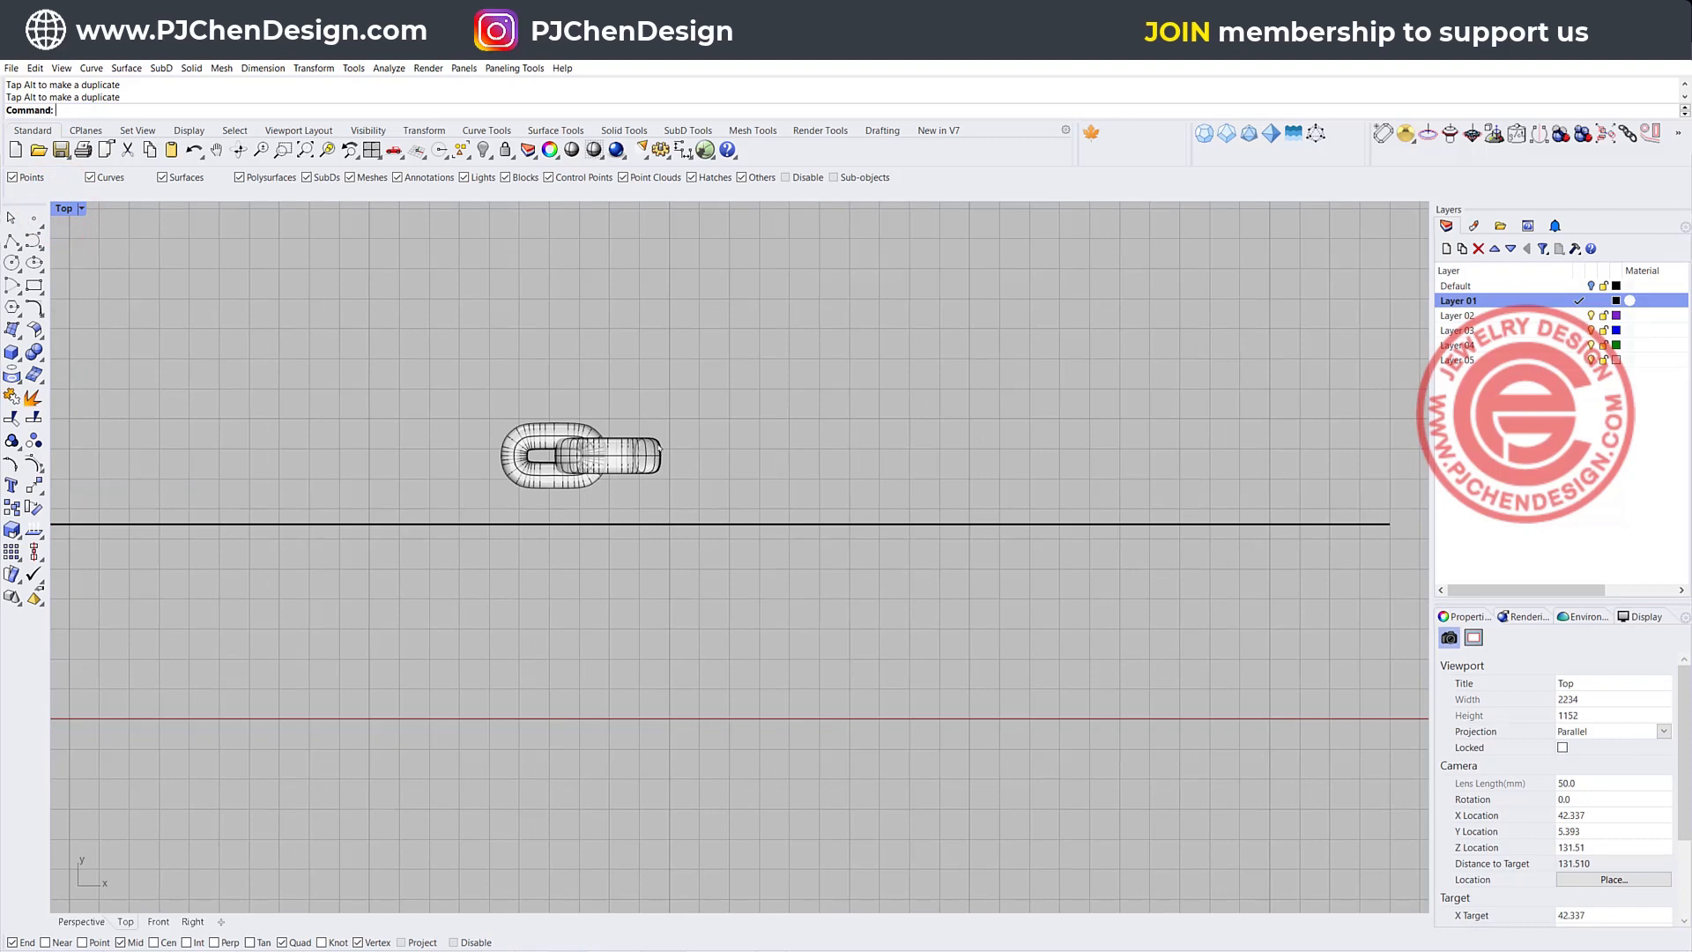
# Try a linear array of 7 items of the two-link pair, spaced horizontally so that neighbouring pairs interlock
pyautogui.click(627, 438)
pyautogui.keyDown('shift'); pyautogui.click(533, 426); pyautogui.keyUp('shift')
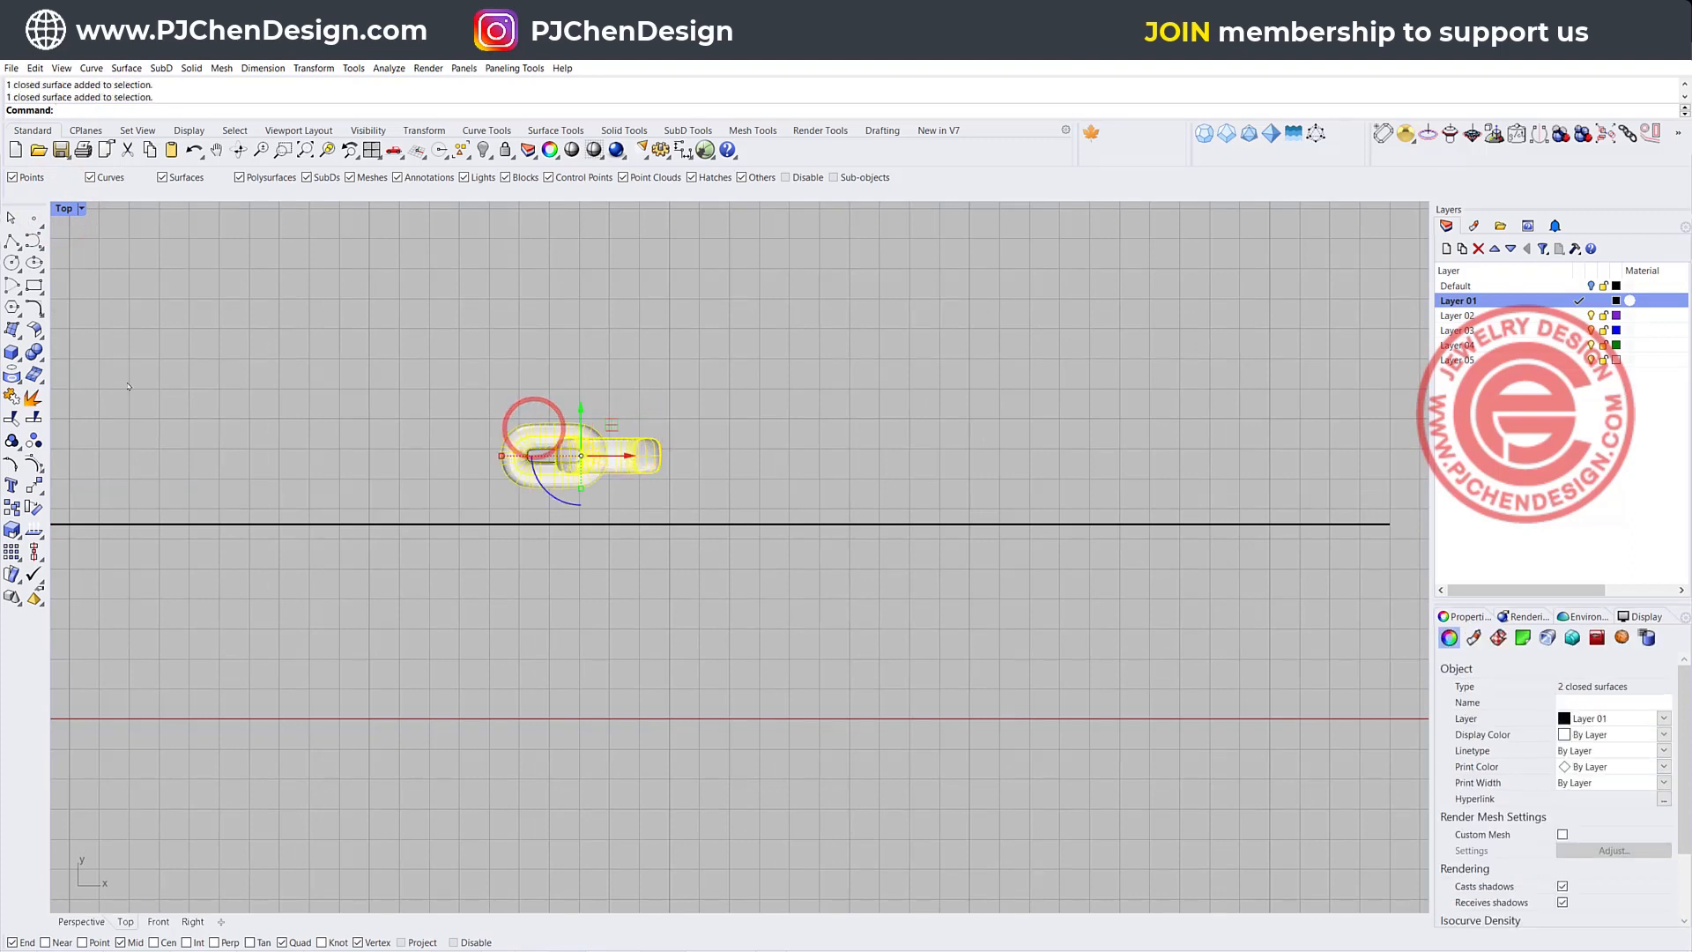
pyautogui.click(11, 551)
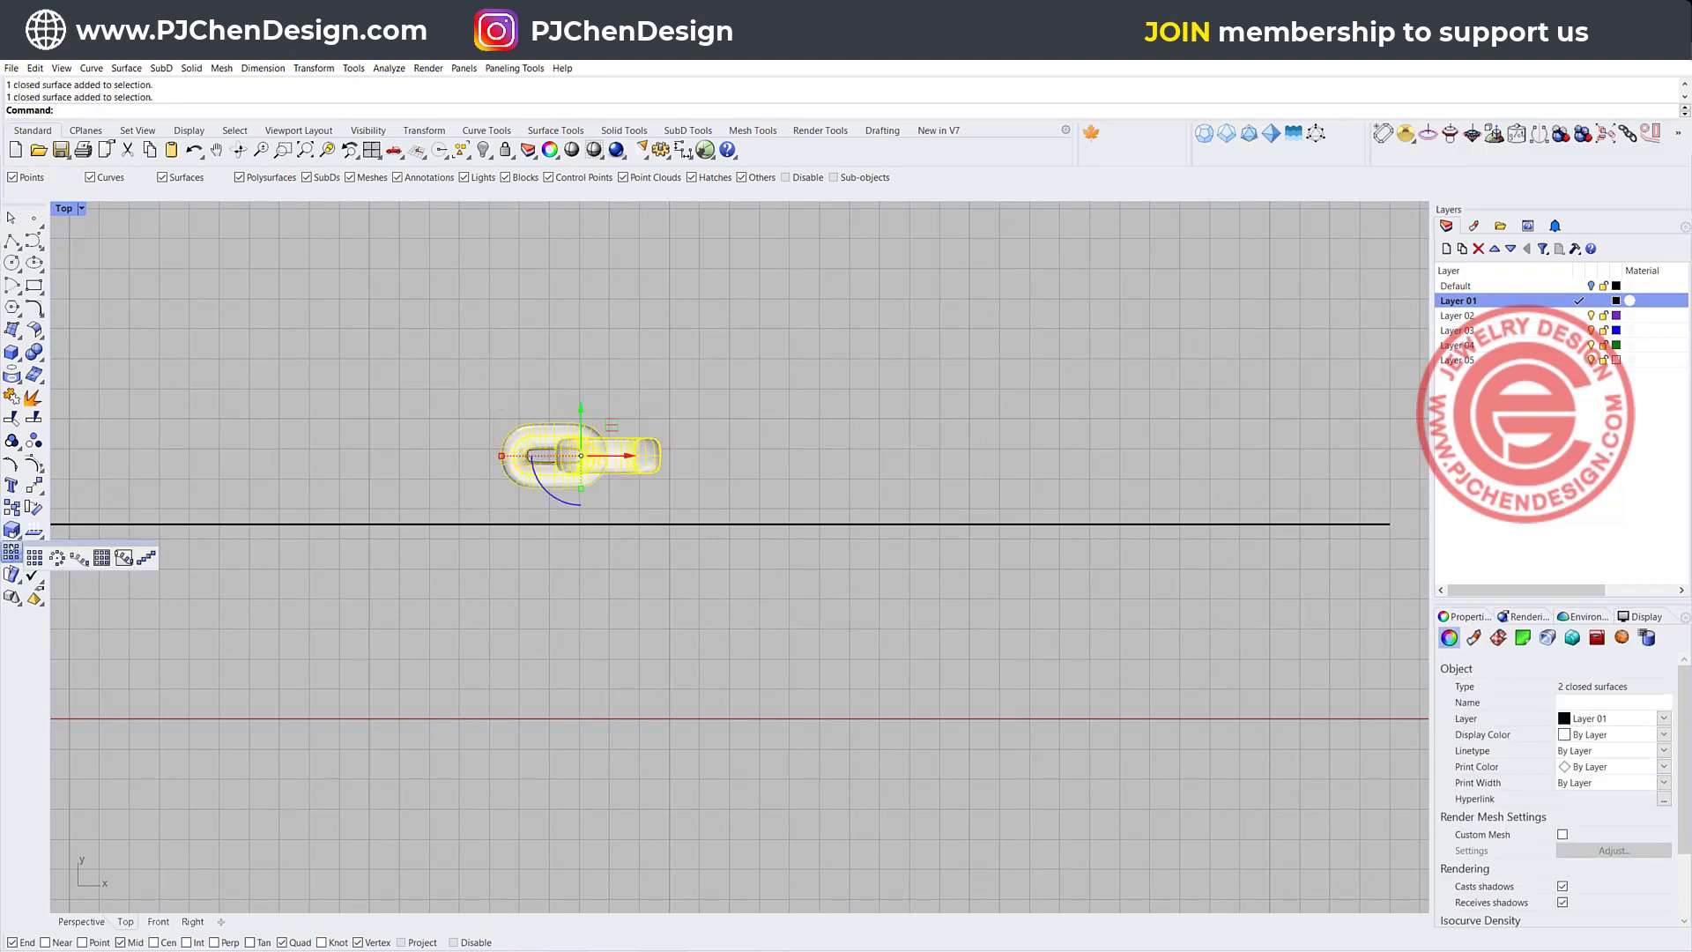
pyautogui.click(143, 561)
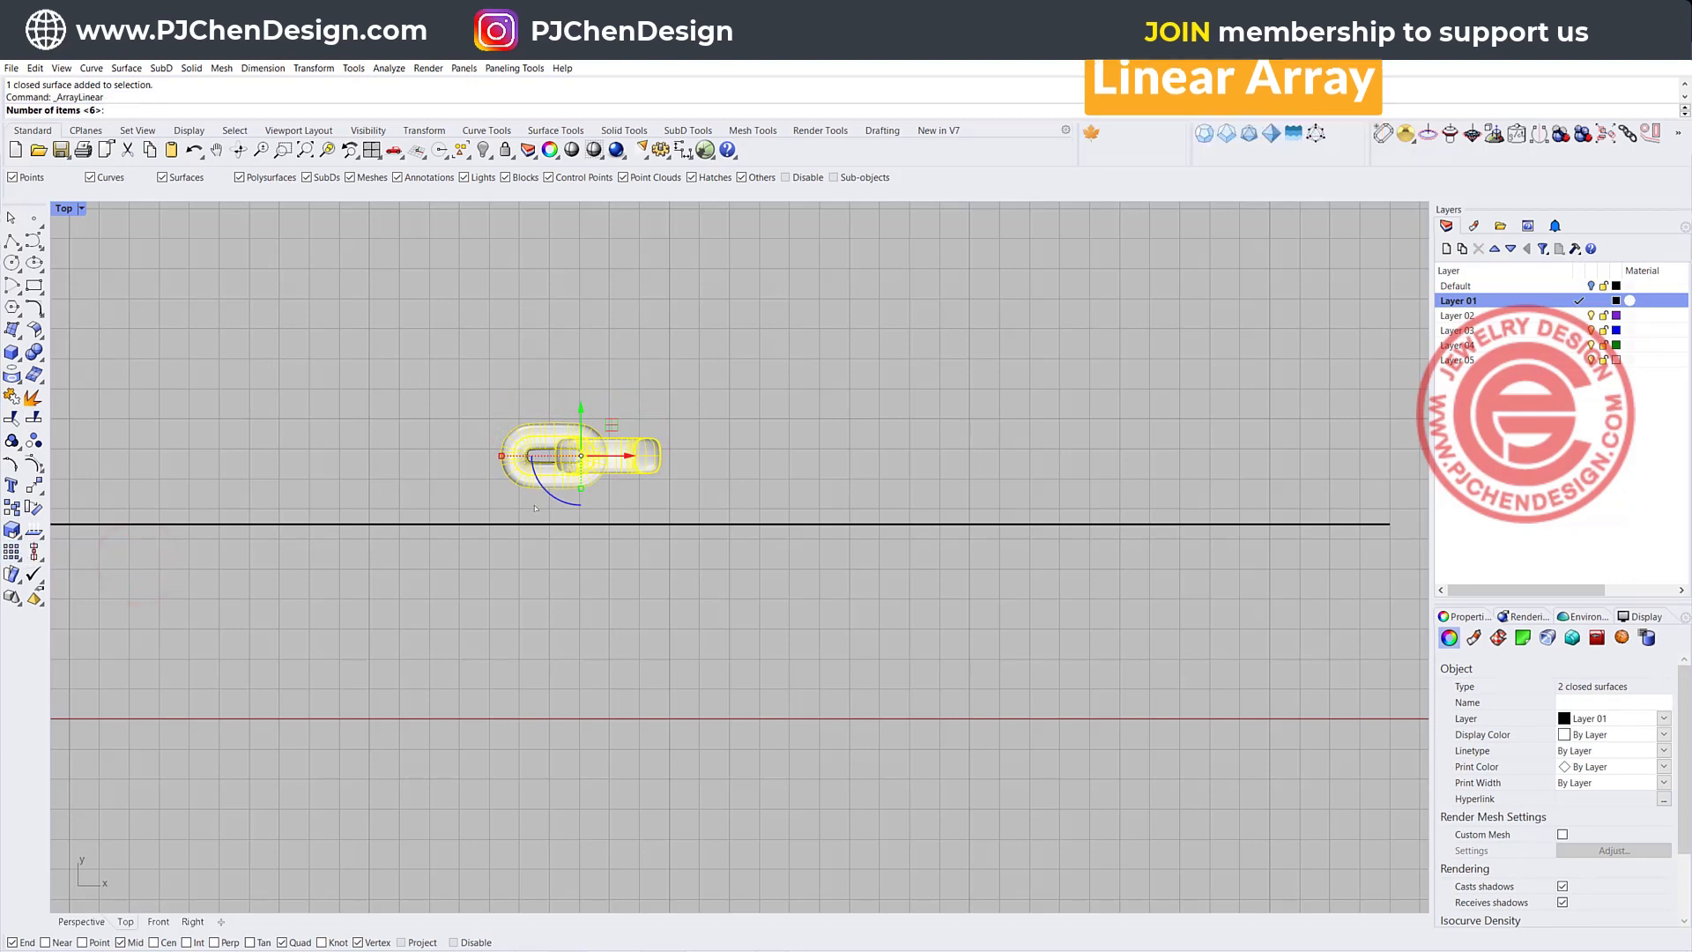
pyautogui.write('7')
pyautogui.press('Return')
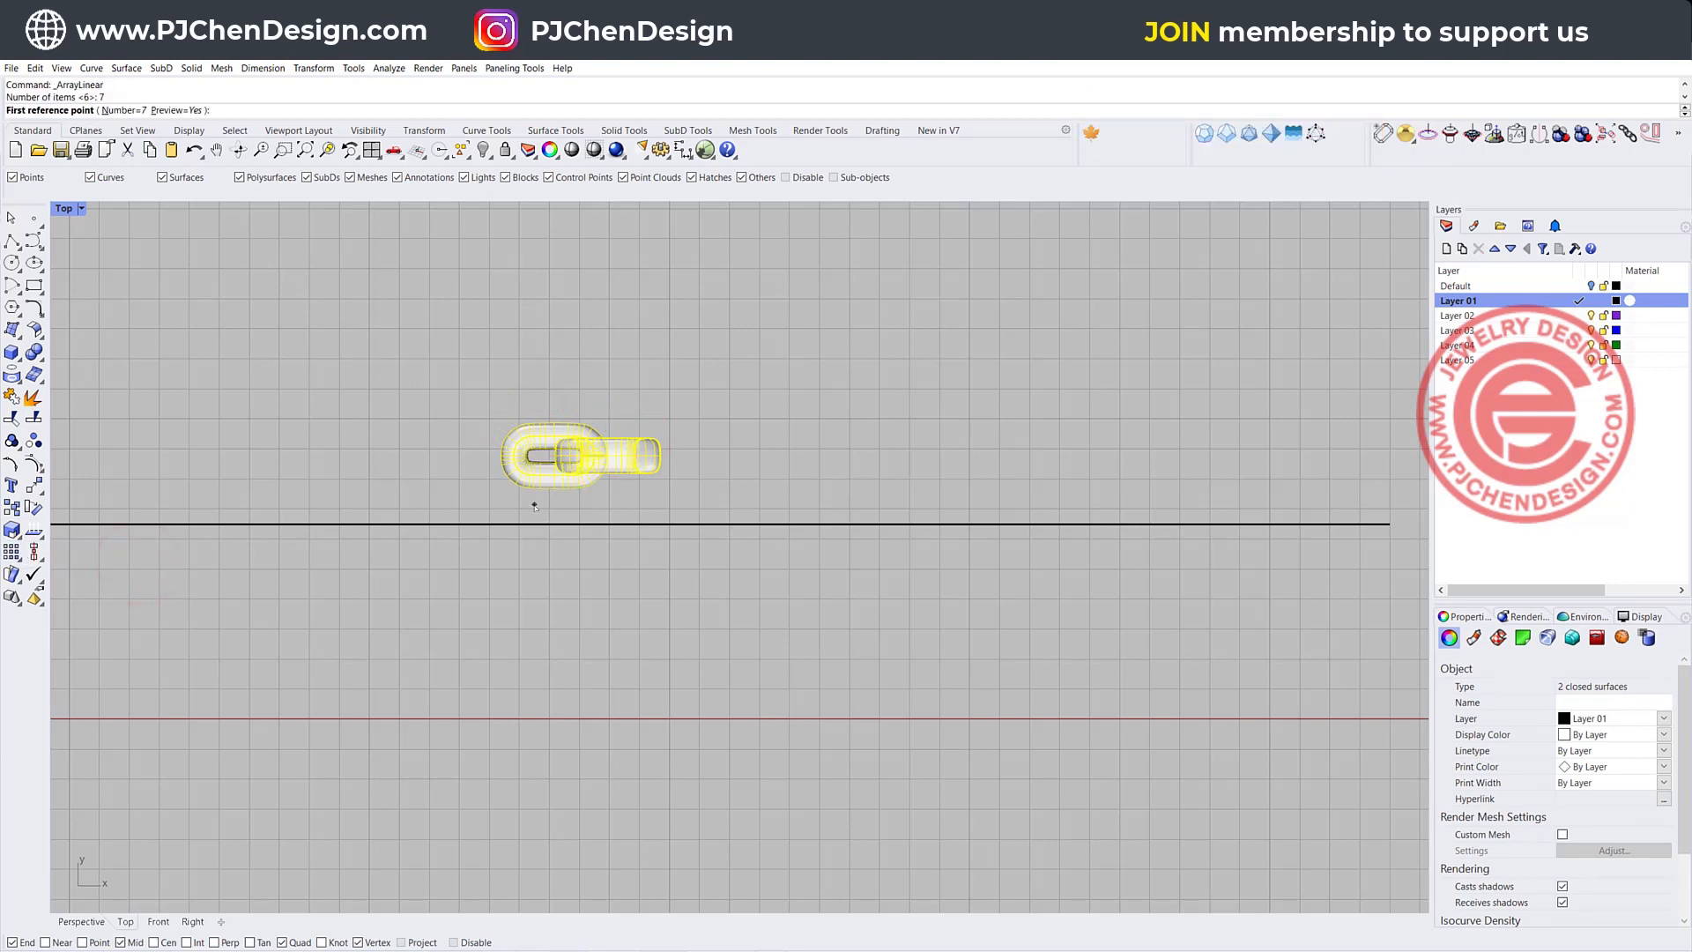
pyautogui.click(534, 506)
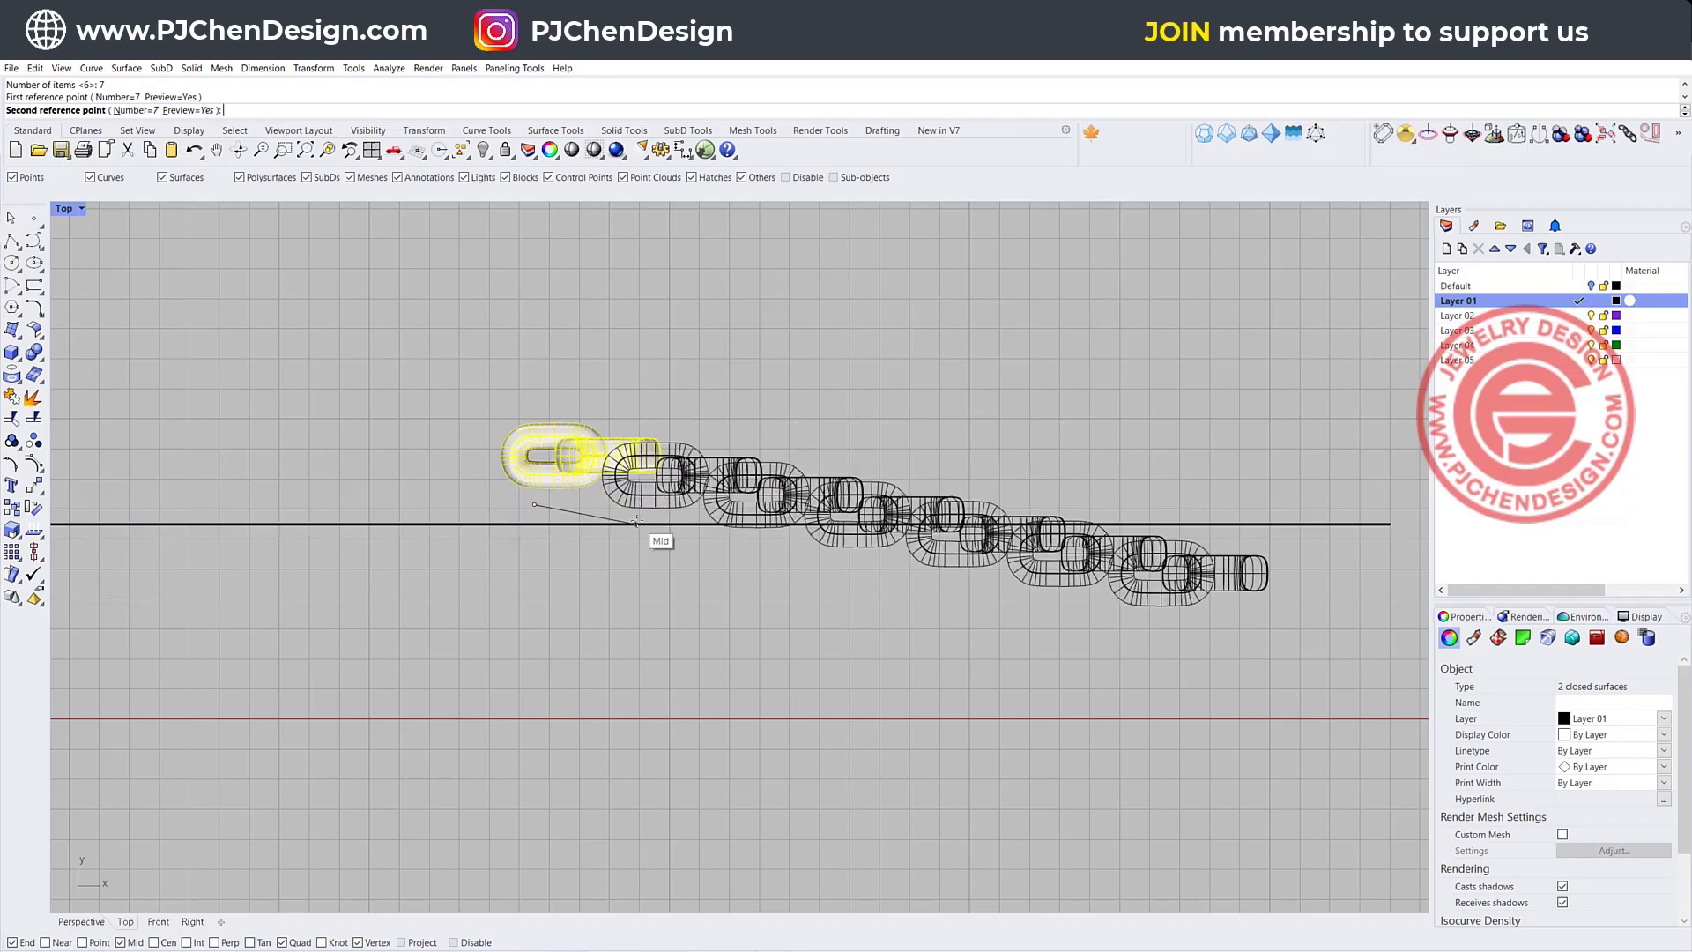
pyautogui.scroll(3, 622, 491)
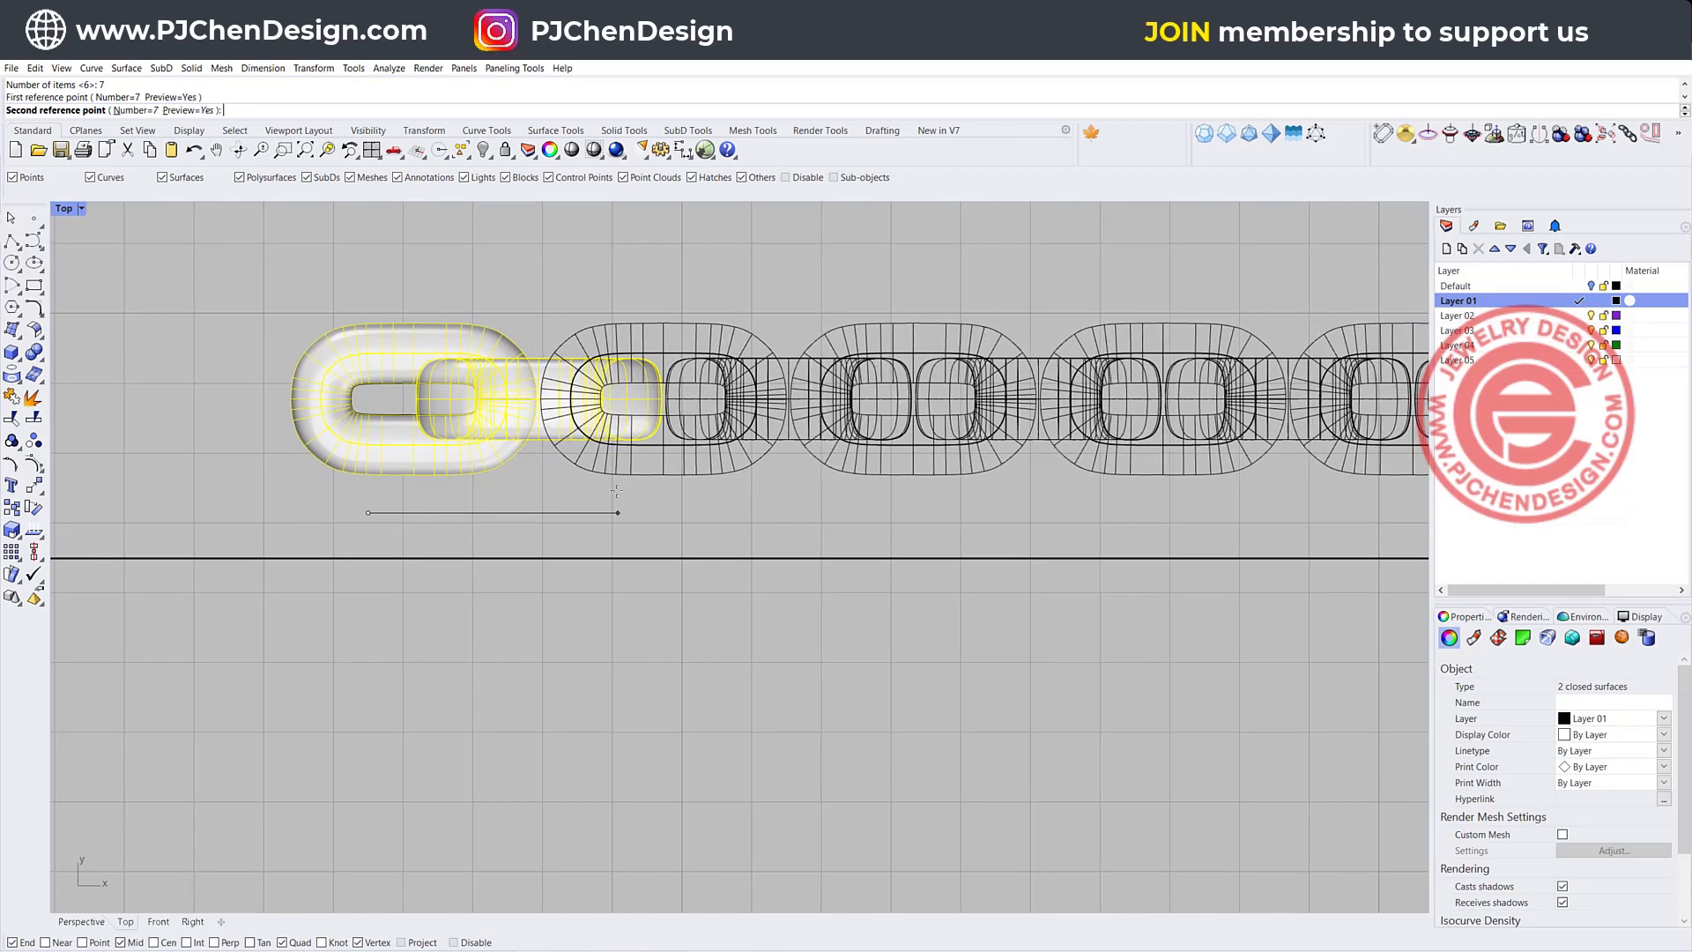
pyautogui.click(617, 491)
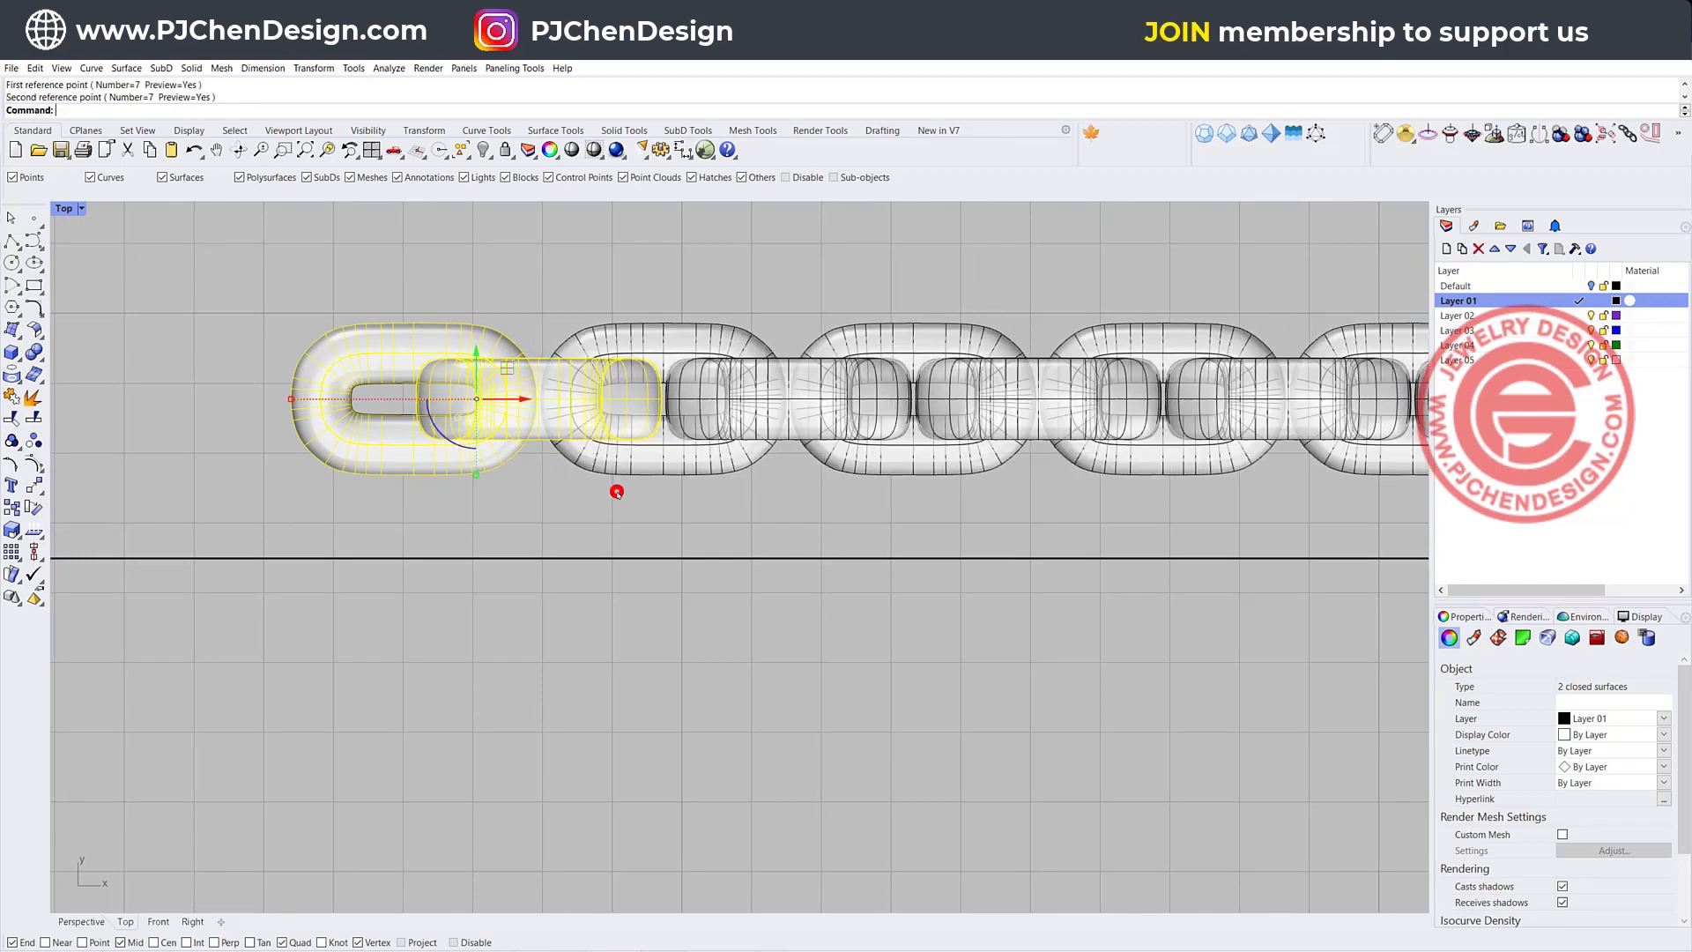
# Check the arrayed chain's link spacing and its length against the unrolled line, and undo the linear array
pyautogui.click(767, 506)
pyautogui.scroll(-4, 765, 502)
pyautogui.scroll(10, 784, 429)
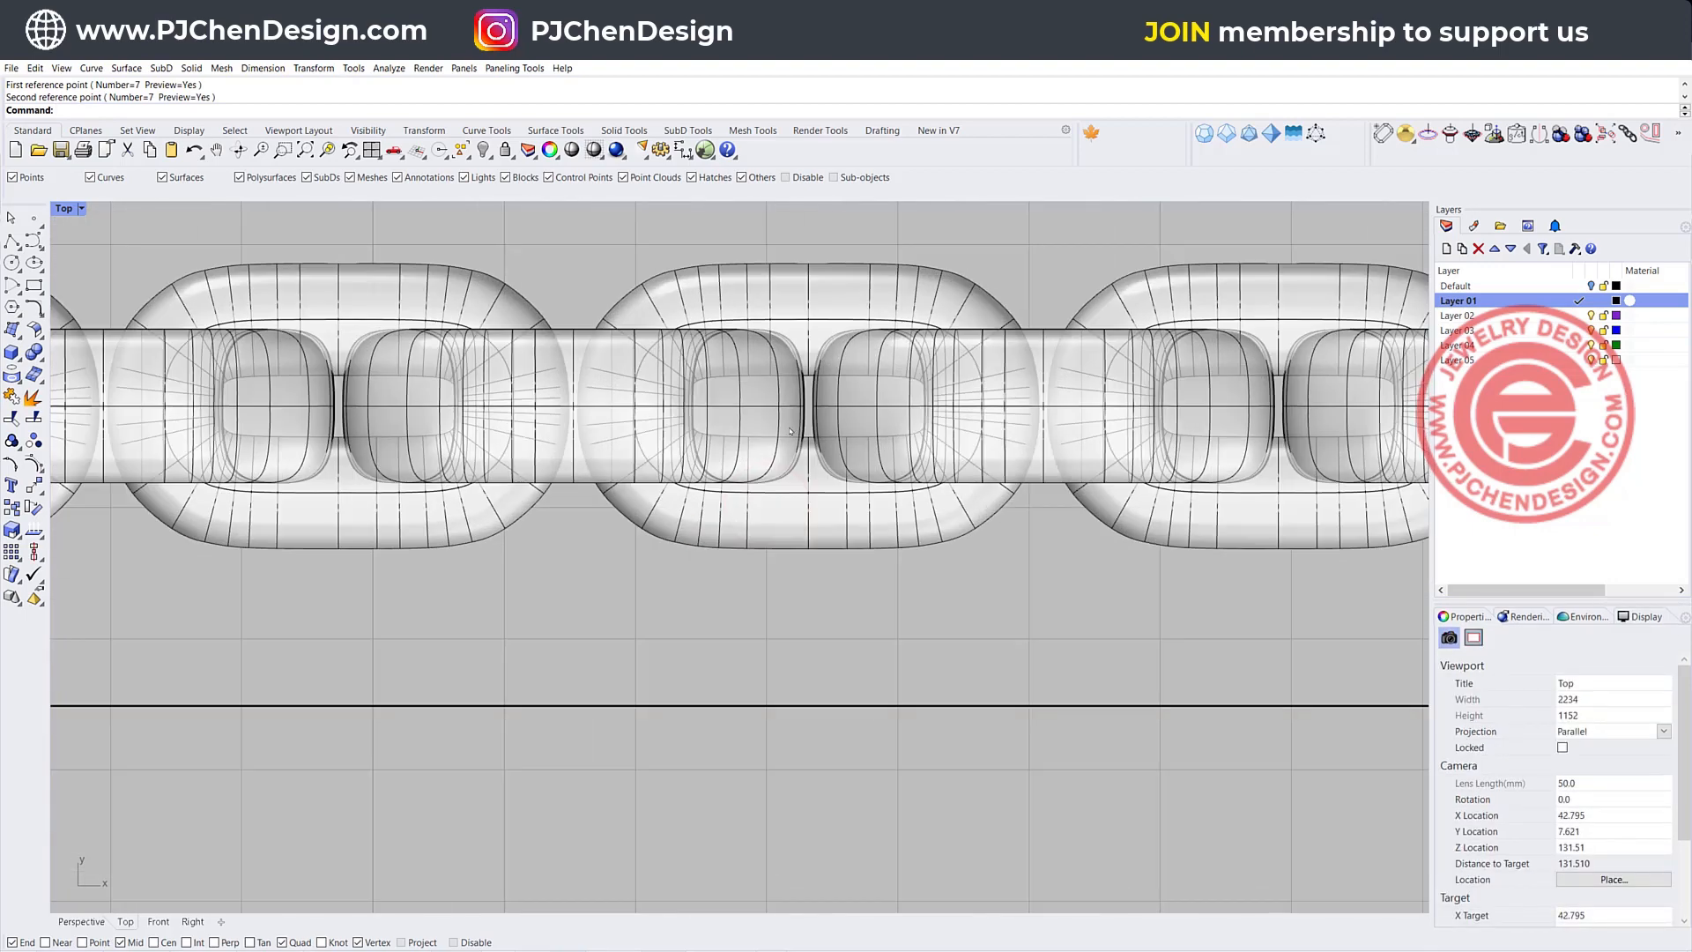
pyautogui.scroll(-6, 817, 387)
pyautogui.scroll(1, 659, 438)
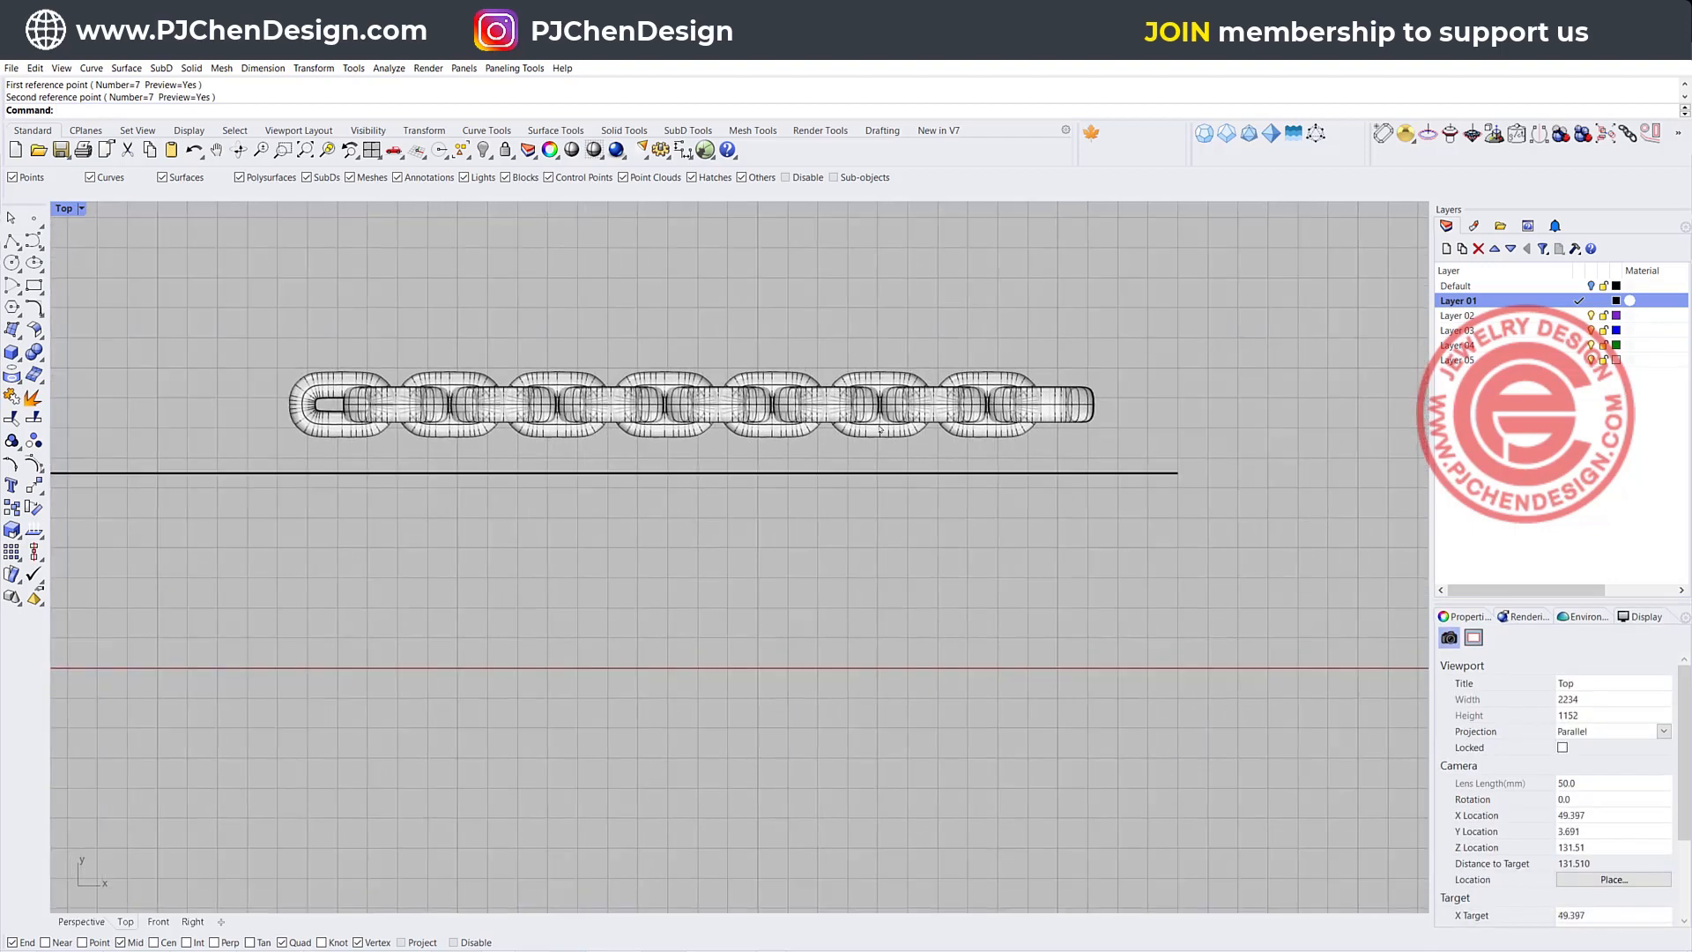
pyautogui.scroll(3, 881, 428)
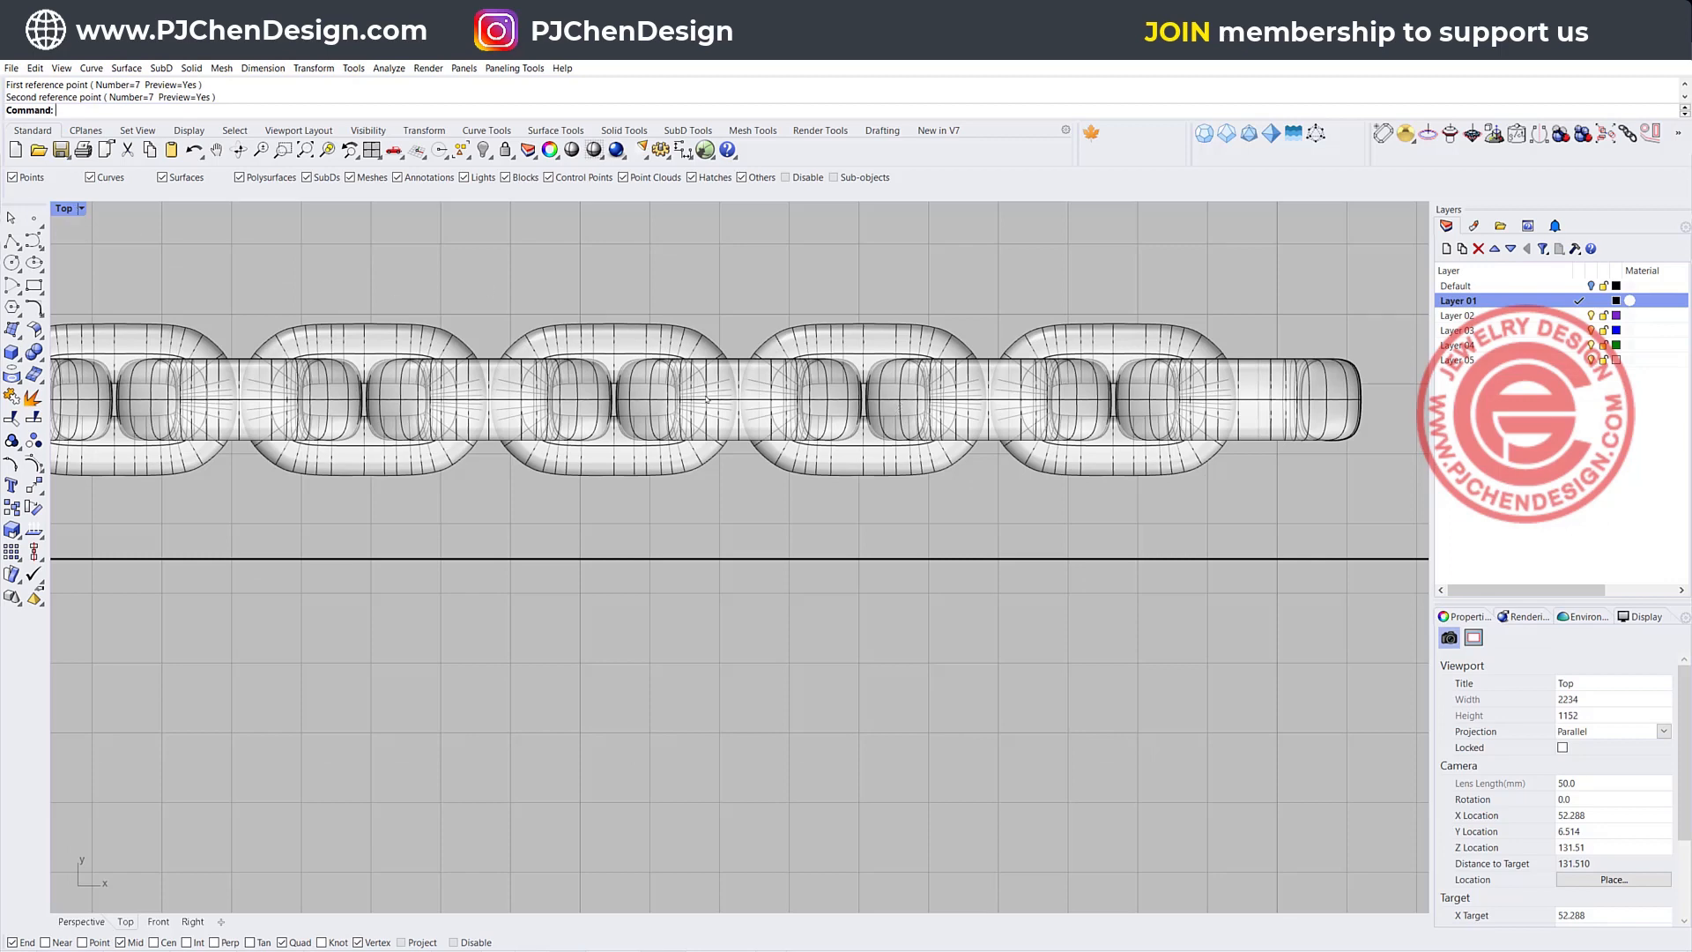
pyautogui.scroll(-6, 707, 399)
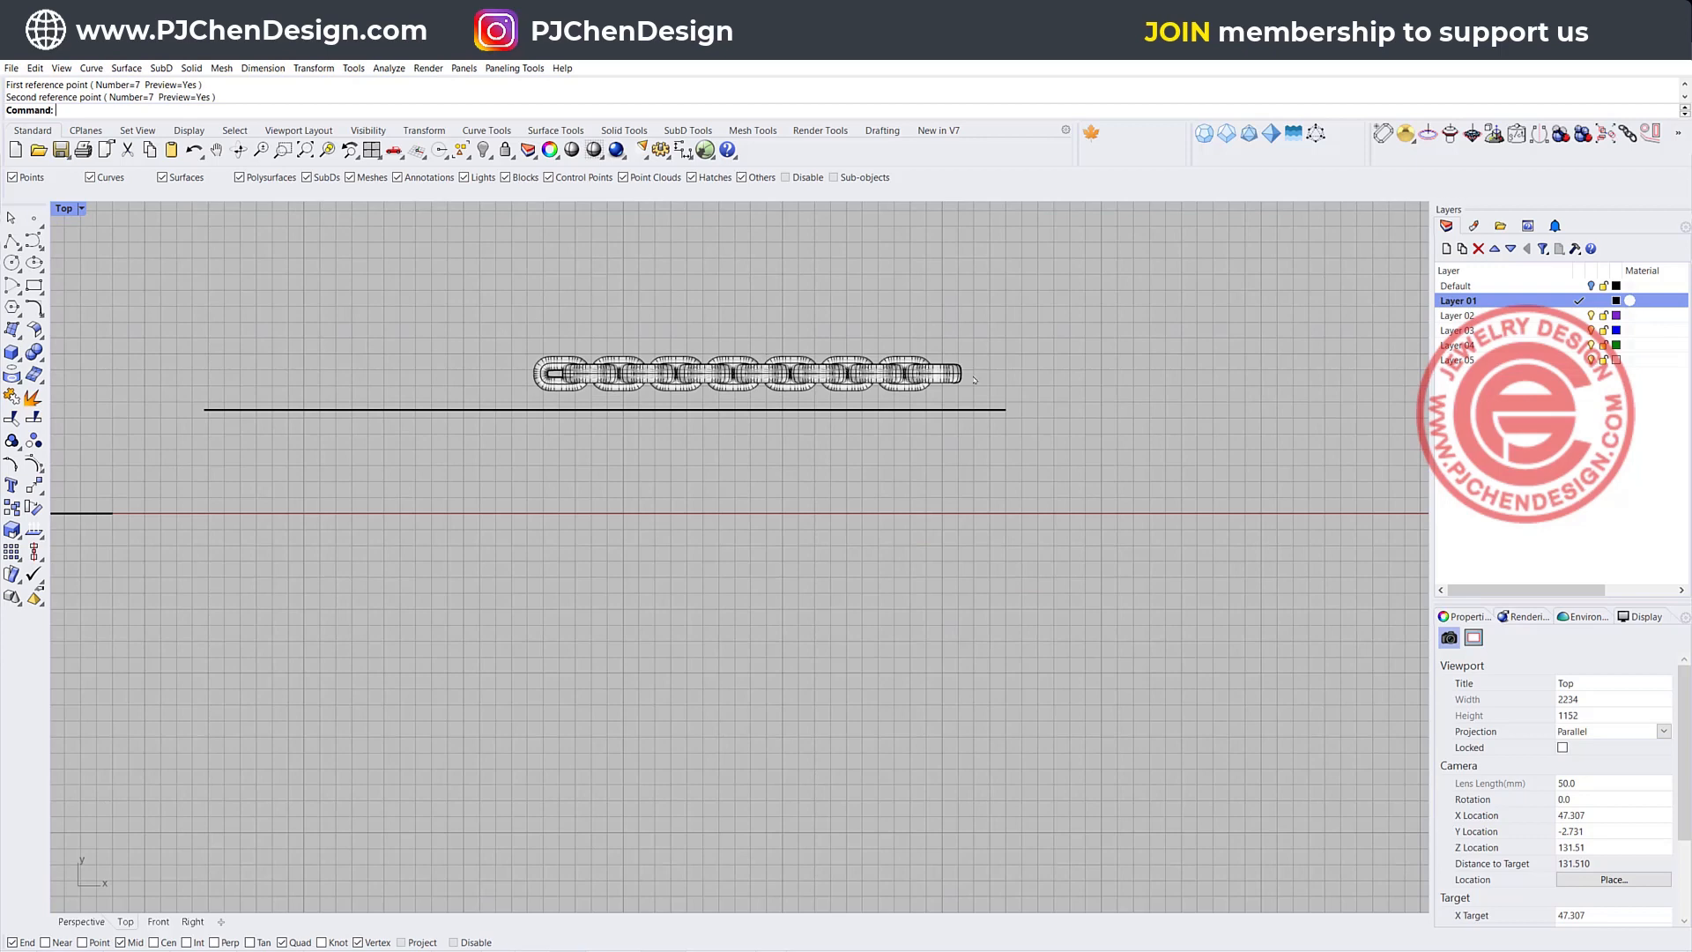
pyautogui.hotkey('ctrl', 'z')
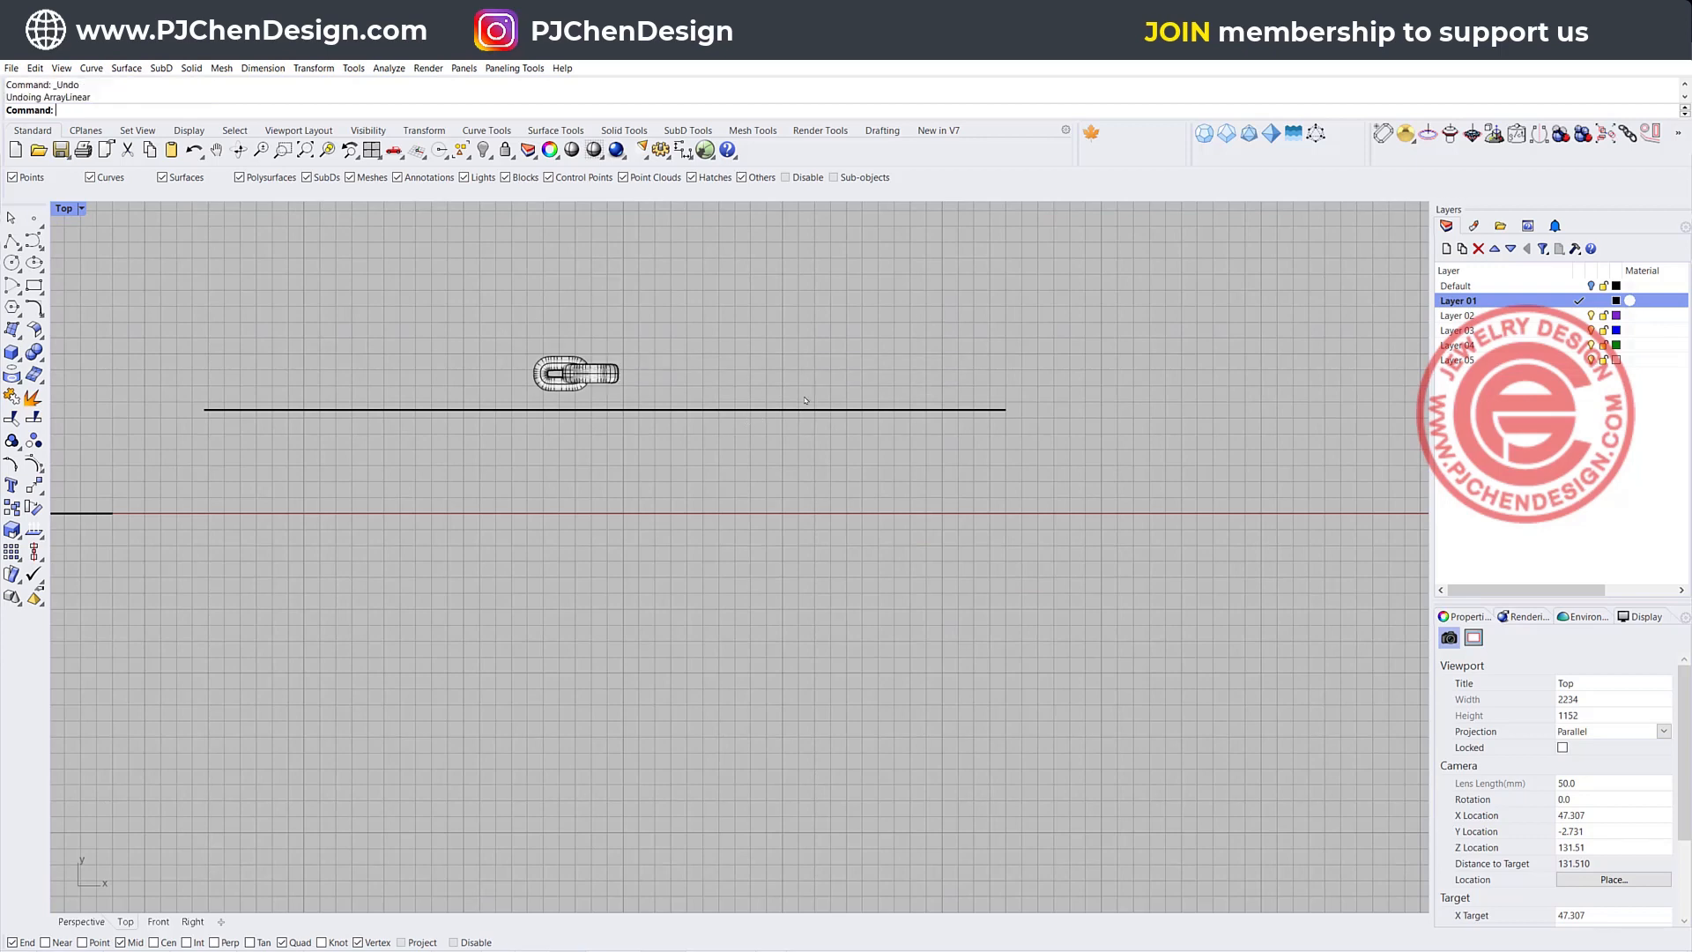
# Create a linear array of 10 items of the two-link pair, spaced horizontally so that neighbouring pairs interlock
pyautogui.scroll(3, 618, 379)
pyautogui.click(548, 374)
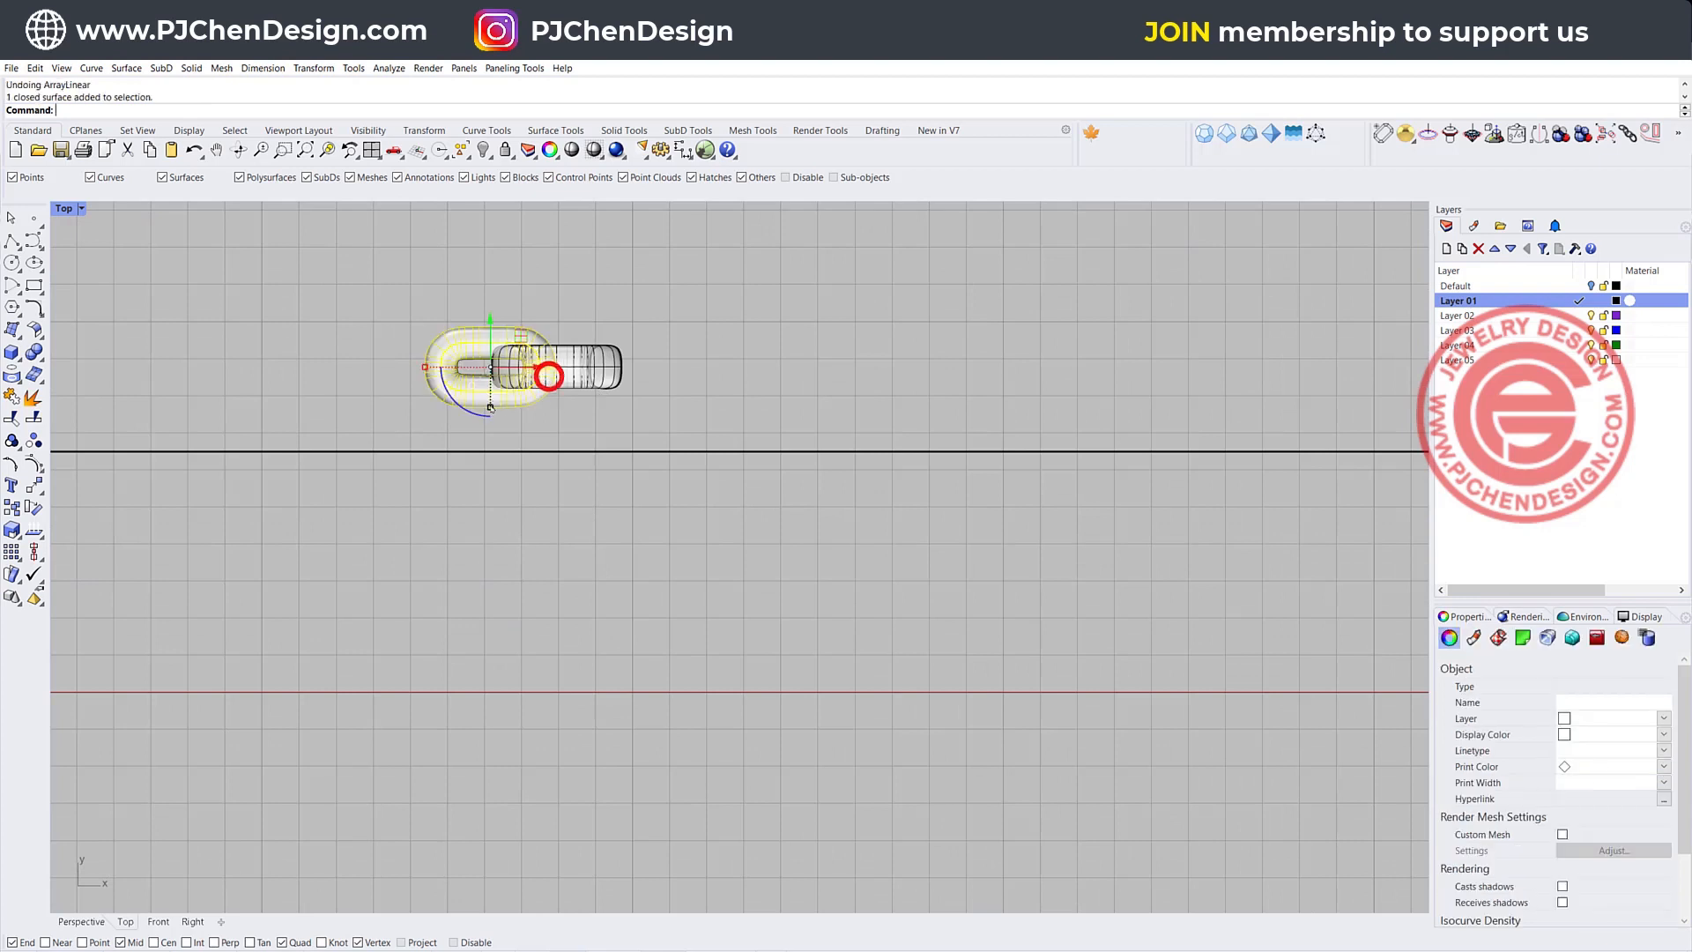
pyautogui.keyDown('shift'); pyautogui.click(586, 385); pyautogui.keyUp('shift')
pyautogui.click(12, 552)
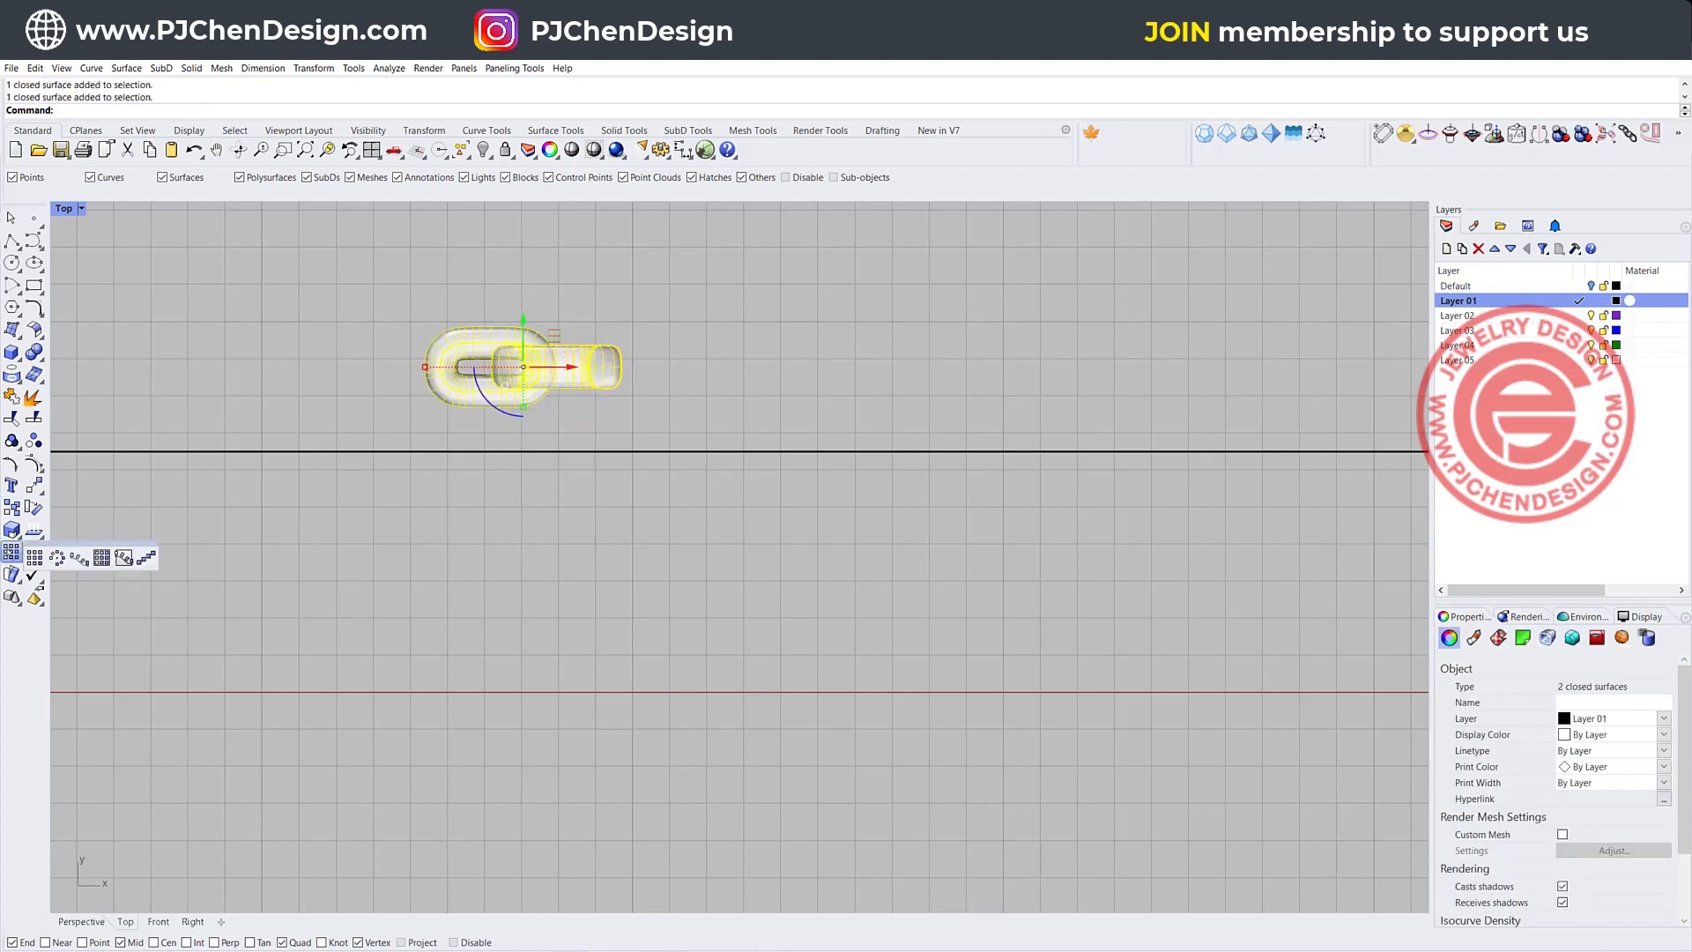
pyautogui.click(144, 557)
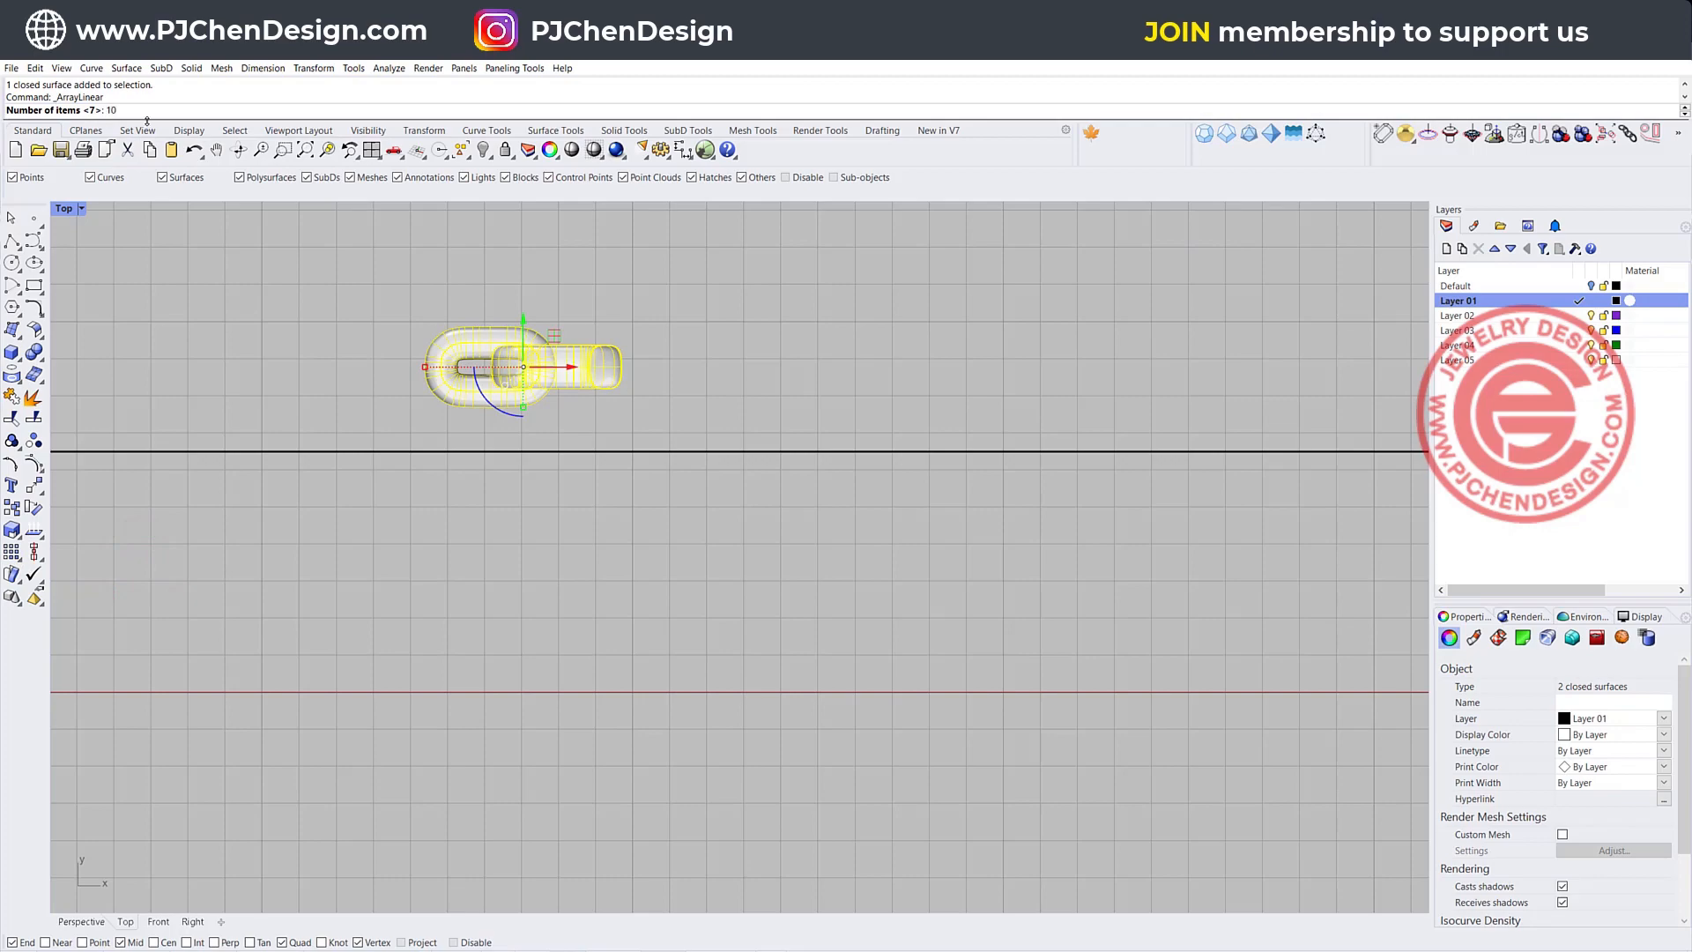
pyautogui.write('10')
pyautogui.press('Return')
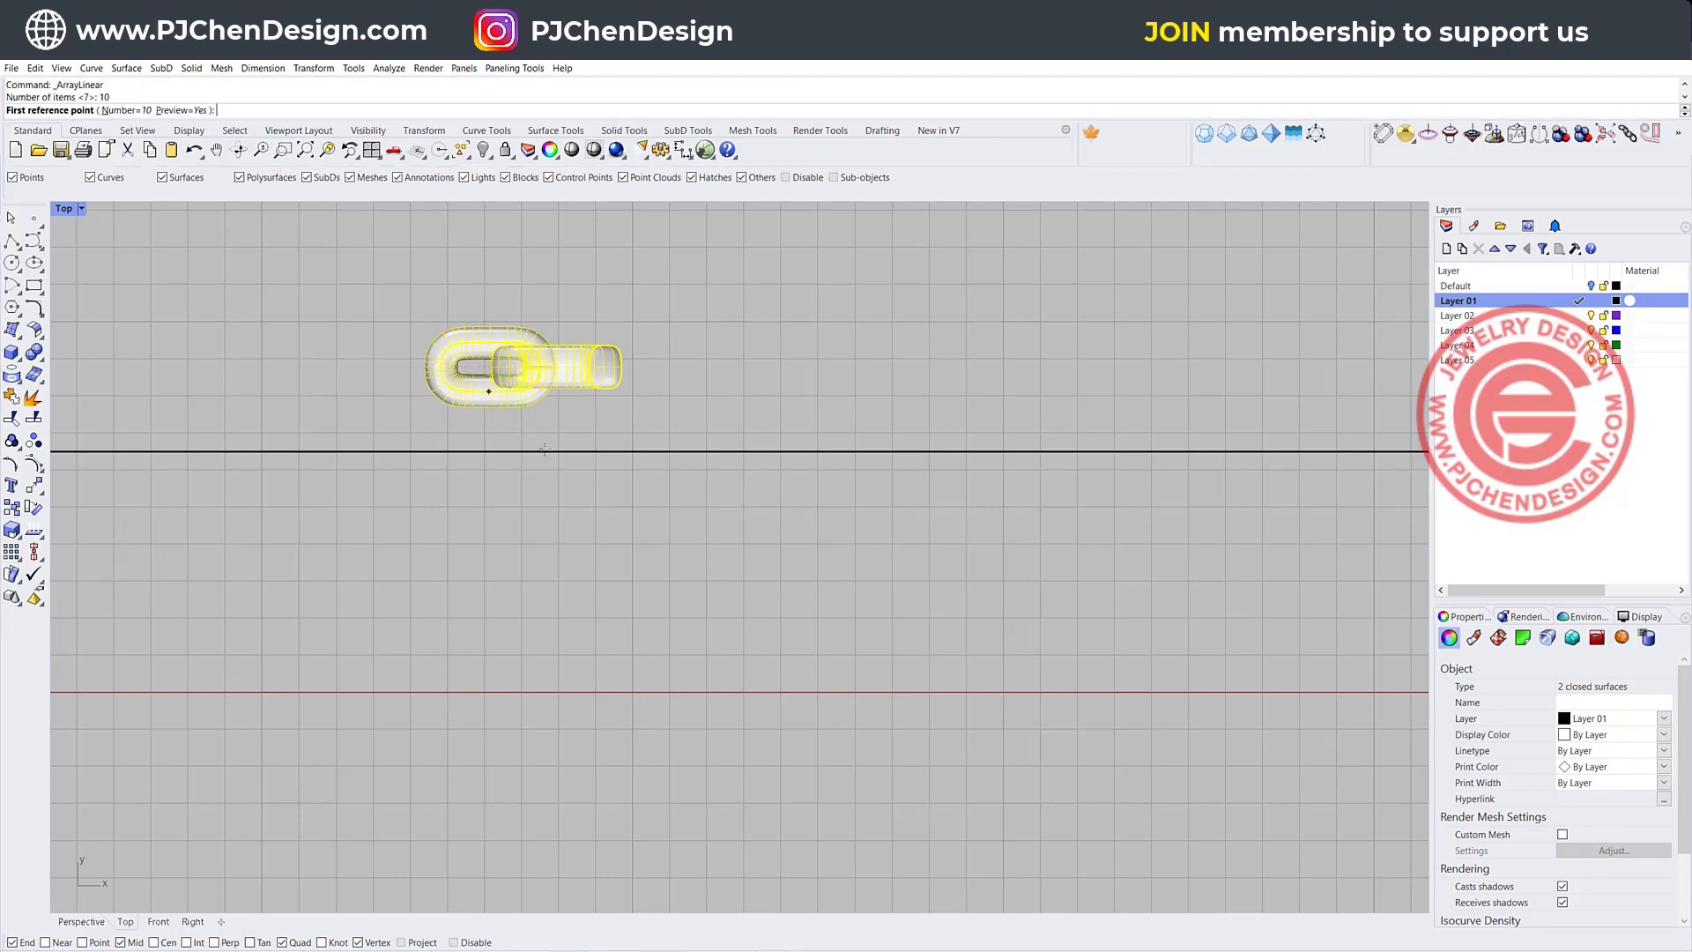
pyautogui.click(533, 430)
pyautogui.scroll(3, 529, 427)
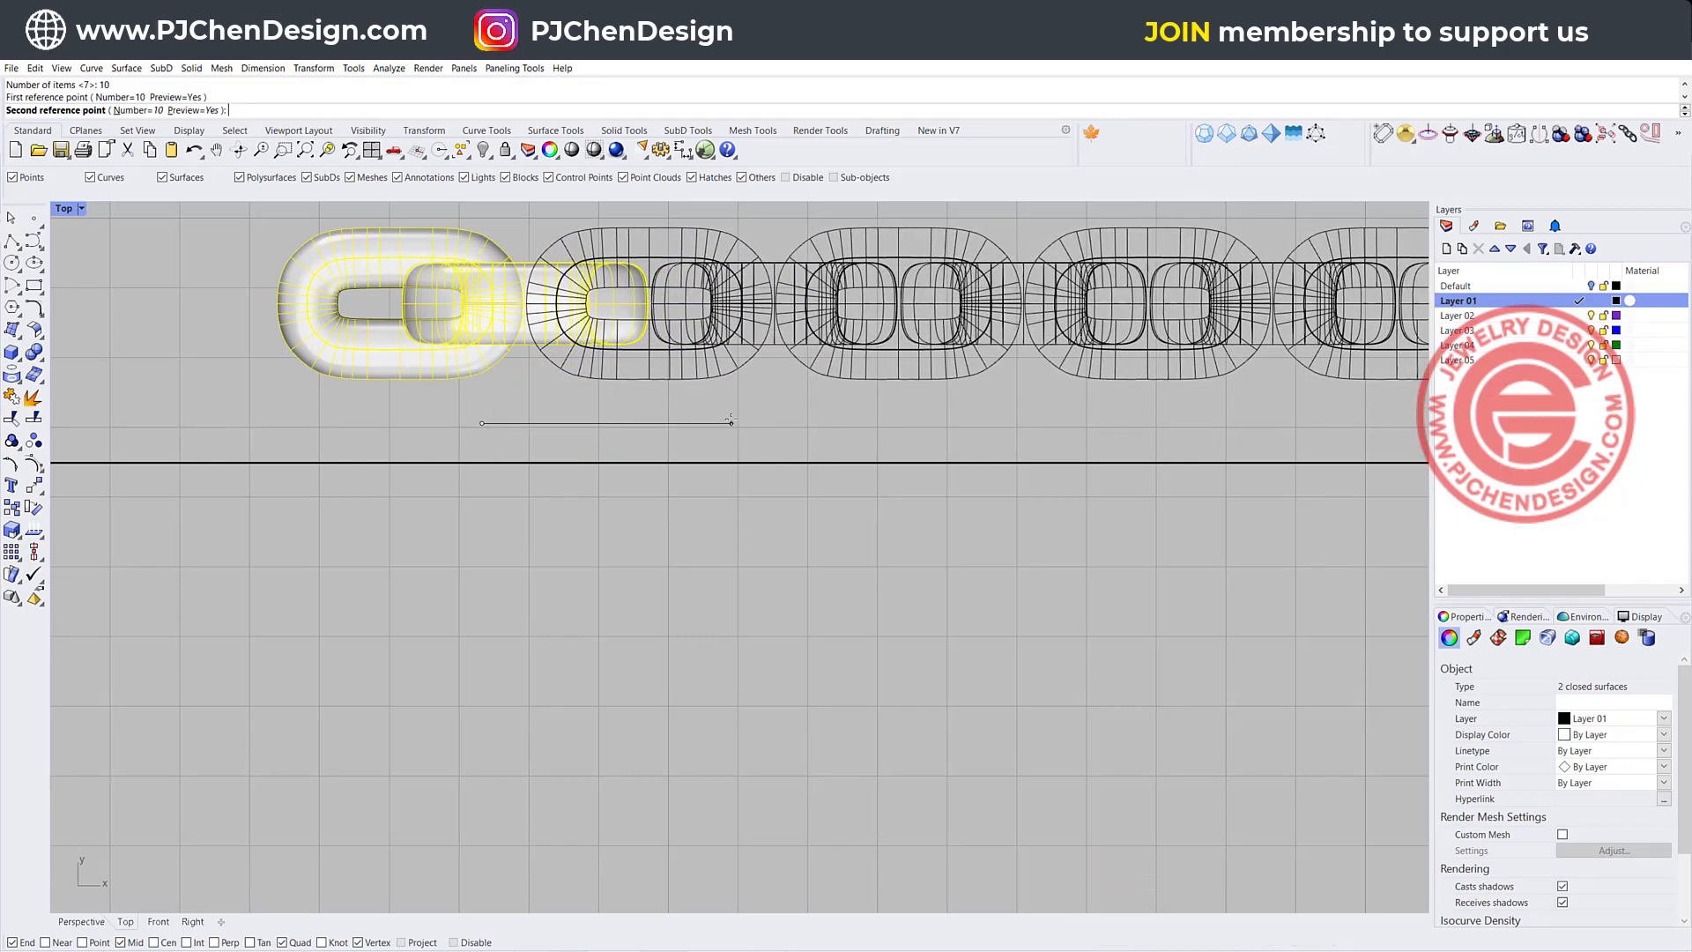
pyautogui.click(733, 423)
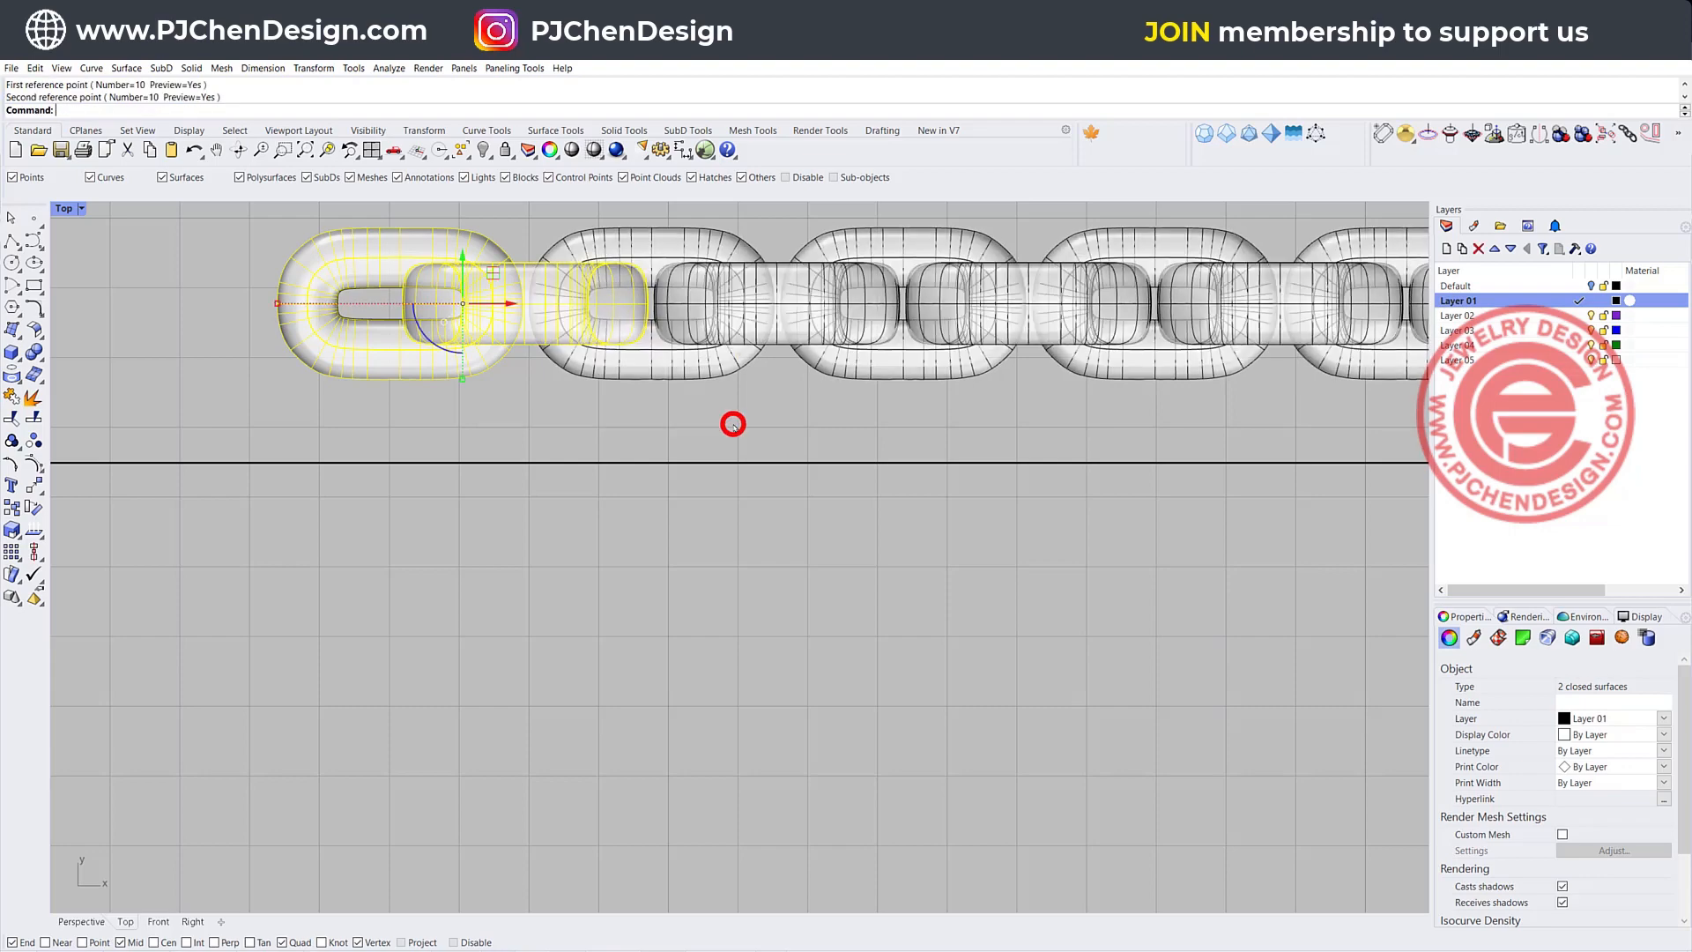
pyautogui.click(816, 418)
# Group all the chain links together with the curves inside them, leaving out the unrolled line
pyautogui.scroll(-4, 816, 418)
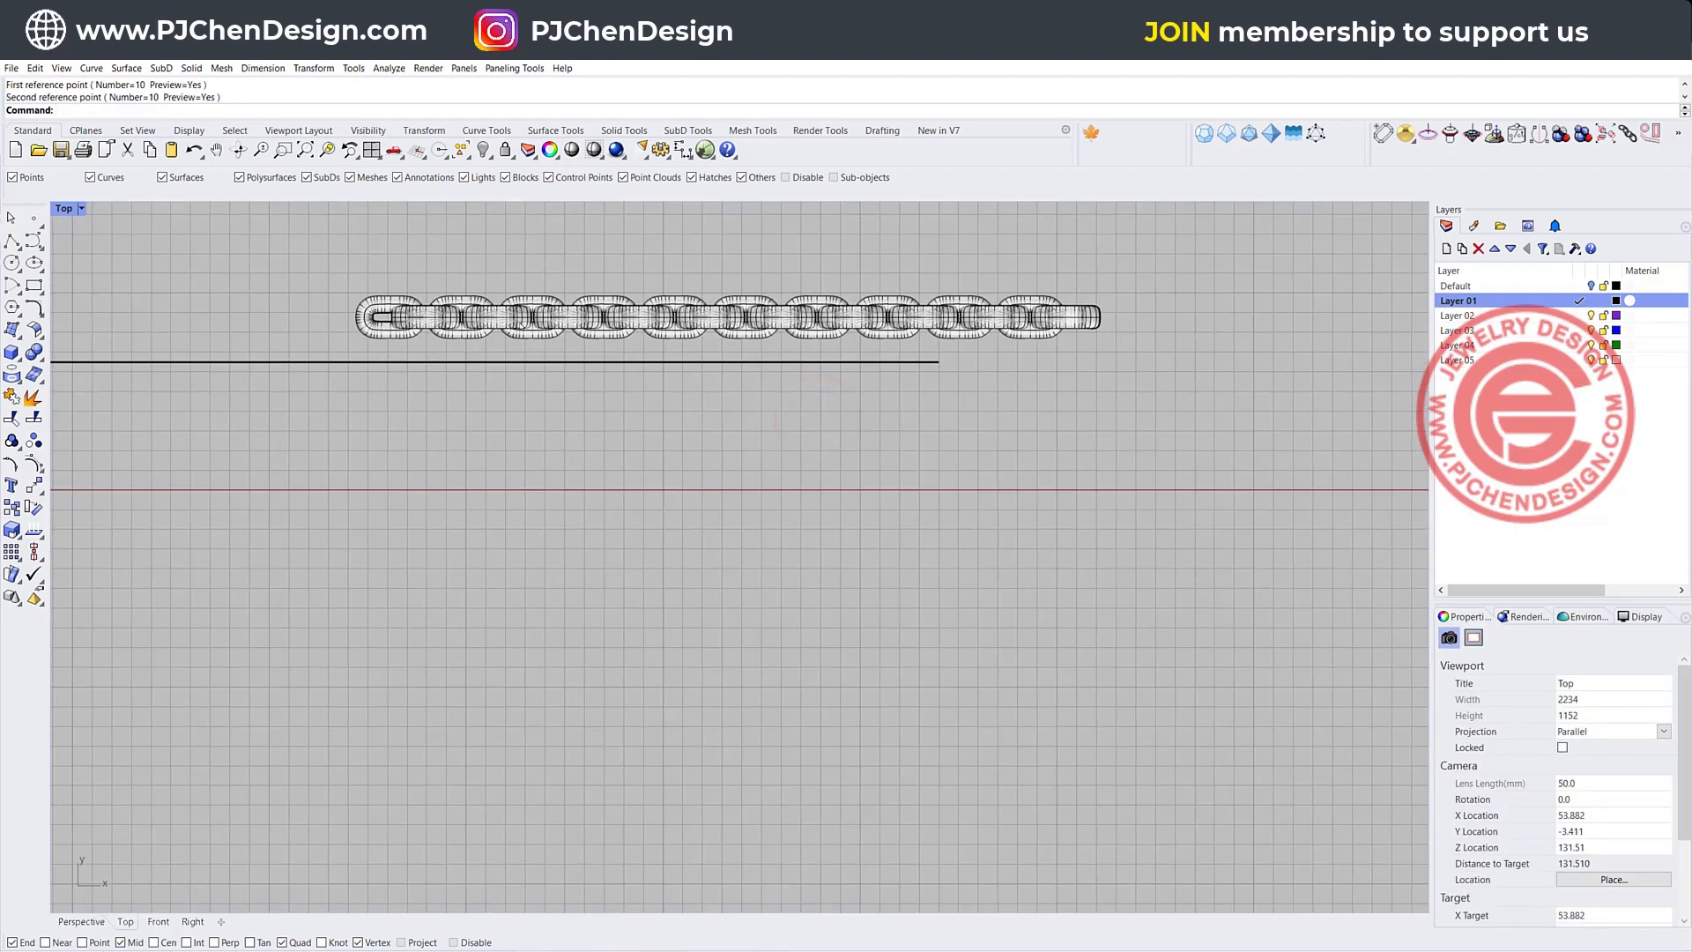
pyautogui.scroll(-2, 531, 317)
pyautogui.moveTo(366, 268); pyautogui.dragTo(1026, 355)
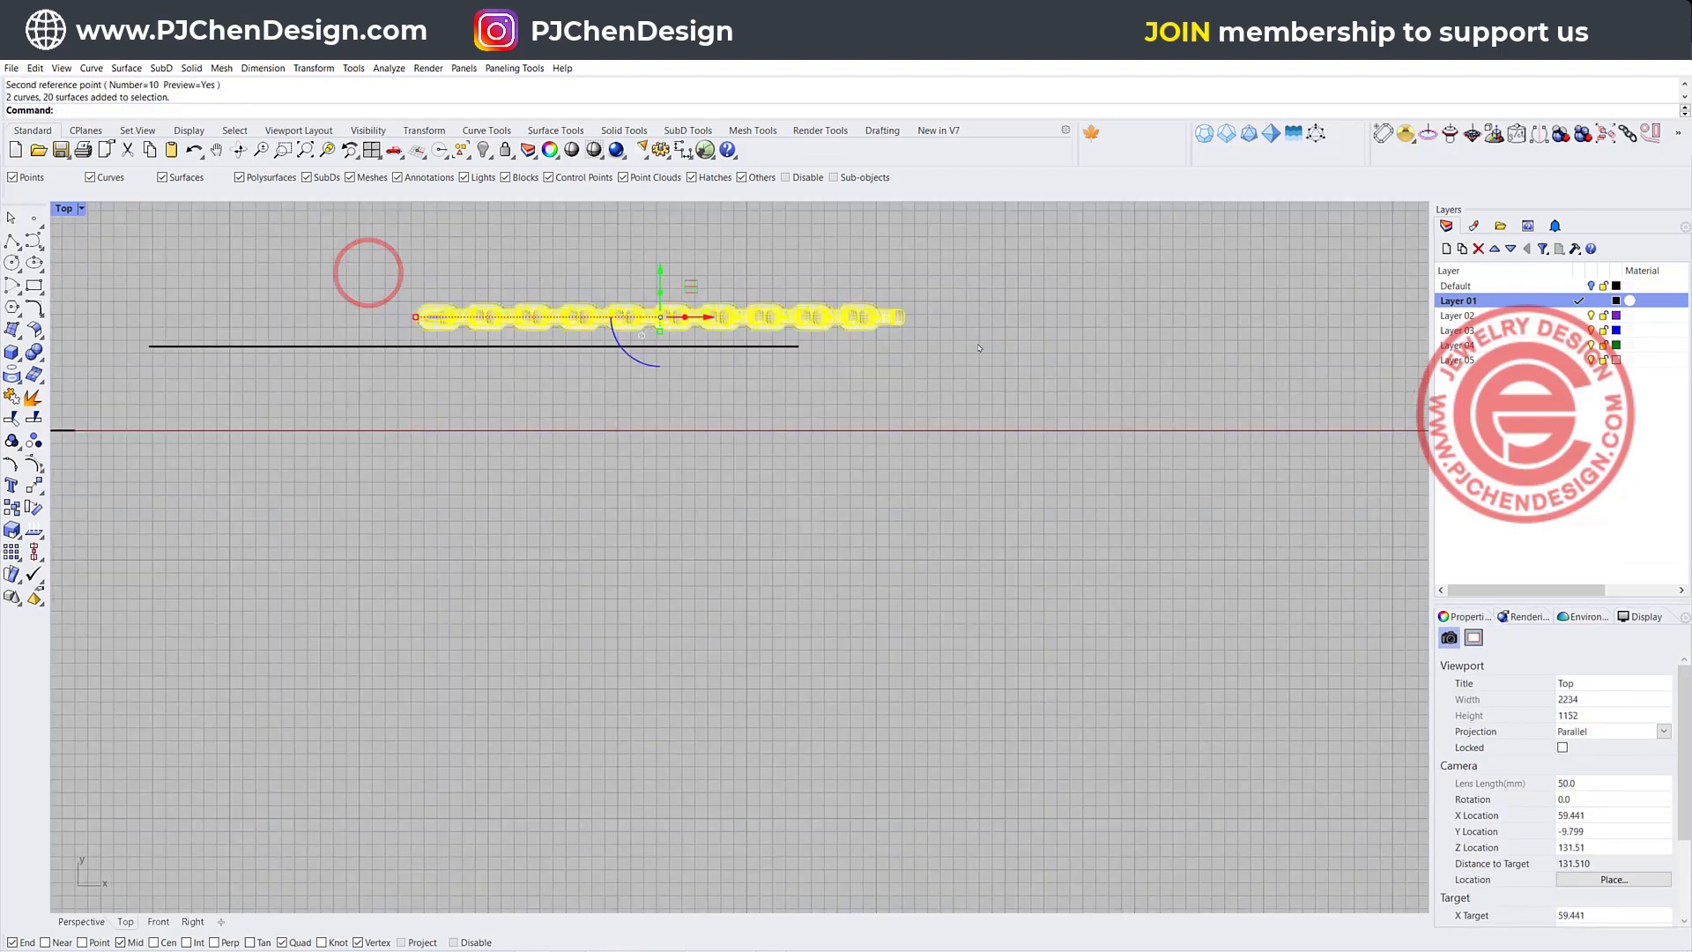
pyautogui.click(12, 439)
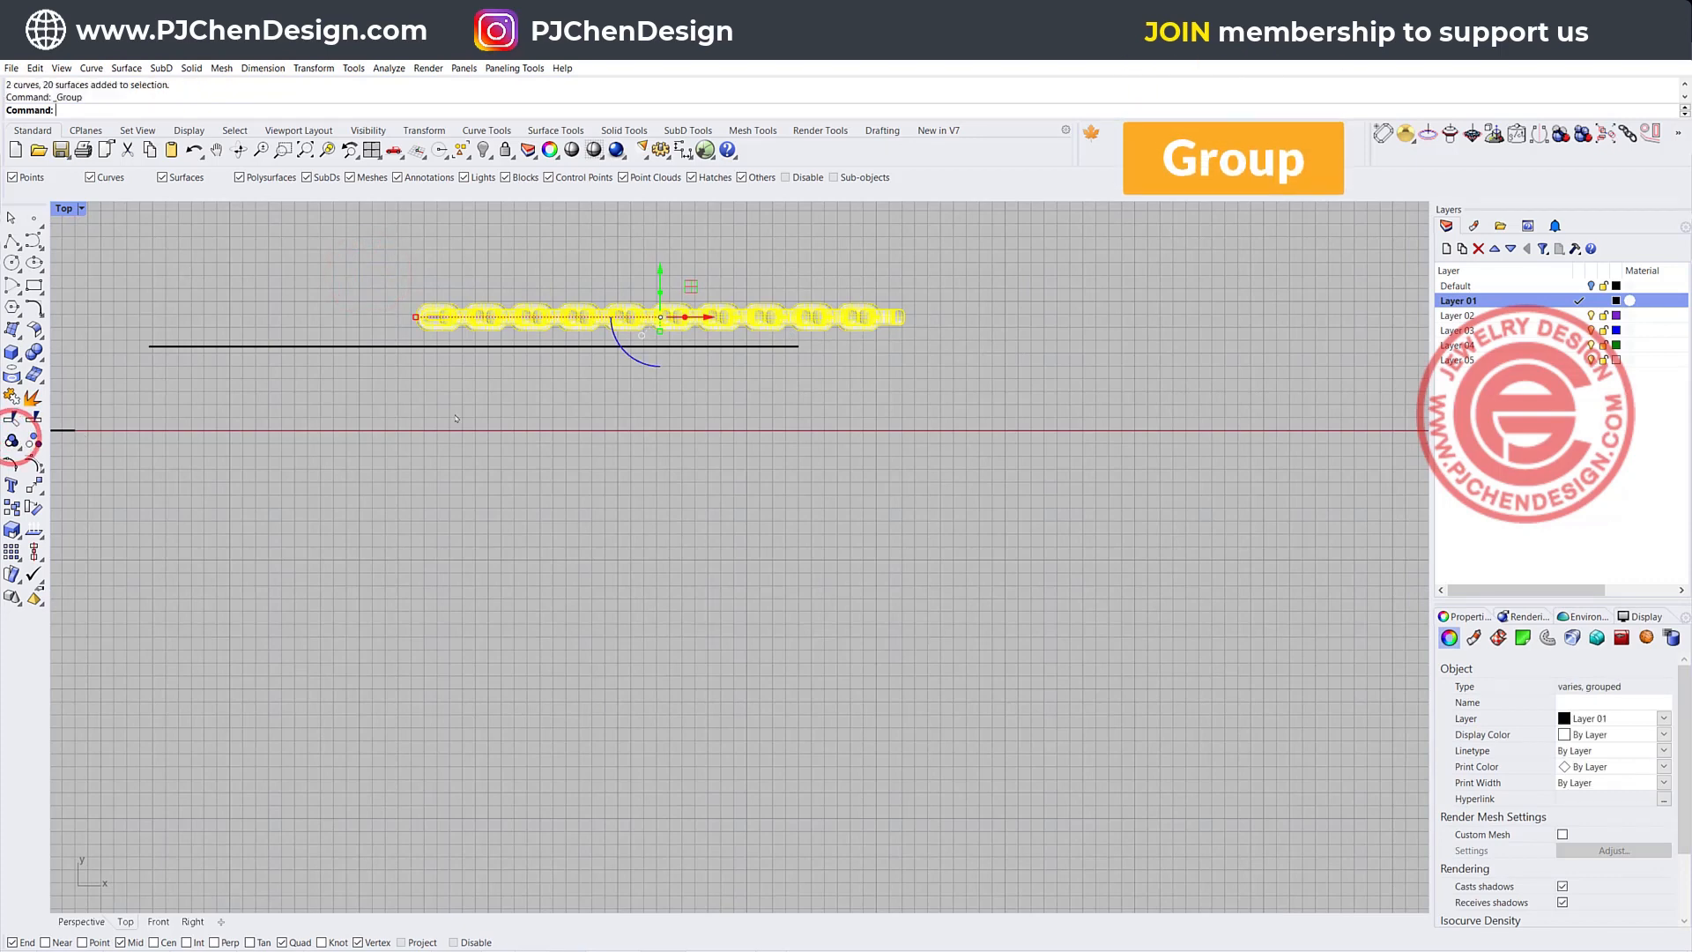
# Align the centers of the grouped chain and the unrolled line, accepting the break in object history
pyautogui.moveTo(885, 401); pyautogui.dragTo(713, 304)
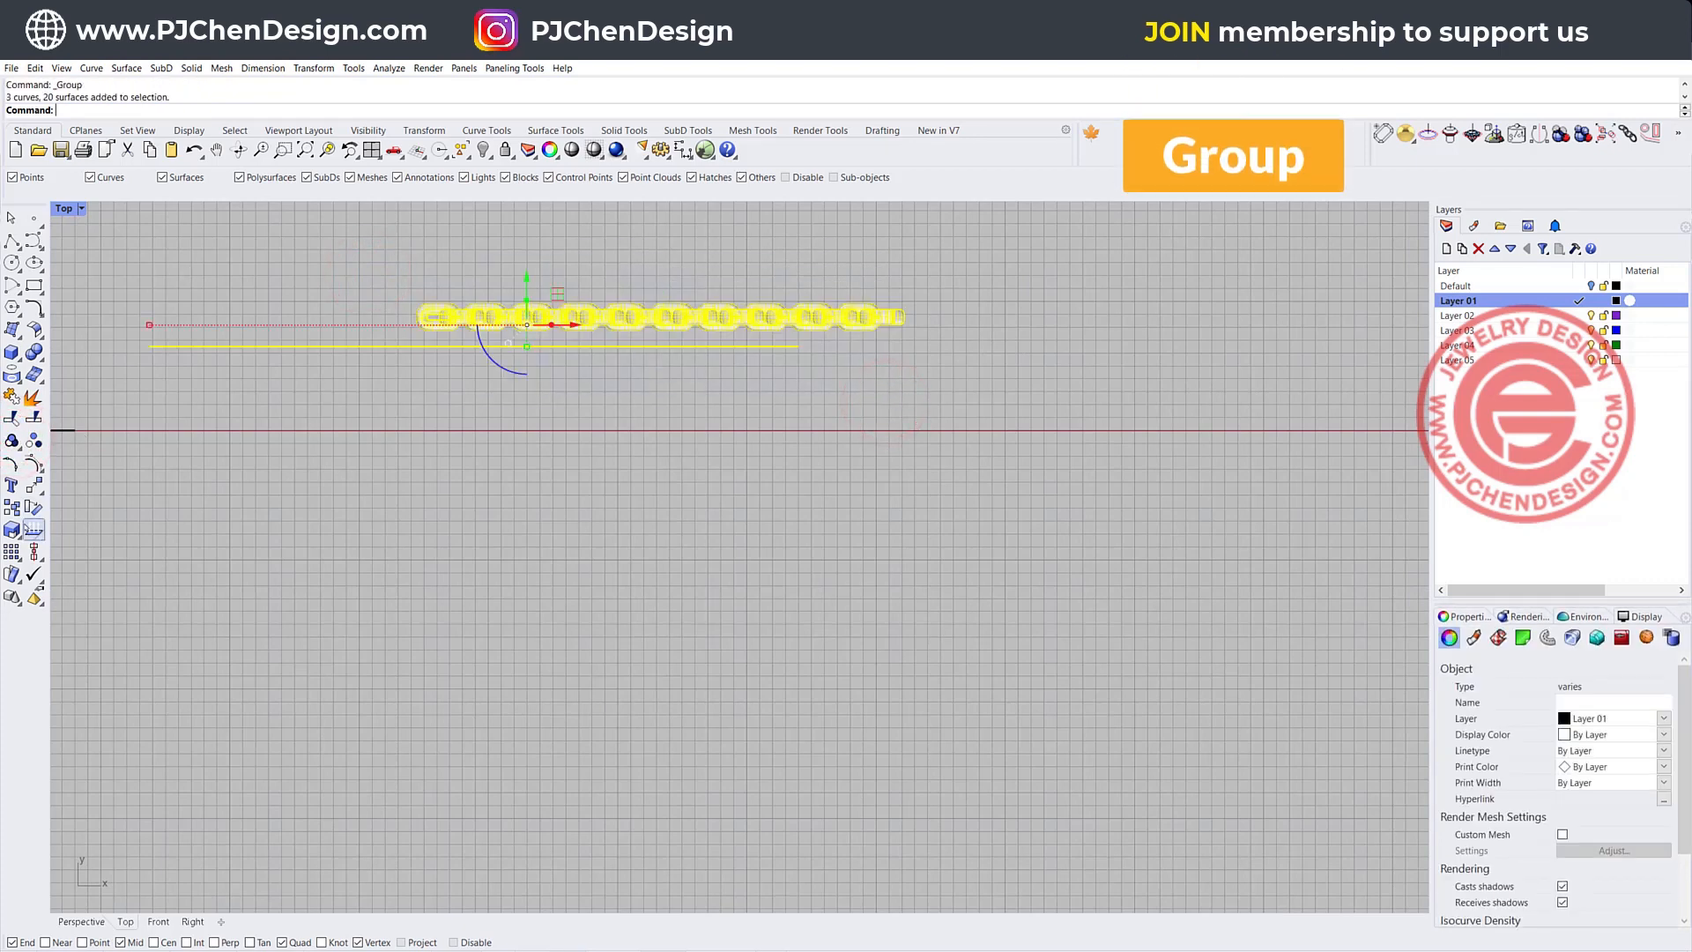
pyautogui.click(37, 553)
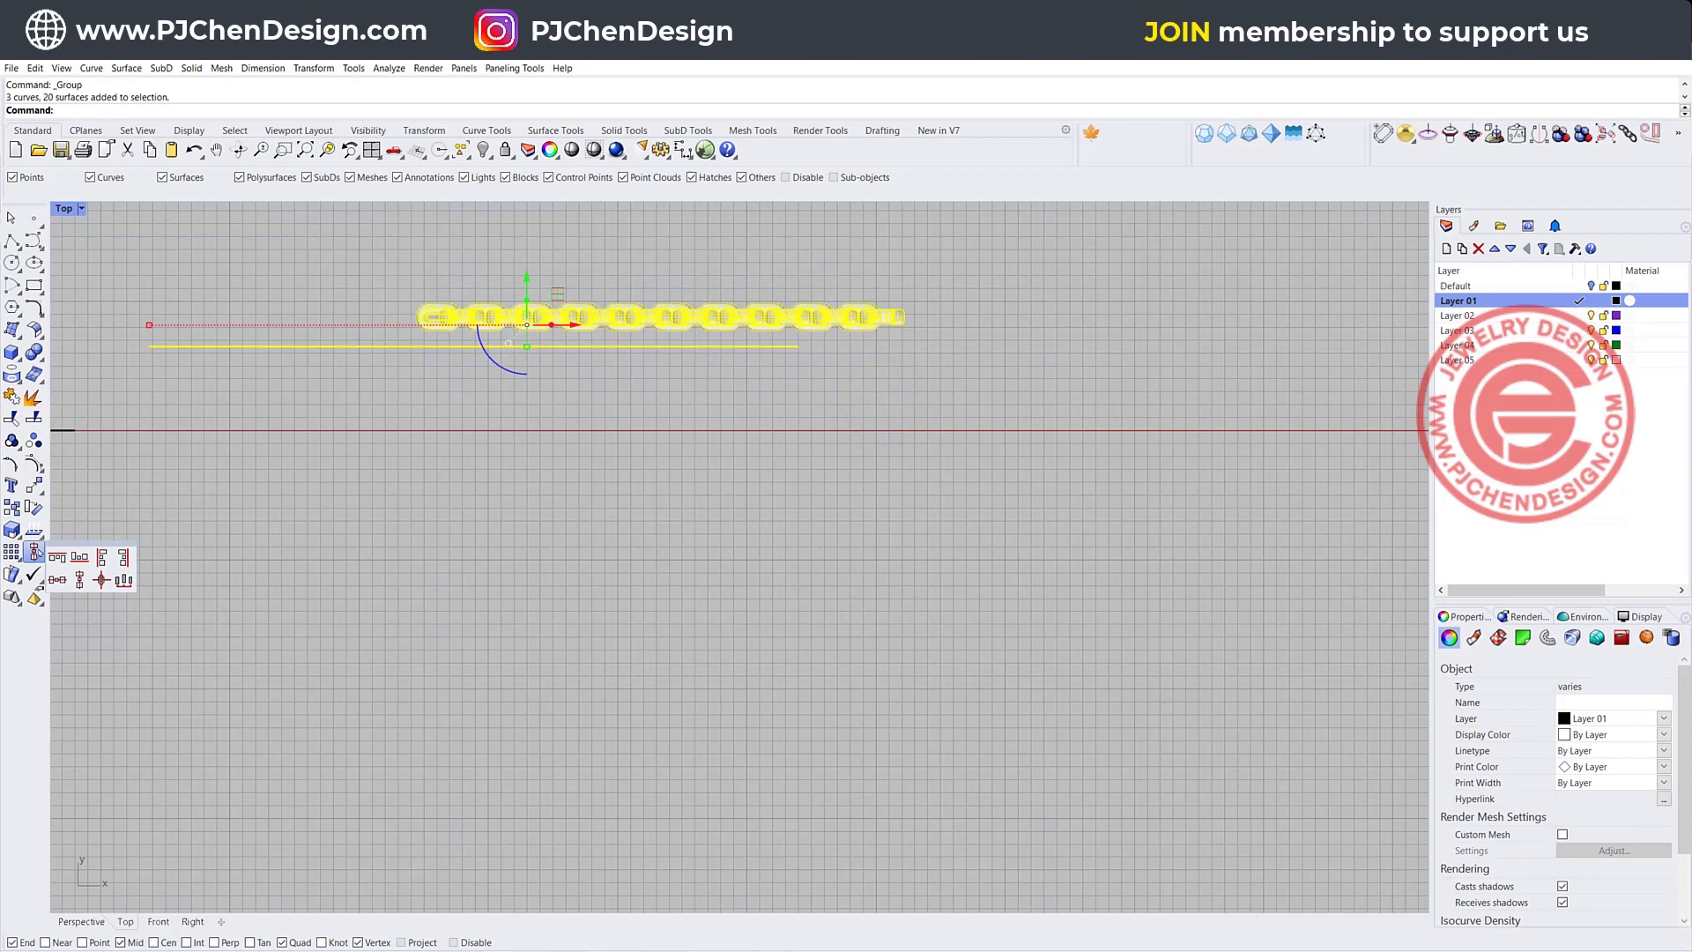
pyautogui.click(102, 579)
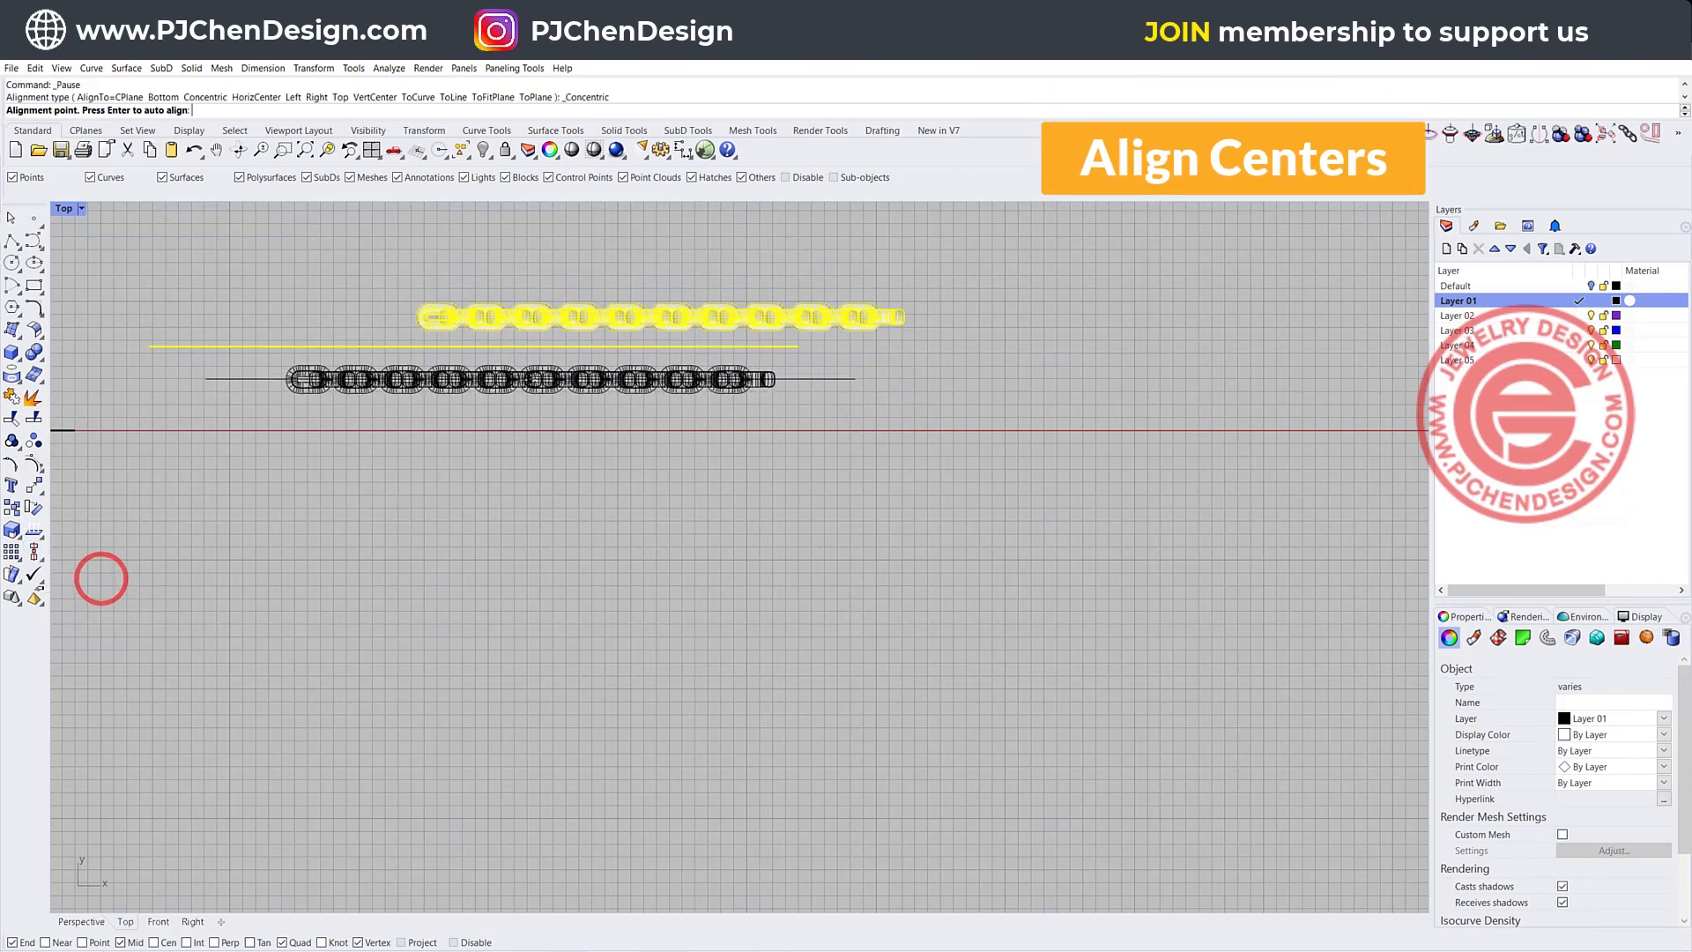
pyautogui.click(530, 378)
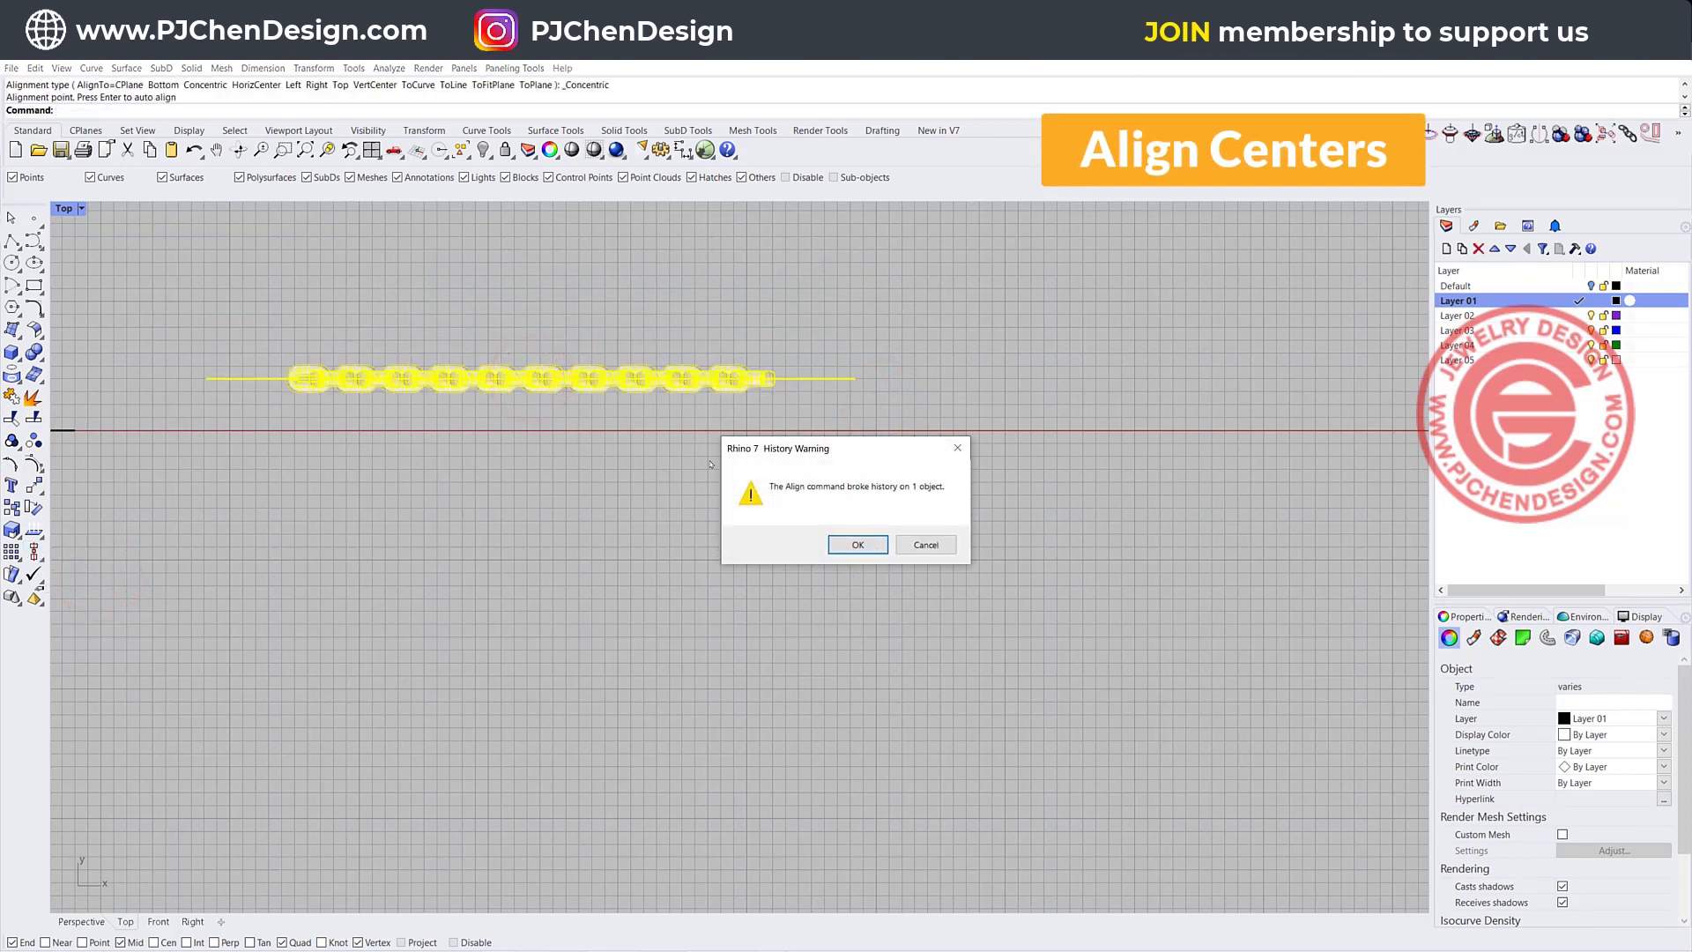
pyautogui.click(852, 541)
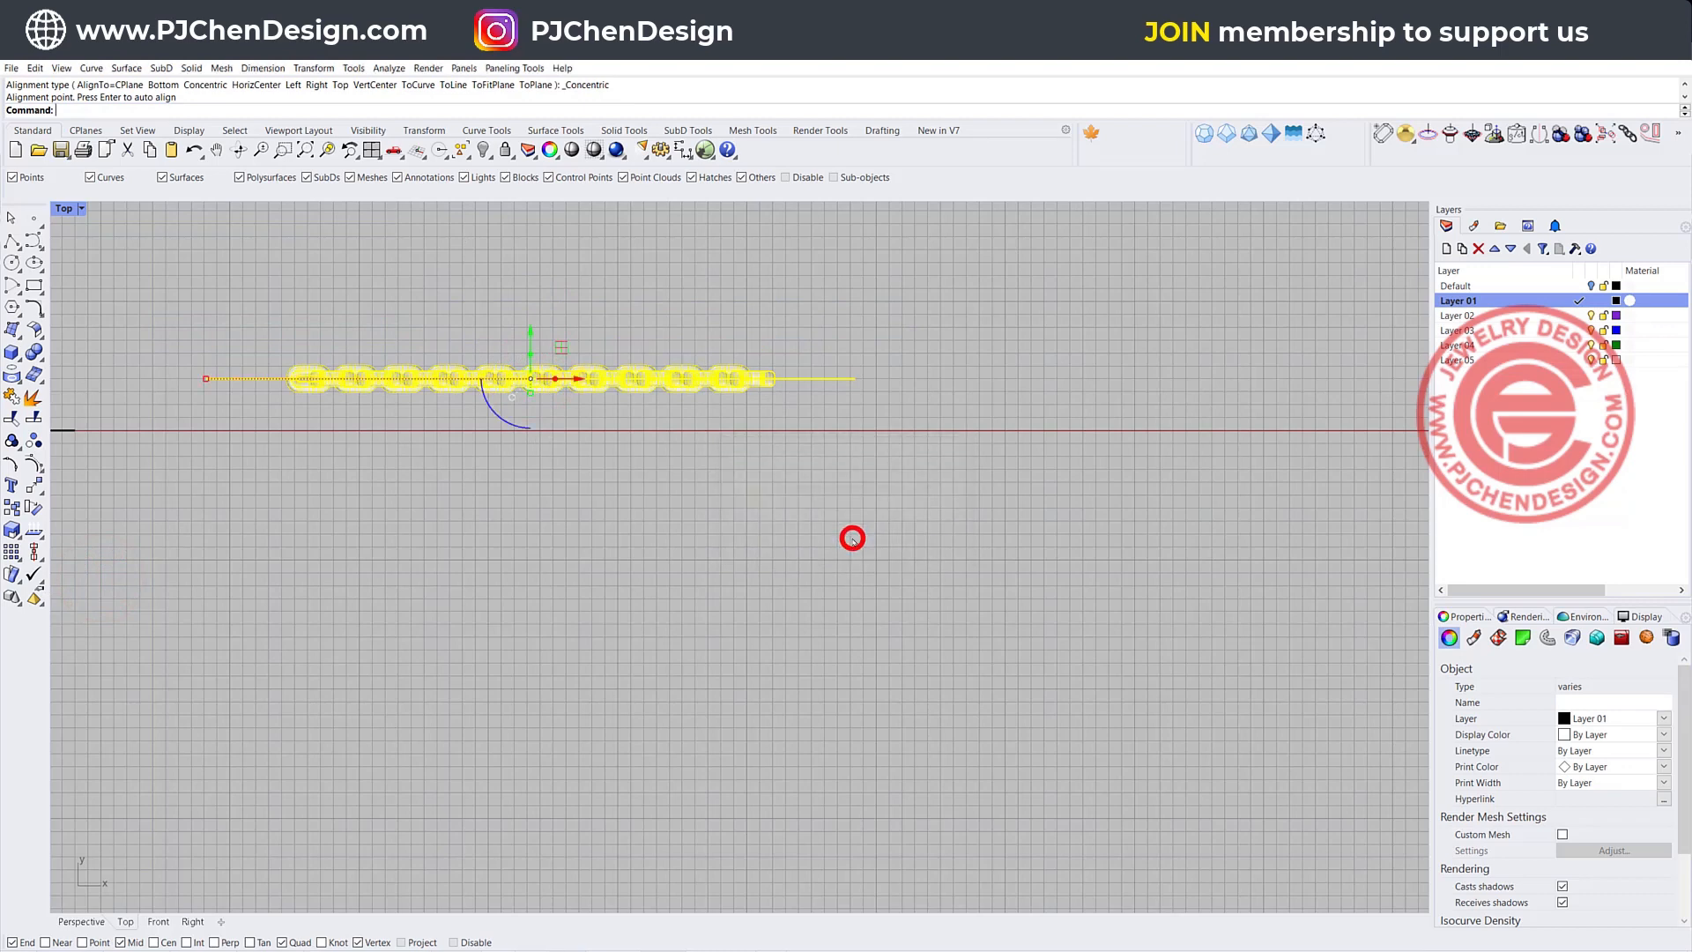
pyautogui.click(852, 536)
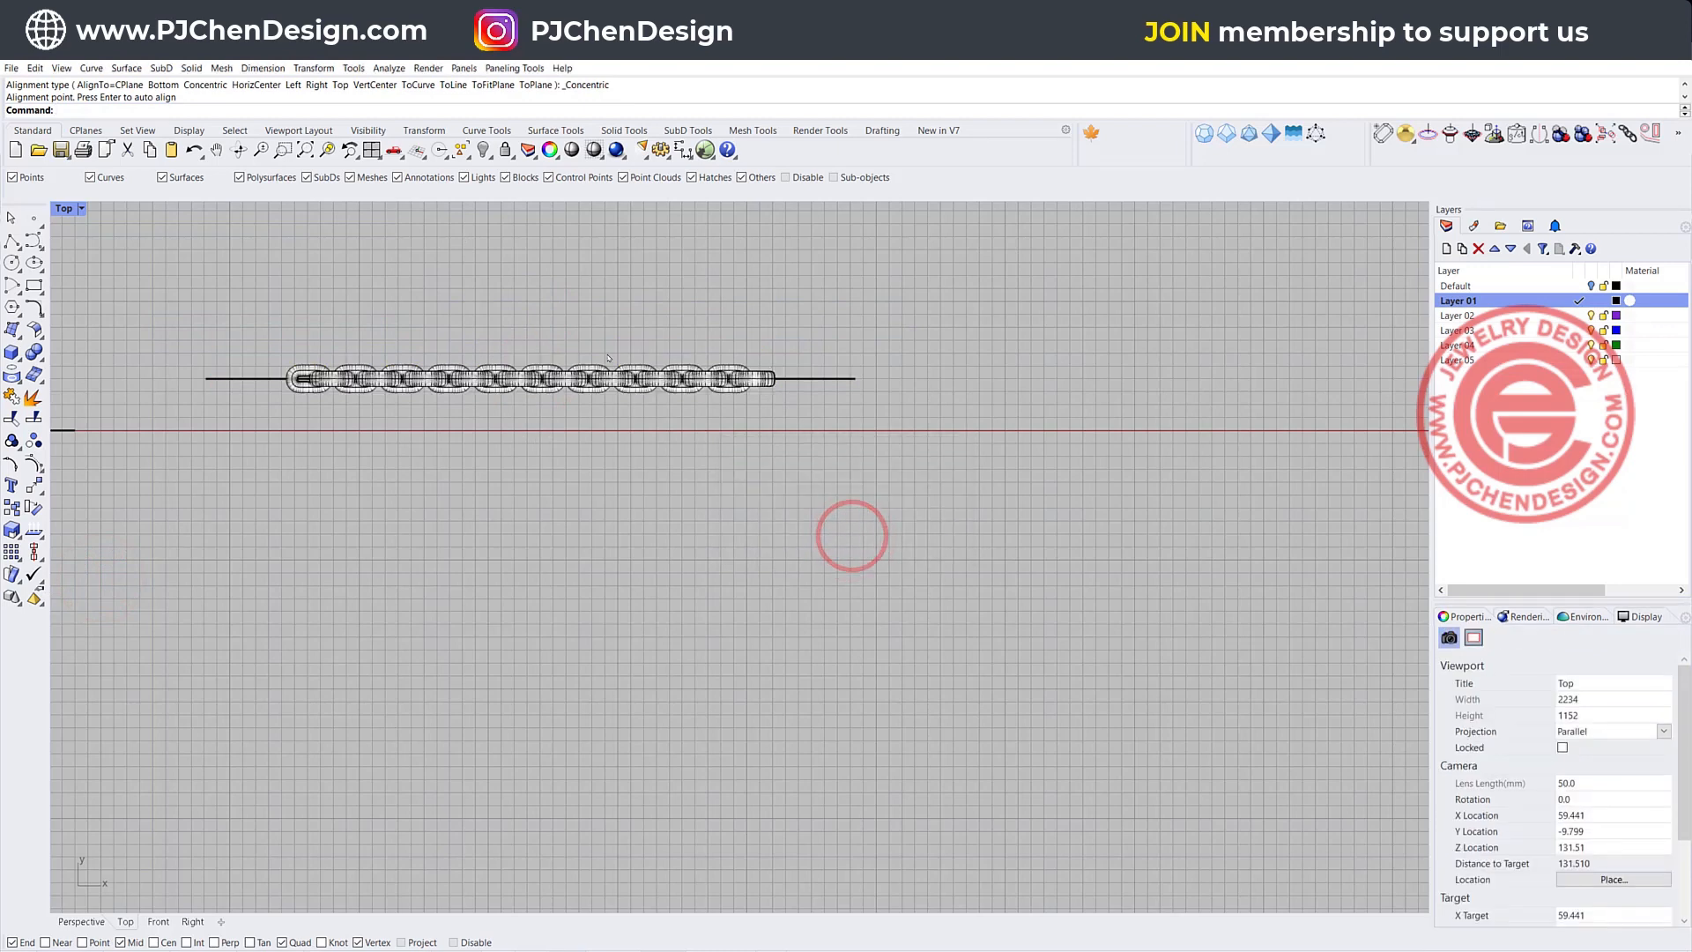
pyautogui.scroll(5, 286, 381)
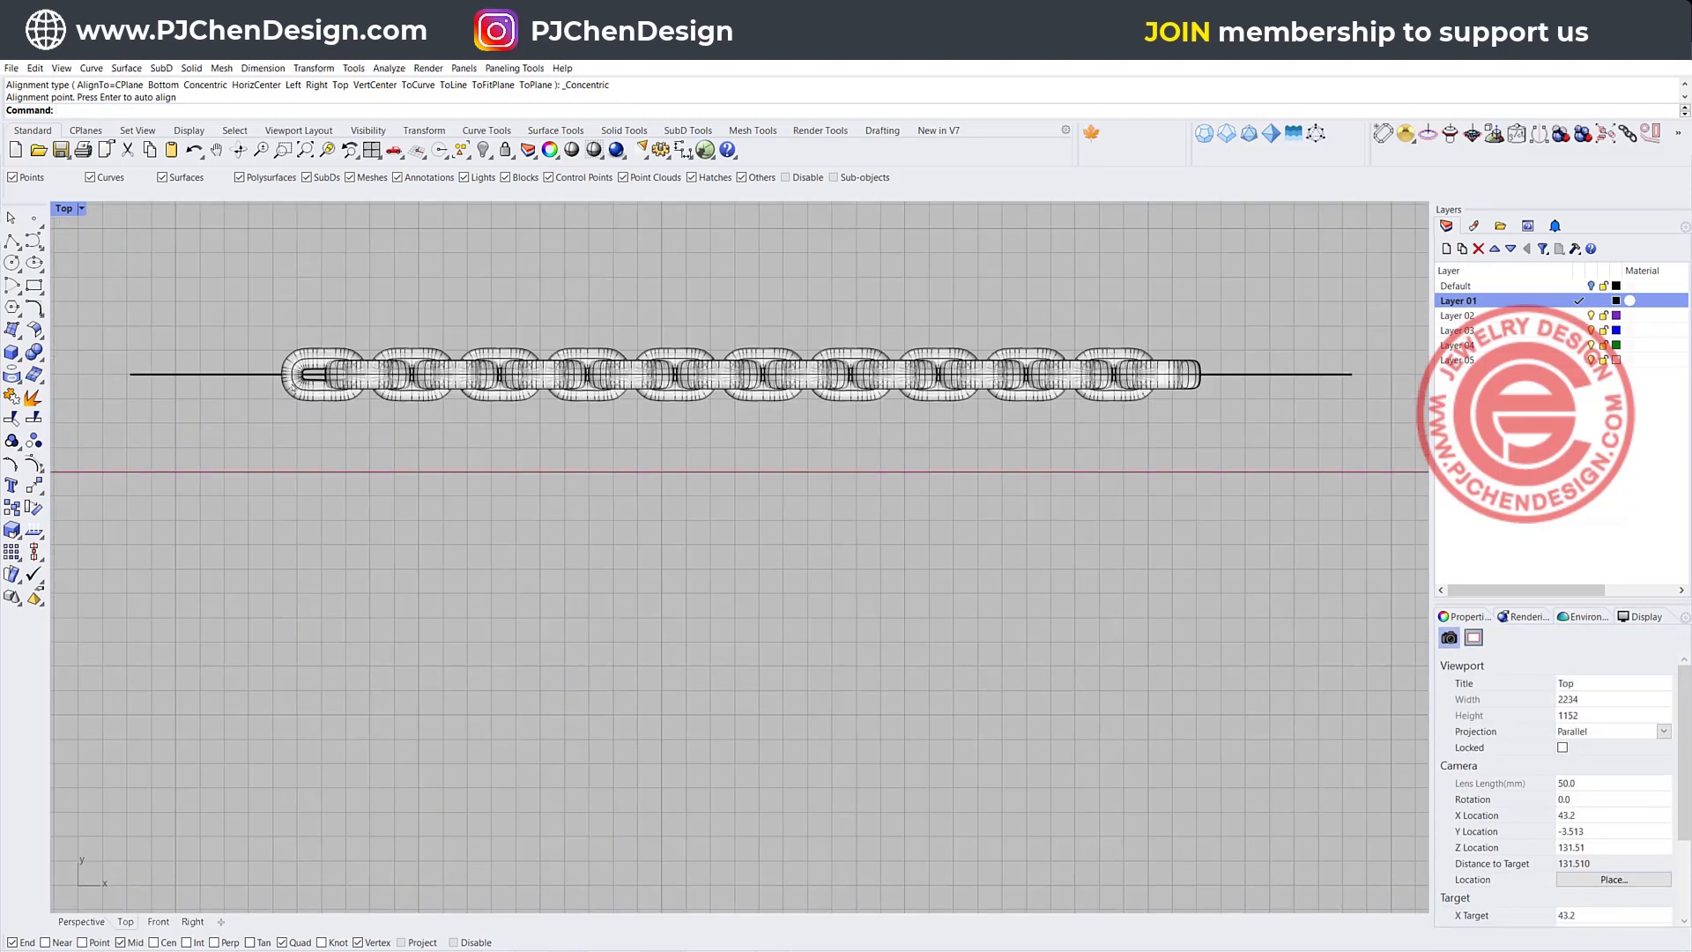
# Ungroup the chain and delete its last link so that both ends finish with a flat-lying link
pyautogui.click(217, 413)
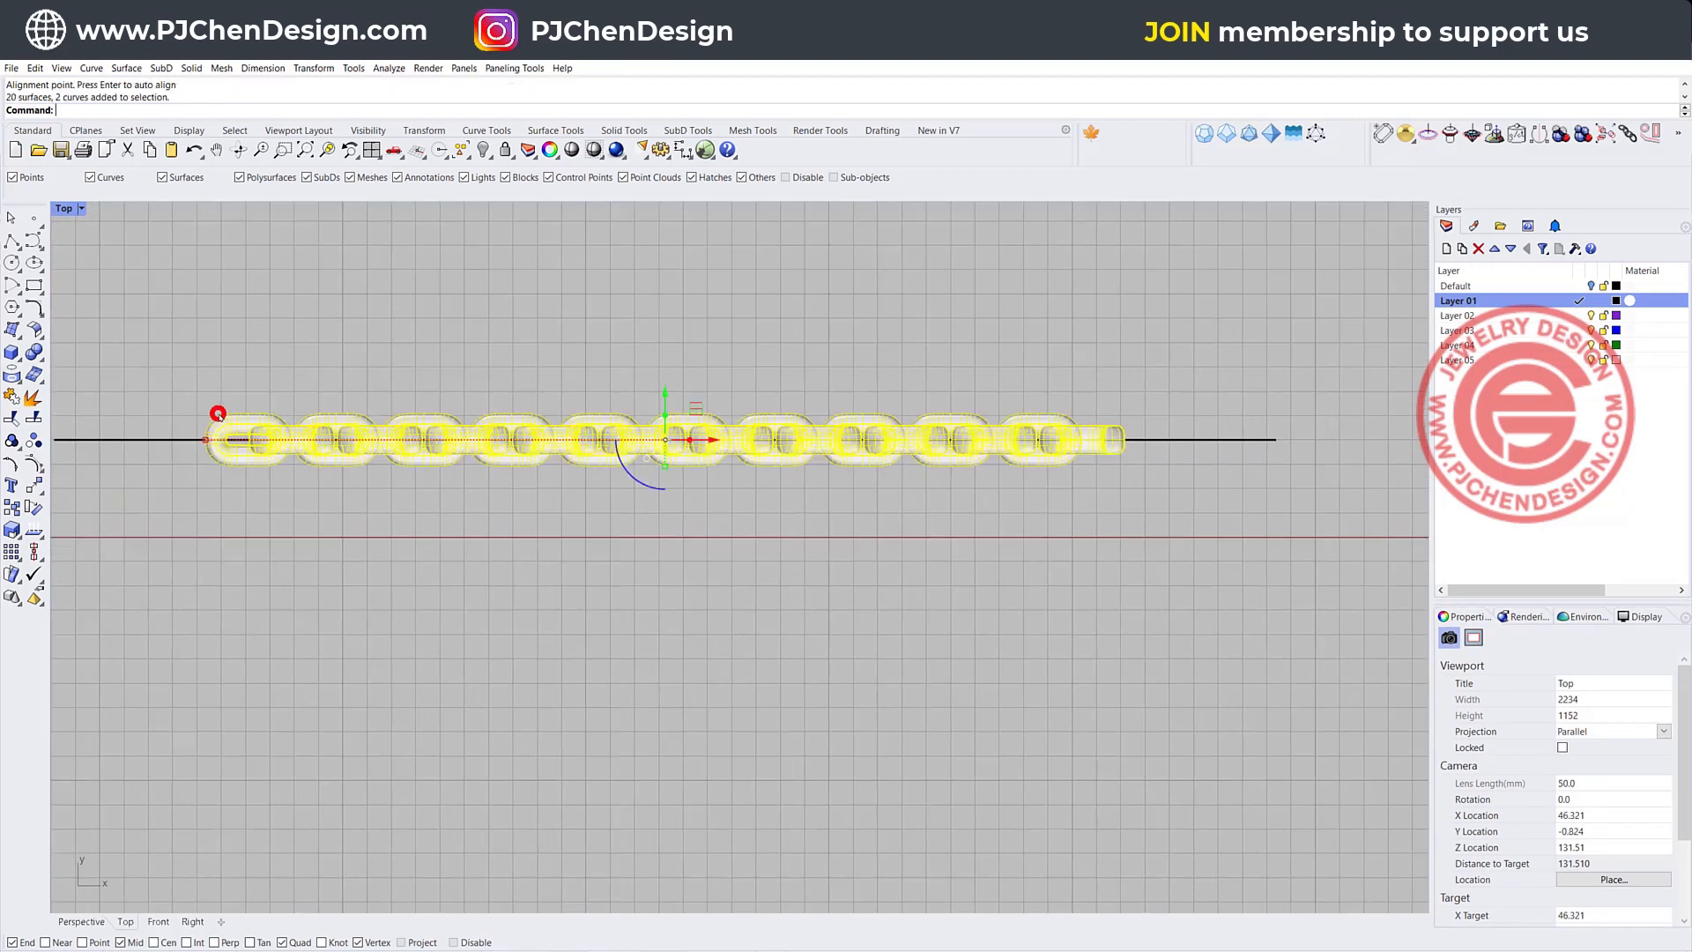
pyautogui.click(34, 438)
pyautogui.click(300, 377)
pyautogui.click(238, 416)
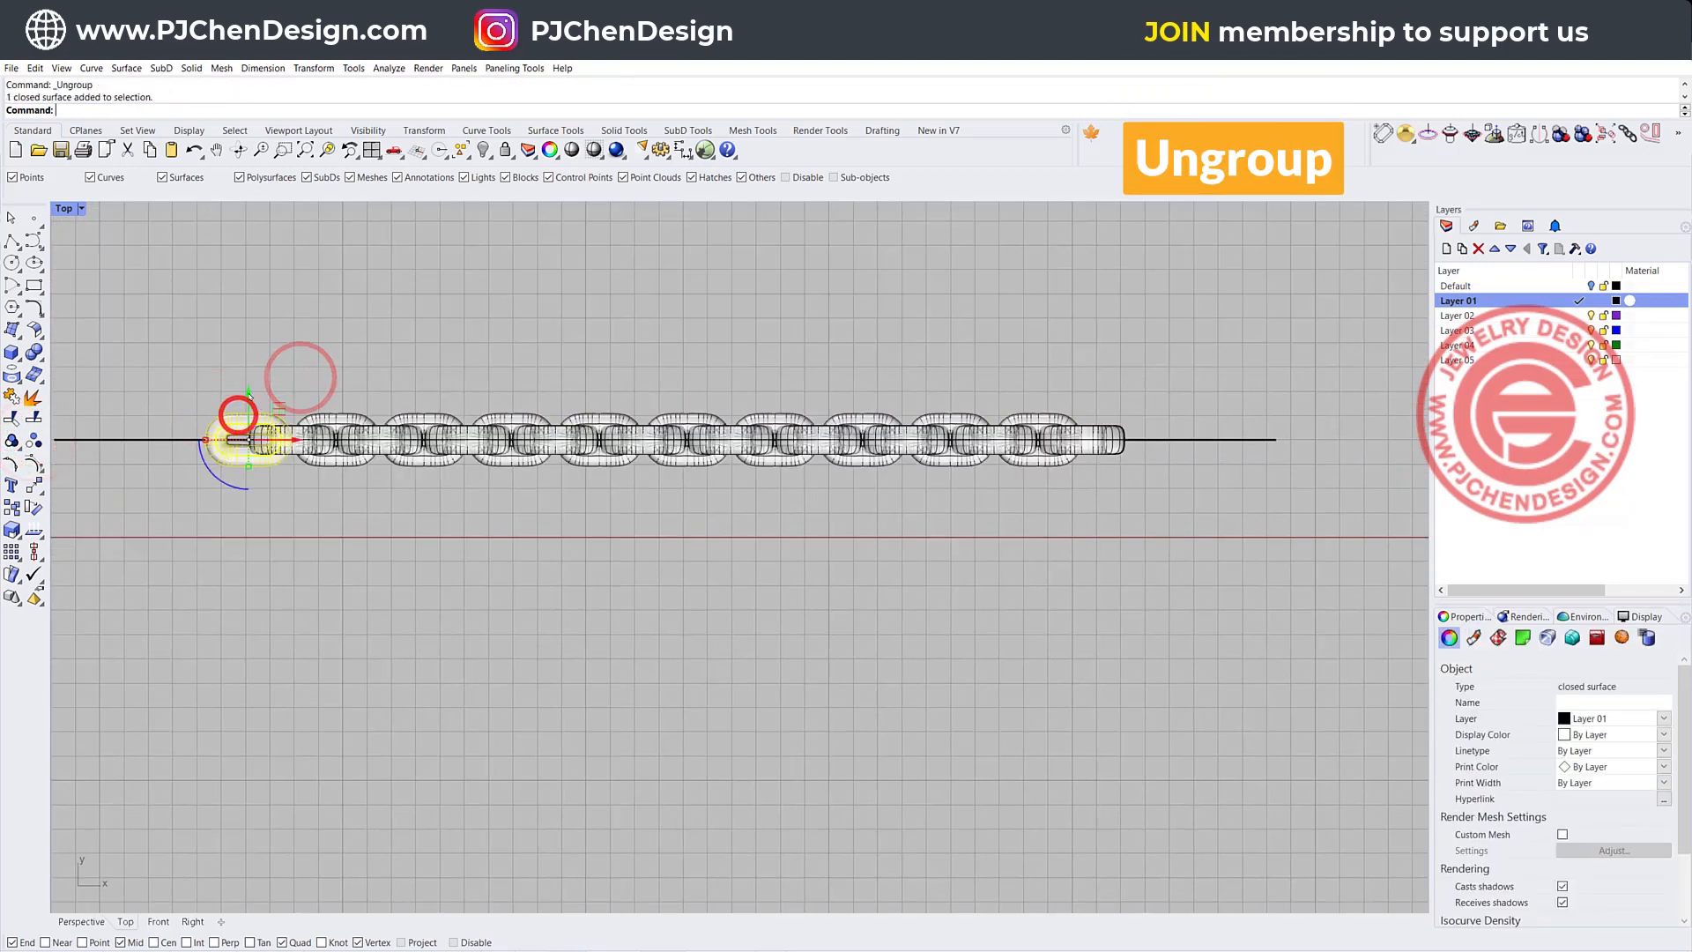
pyautogui.click(1107, 426)
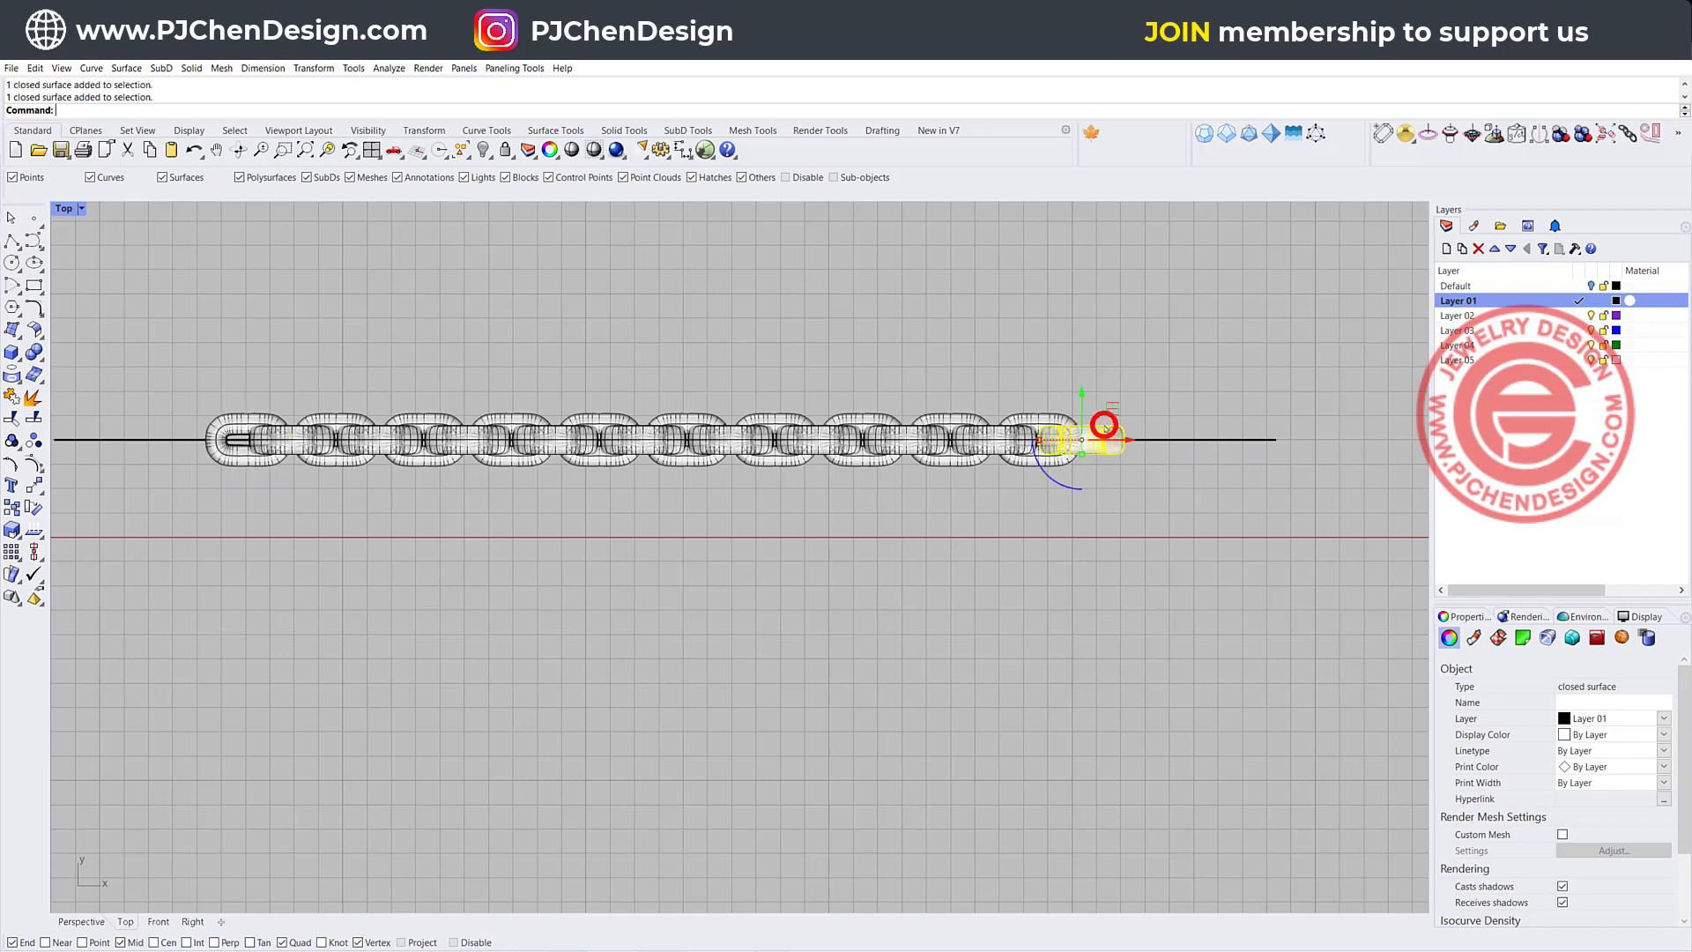
pyautogui.press('Delete')
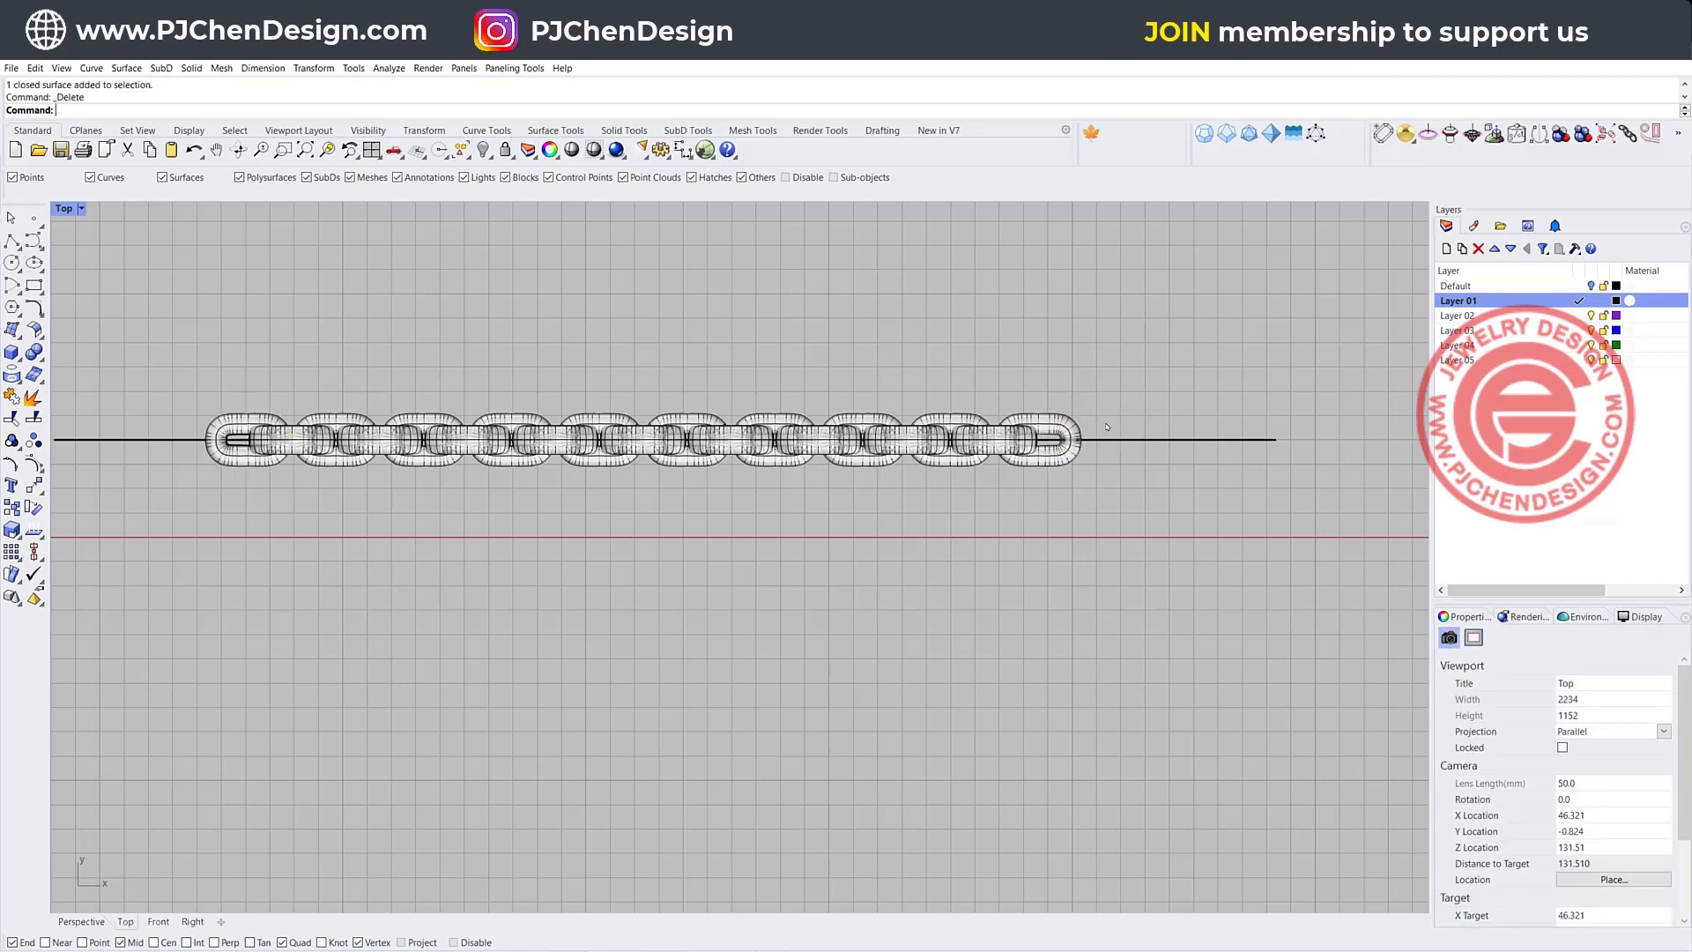
# Group the remaining chain links together with the curves inside them, leaving out the unrolled line
pyautogui.moveTo(152, 366); pyautogui.dragTo(1135, 482)
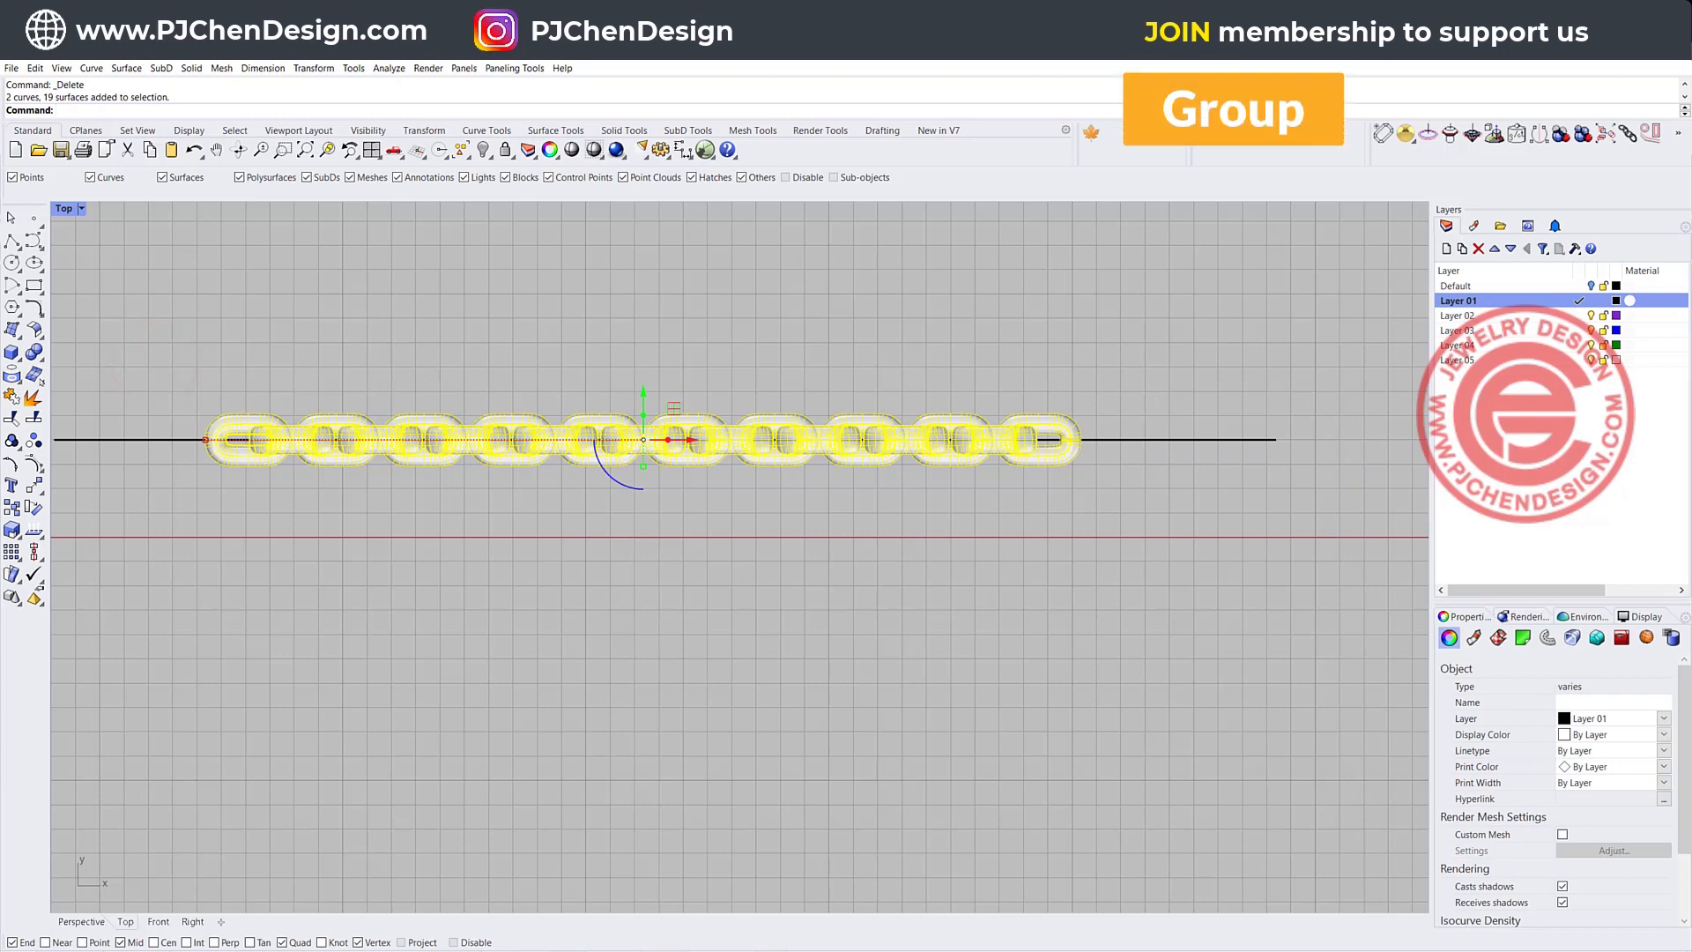
pyautogui.click(12, 438)
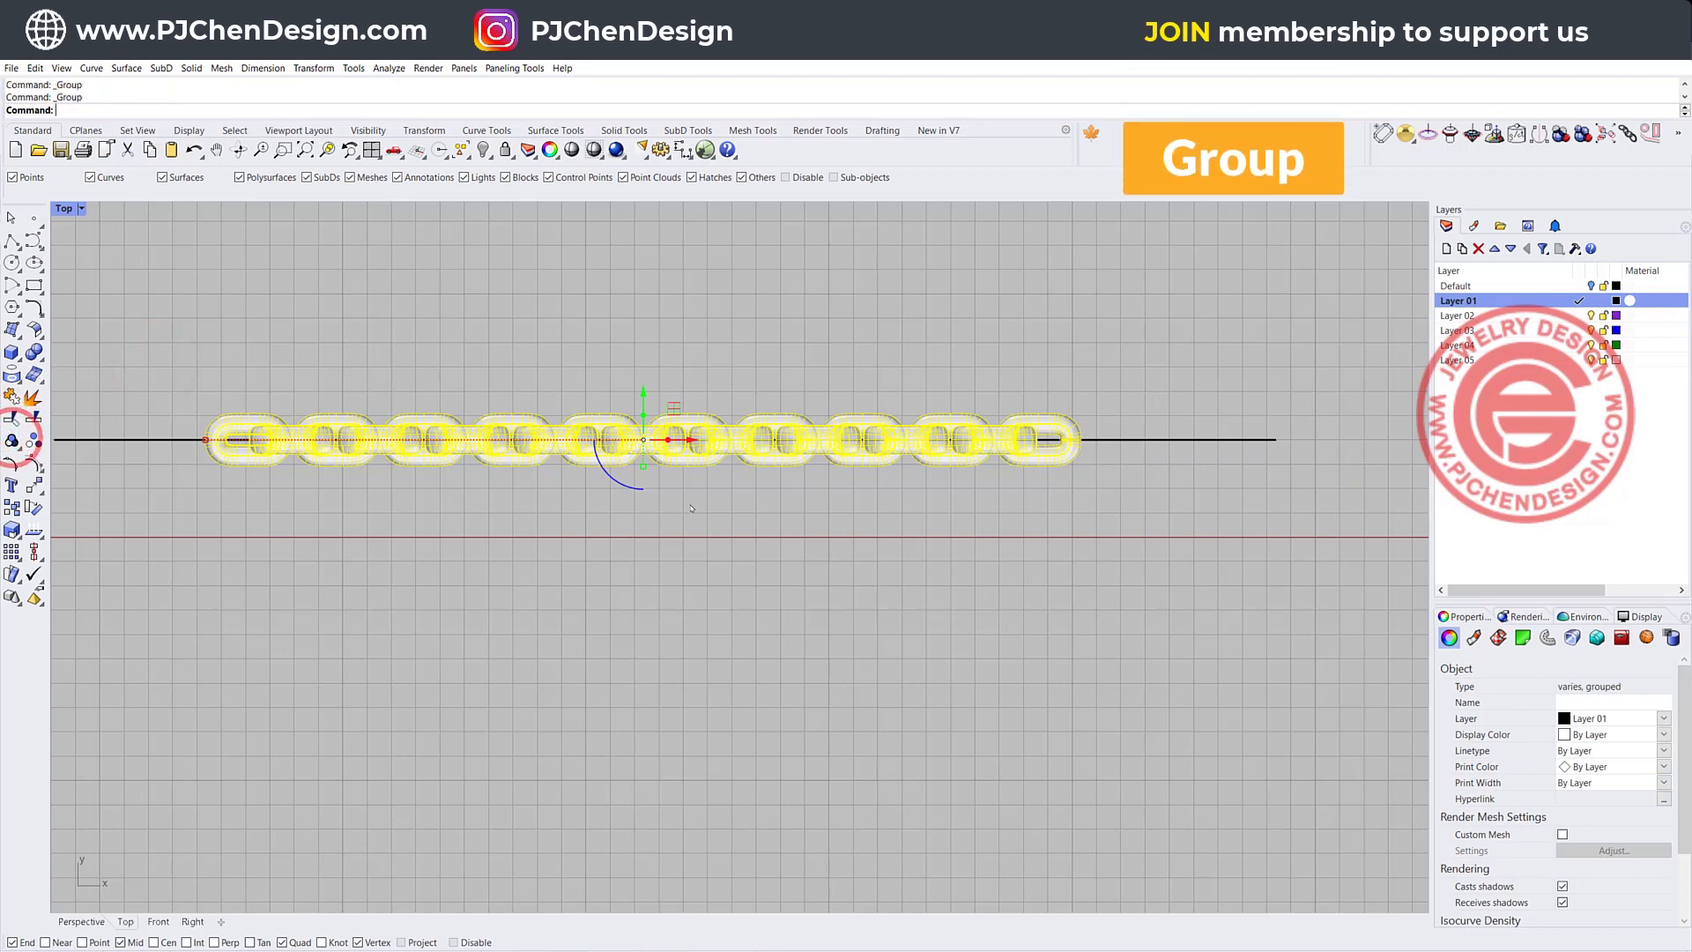
pyautogui.click(706, 499)
pyautogui.click(827, 525)
# Align the centers of the regrouped chain and the unrolled line
pyautogui.hotkey('ctrl', 'a')
pyautogui.click(42, 558)
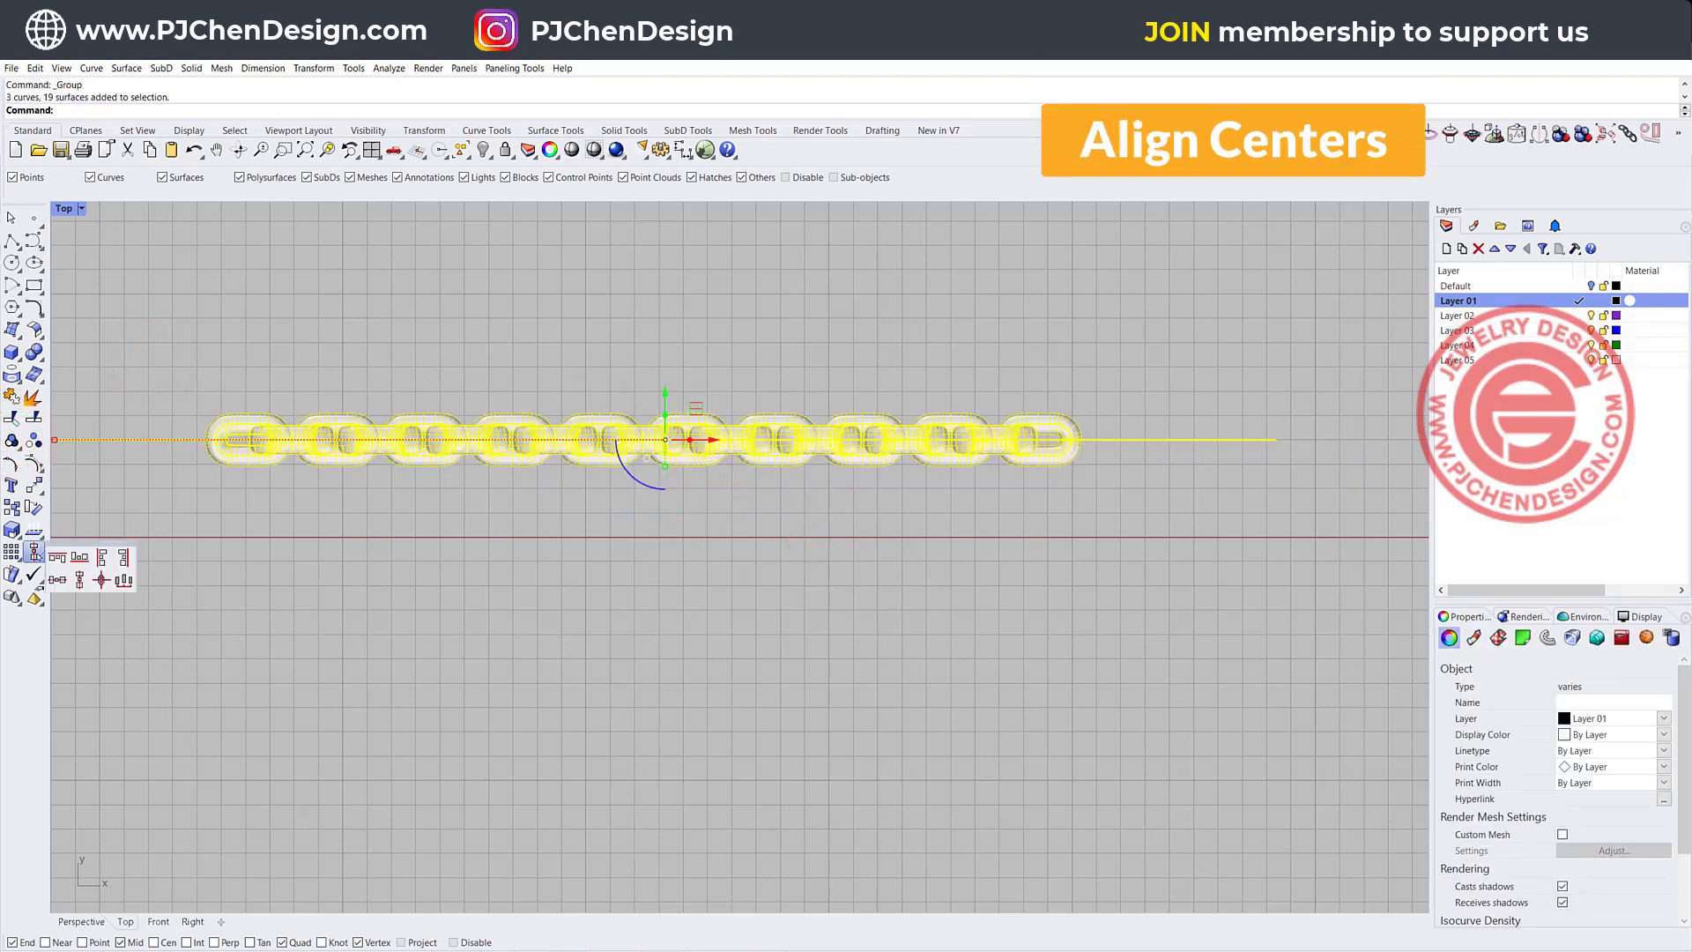
pyautogui.click(98, 577)
pyautogui.click(593, 472)
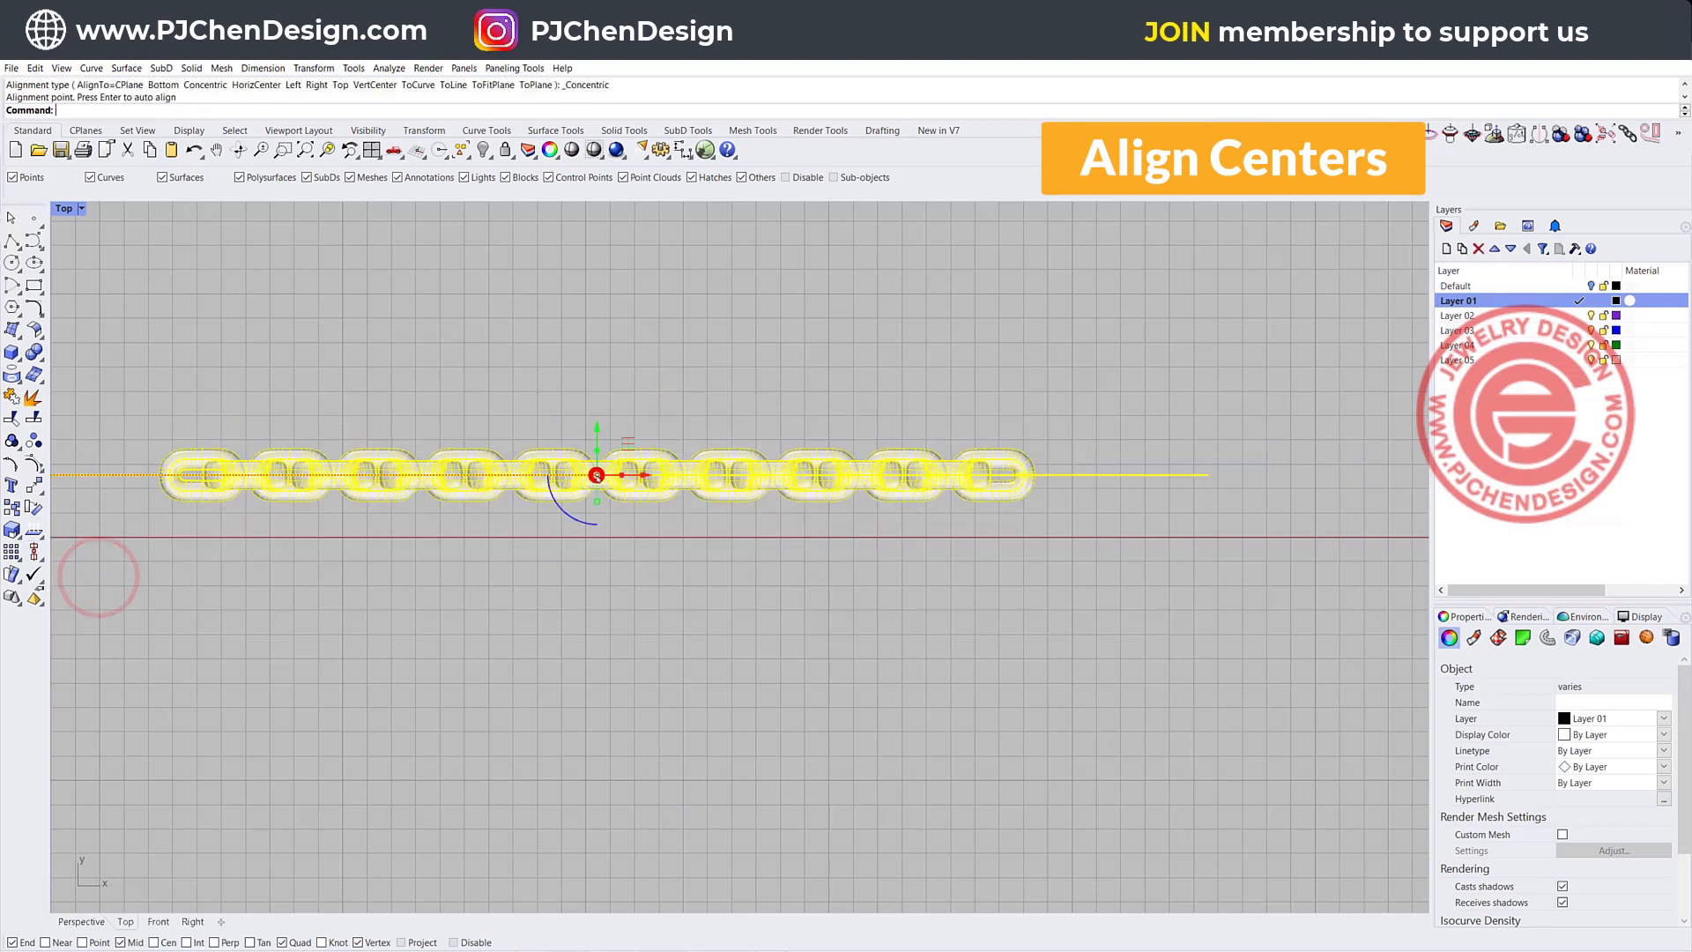
pyautogui.scroll(-2, 673, 385)
pyautogui.click(867, 341)
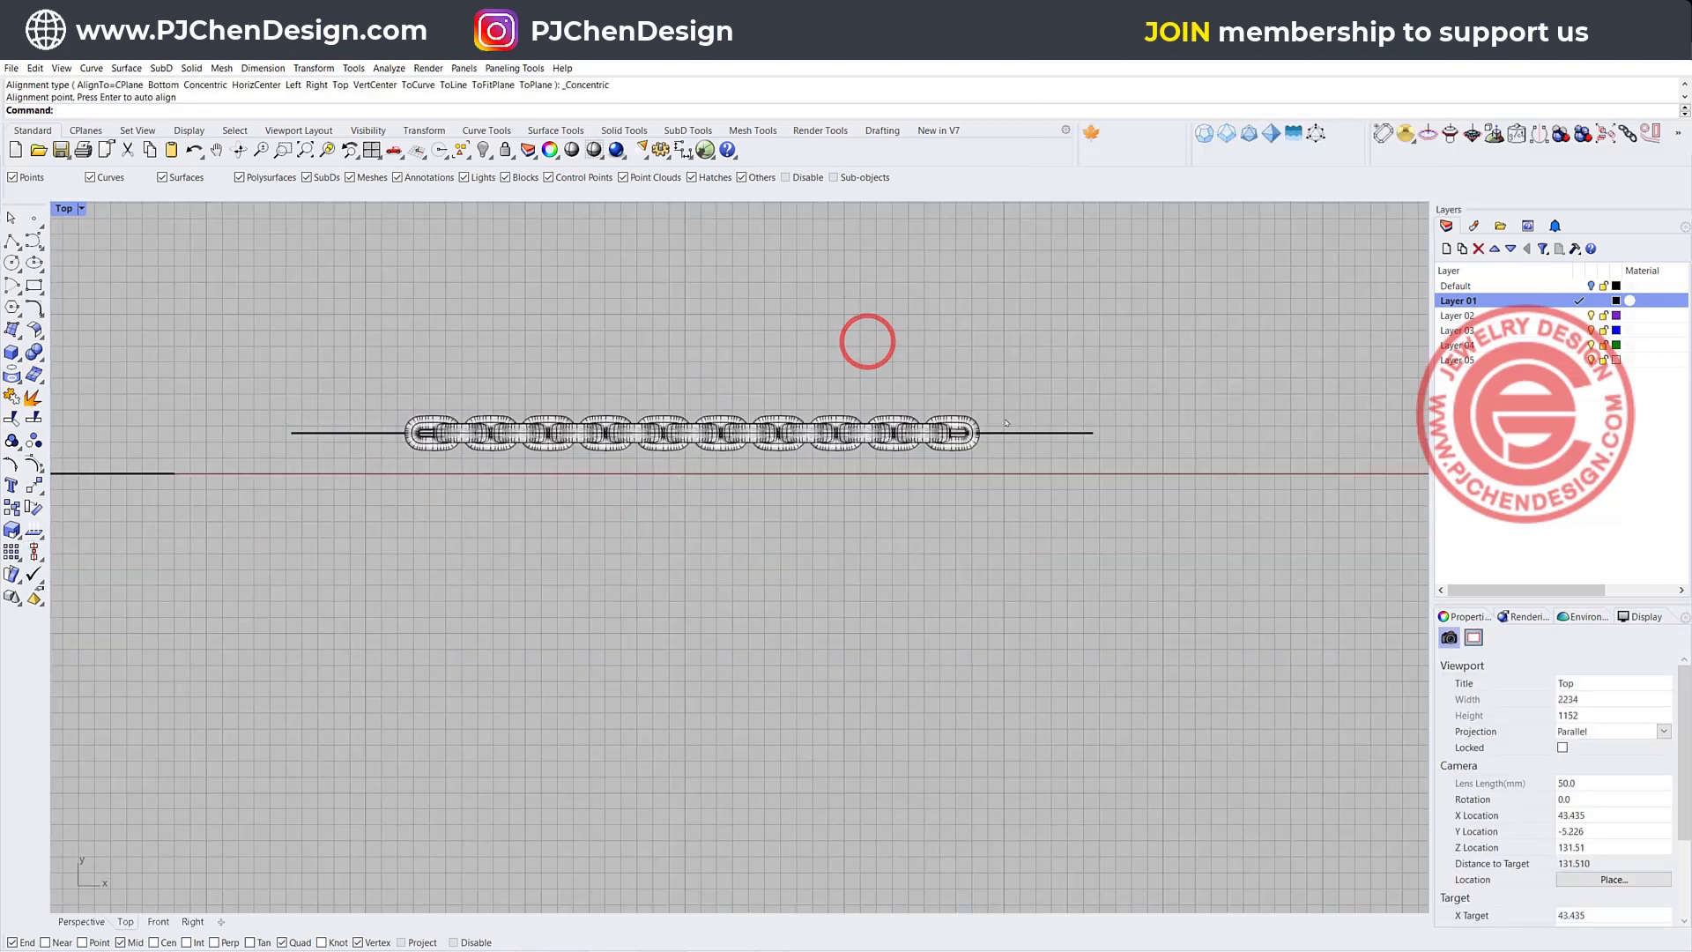
pyautogui.scroll(-2, 778, 520)
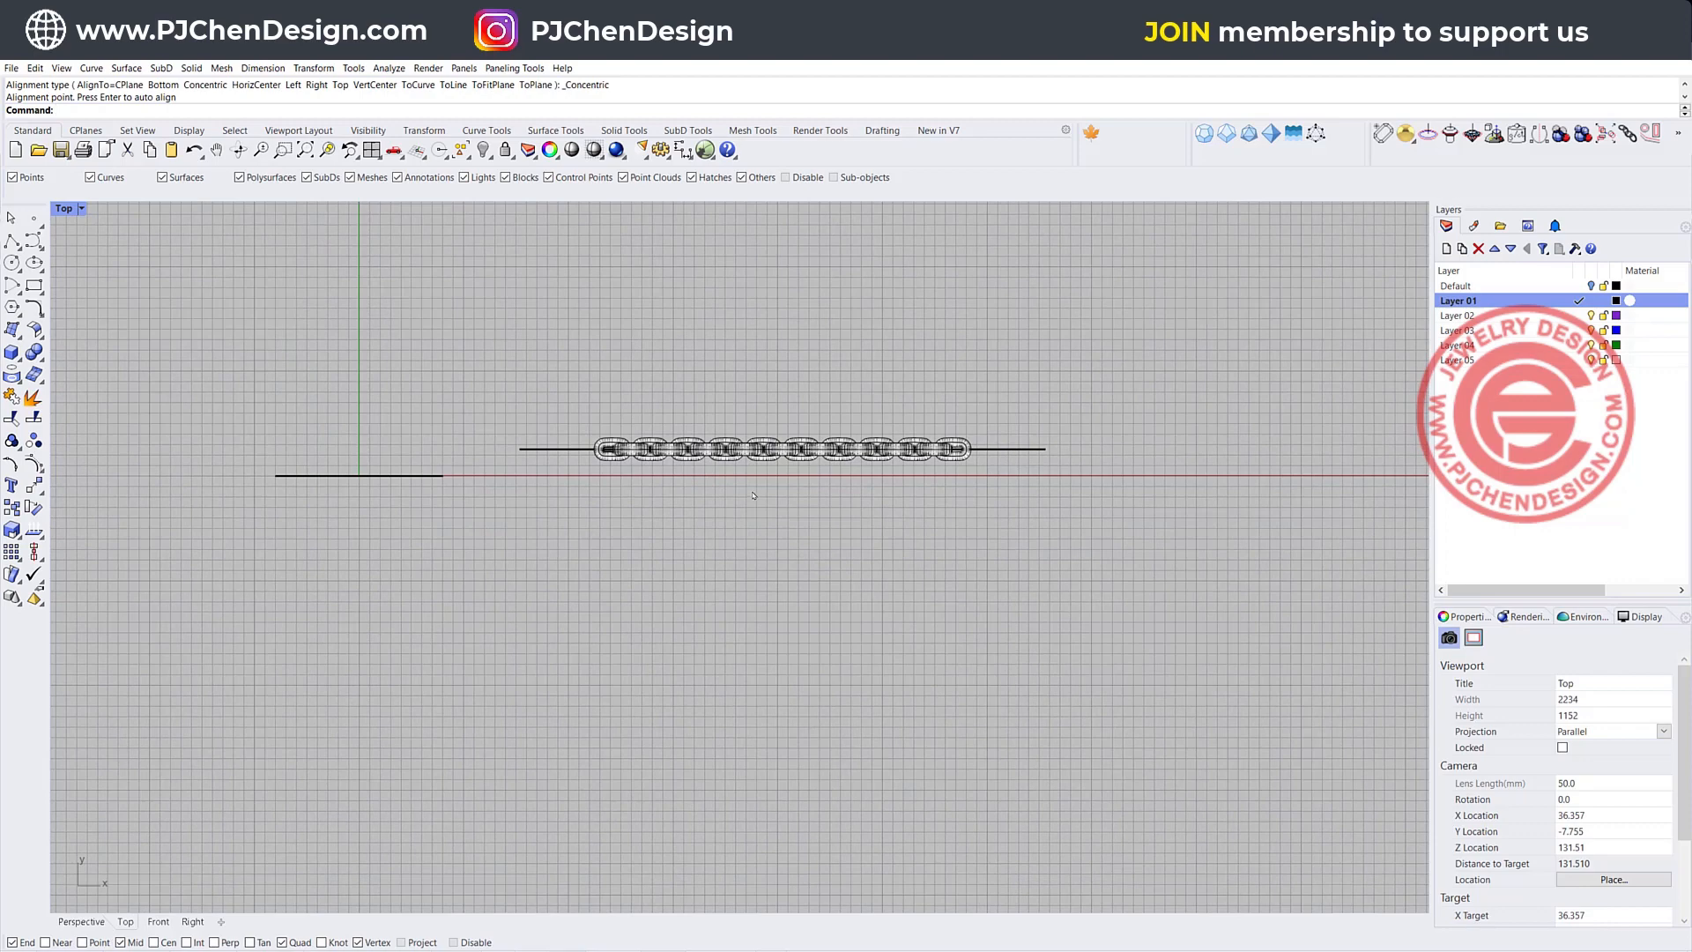
pyautogui.scroll(3, 680, 456)
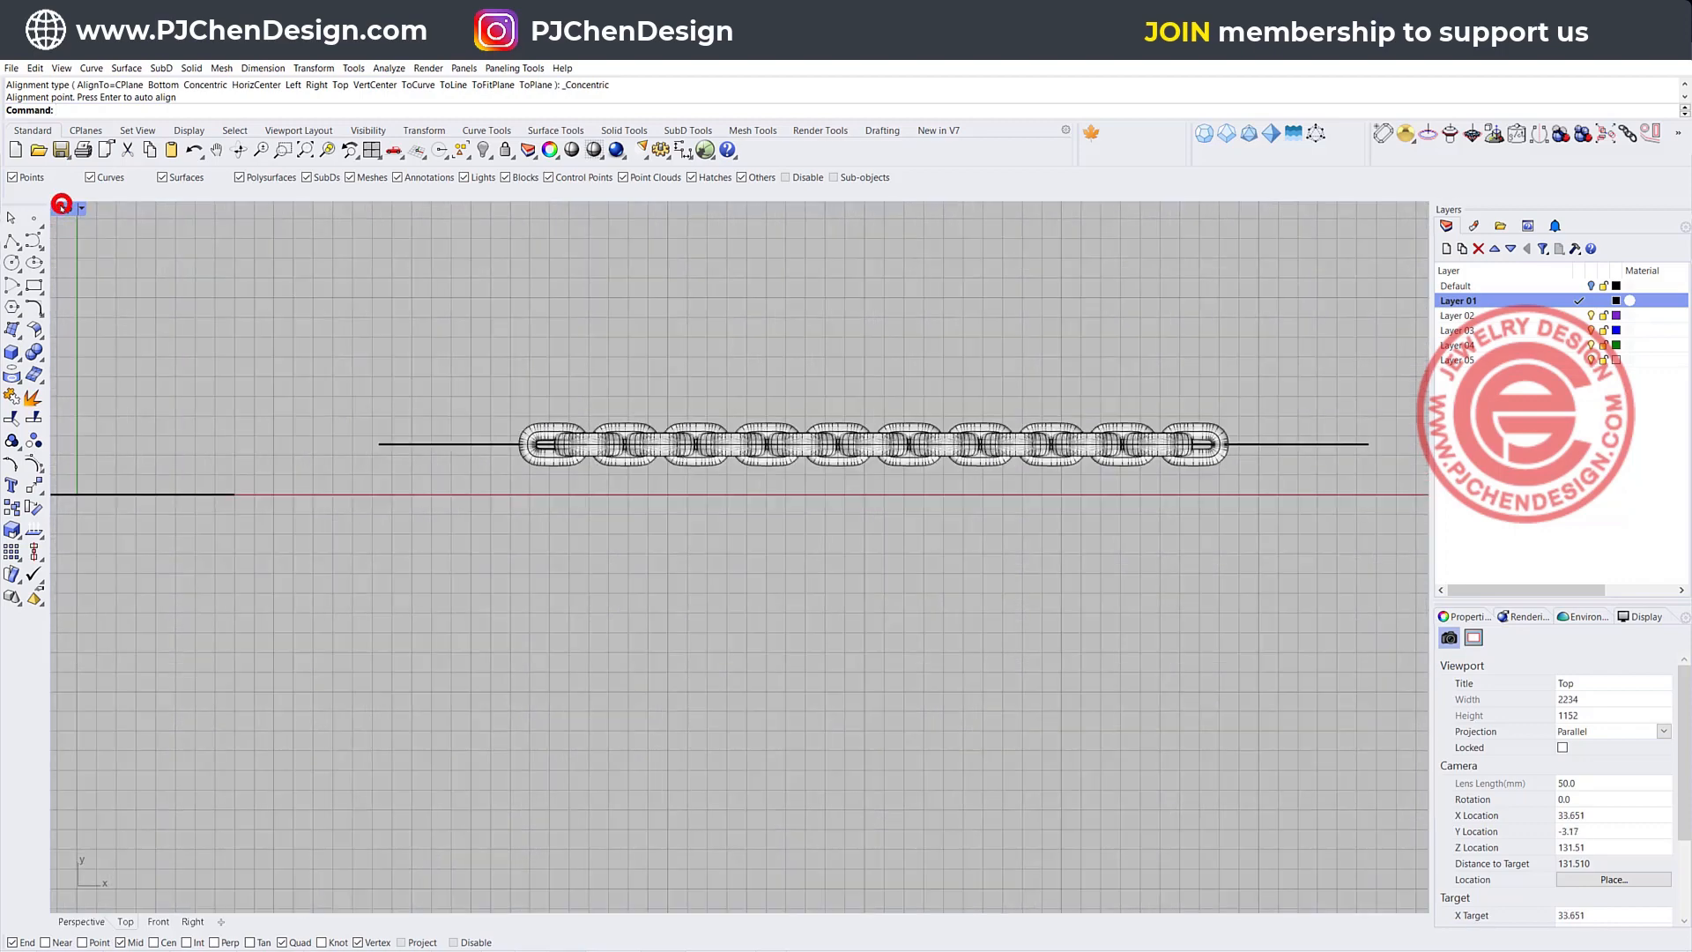
# Return to the four-viewport layout, select the unrolled line and set the Perspective view to Ghosted display
pyautogui.doubleClick(62, 204)
pyautogui.click(275, 323)
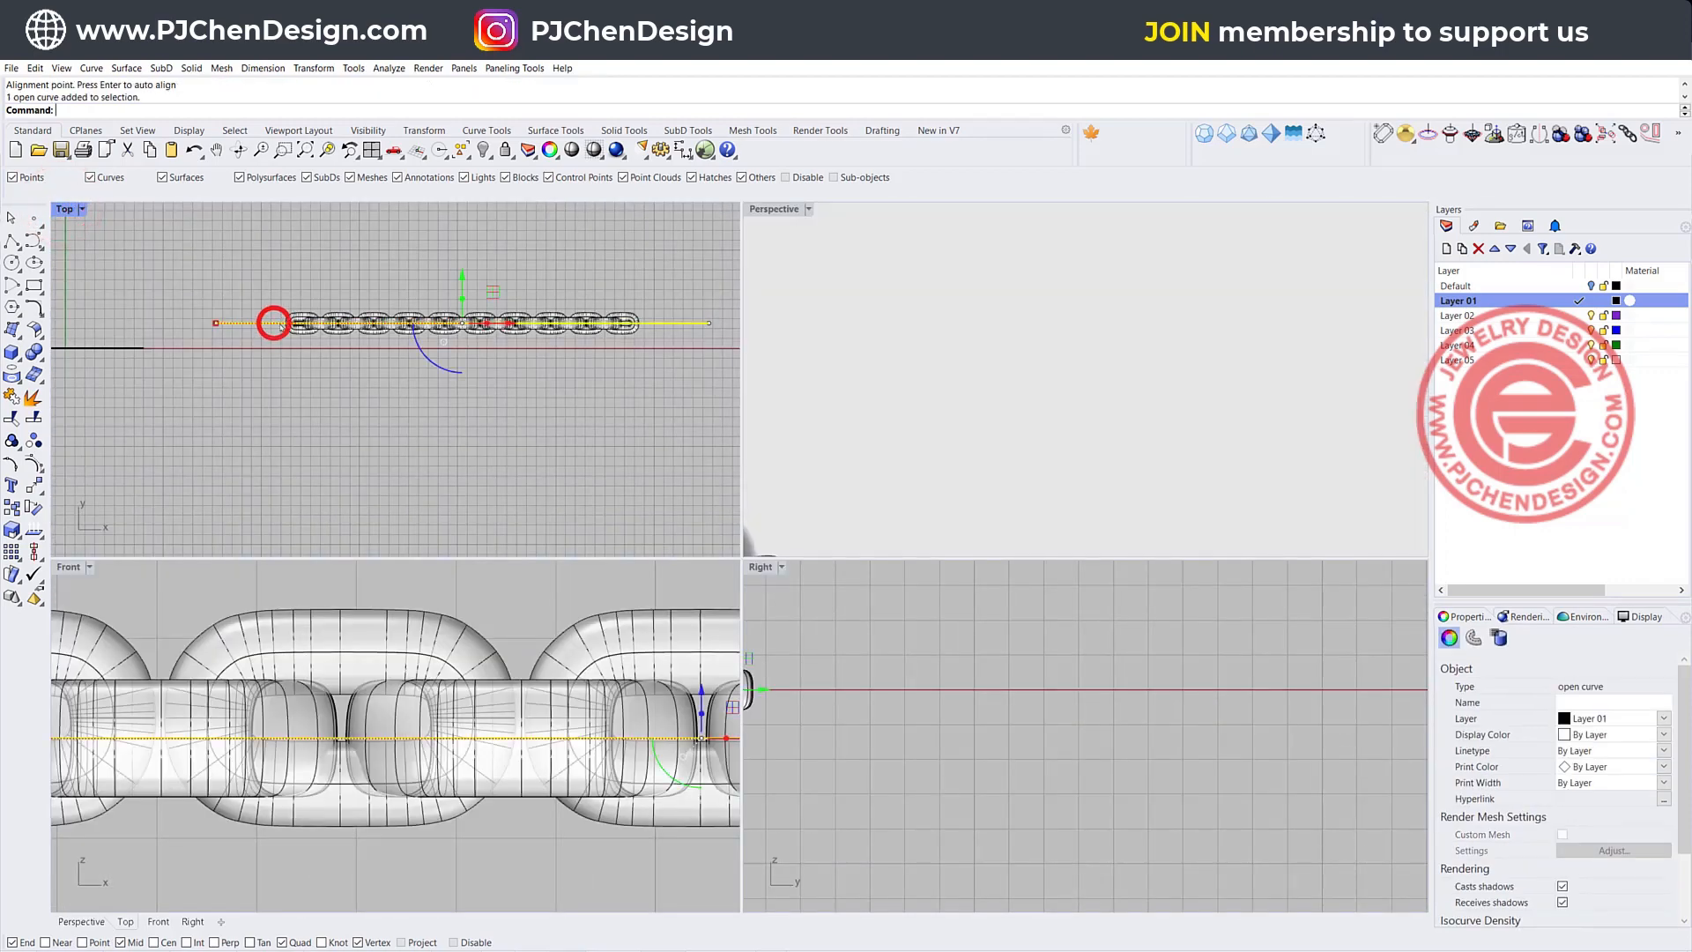
pyautogui.click(808, 209)
pyautogui.click(802, 315)
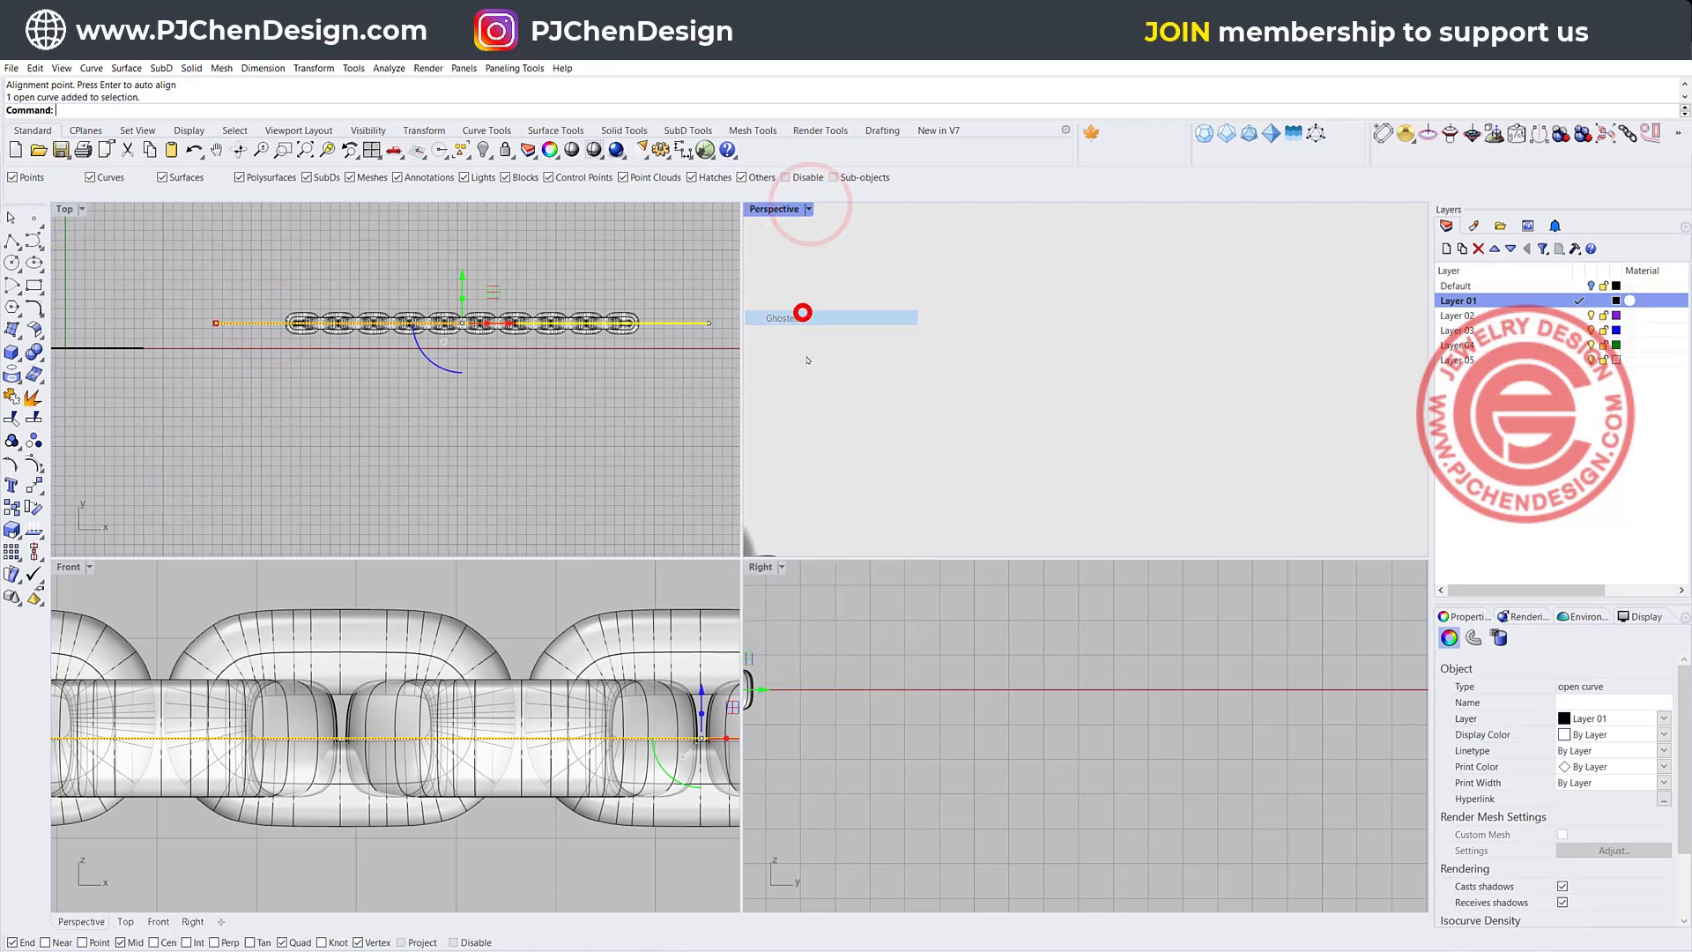
# Move the unrolled line straight down in the Front view to just above the lower edge of the flat-lying links
pyautogui.scroll(-5, 952, 692)
pyautogui.moveTo(967, 703); pyautogui.dragTo(1057, 676, button='right')
pyautogui.scroll(6, 1058, 677)
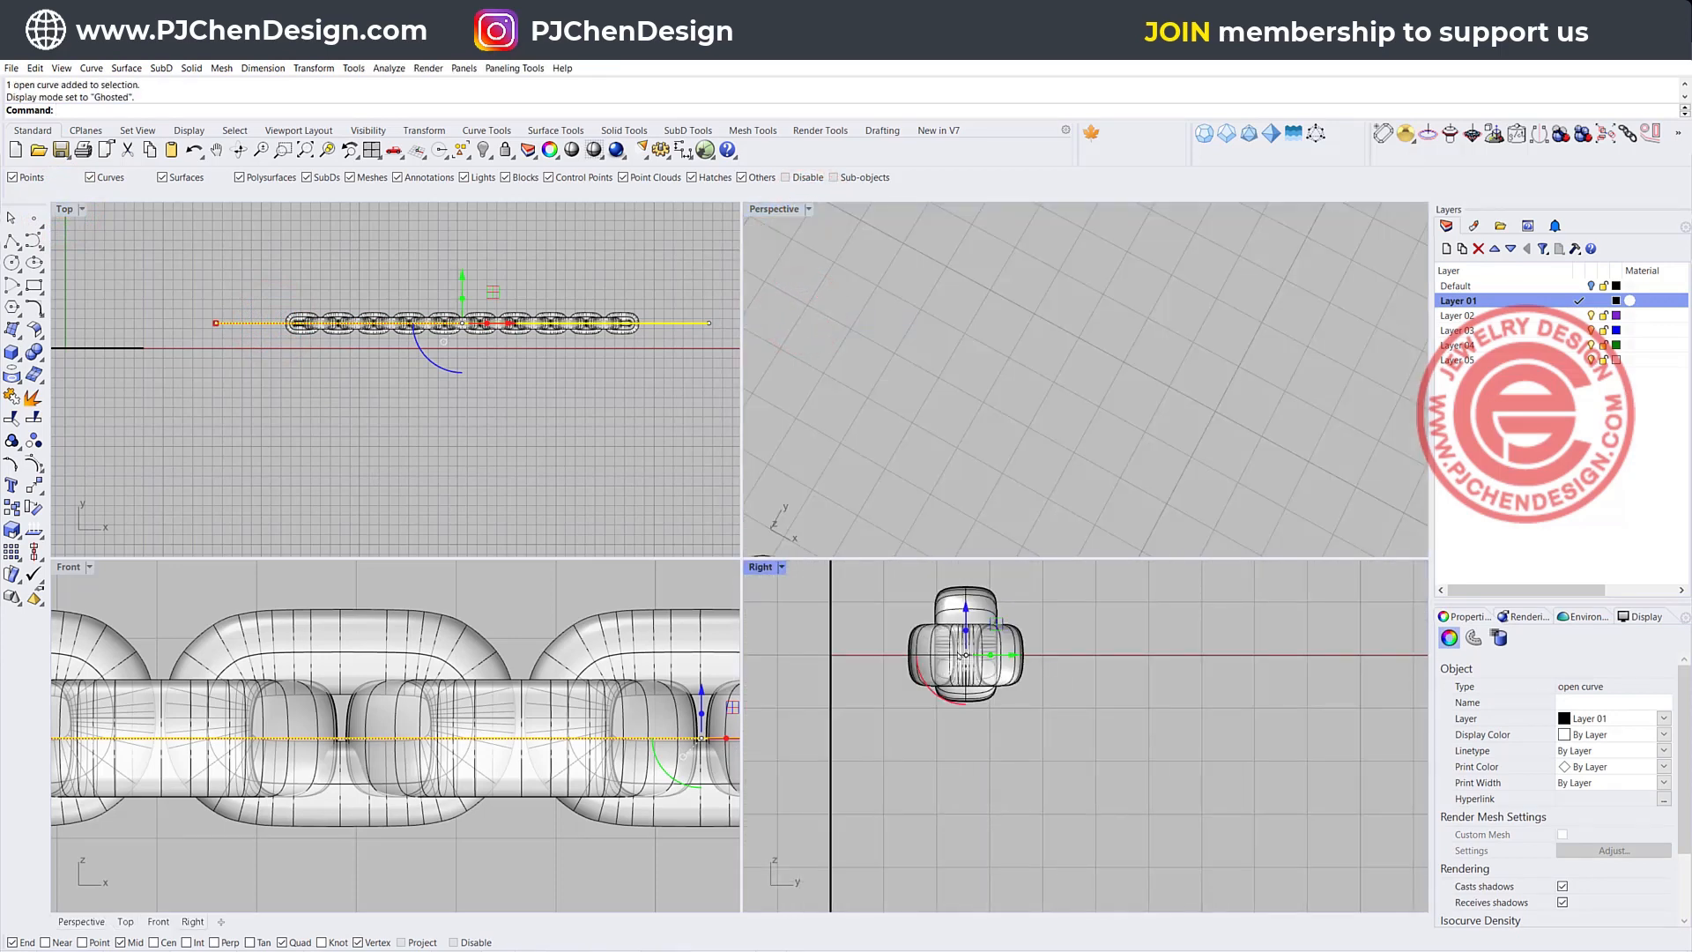
pyautogui.scroll(-2, 366, 752)
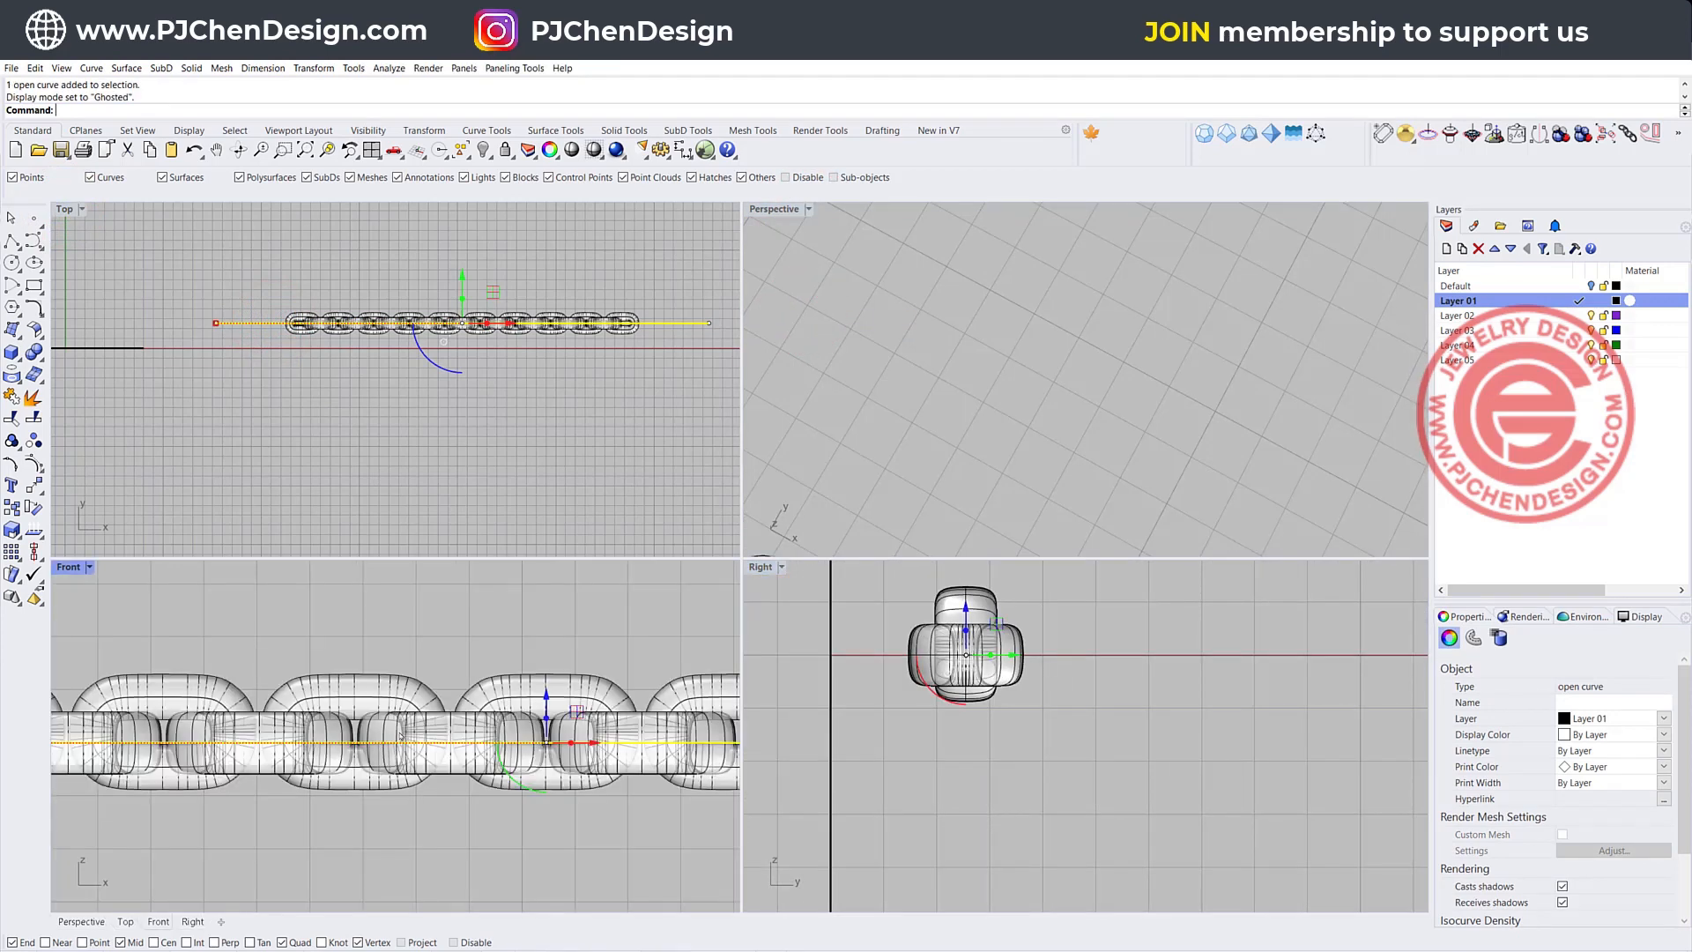
pyautogui.moveTo(547, 698); pyautogui.dragTo(548, 727)
pyautogui.scroll(3, 482, 759)
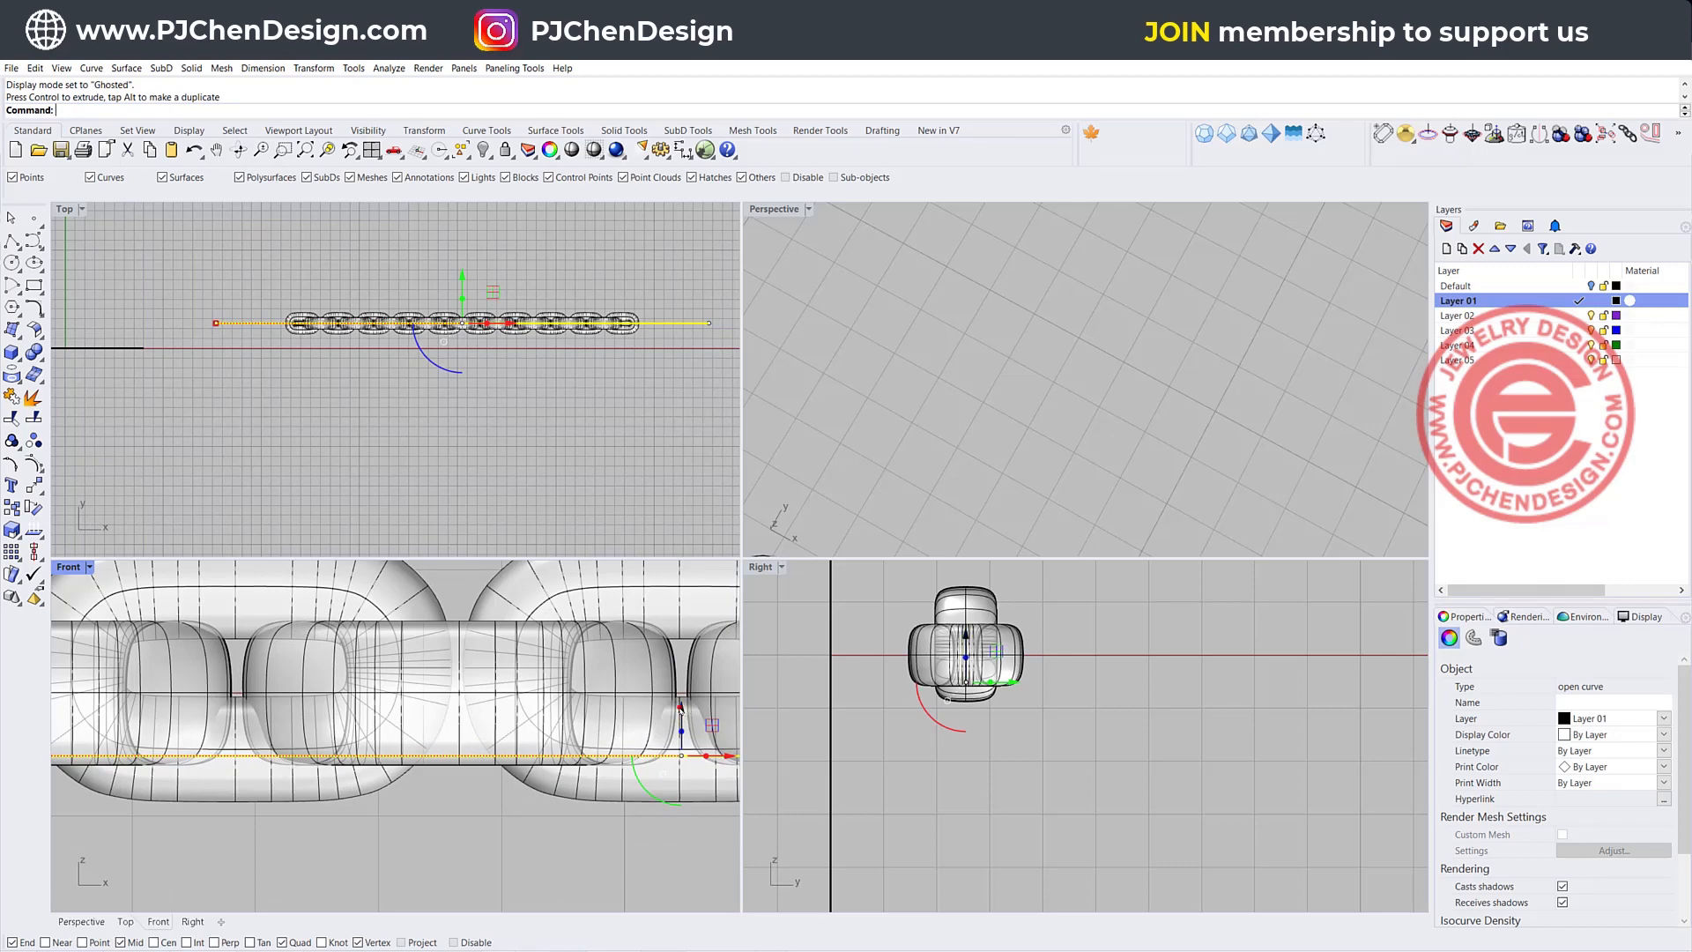
pyautogui.moveTo(680, 709); pyautogui.dragTo(680, 713)
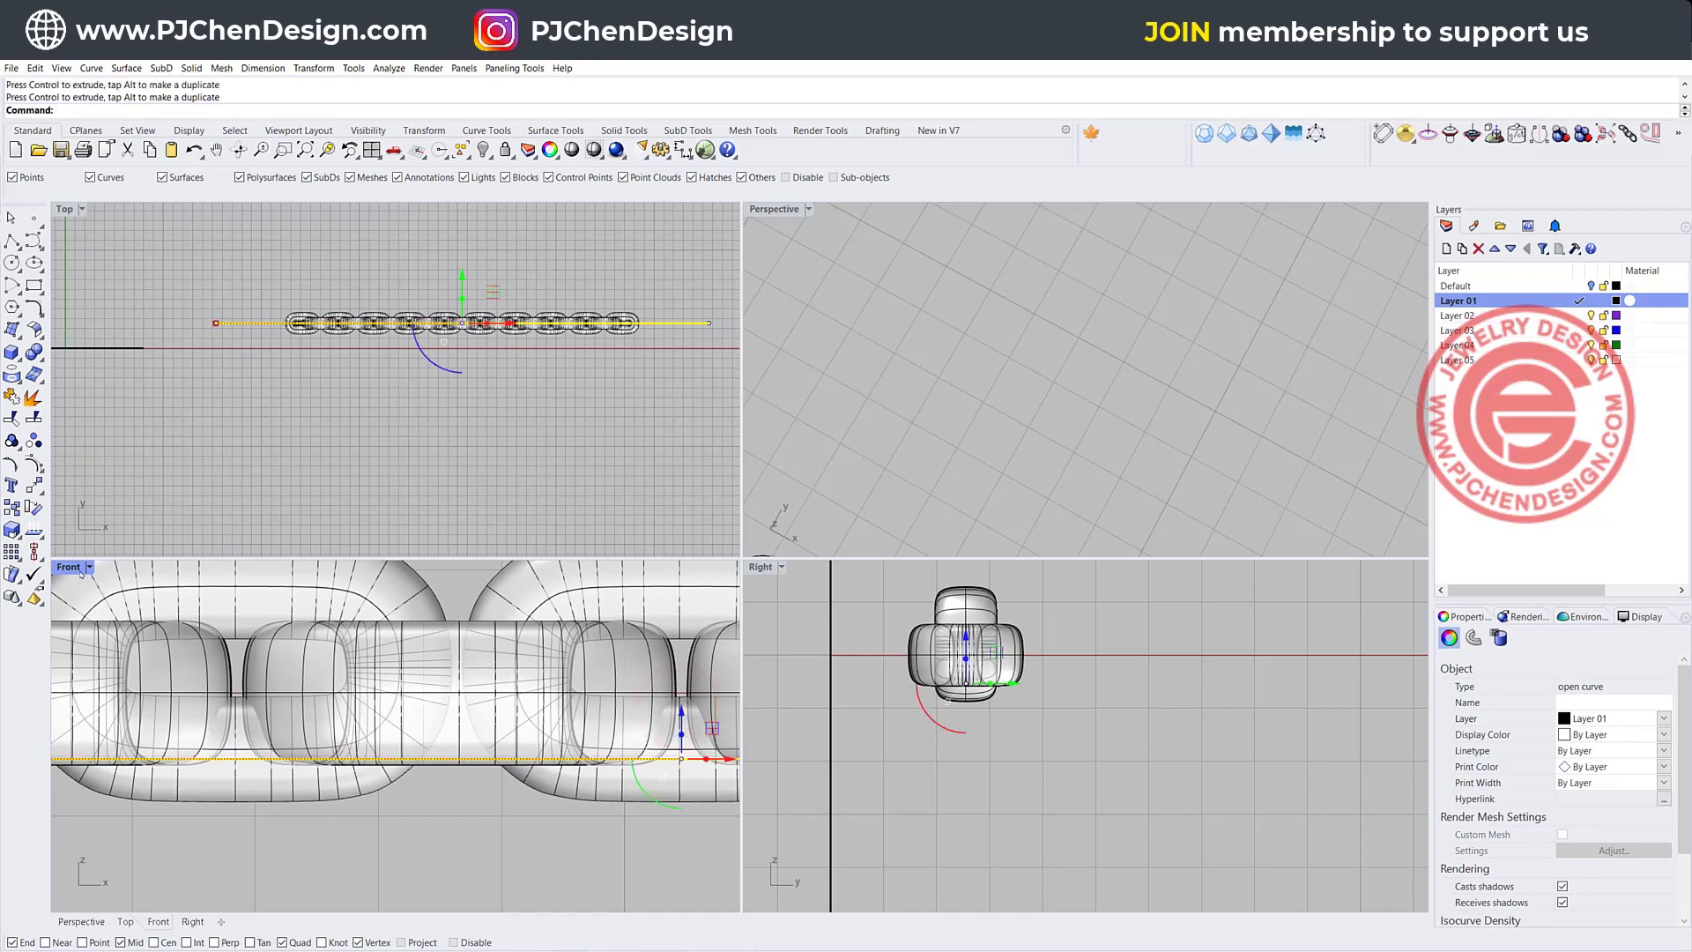
pyautogui.doubleClick(81, 569)
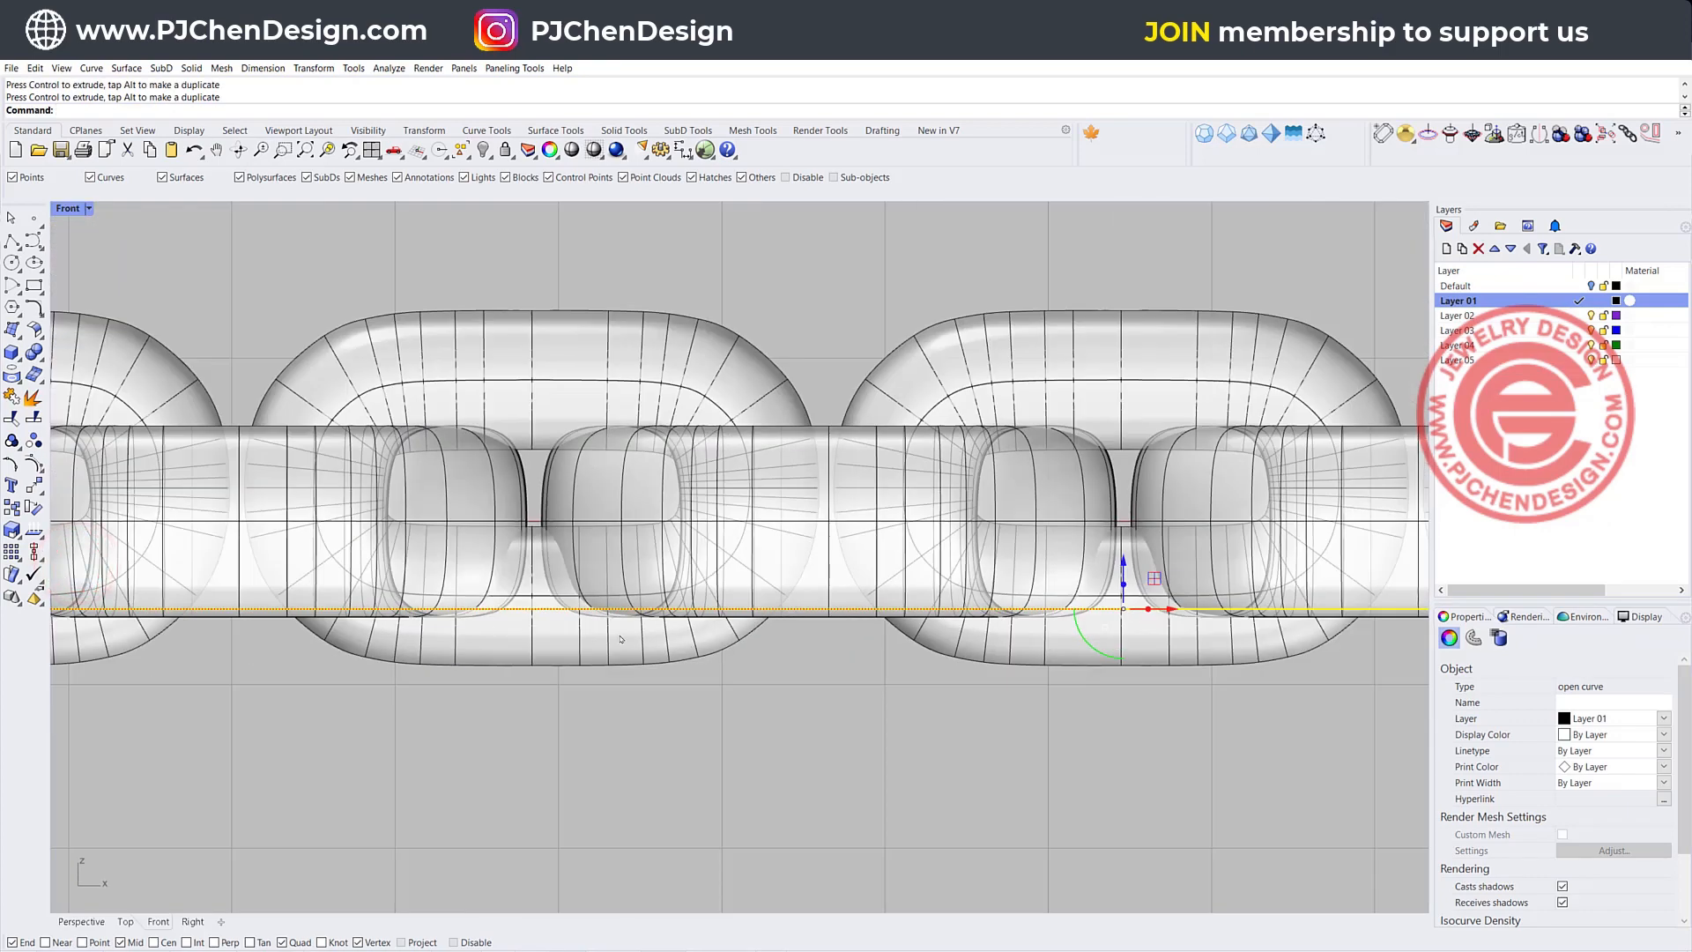
pyautogui.doubleClick(68, 208)
pyautogui.moveTo(1058, 352); pyautogui.dragTo(1000, 323, button='right')
pyautogui.click(999, 321)
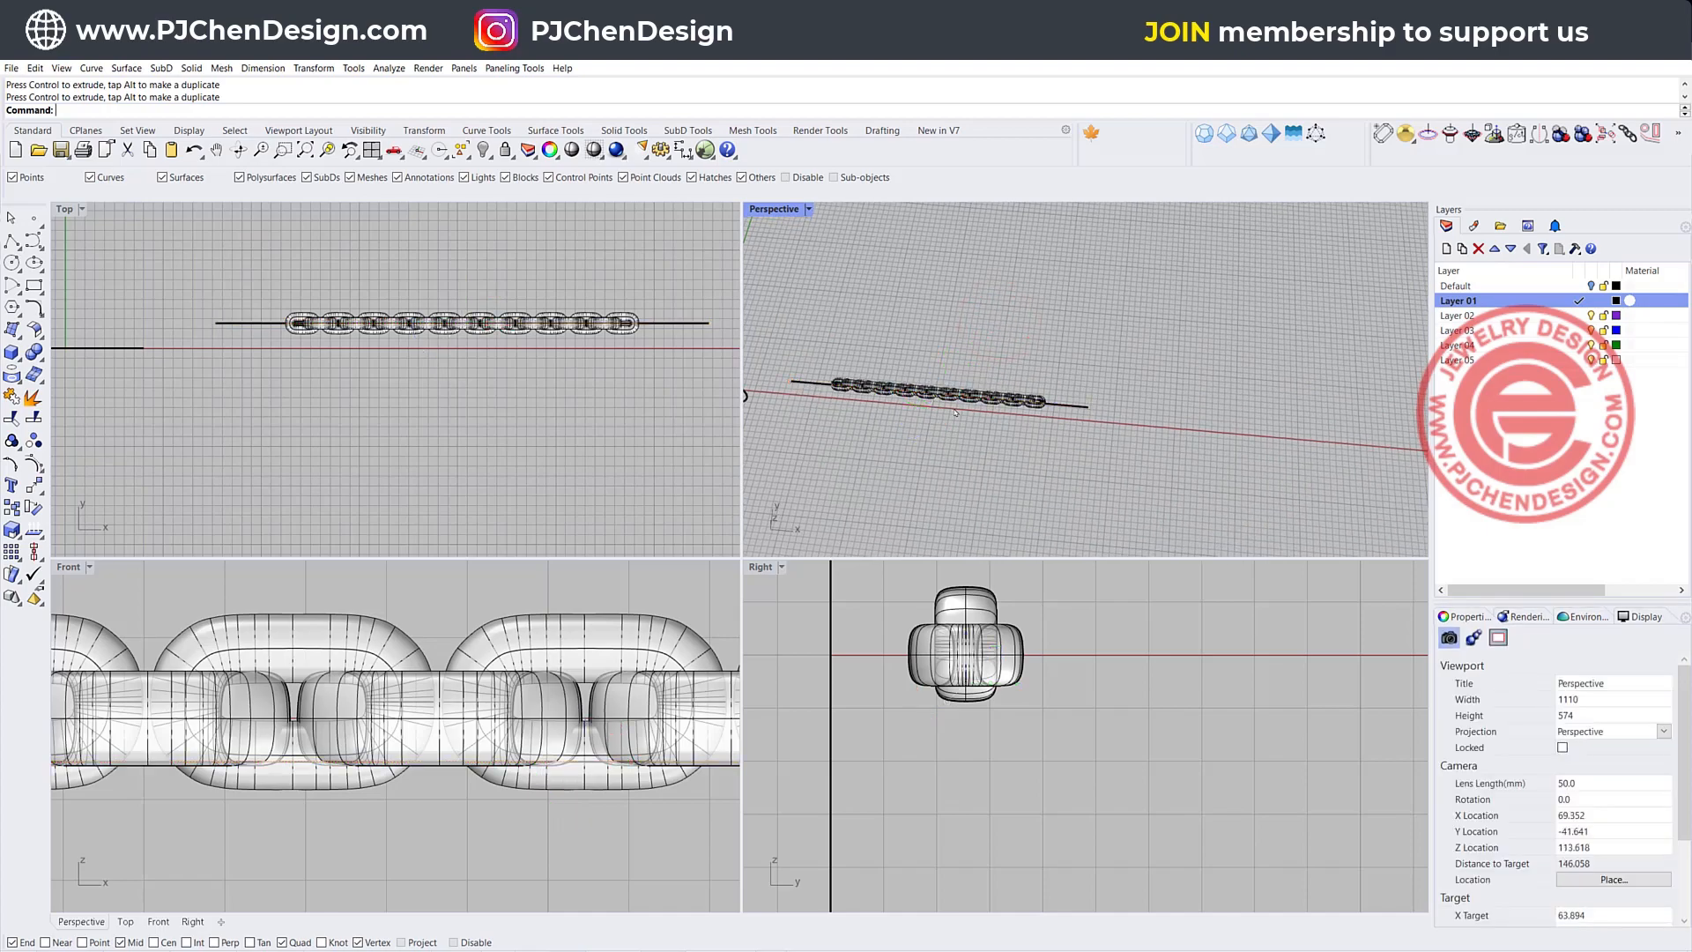
# Maximize the Perspective view and show the object direction of the ring circle
pyautogui.doubleClick(764, 209)
pyautogui.scroll(-6, 675, 520)
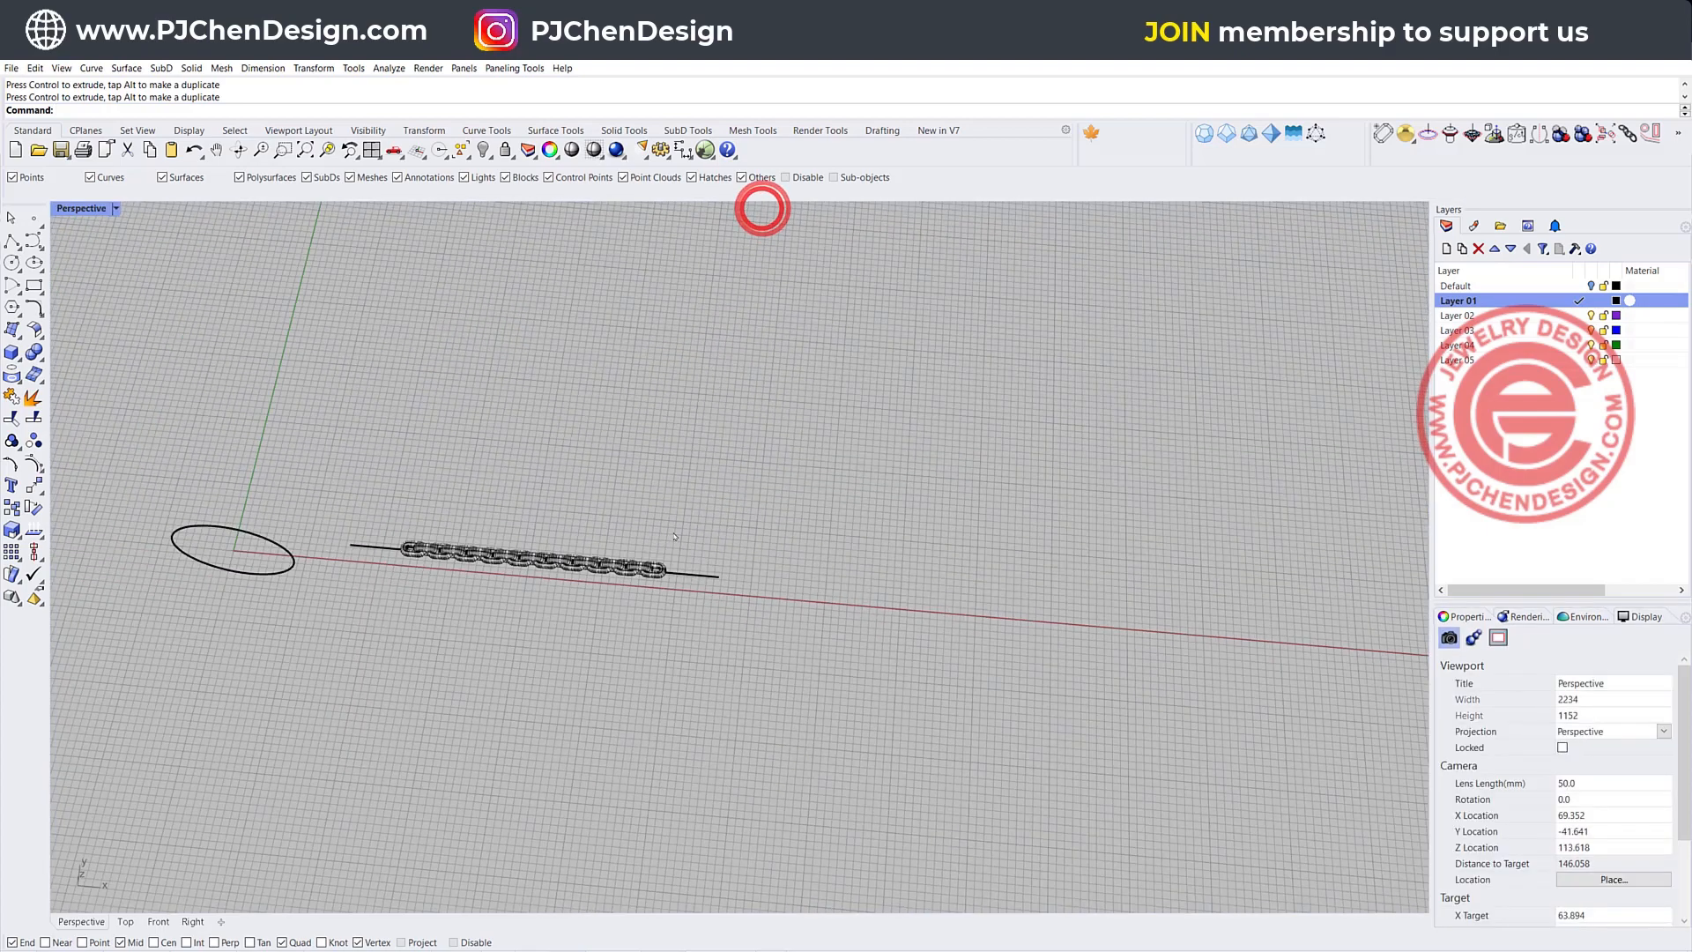
pyautogui.moveTo(675, 520); pyautogui.dragTo(793, 353, button='right')
pyautogui.click(377, 495)
pyautogui.scroll(8, 377, 494)
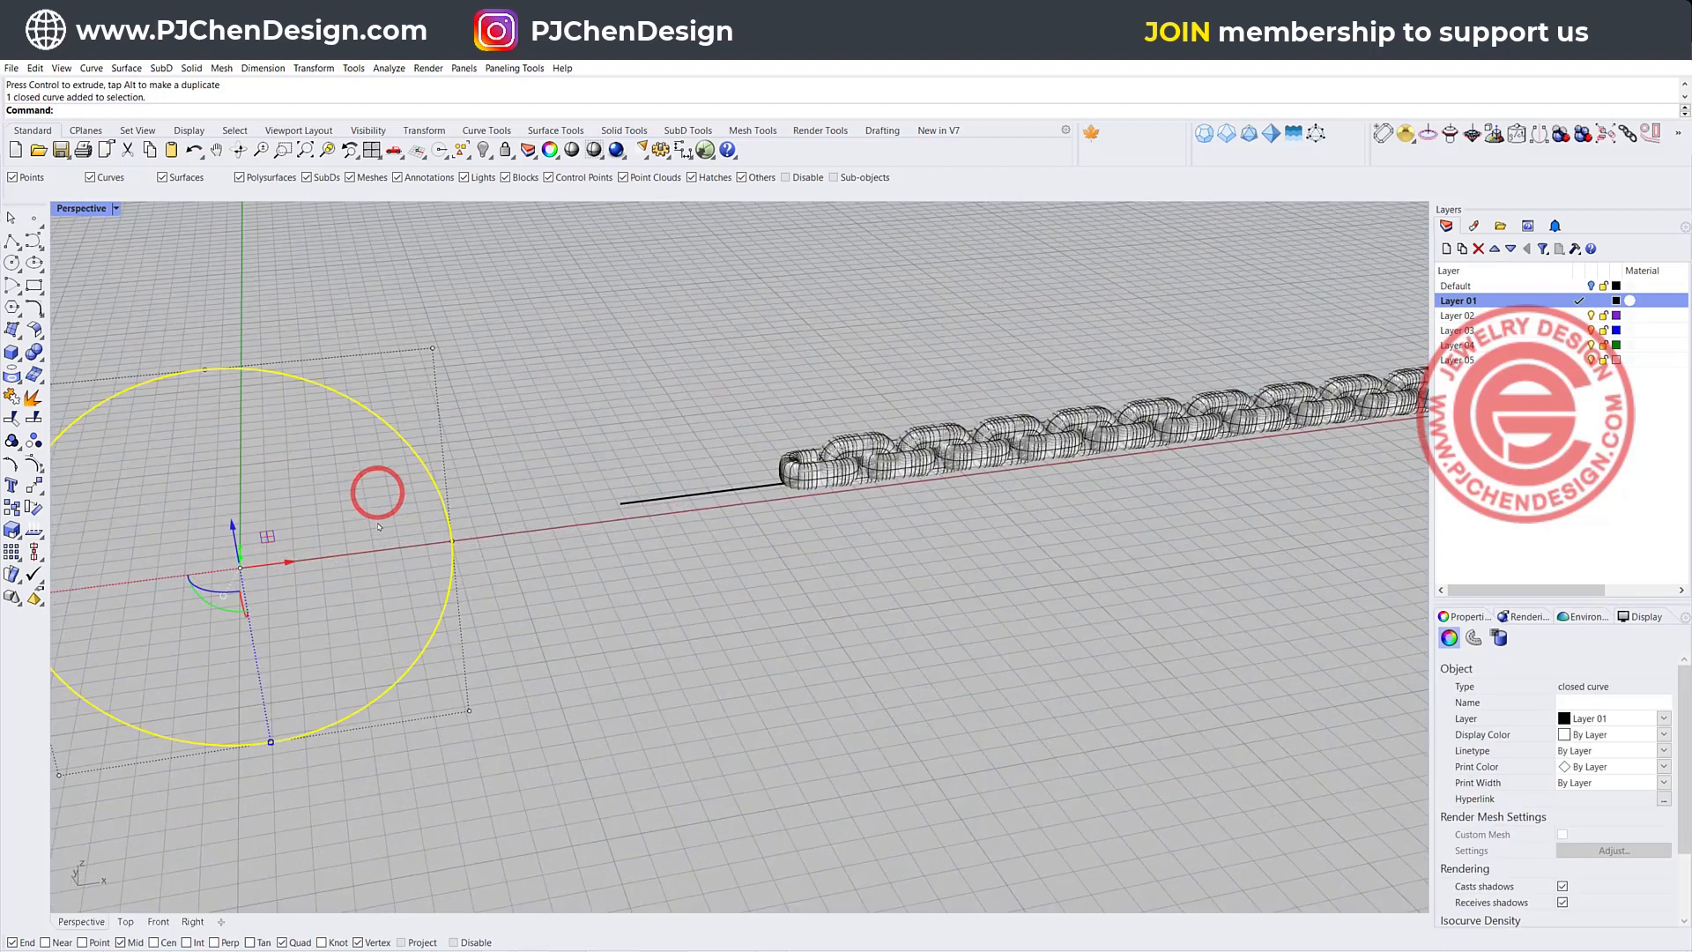
pyautogui.keyDown('shift'); pyautogui.moveTo(476, 495); pyautogui.dragTo(614, 478, button='right'); pyautogui.keyUp('shift')
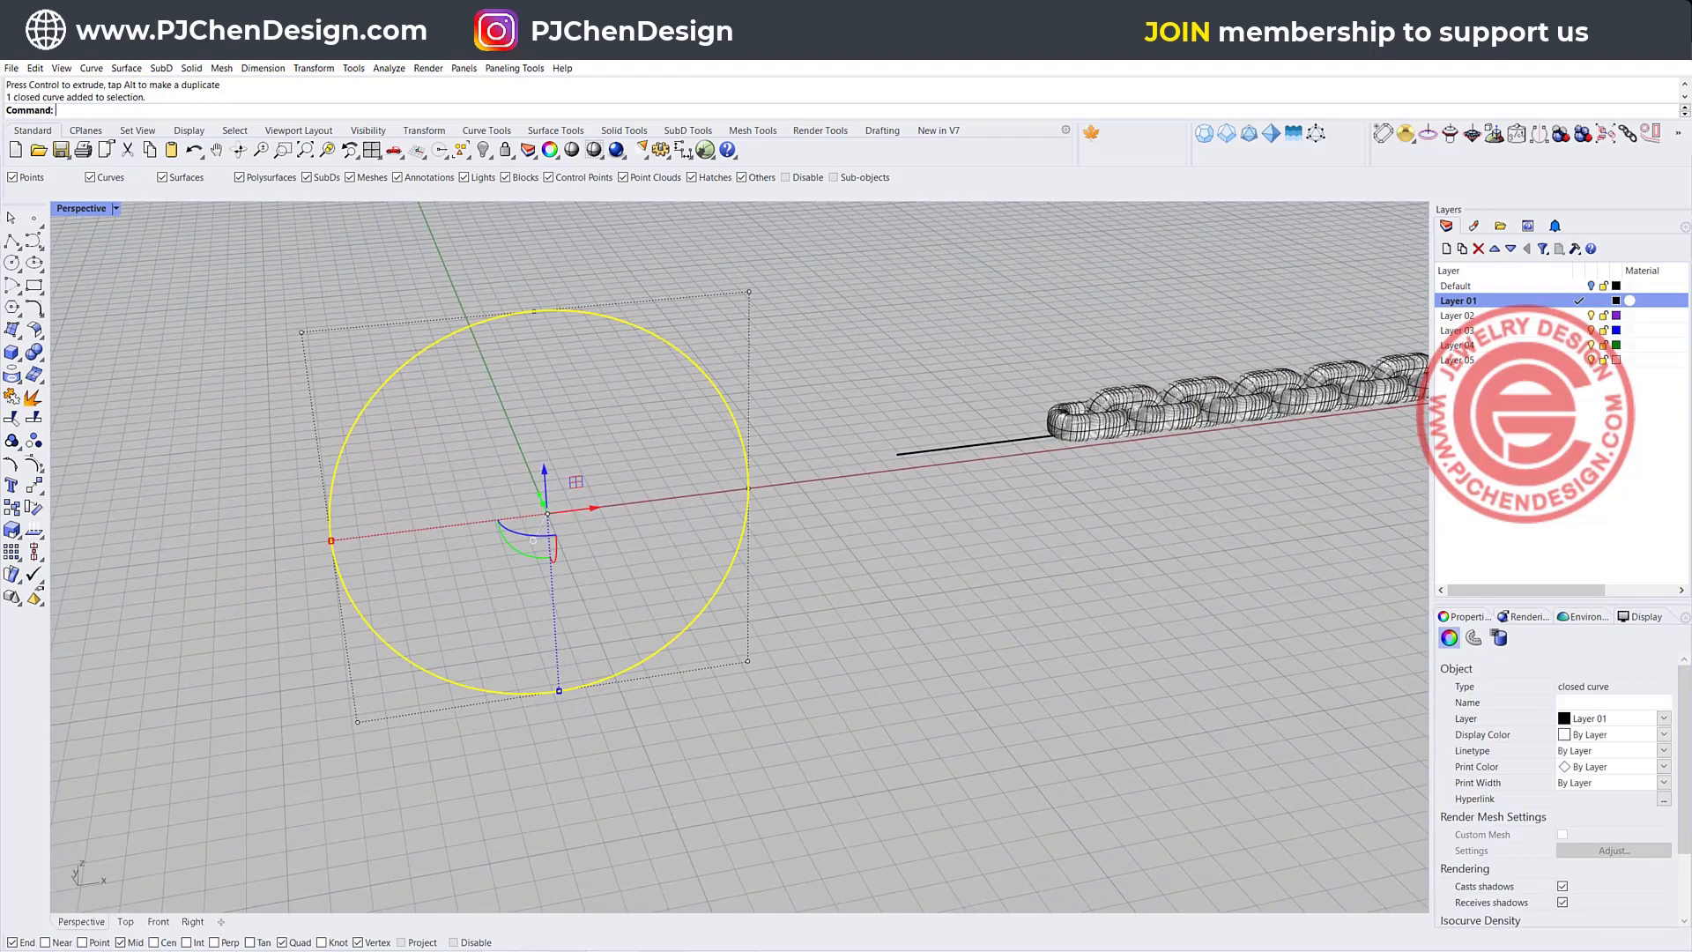
pyautogui.click(37, 491)
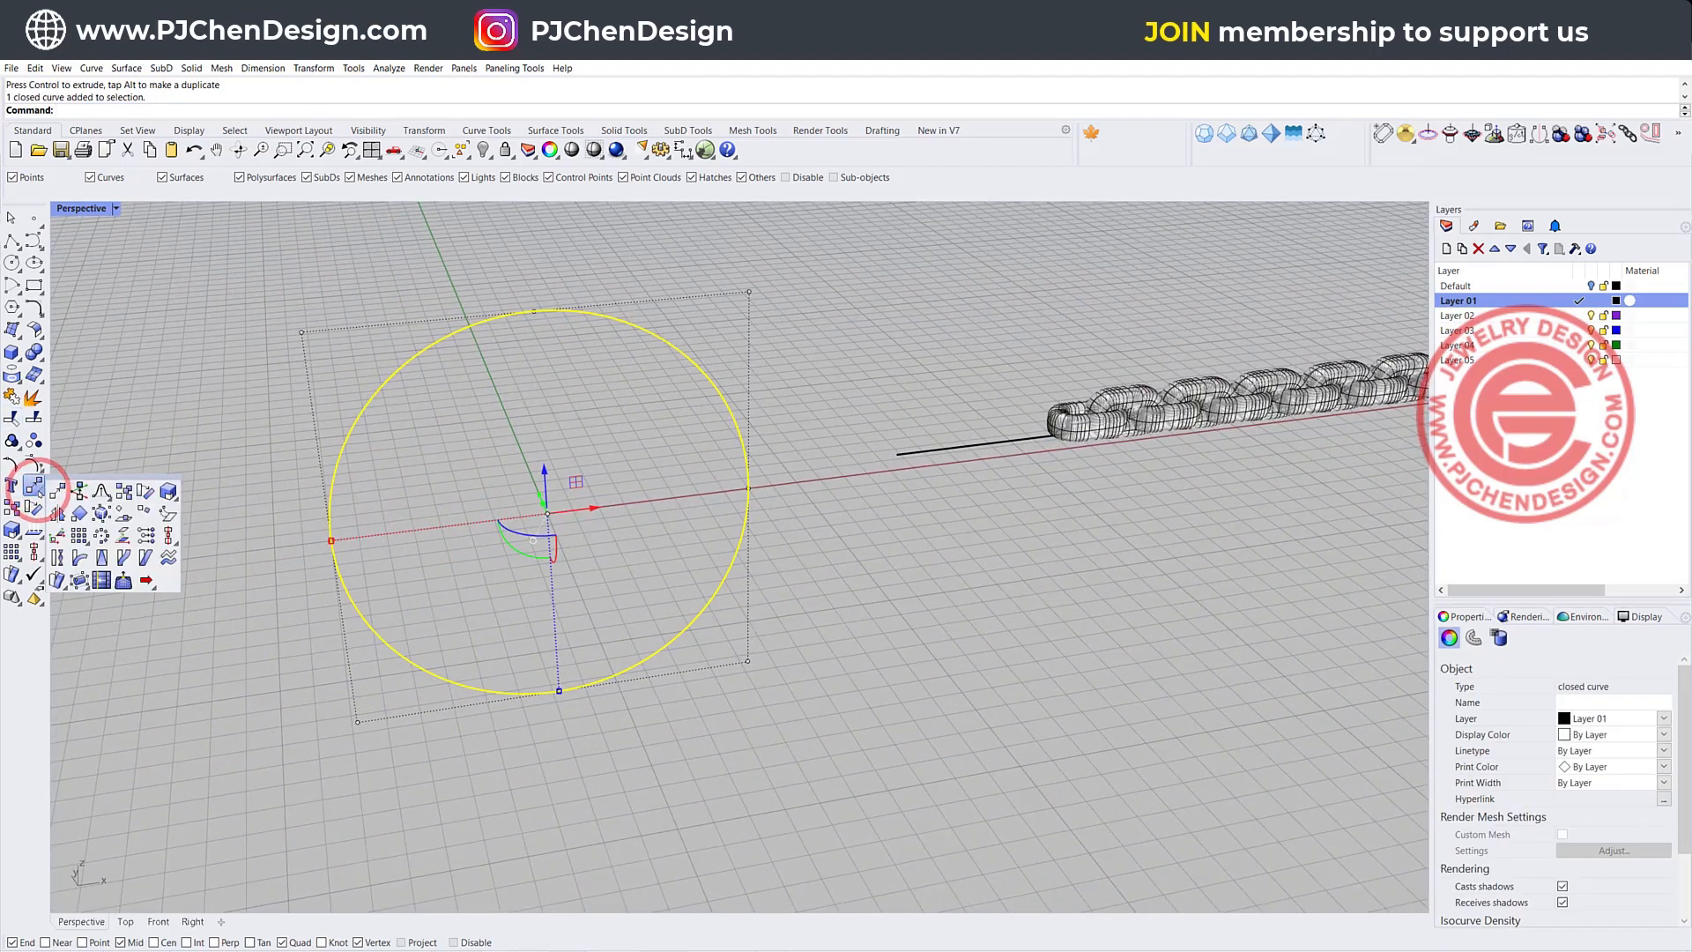
pyautogui.click(35, 529)
pyautogui.click(35, 530)
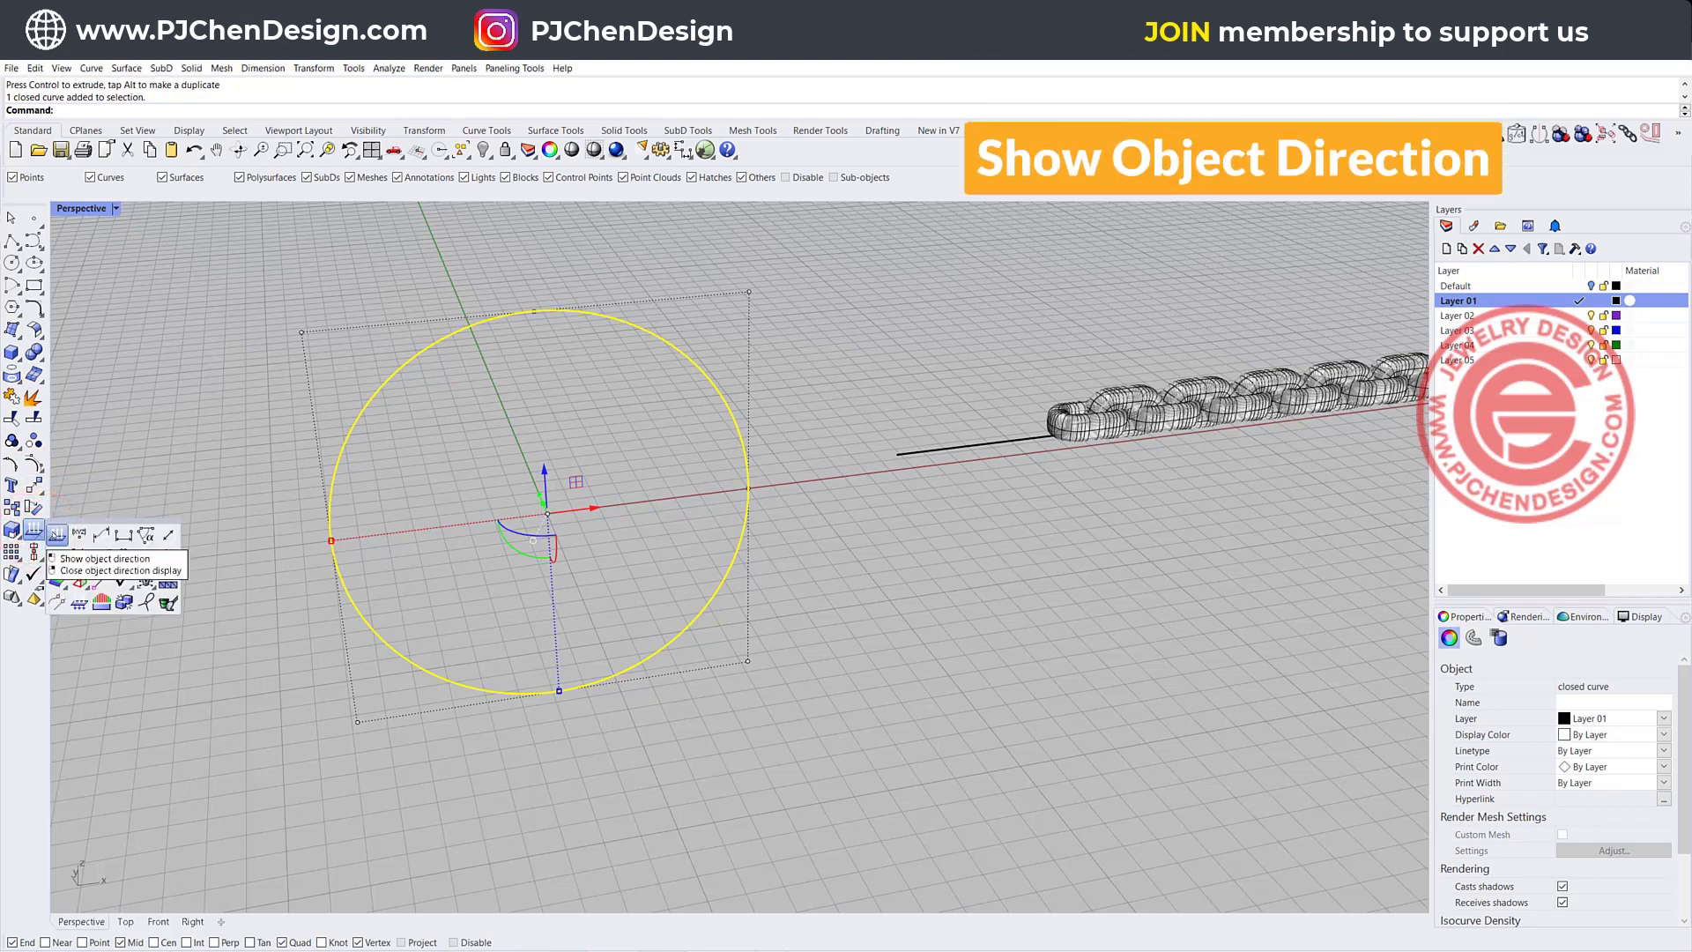
pyautogui.click(56, 534)
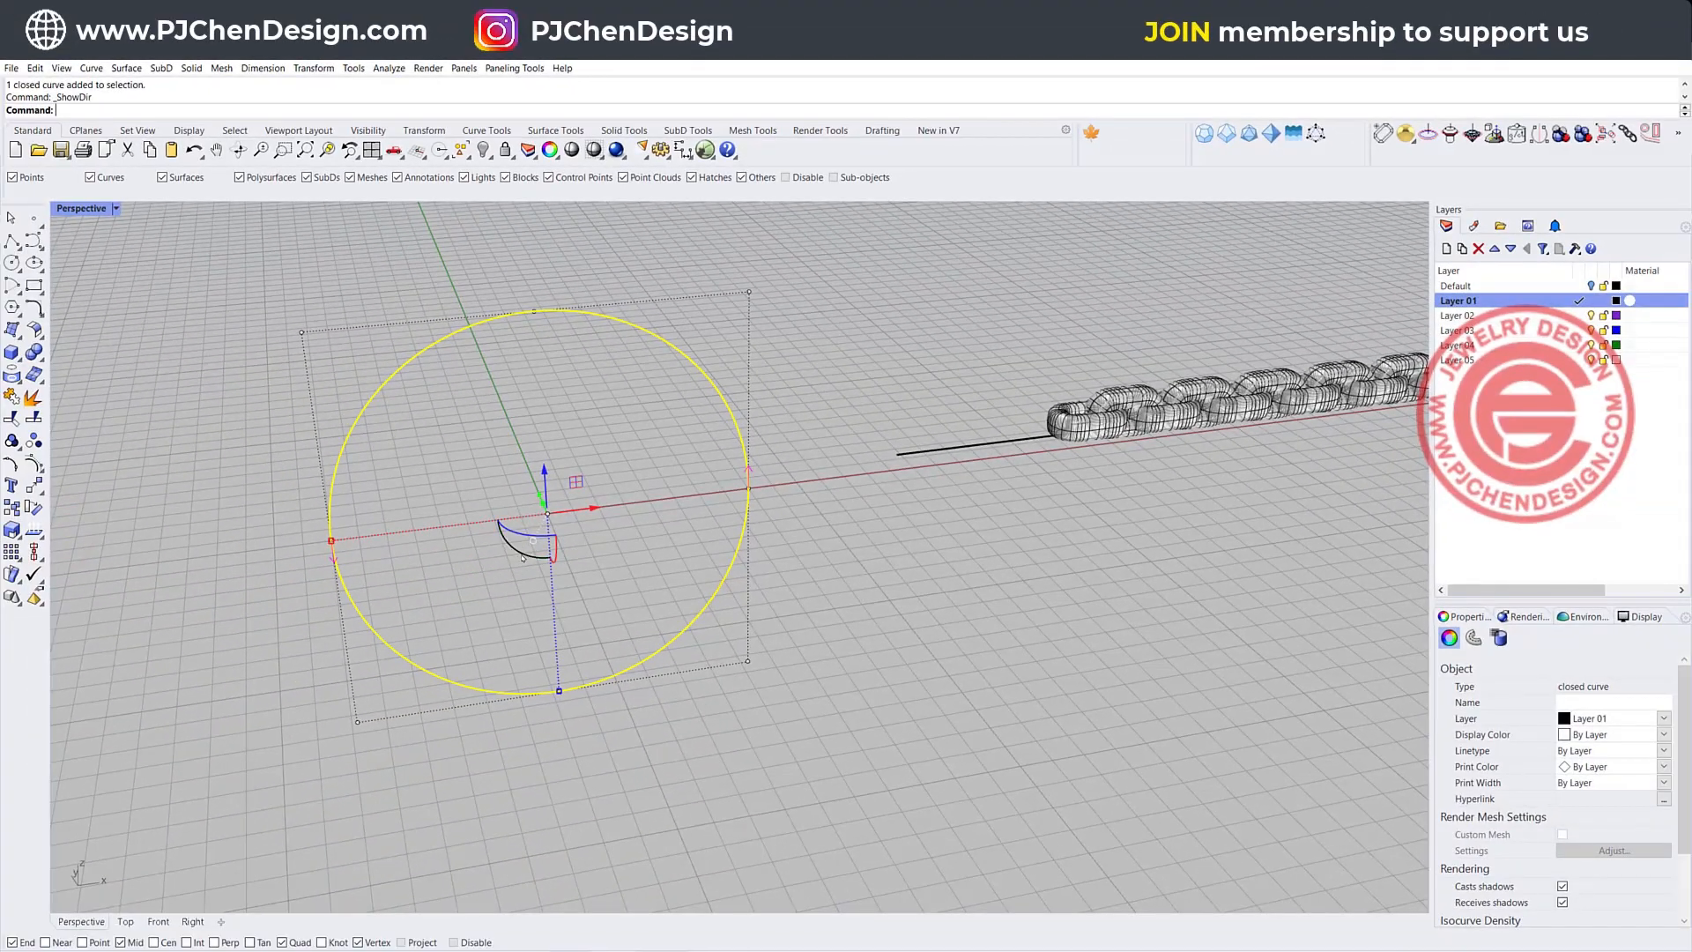
# Rotate the ring circle a quarter turn in its own plane so that its start point lies at the bottom
pyautogui.moveTo(523, 558); pyautogui.dragTo(445, 458)
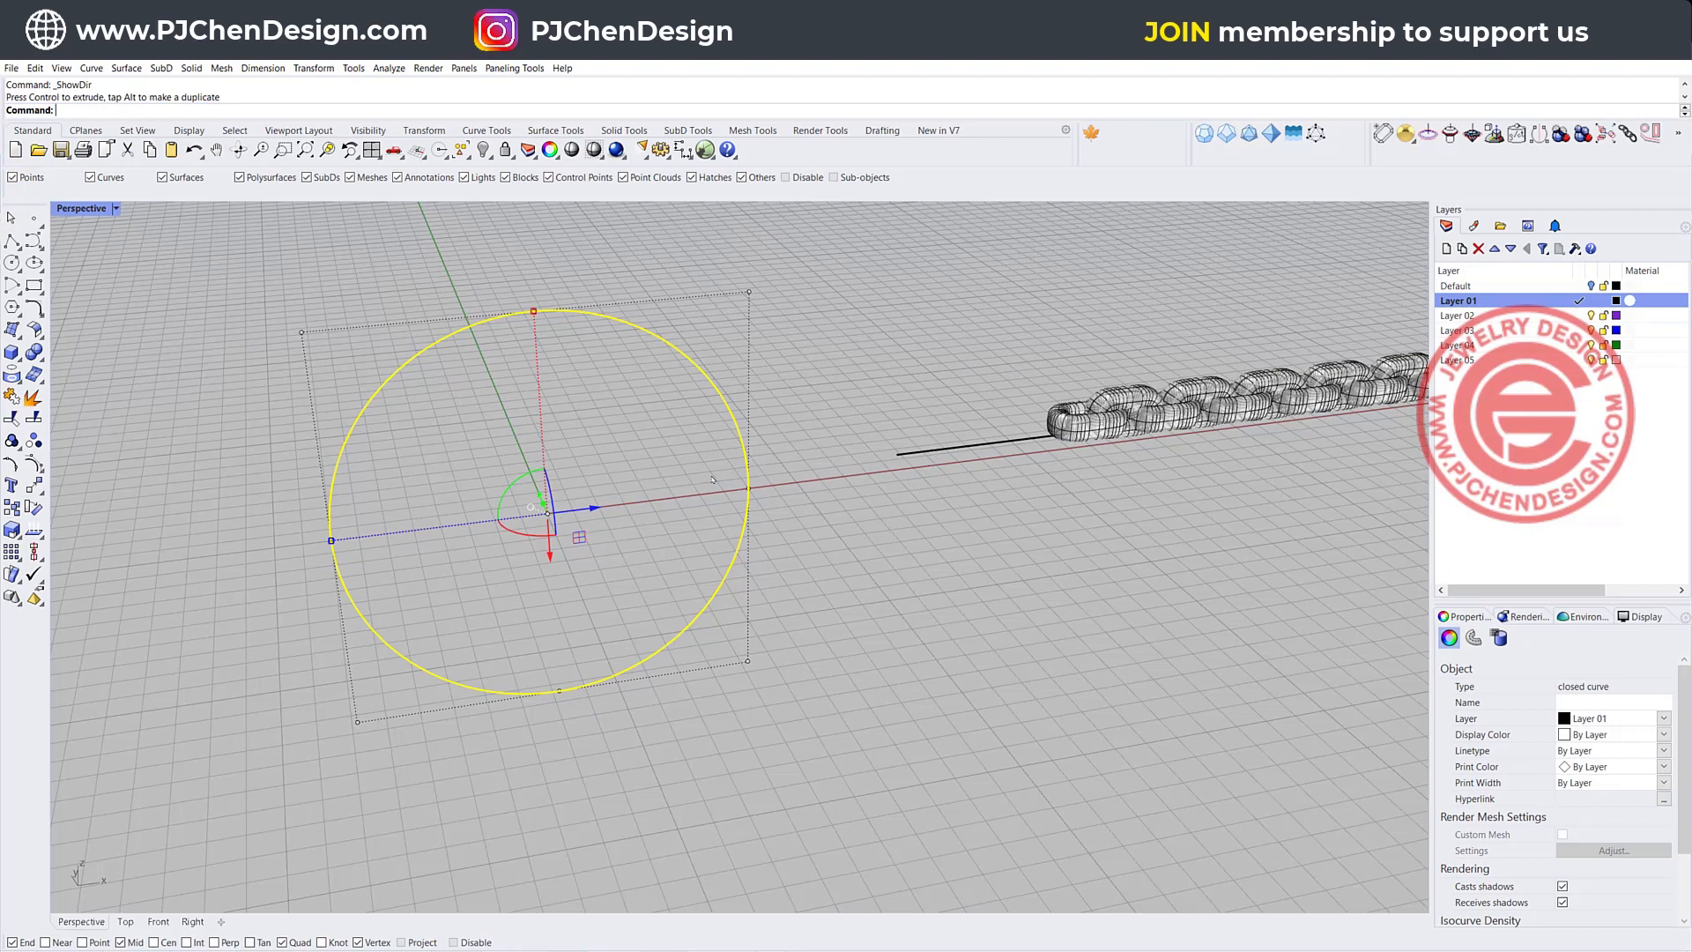
pyautogui.scroll(-5, 769, 428)
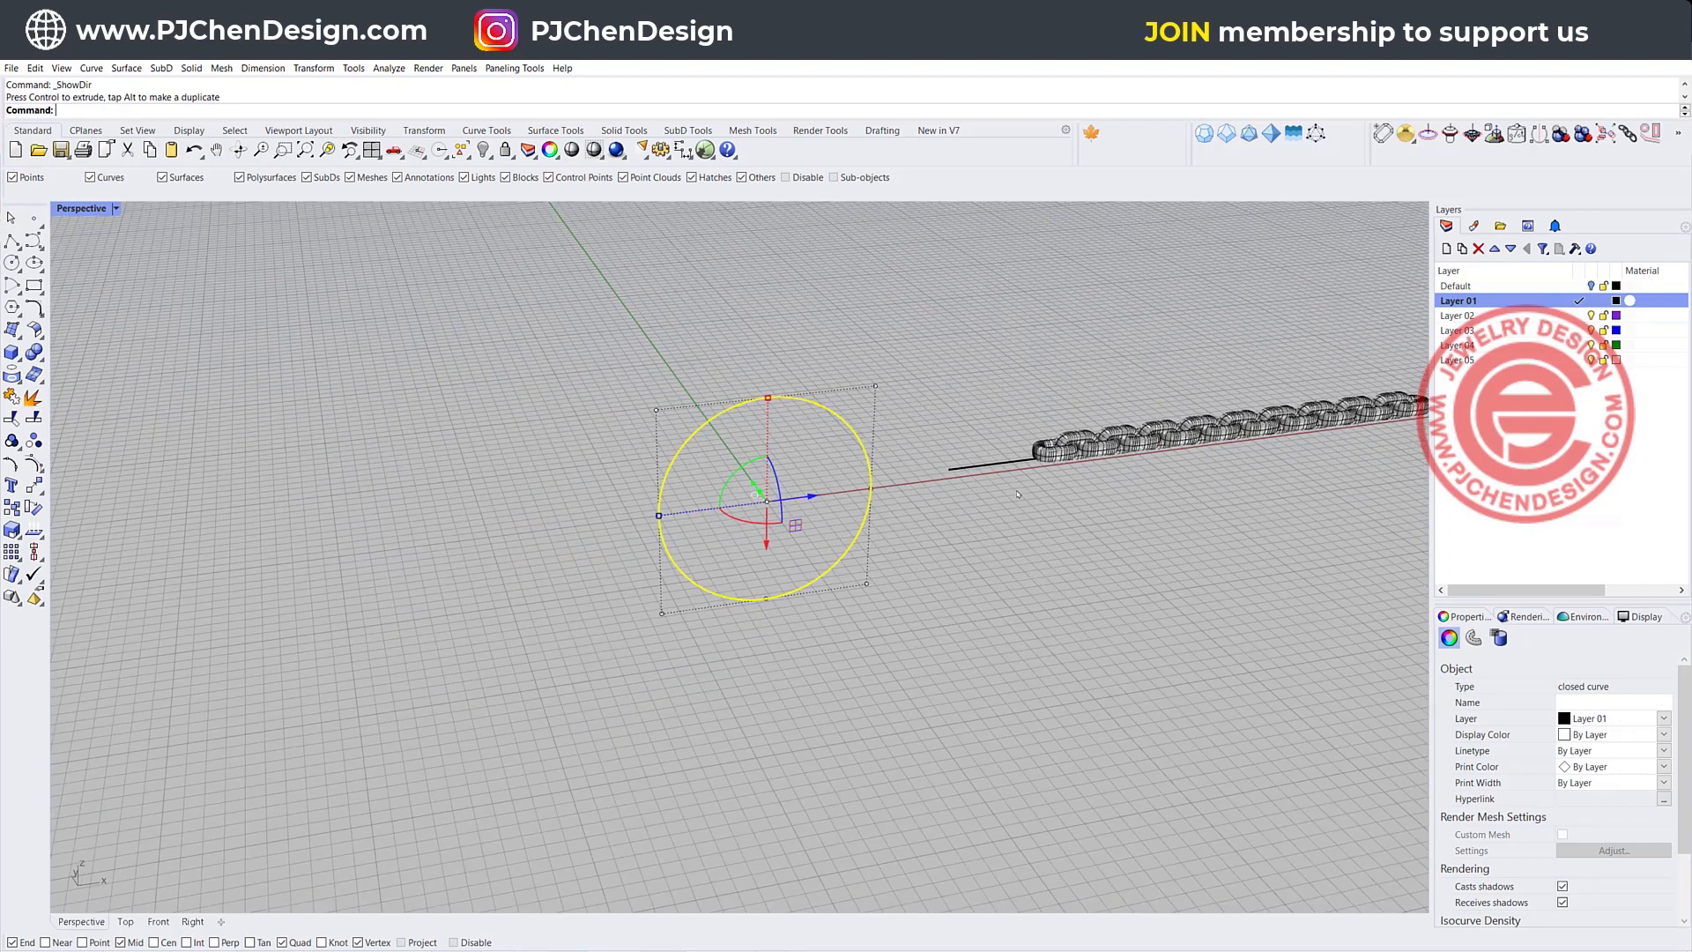
pyautogui.click(704, 392)
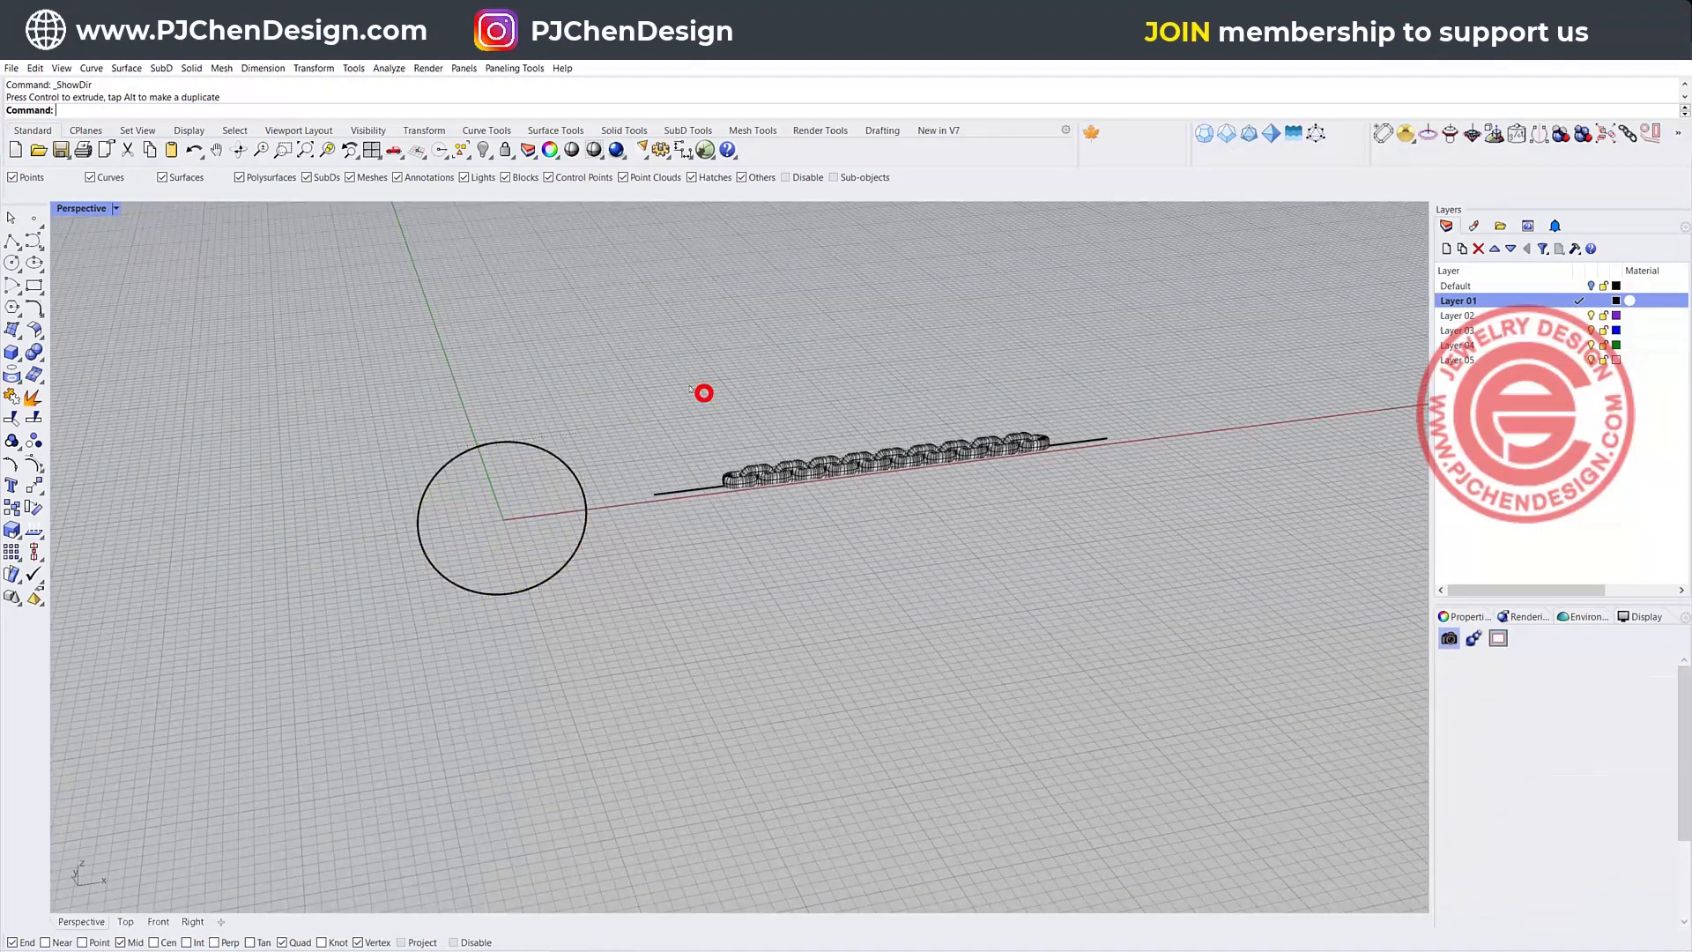
# Flow a copy of the grouped chain from the unrolled line onto the ring circle, without rigid or stretch, matching the line's near end to the circle's bottom
pyautogui.click(310, 68)
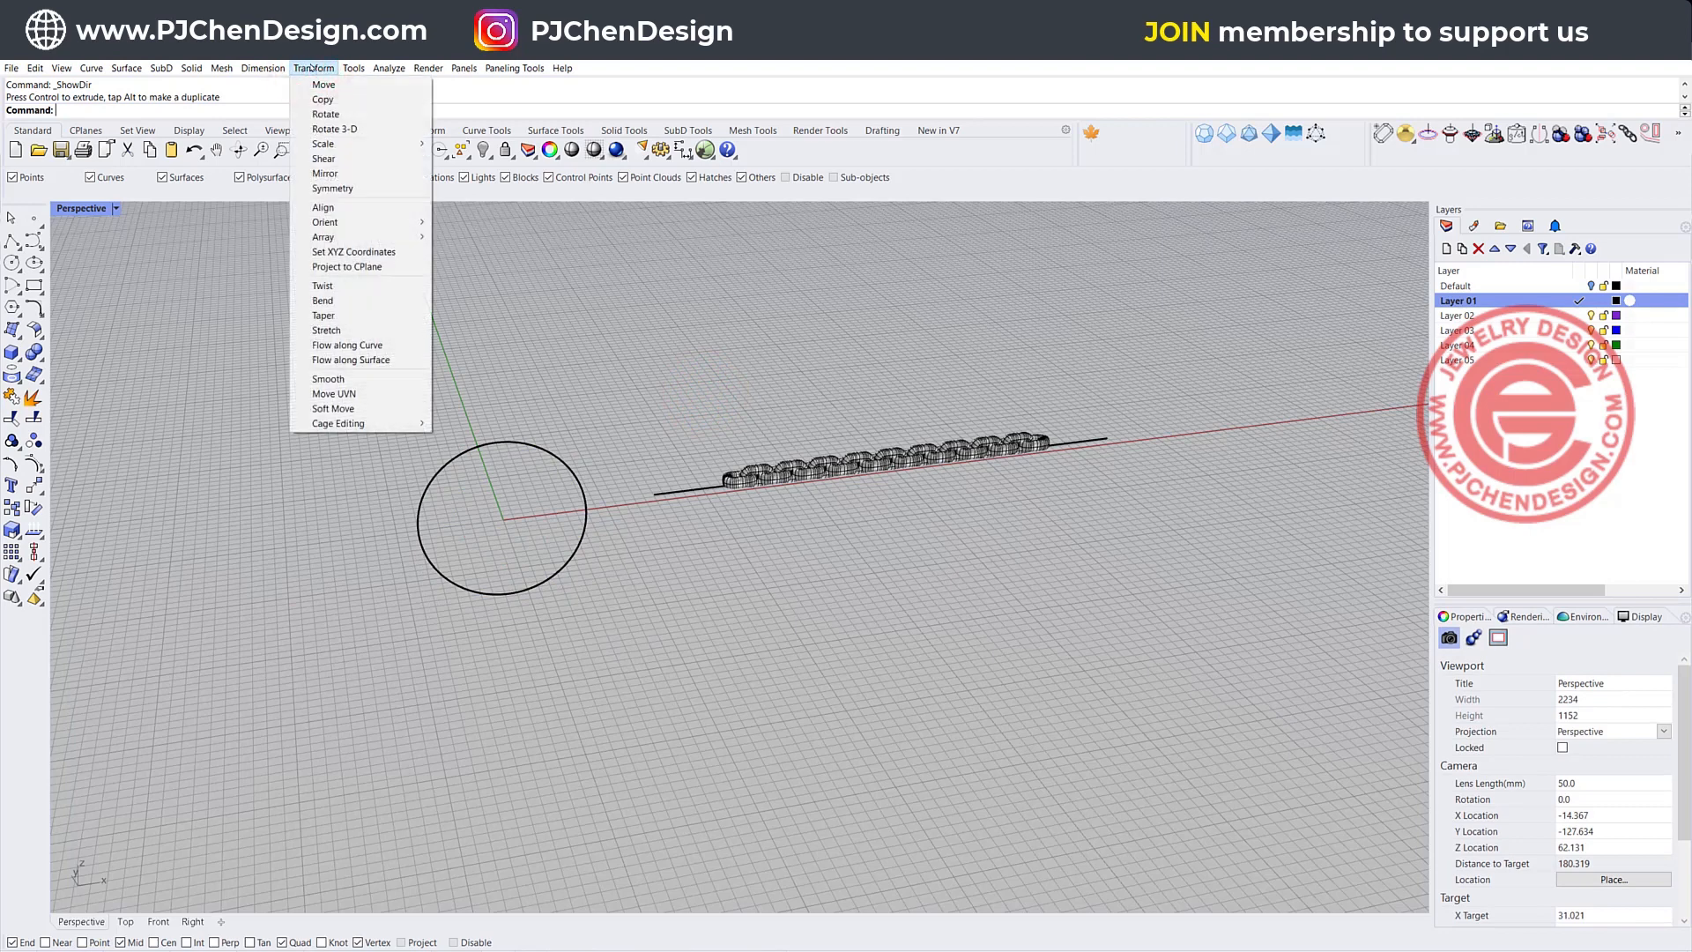
pyautogui.click(372, 344)
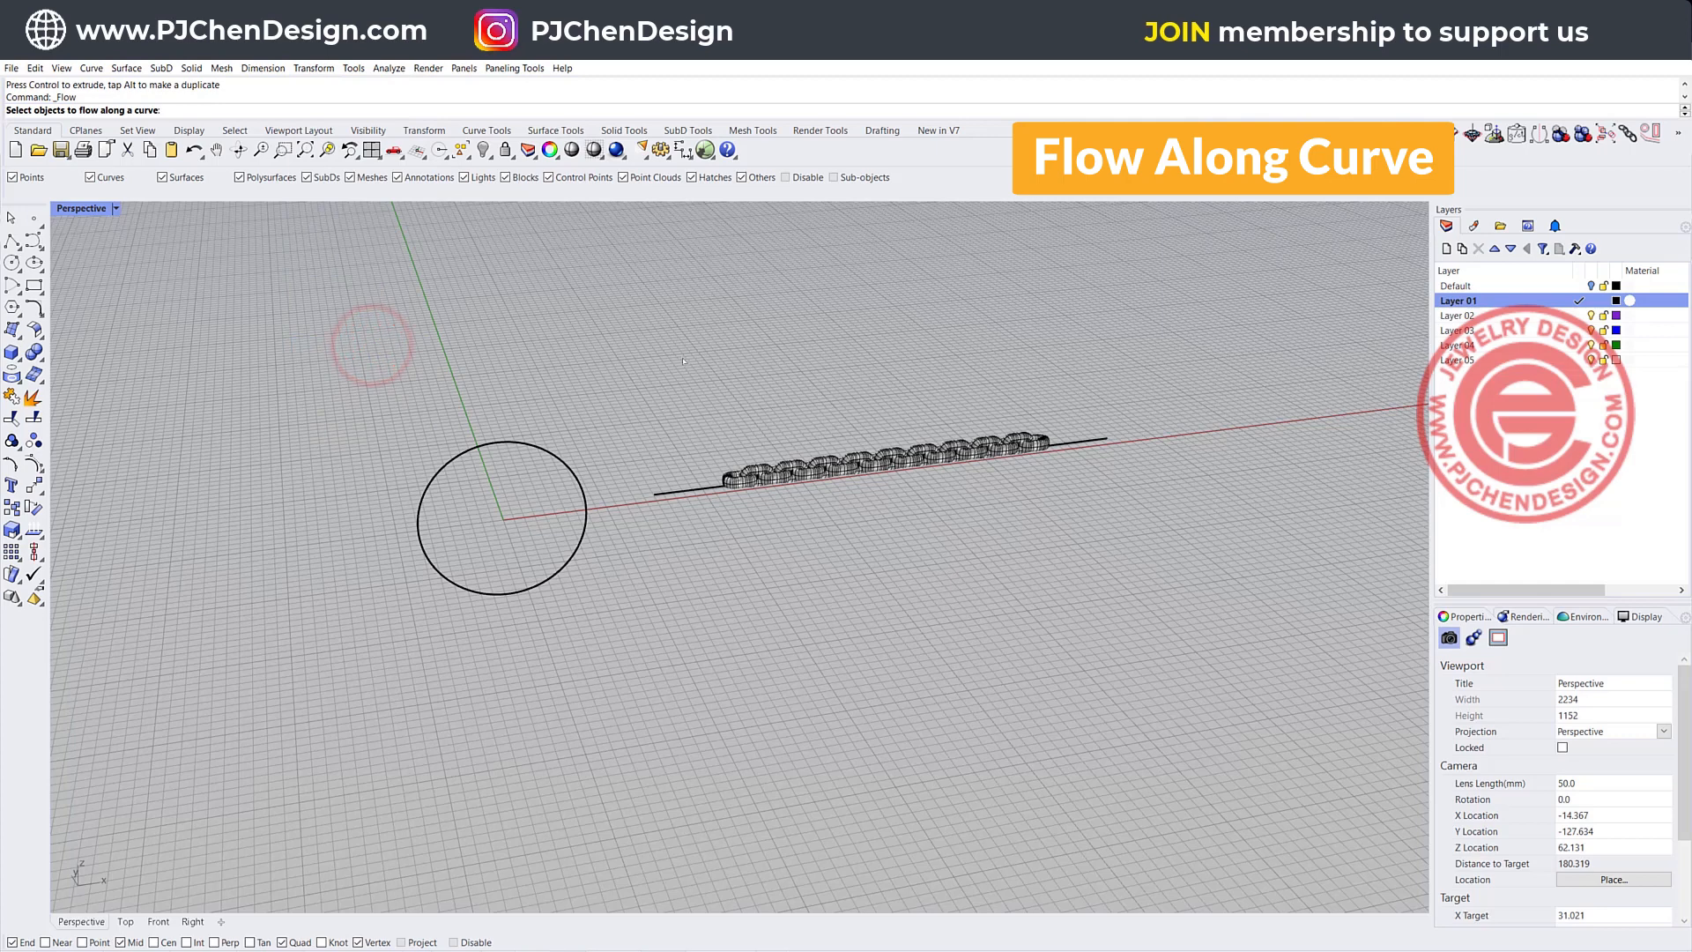
pyautogui.moveTo(684, 358); pyautogui.dragTo(1127, 505)
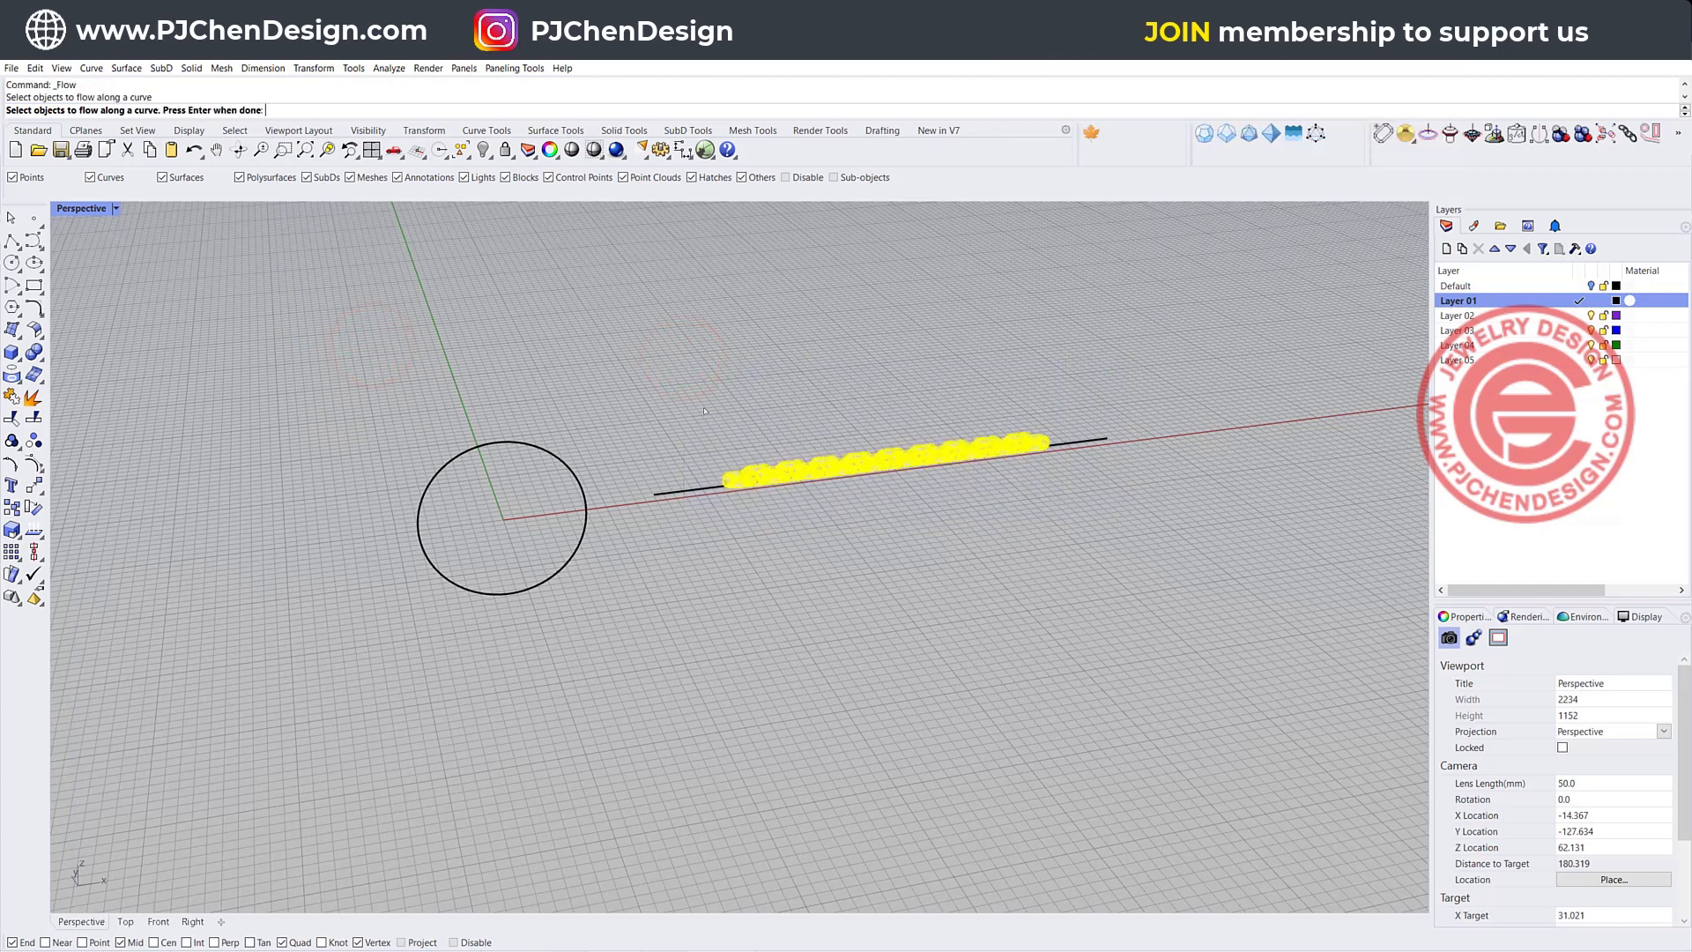
pyautogui.press('Return')
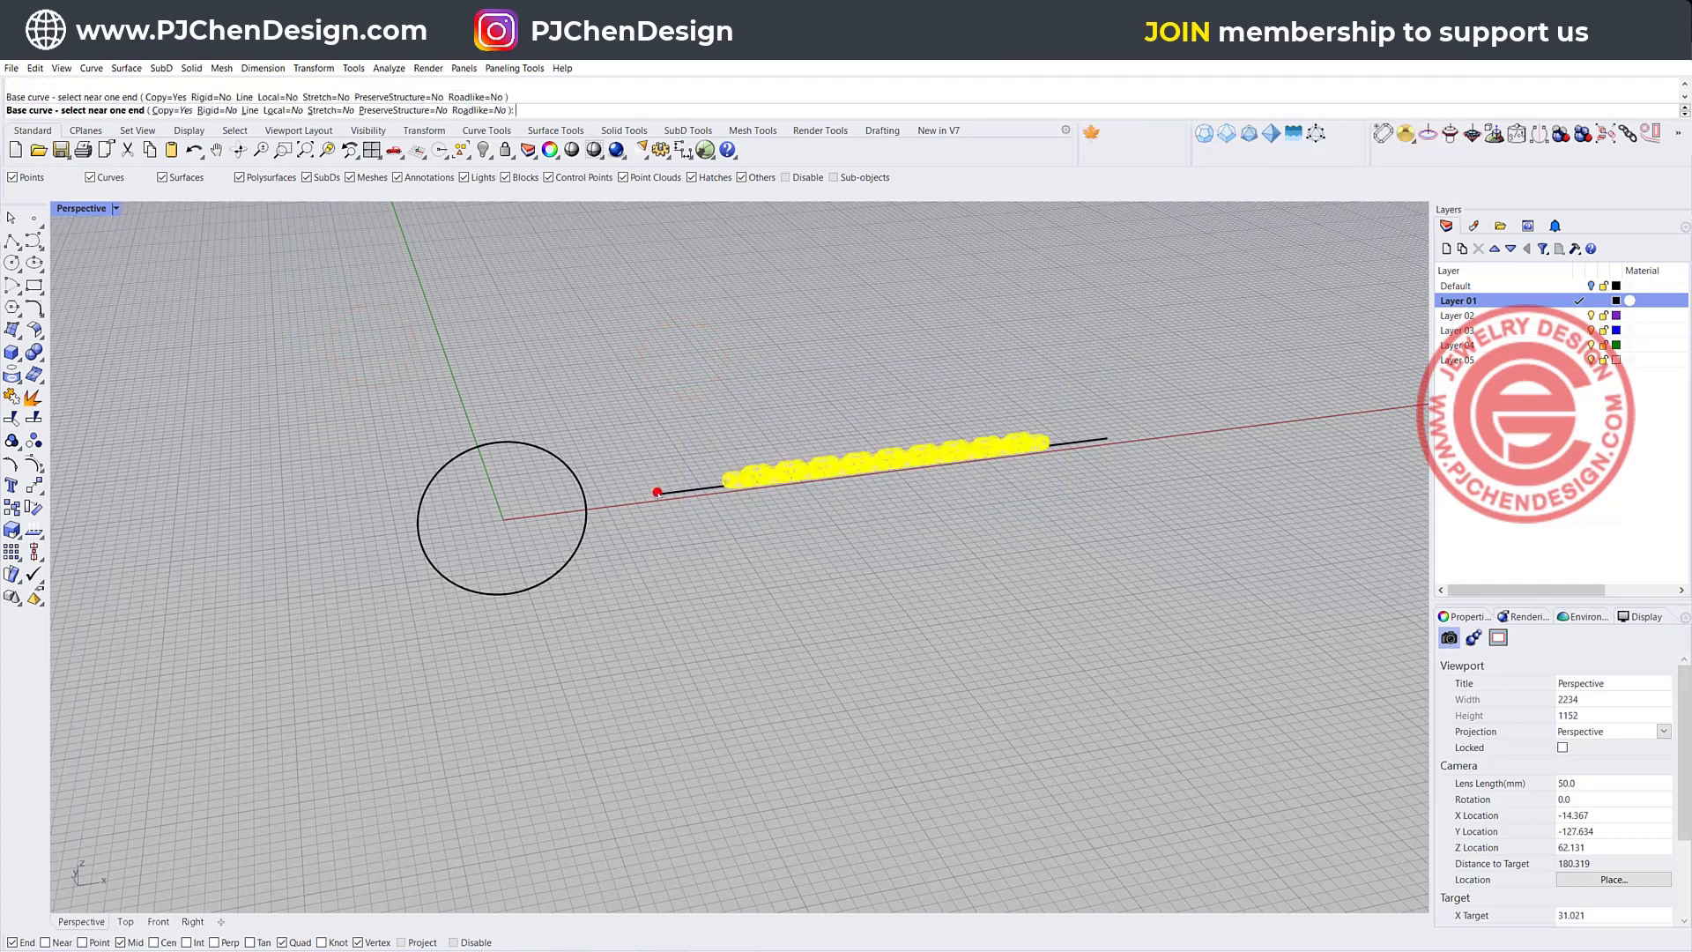
pyautogui.click(656, 494)
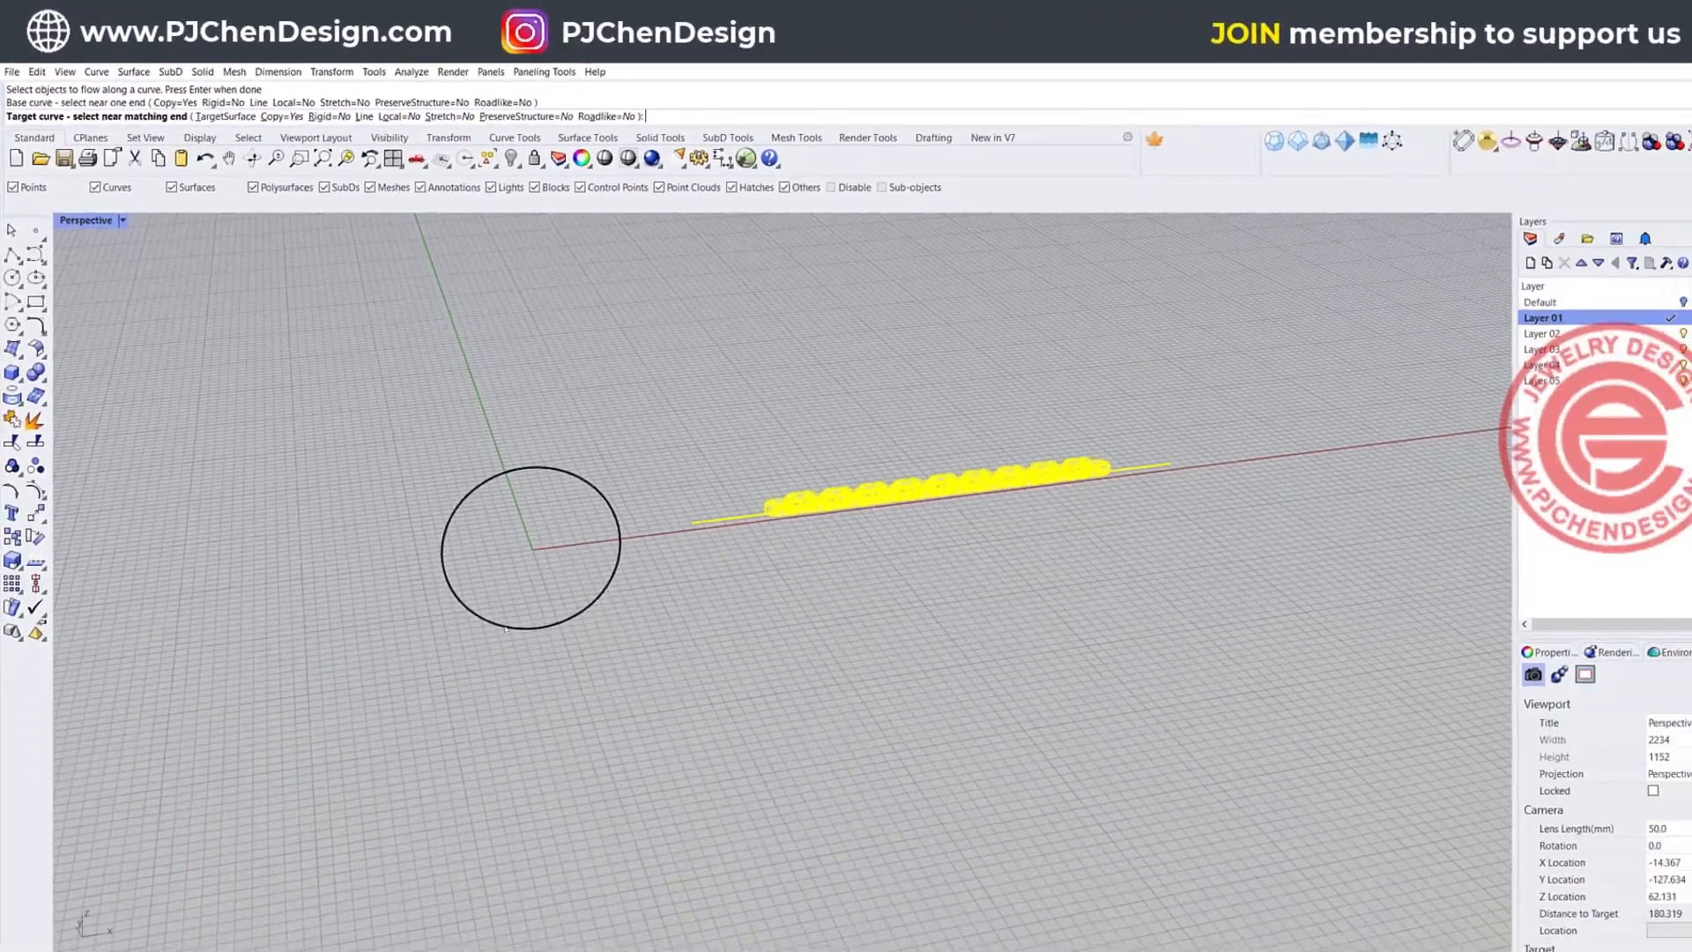
pyautogui.click(507, 628)
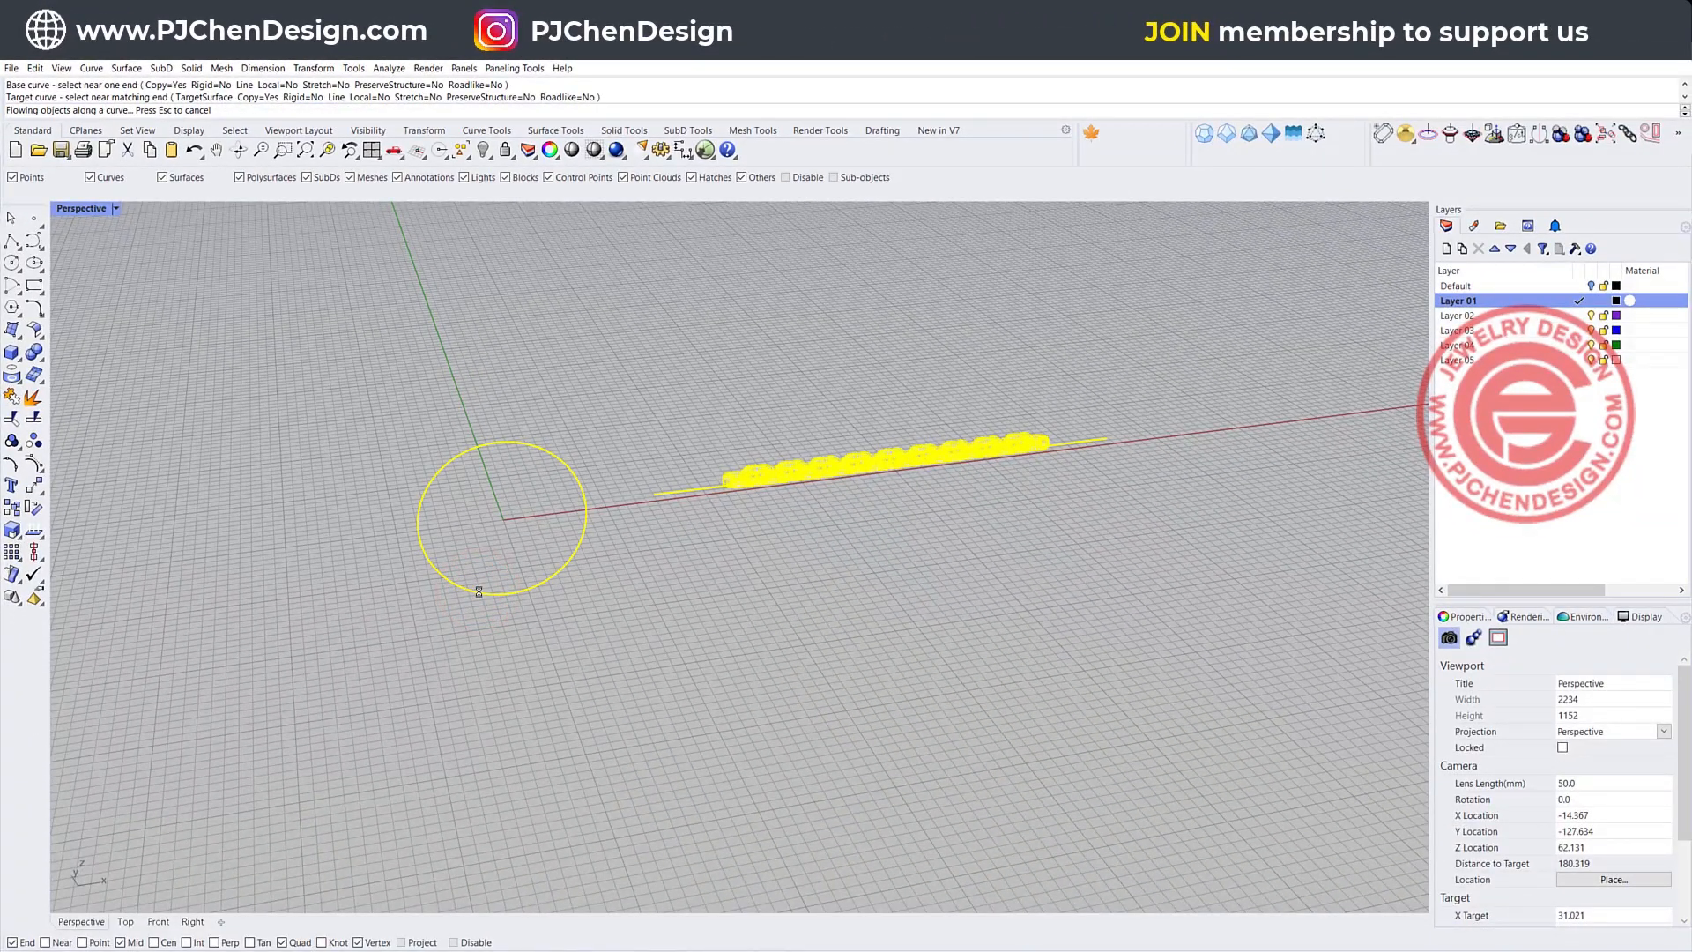
pyautogui.moveTo(481, 489); pyautogui.dragTo(425, 416, button='right')
pyautogui.scroll(8, 425, 416)
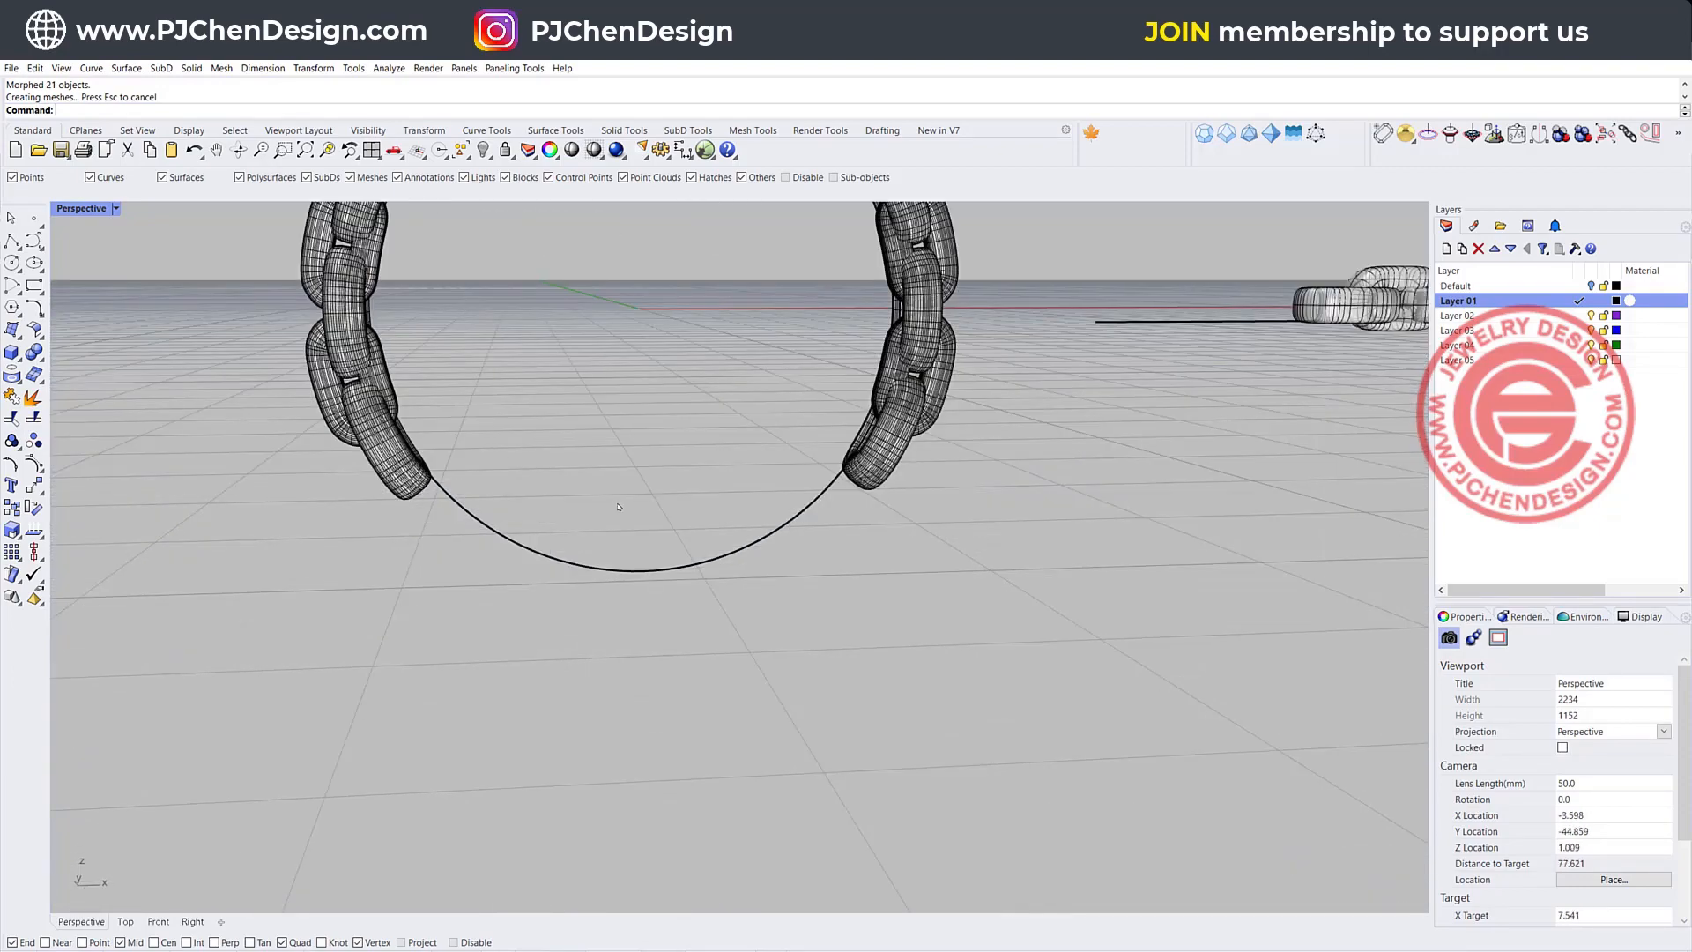
# Show the Top view maximized and select only the ring circle inside the flowed chain
pyautogui.scroll(-2, 618, 506)
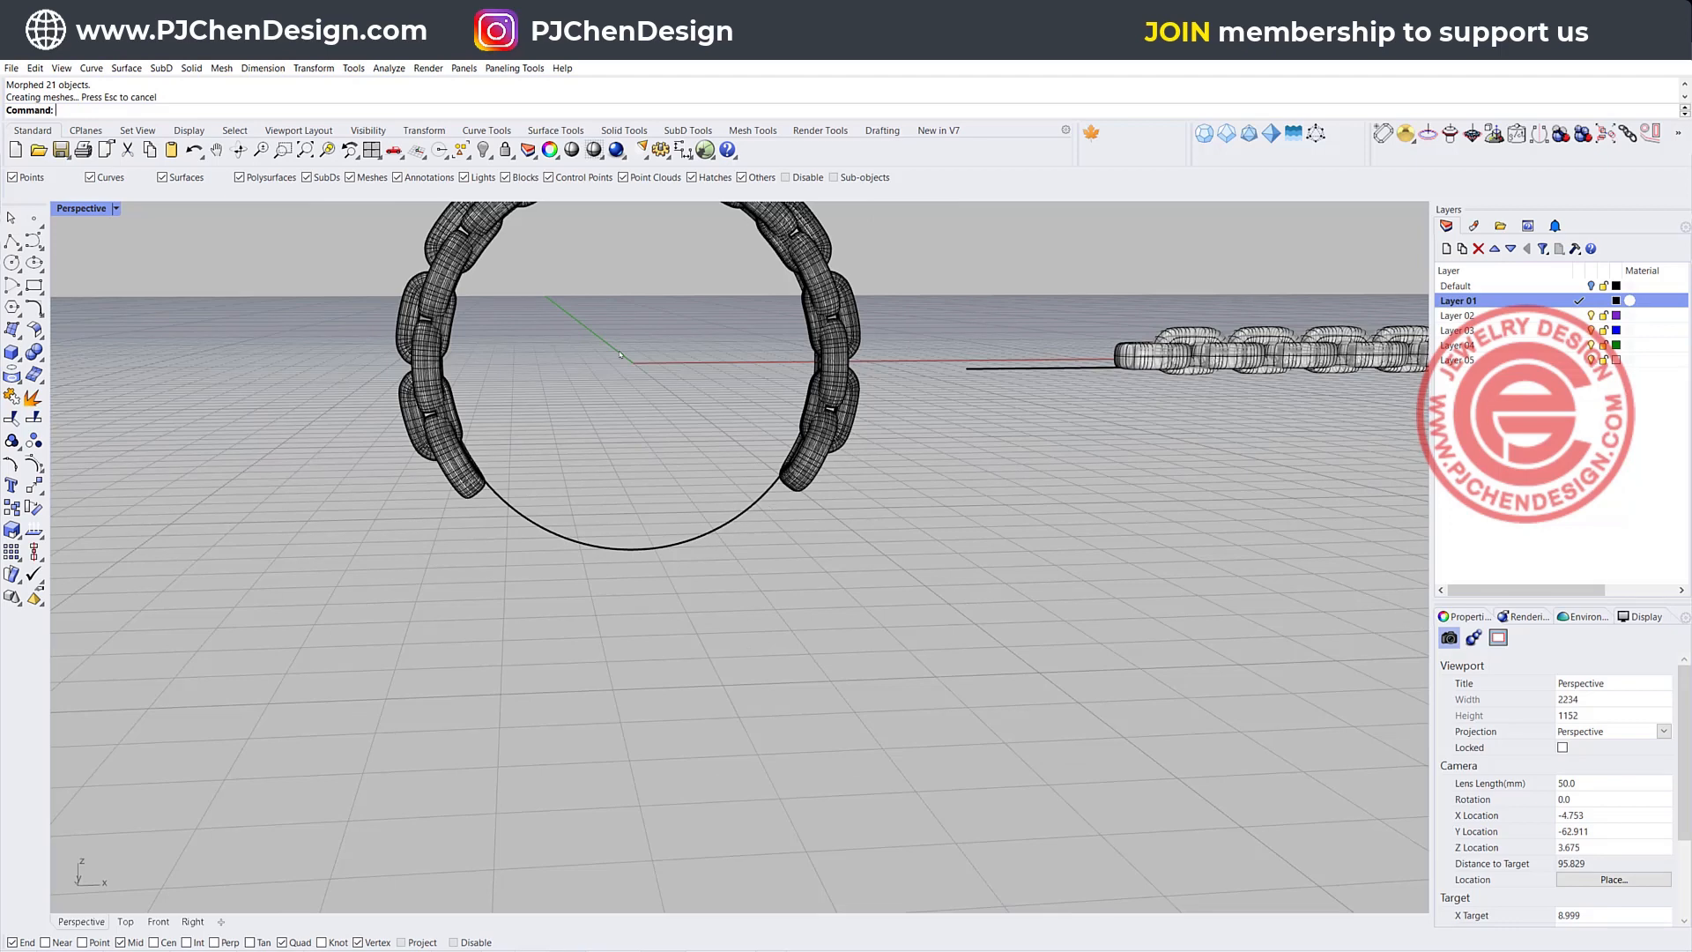
pyautogui.doubleClick(88, 208)
pyautogui.click(89, 209)
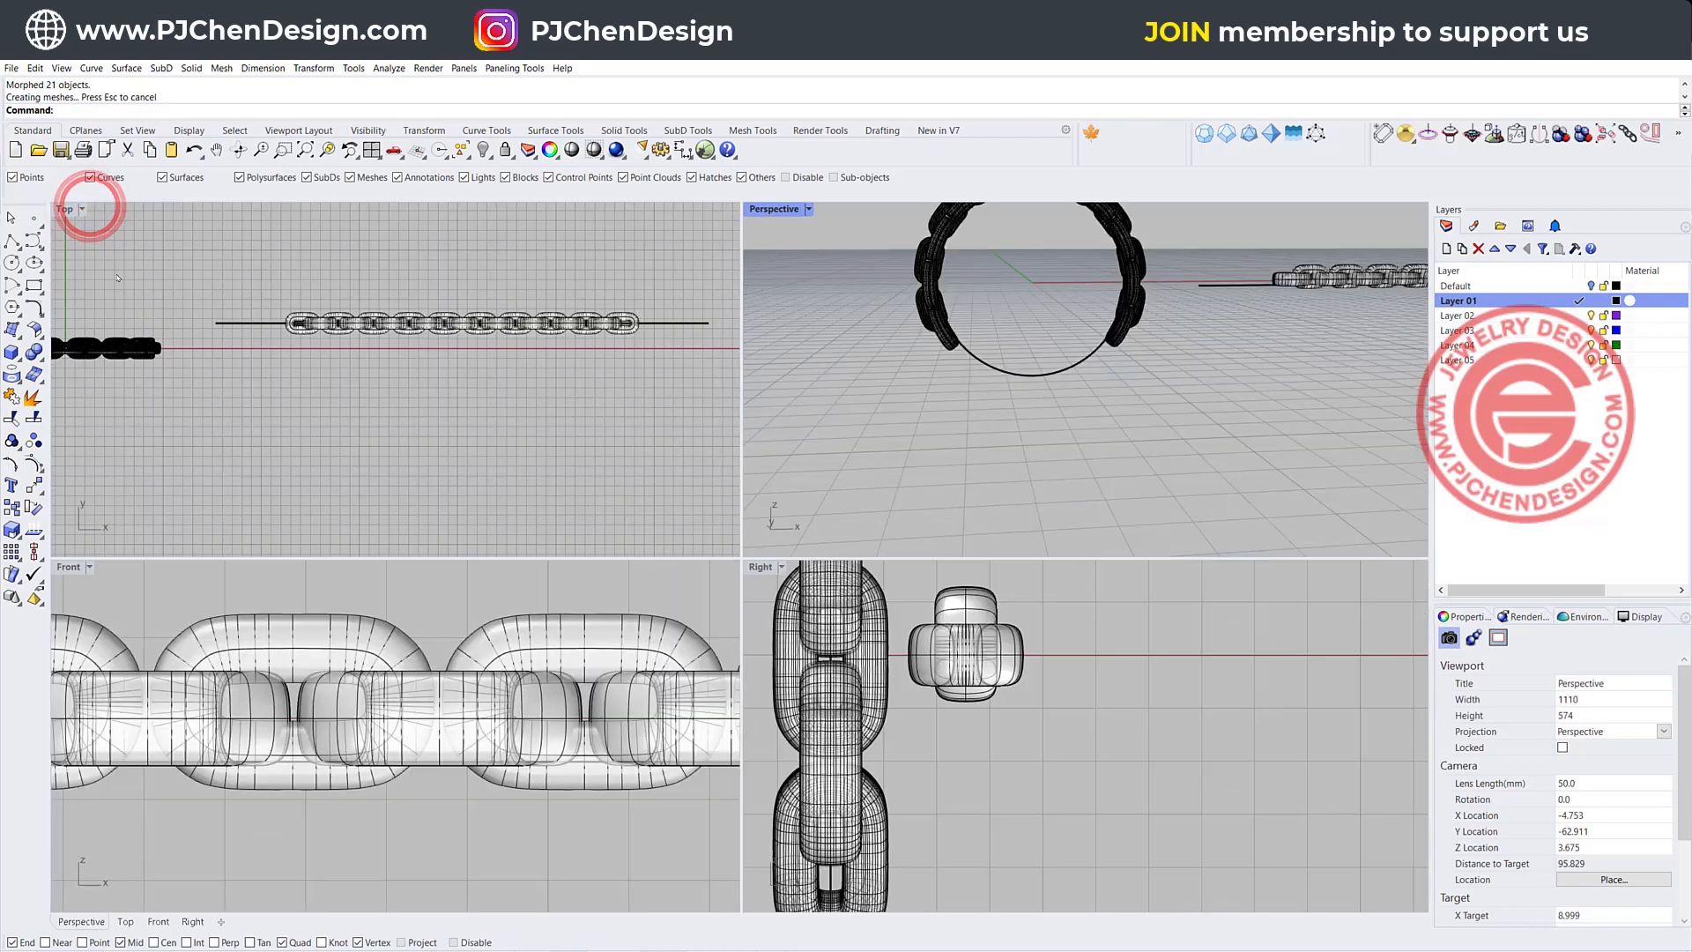
pyautogui.doubleClick(65, 211)
pyautogui.scroll(6, 666, 547)
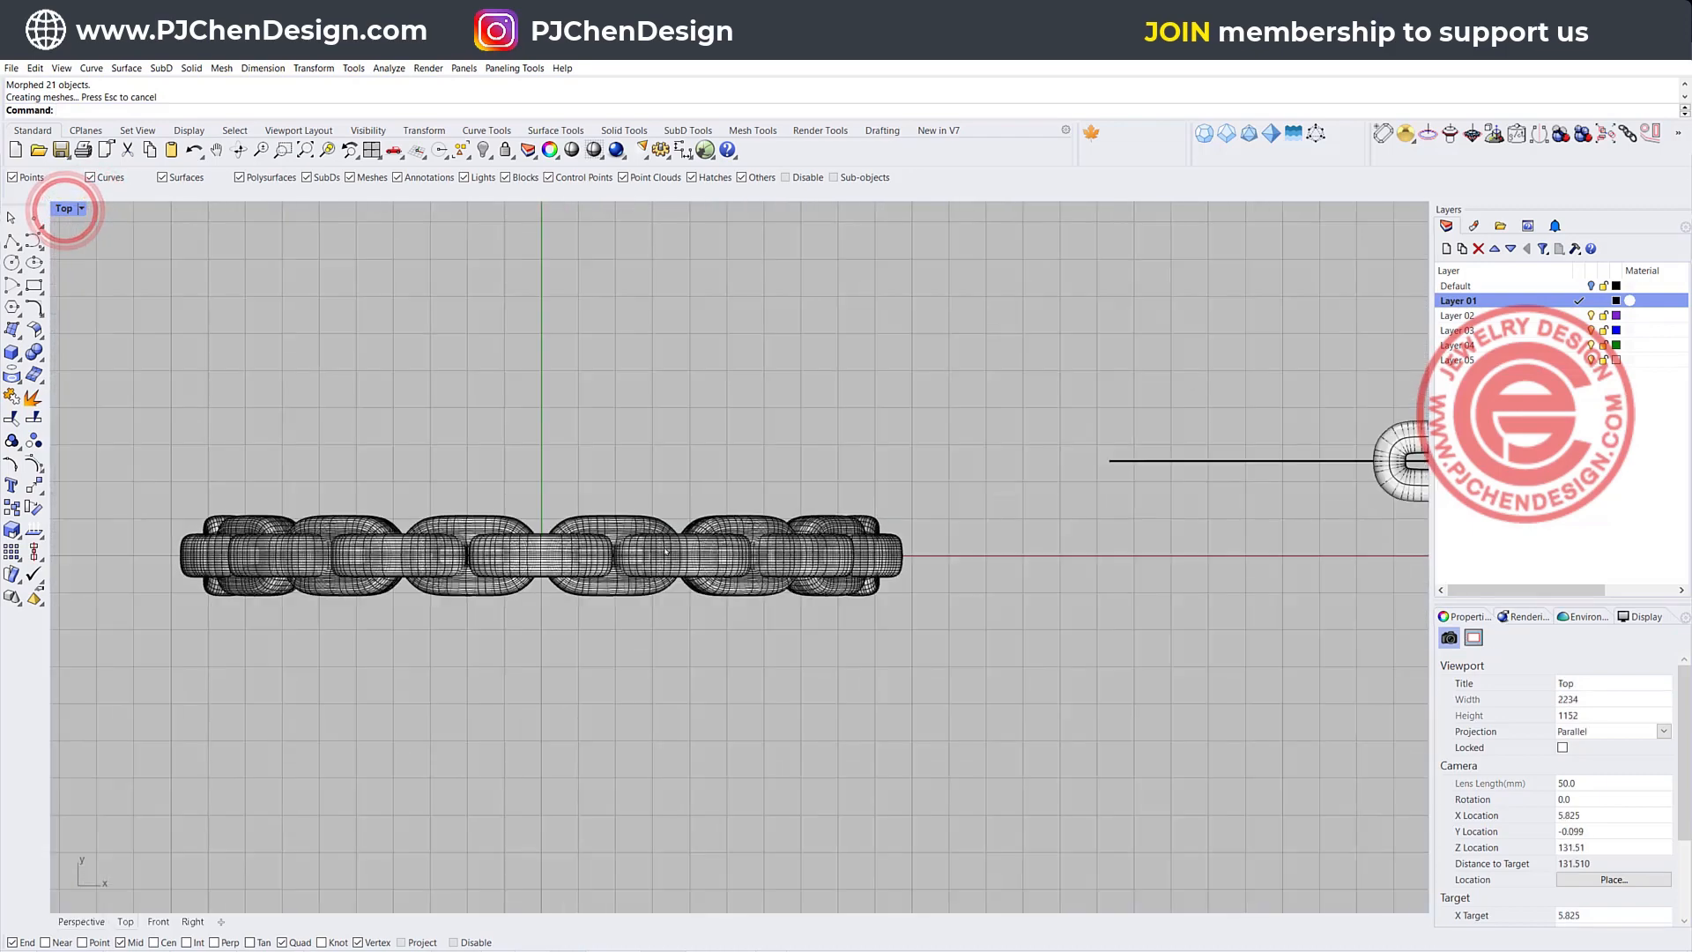
pyautogui.moveTo(620, 462); pyautogui.dragTo(496, 418, button='right')
pyautogui.moveTo(497, 418); pyautogui.dragTo(455, 521)
pyautogui.keyDown('ctrl'); pyautogui.click(476, 475); pyautogui.keyUp('ctrl')
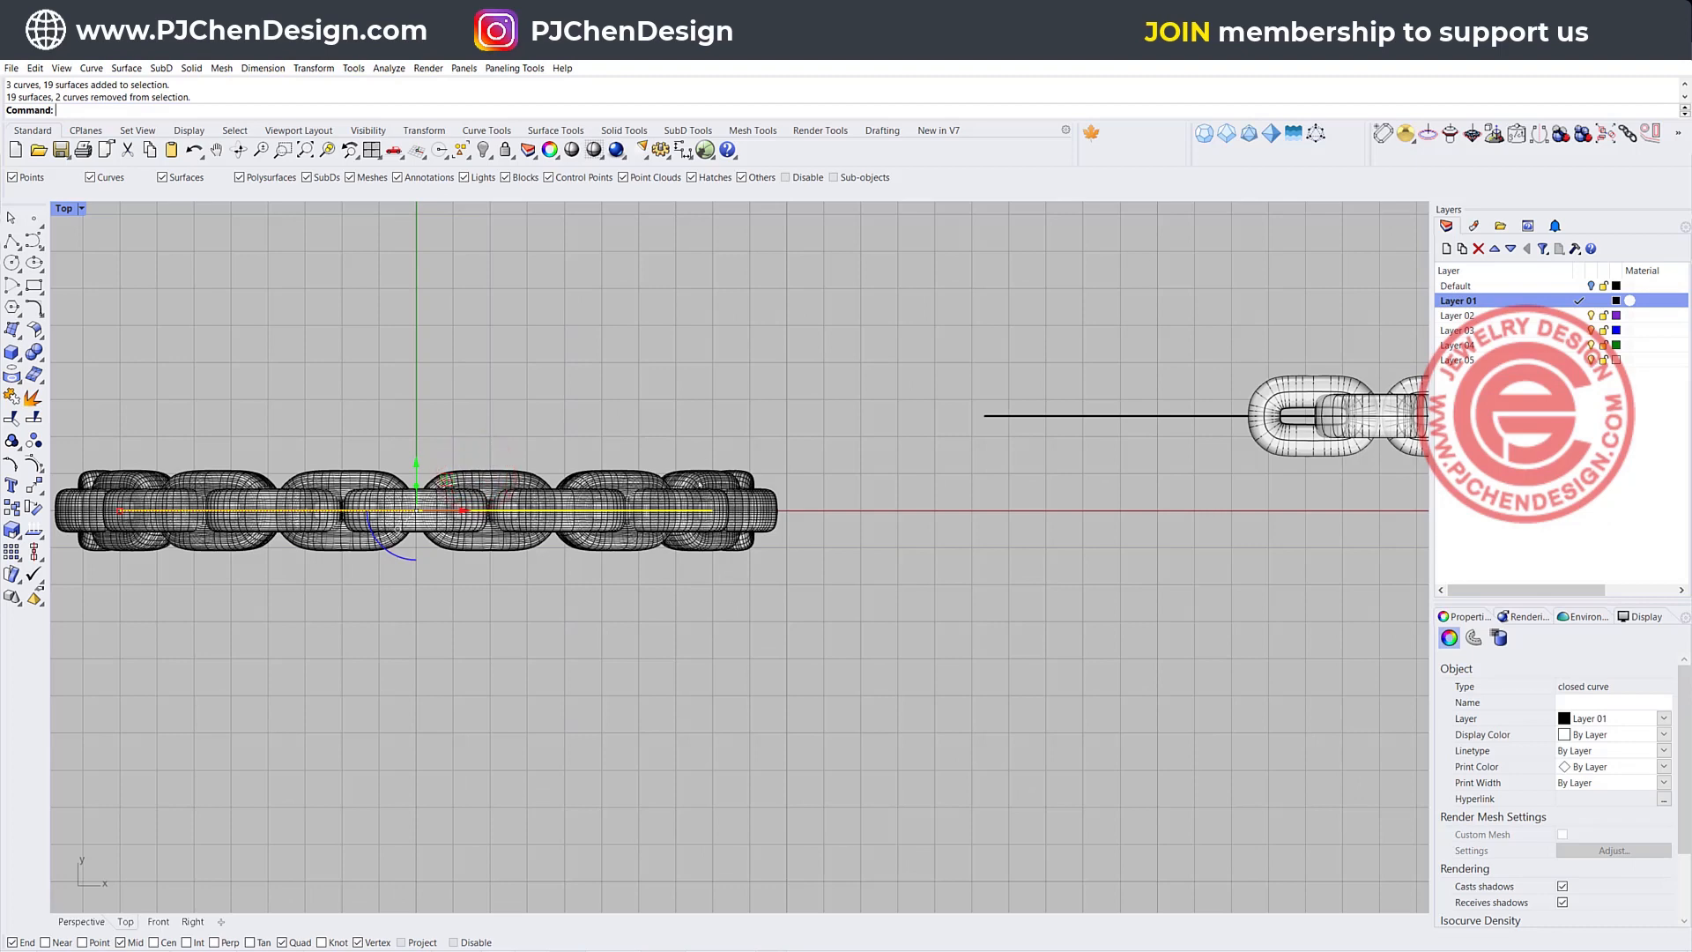
# Draw a conic-cornered rounded rectangle from the ring circle's end to just past the chain's outer edge, then select it
pyautogui.click(35, 288)
pyautogui.click(146, 291)
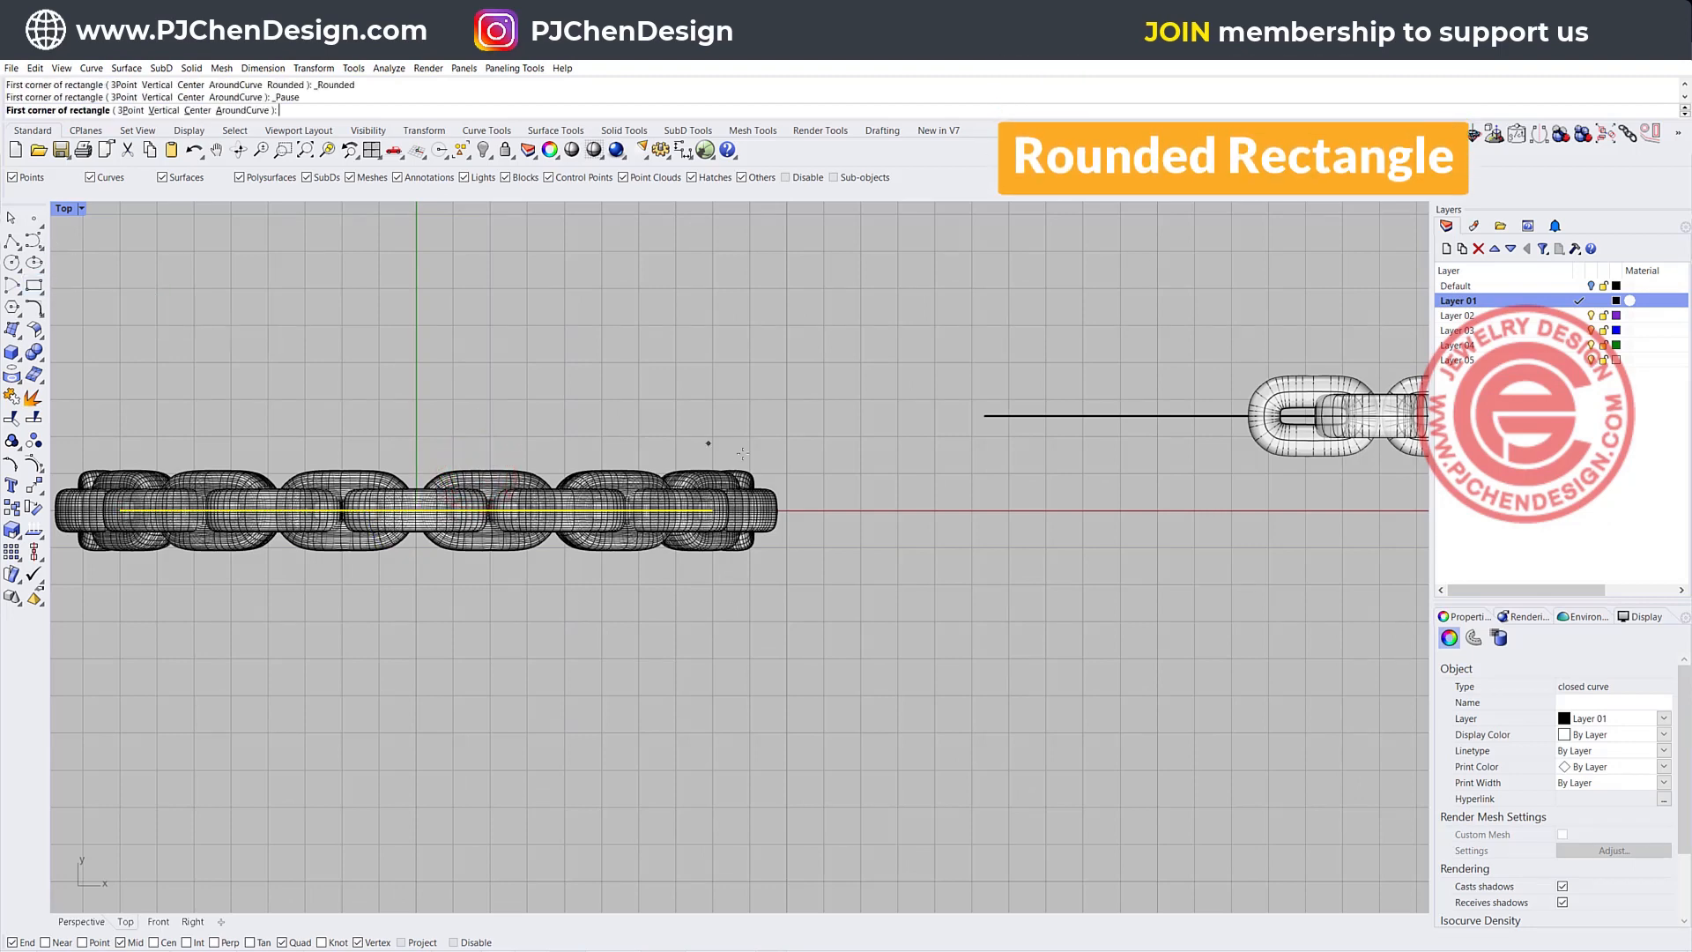
pyautogui.click(712, 512)
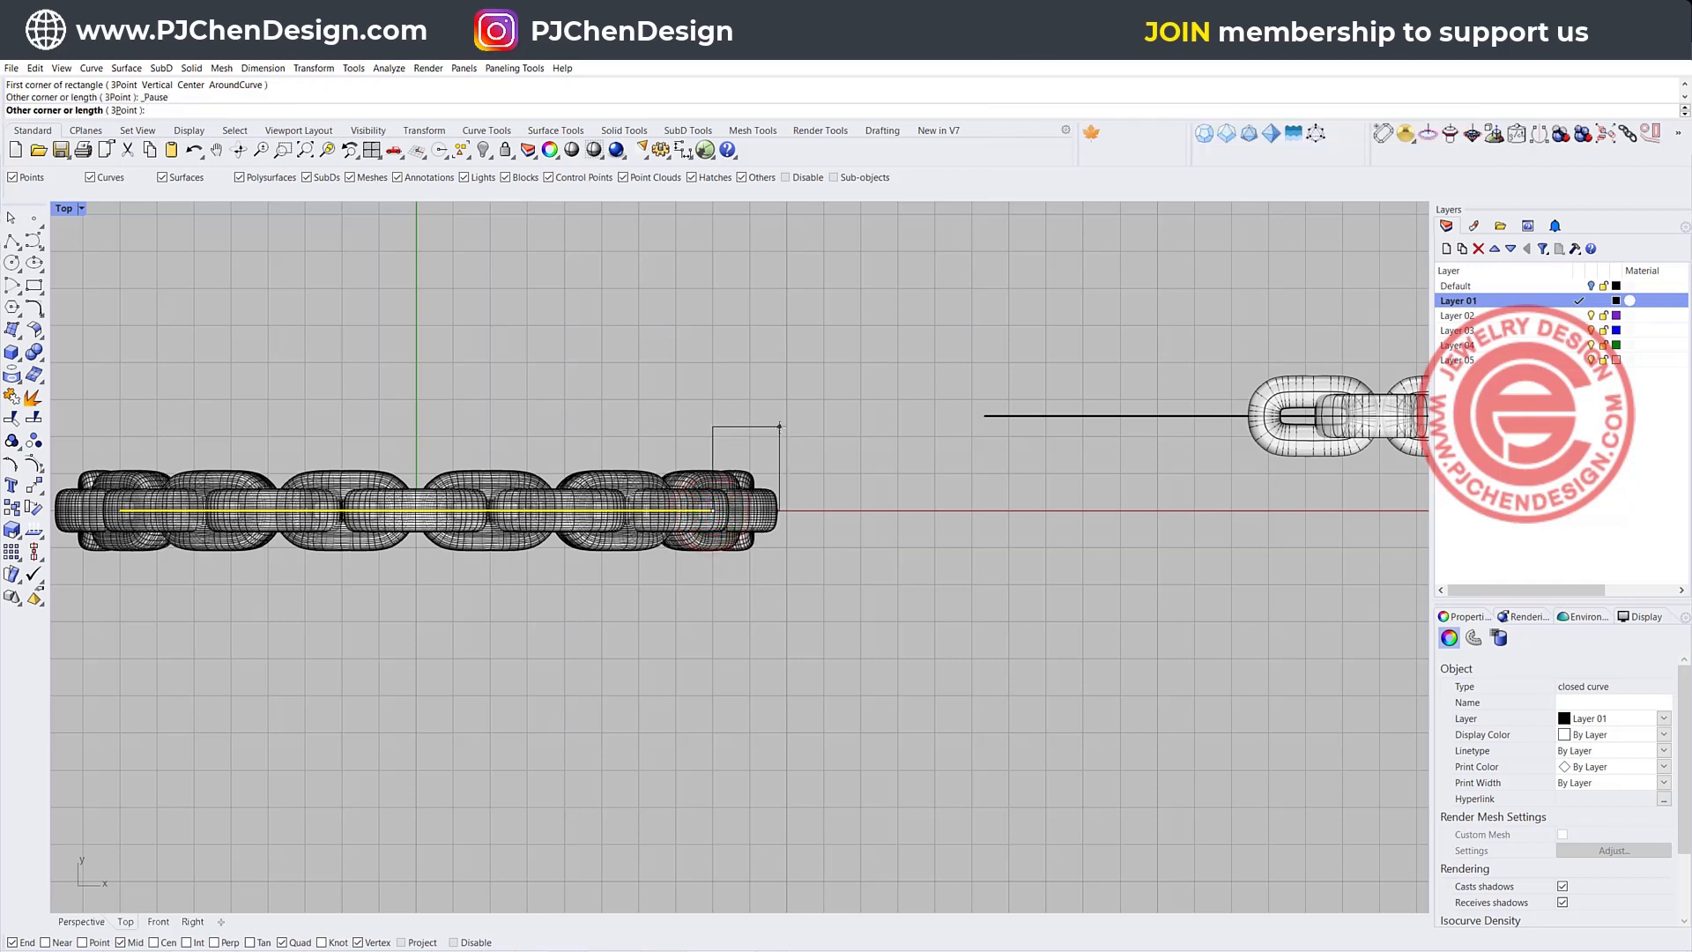
pyautogui.click(780, 430)
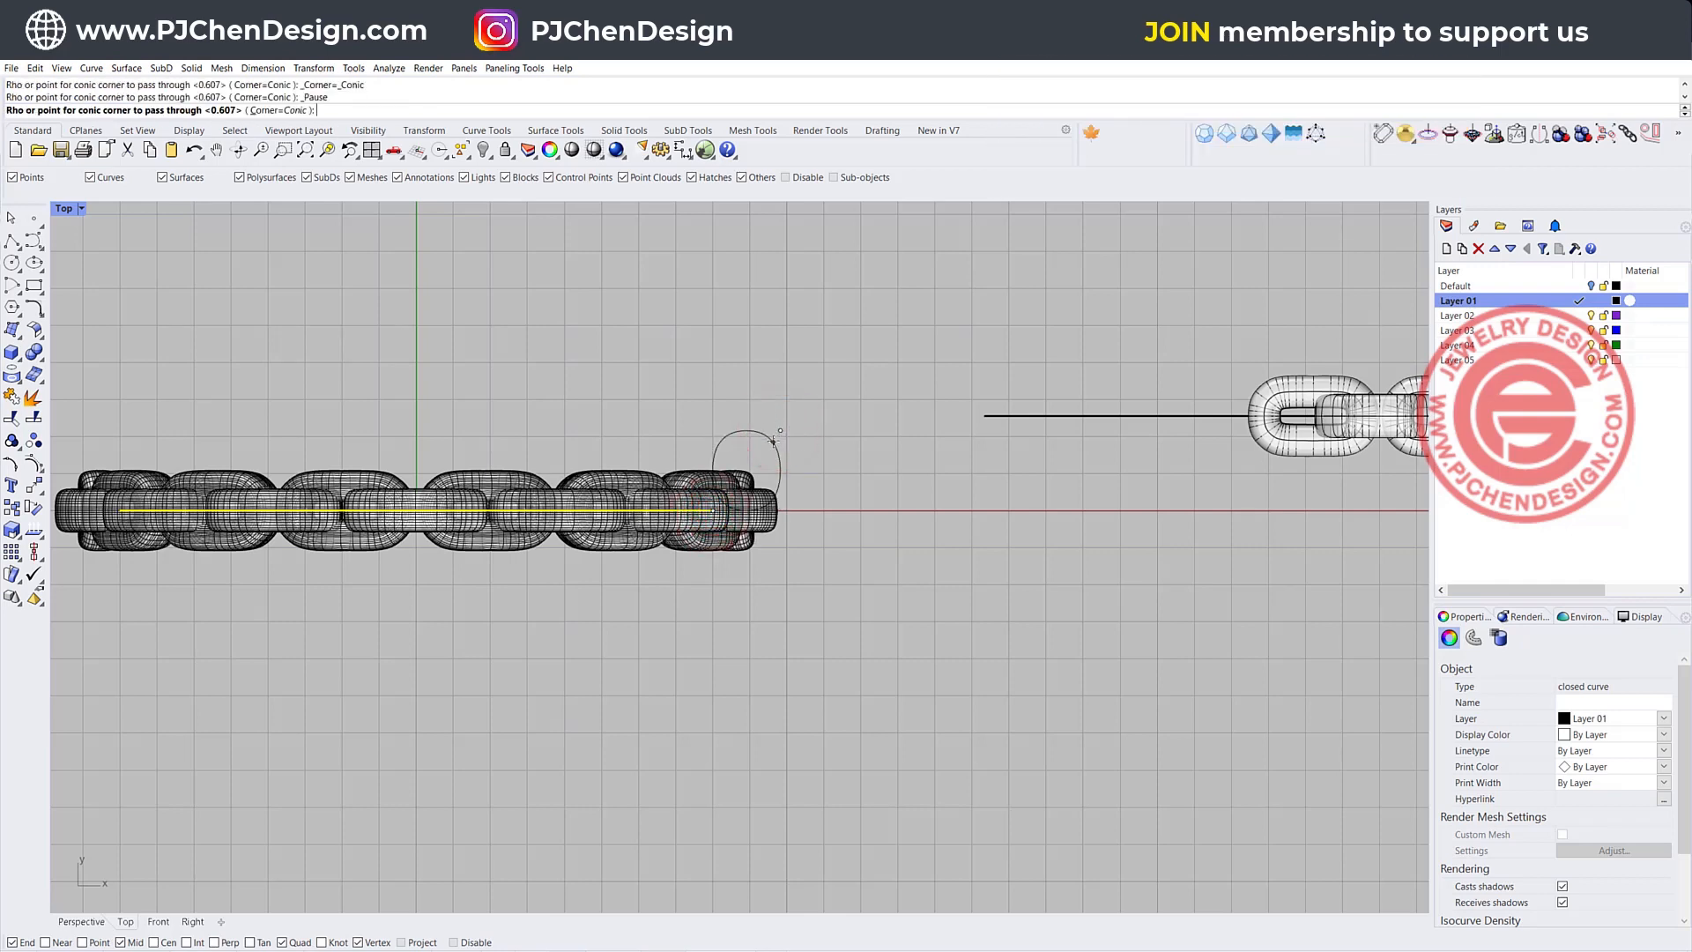
pyautogui.click(775, 436)
pyautogui.click(838, 468)
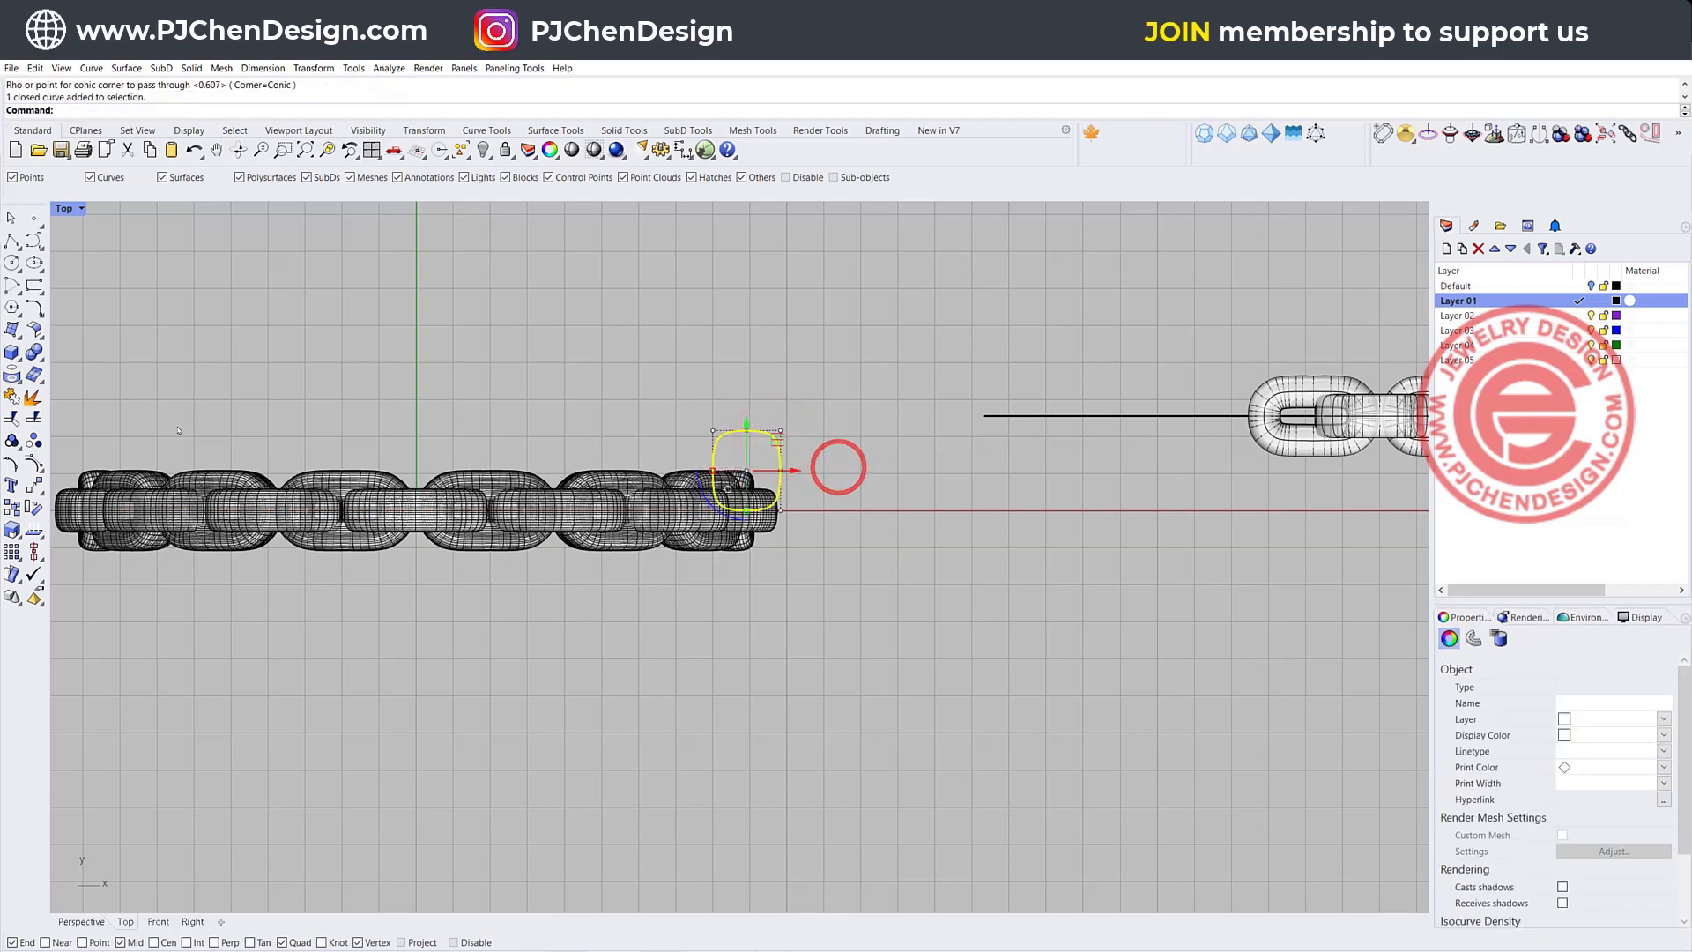
# Align the rounded rectangle's horizontal center to 0 so that it sits centered on the X axis
pyautogui.click(33, 551)
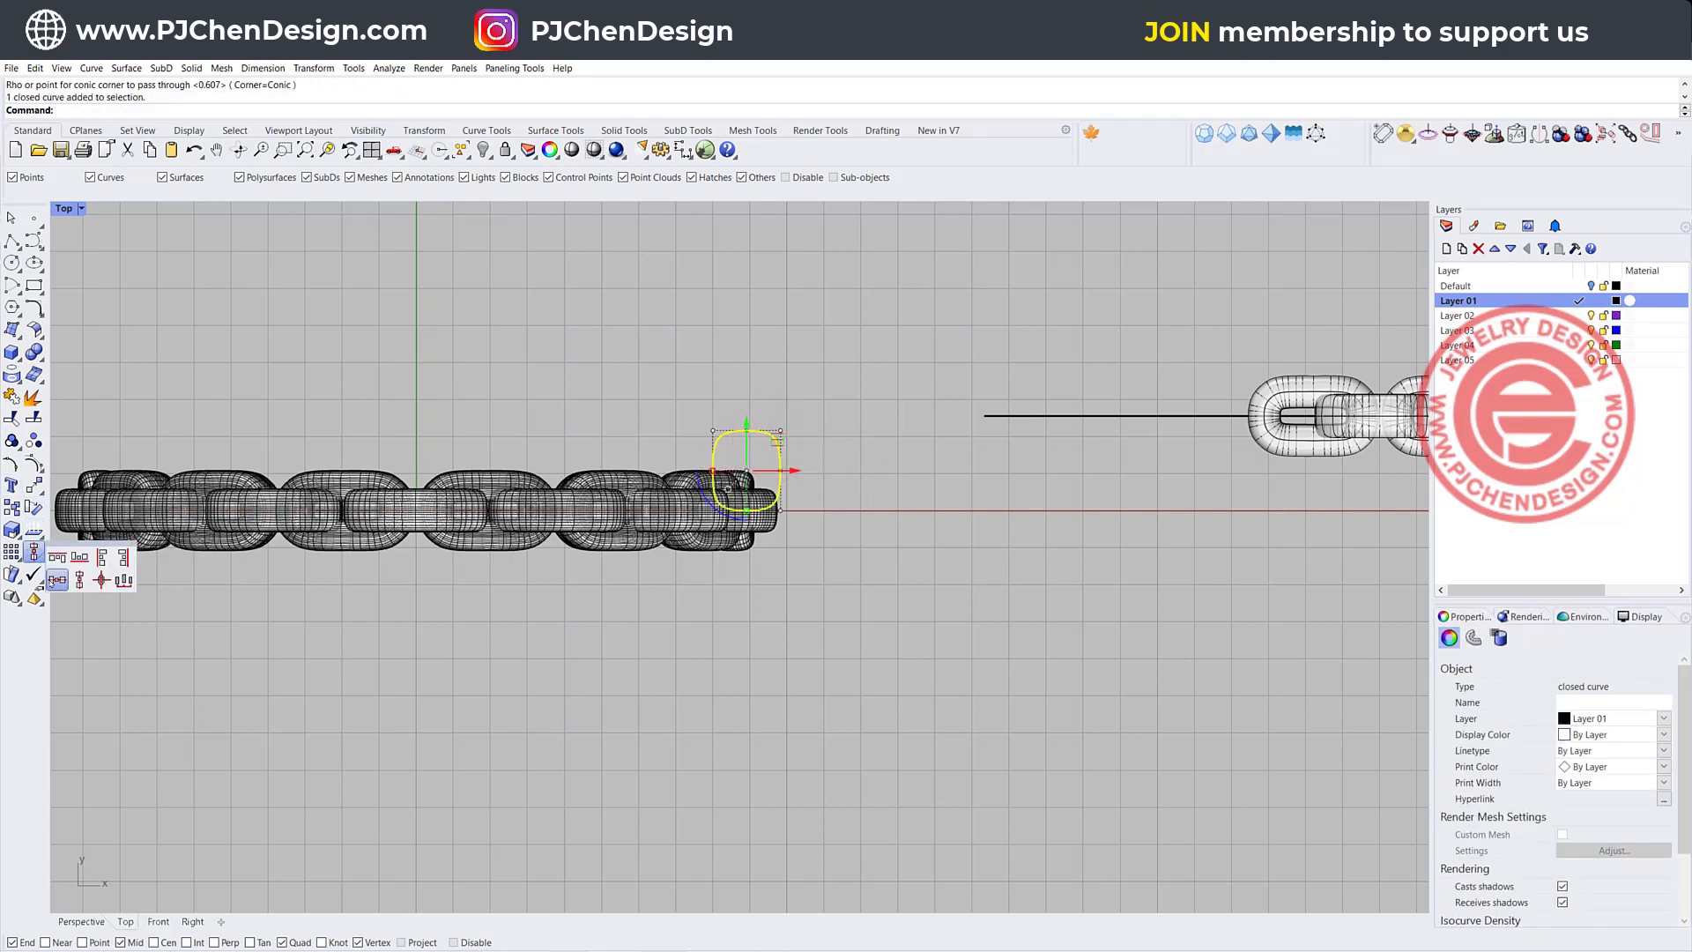
pyautogui.click(55, 579)
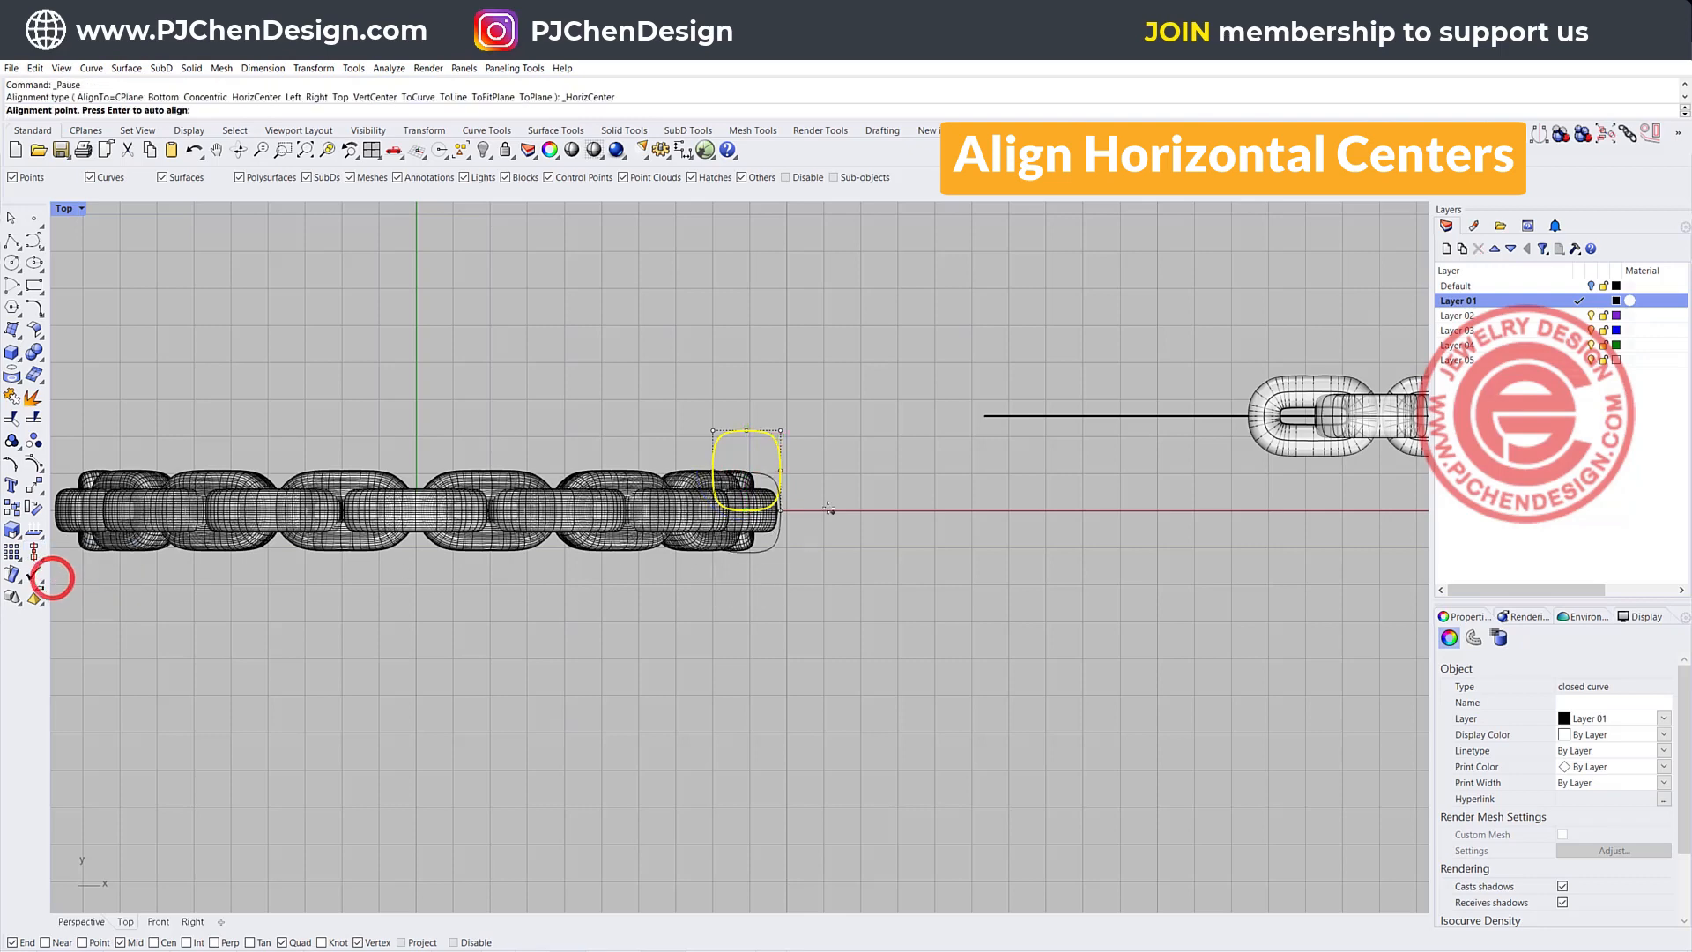
pyautogui.press('Return')
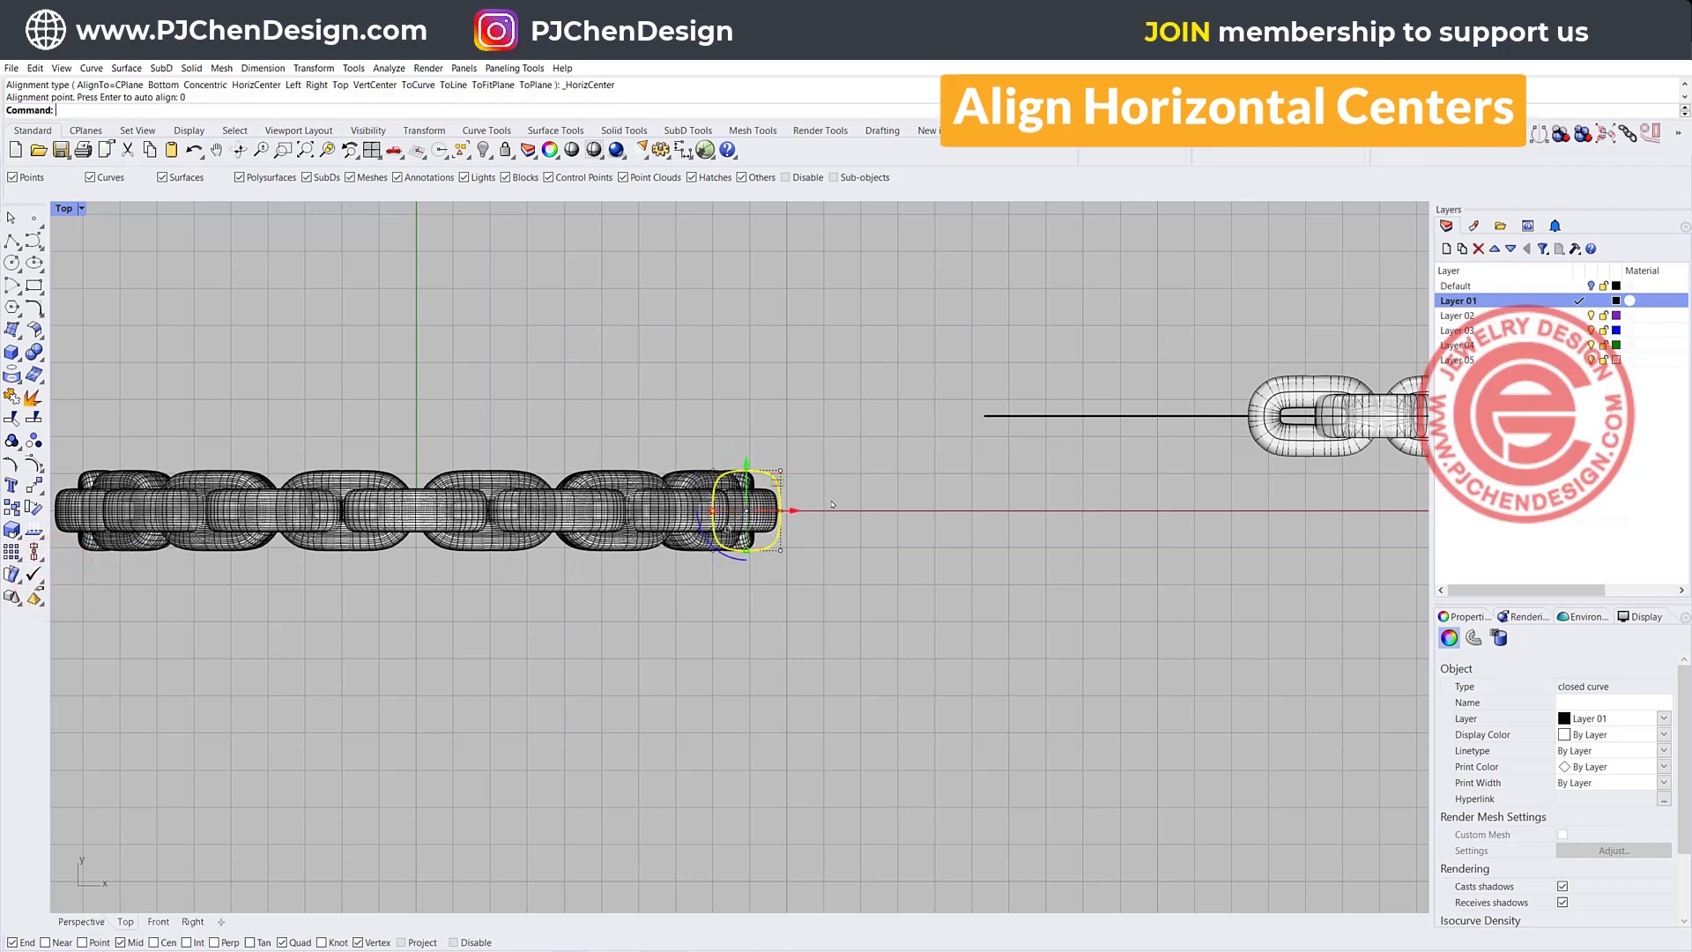
pyautogui.scroll(6, 746, 508)
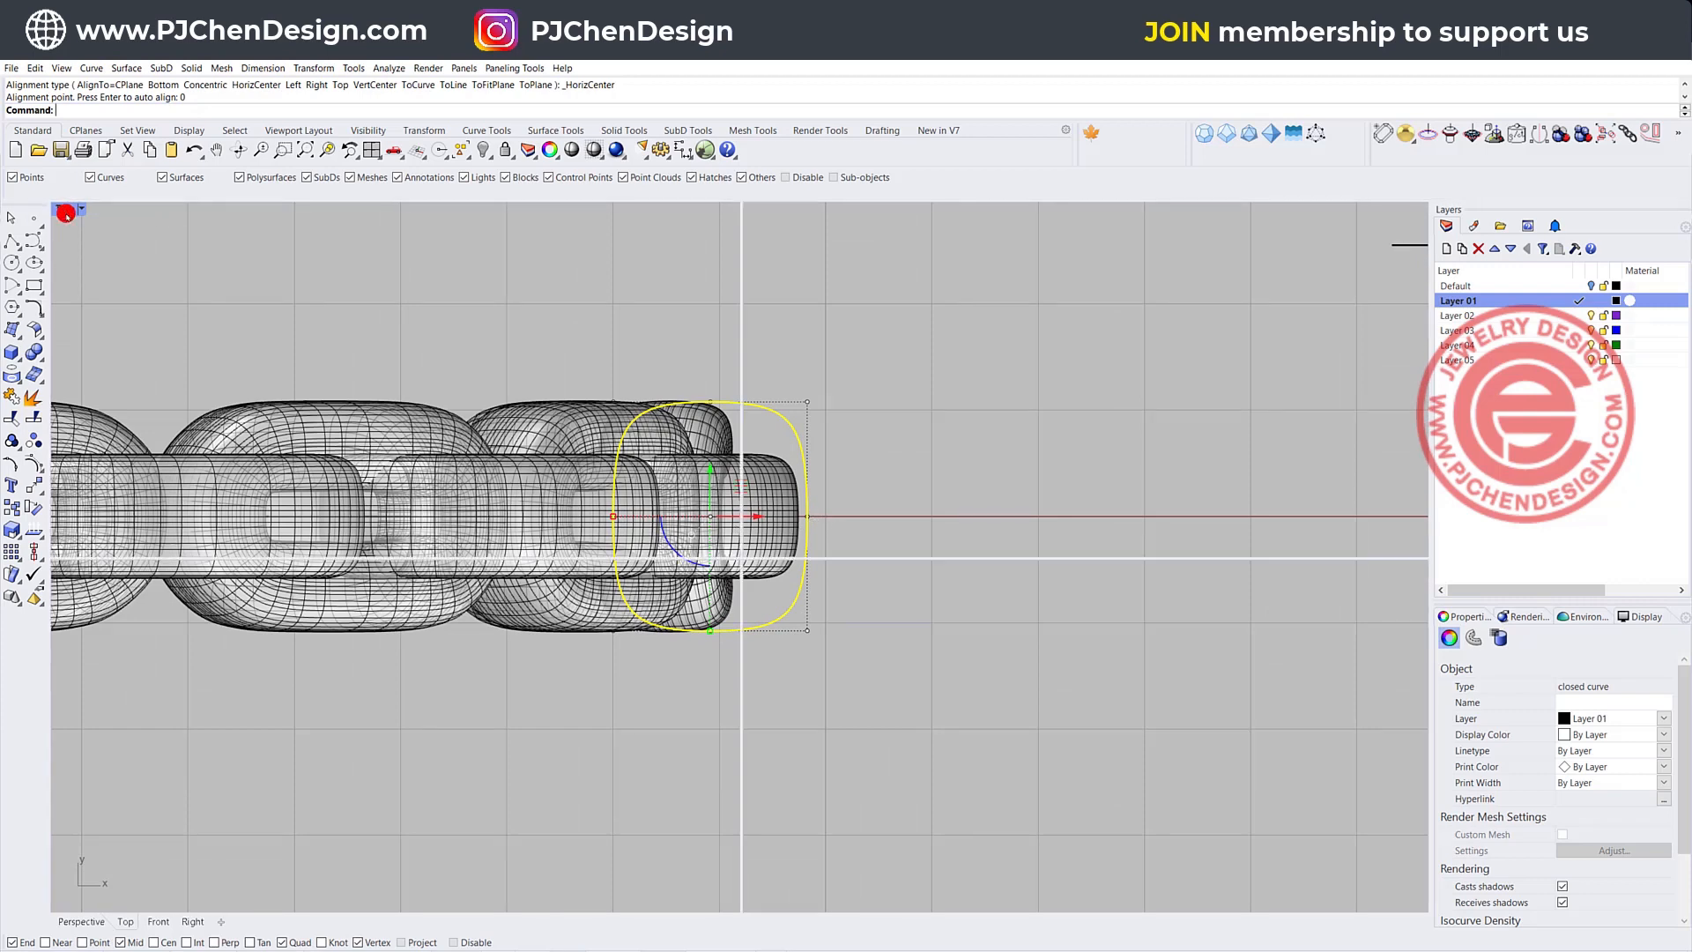
# Ungroup the chain flowed around the ring circle in the maximized Perspective view and check that single links can be selected
pyautogui.doubleClick(63, 208)
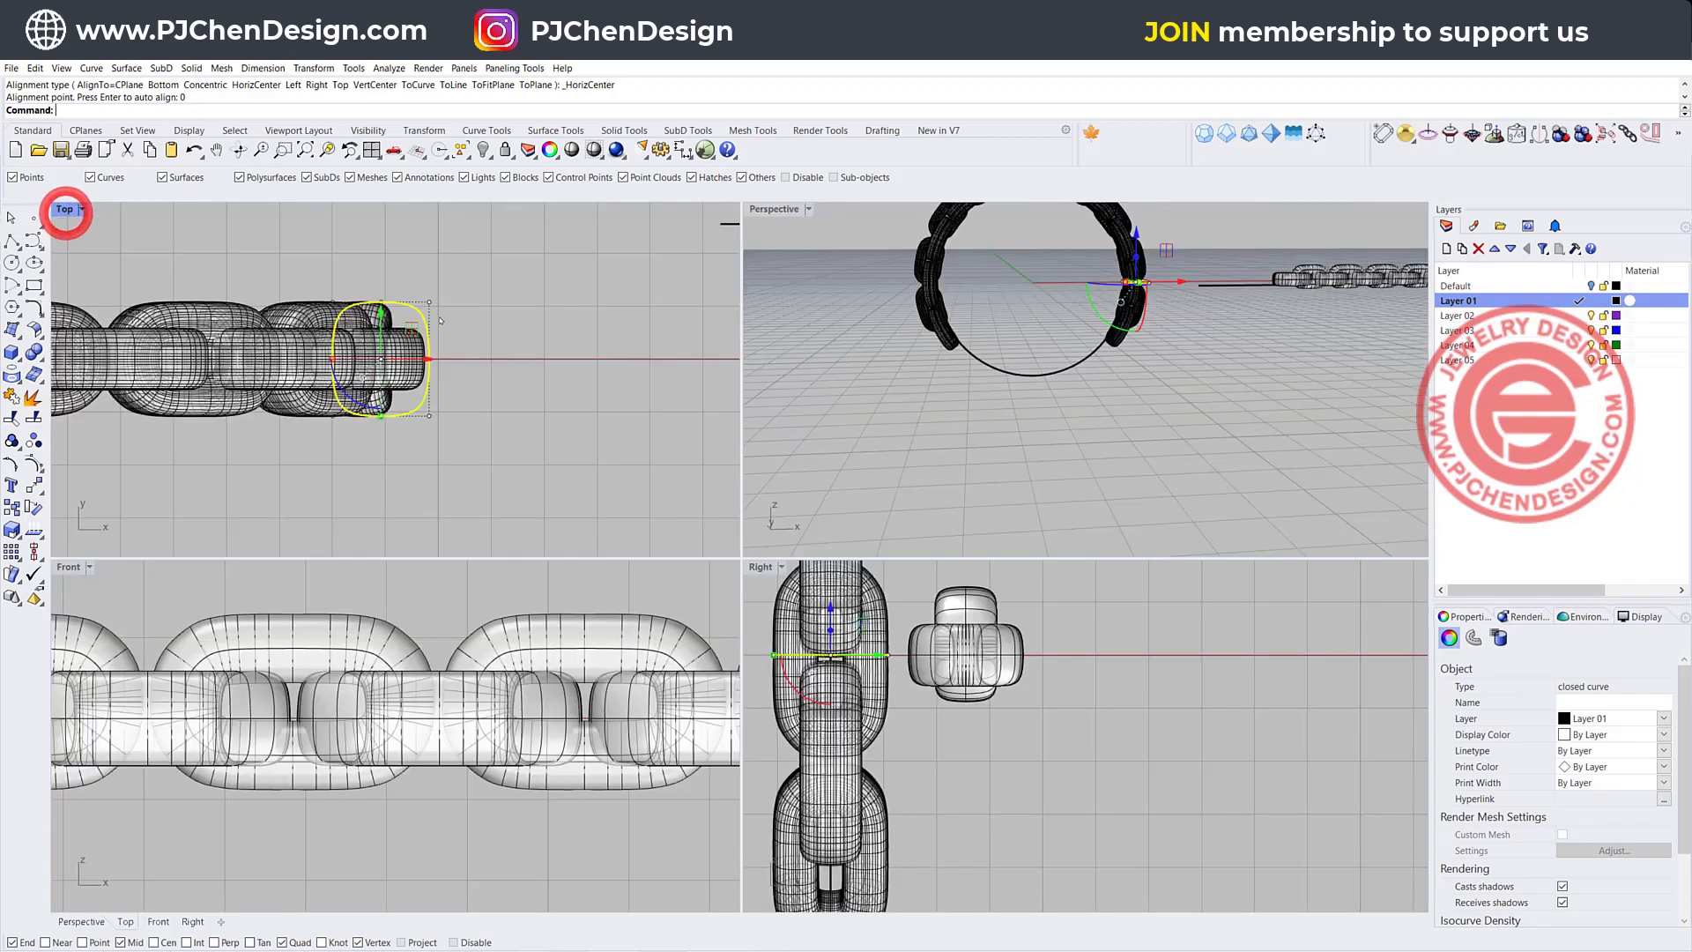
pyautogui.doubleClick(774, 208)
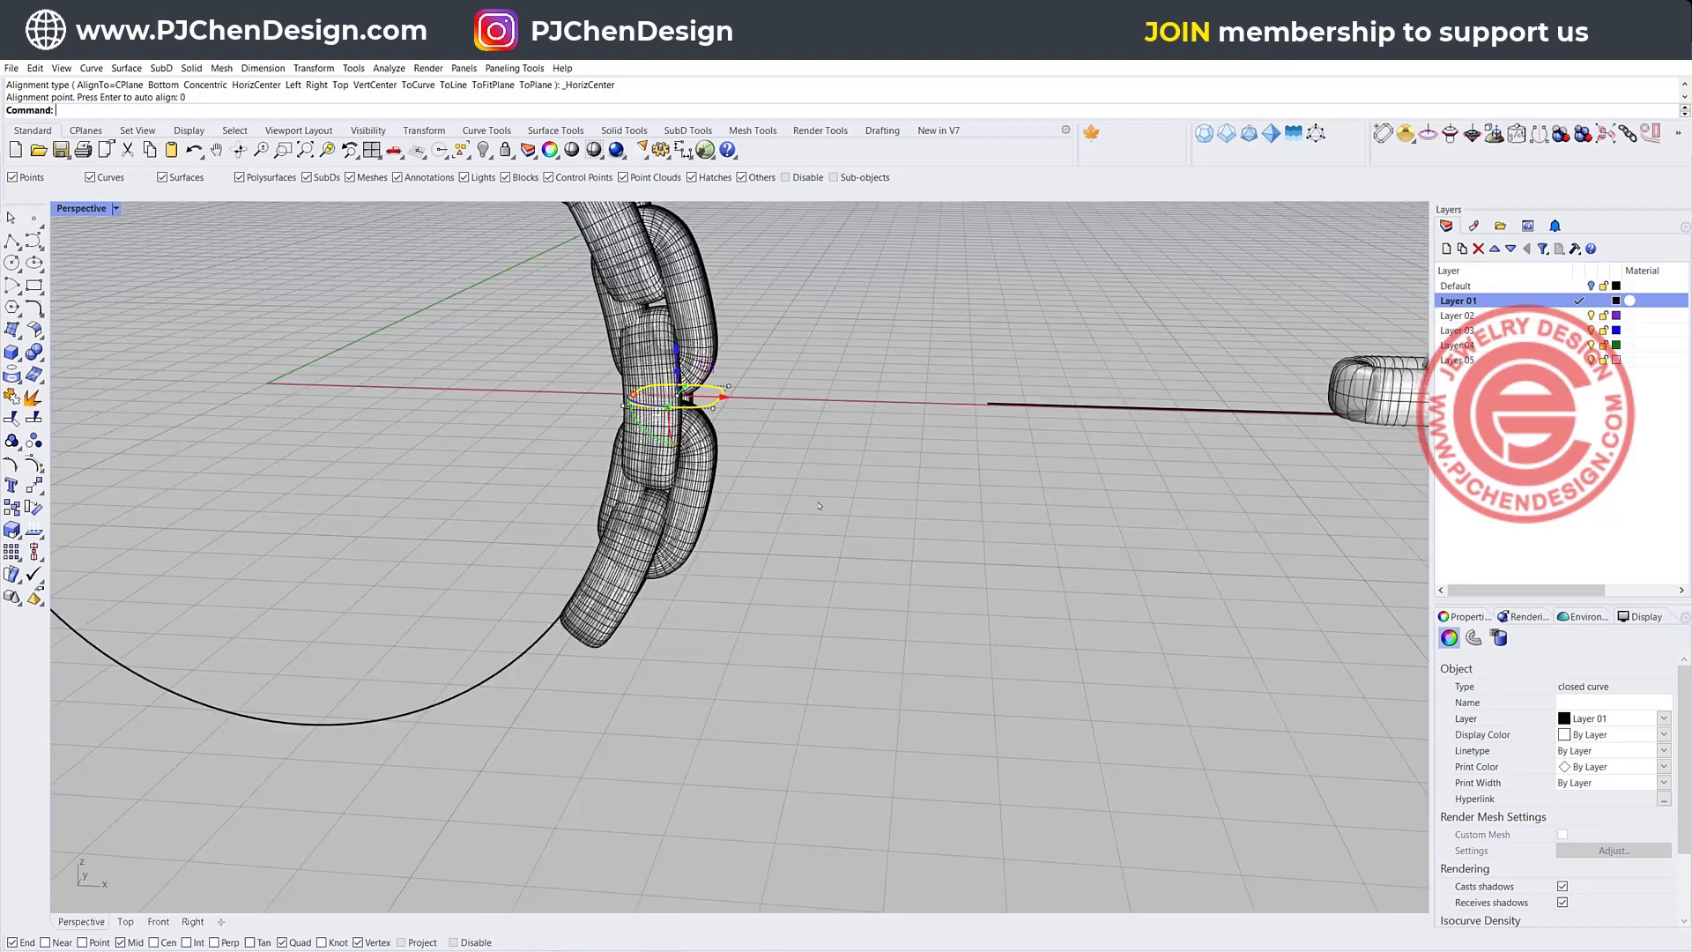
pyautogui.scroll(-4, 819, 506)
pyautogui.click(723, 560)
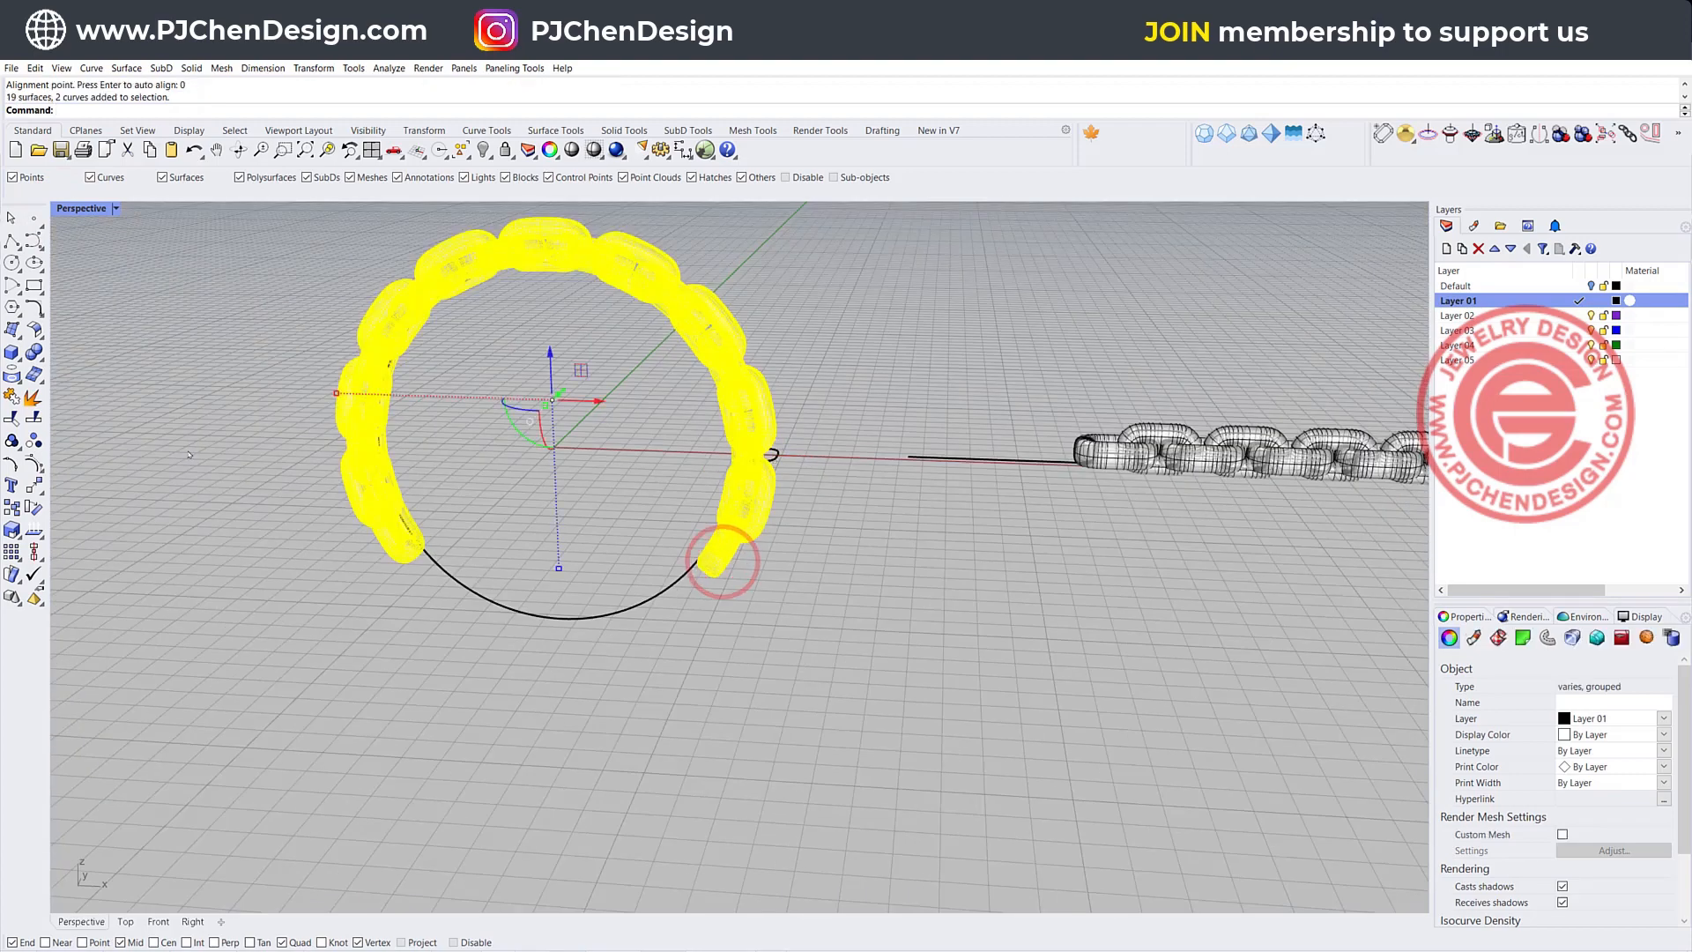
pyautogui.click(37, 436)
pyautogui.click(392, 520)
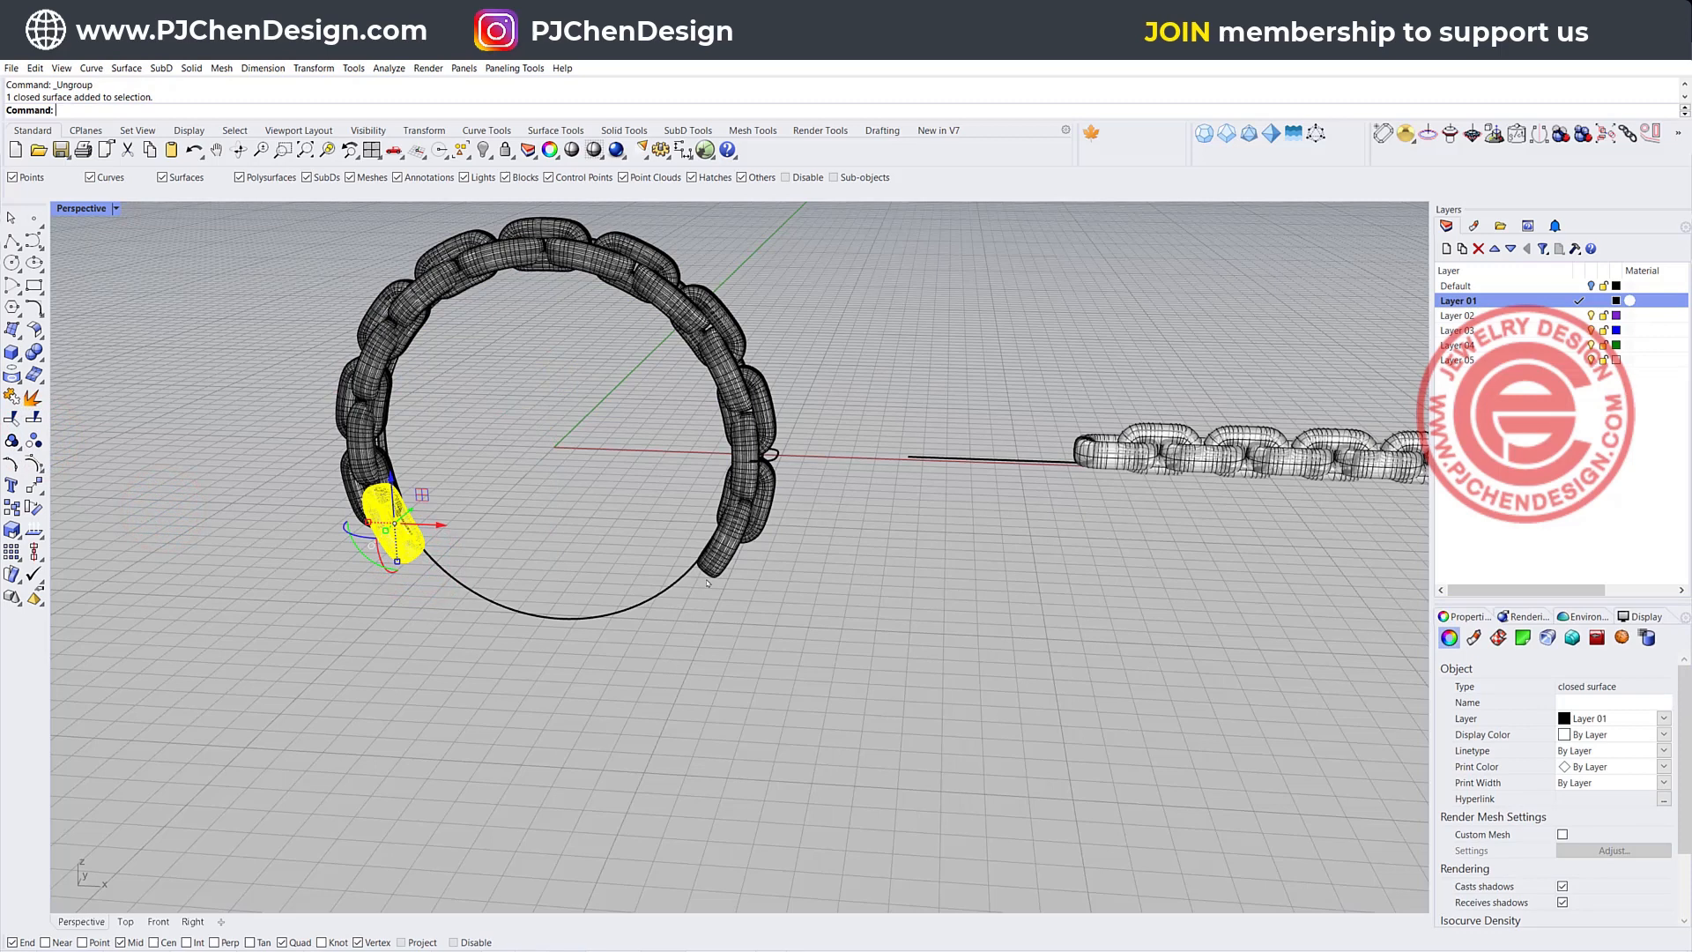
pyautogui.click(758, 510)
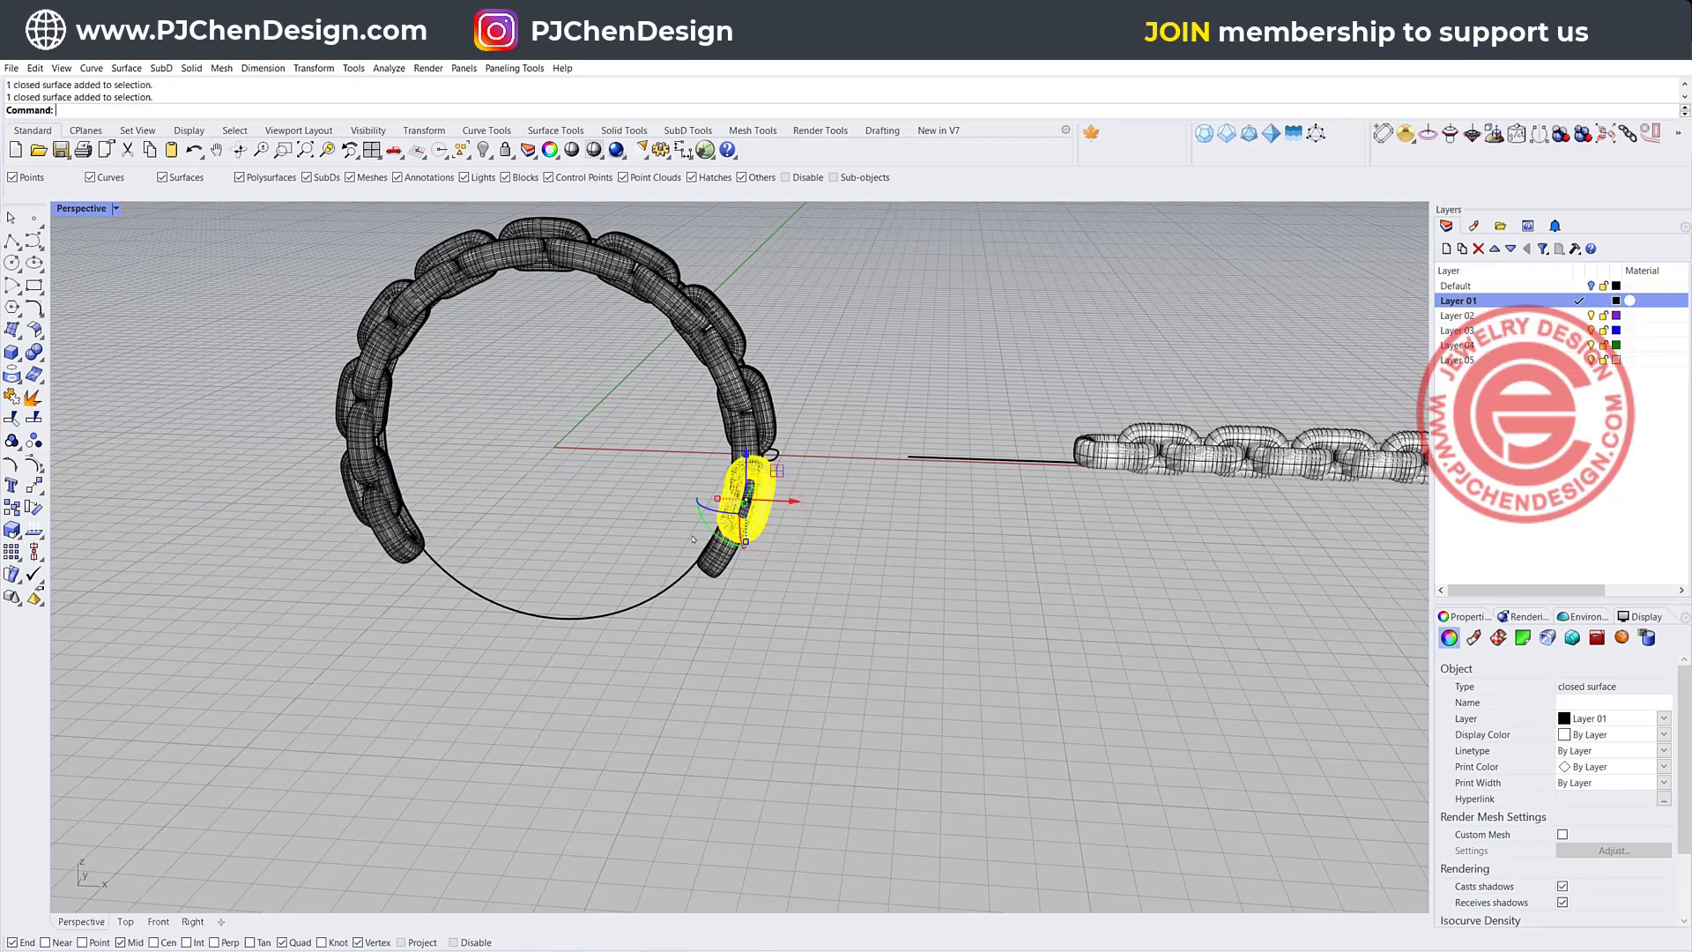
pyautogui.click(842, 454)
# Sweep the rounded rectangle along the ring circle with Sweep 1 Rail to form a full band
pyautogui.scroll(3, 837, 449)
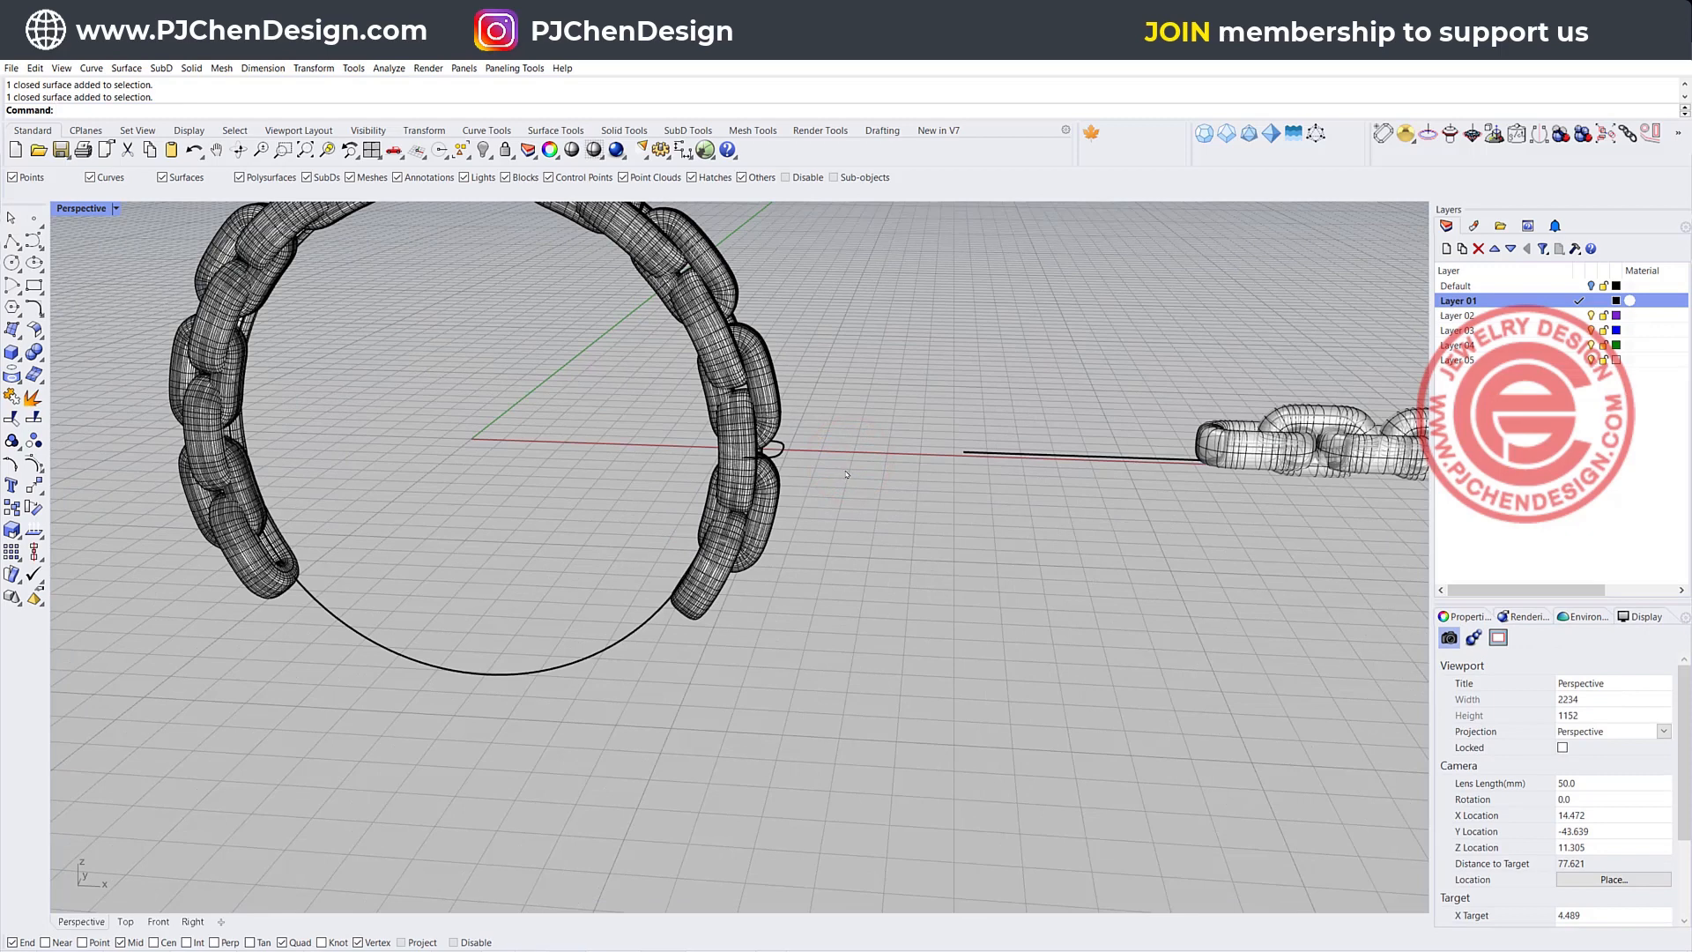
pyautogui.click(767, 452)
pyautogui.click(956, 472)
pyautogui.click(126, 68)
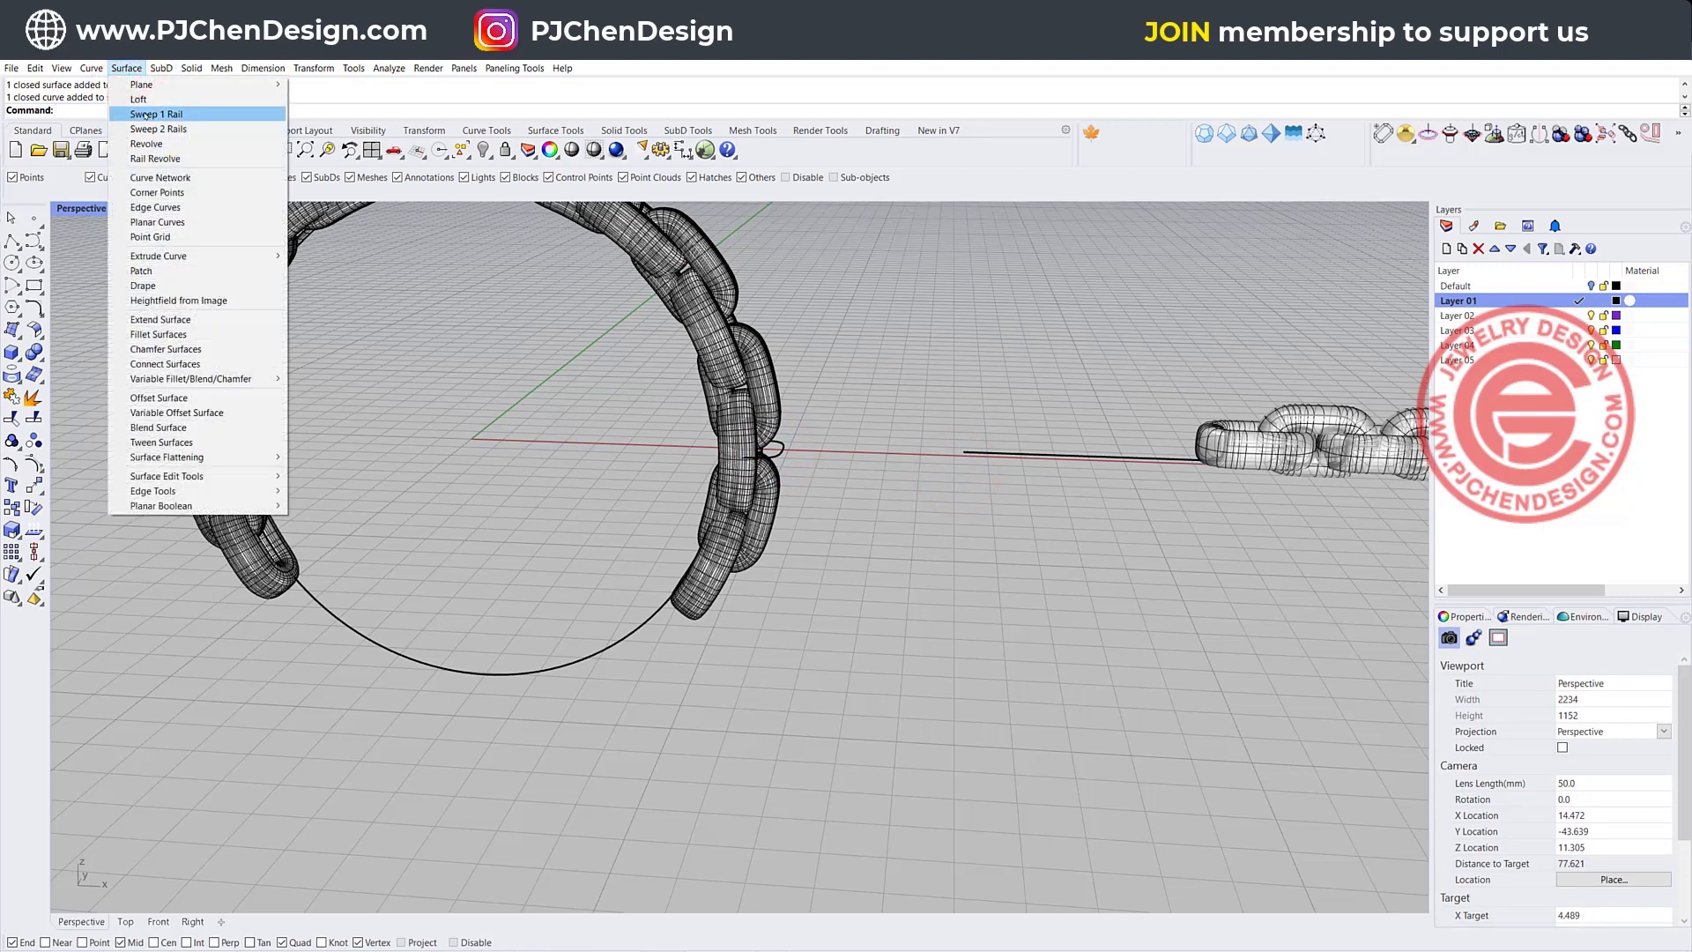
pyautogui.click(144, 115)
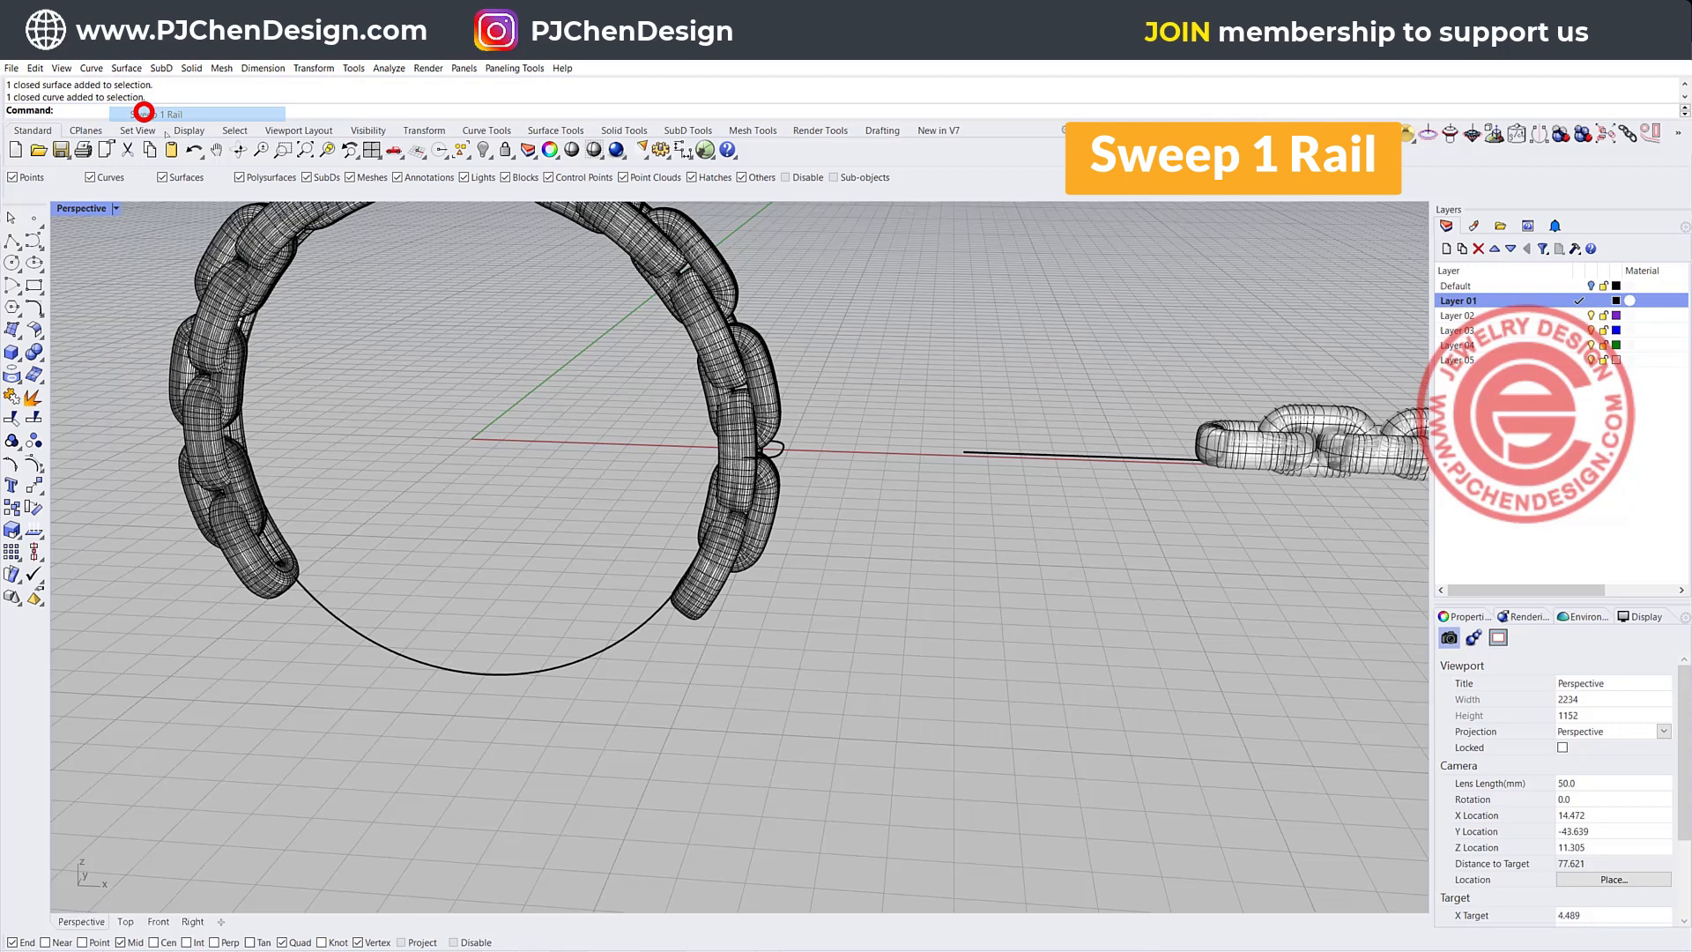
pyautogui.click(640, 628)
pyautogui.click(779, 450)
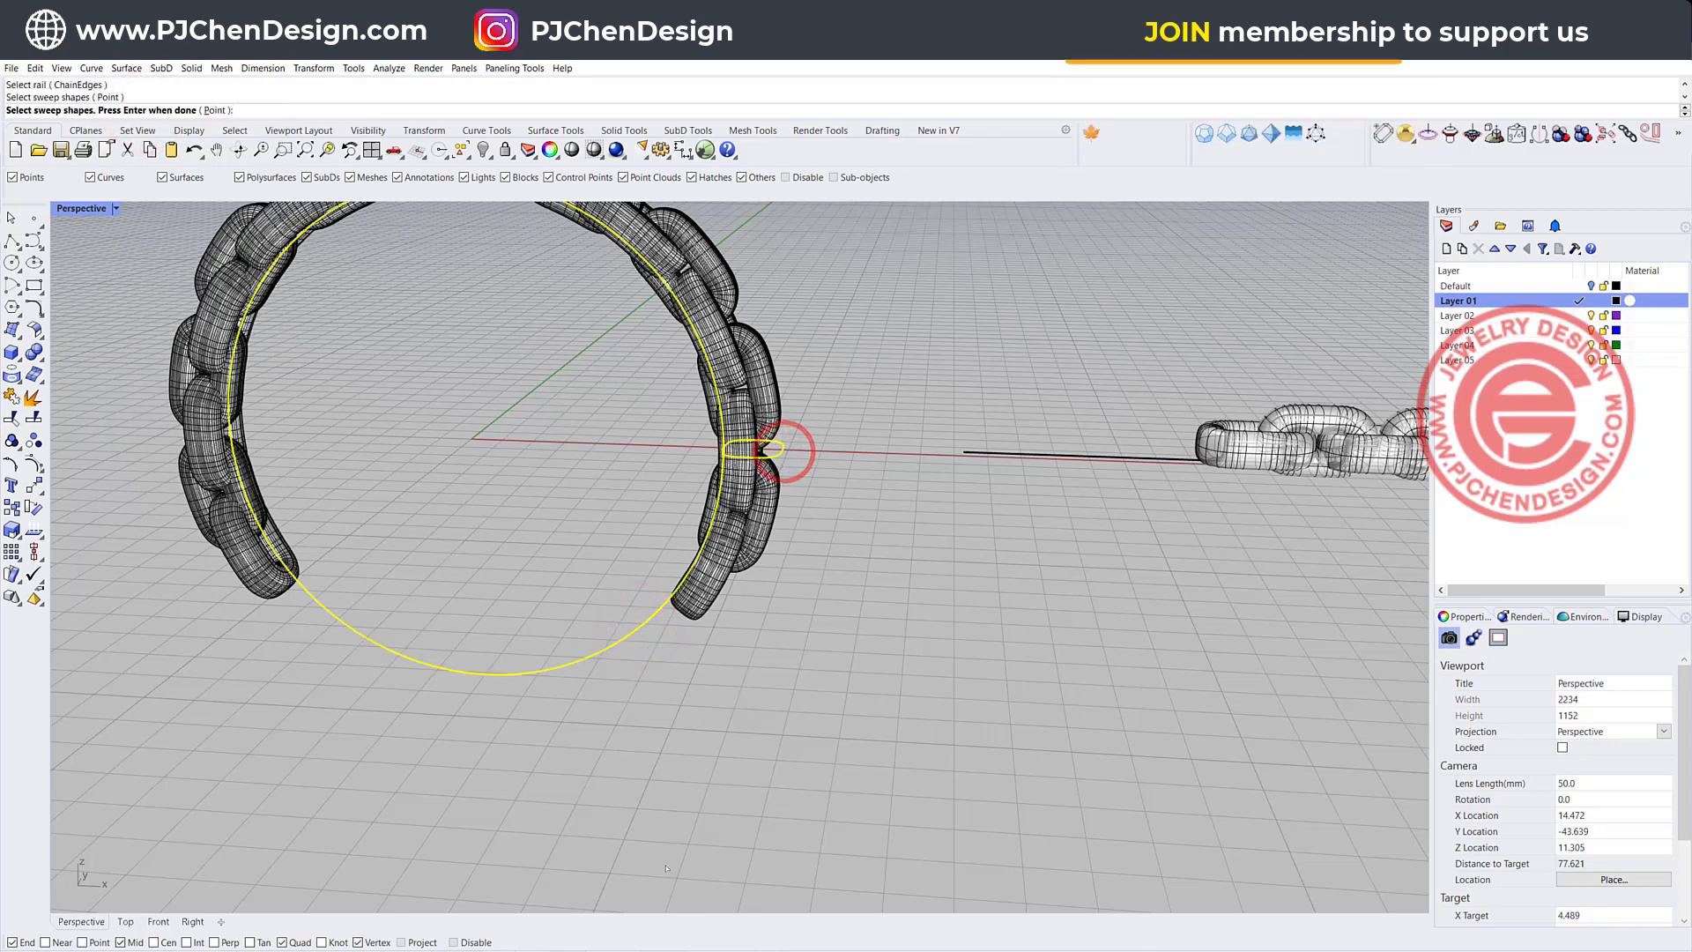
pyautogui.press('Return')
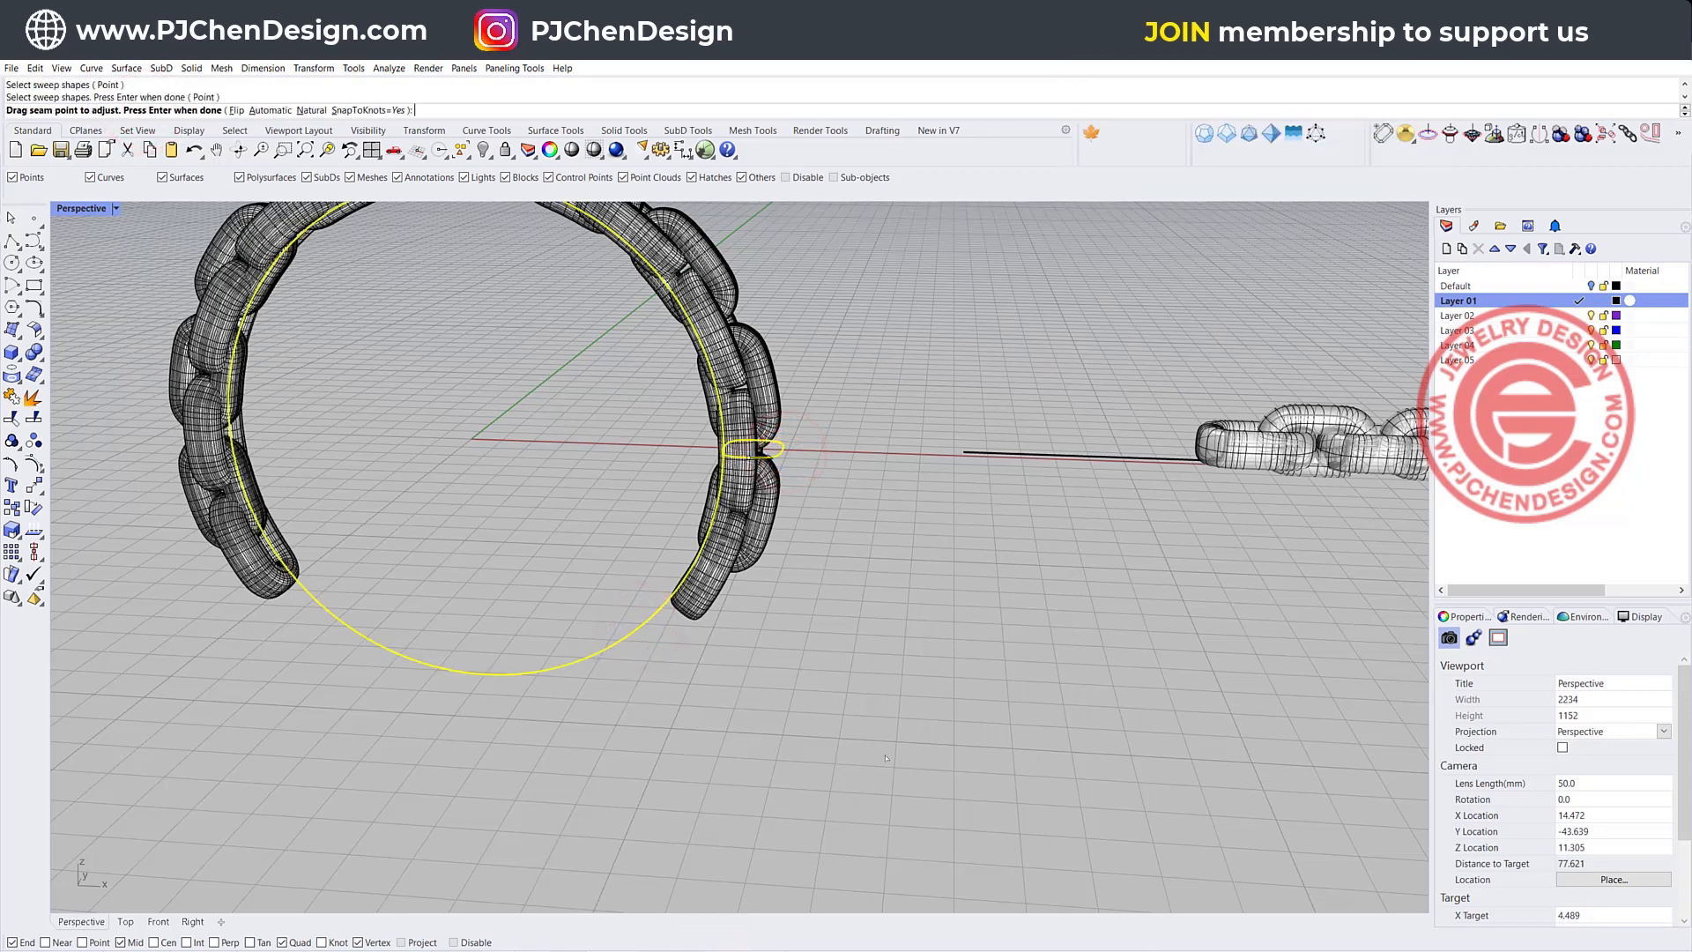
pyautogui.press('Return')
pyautogui.click(942, 603)
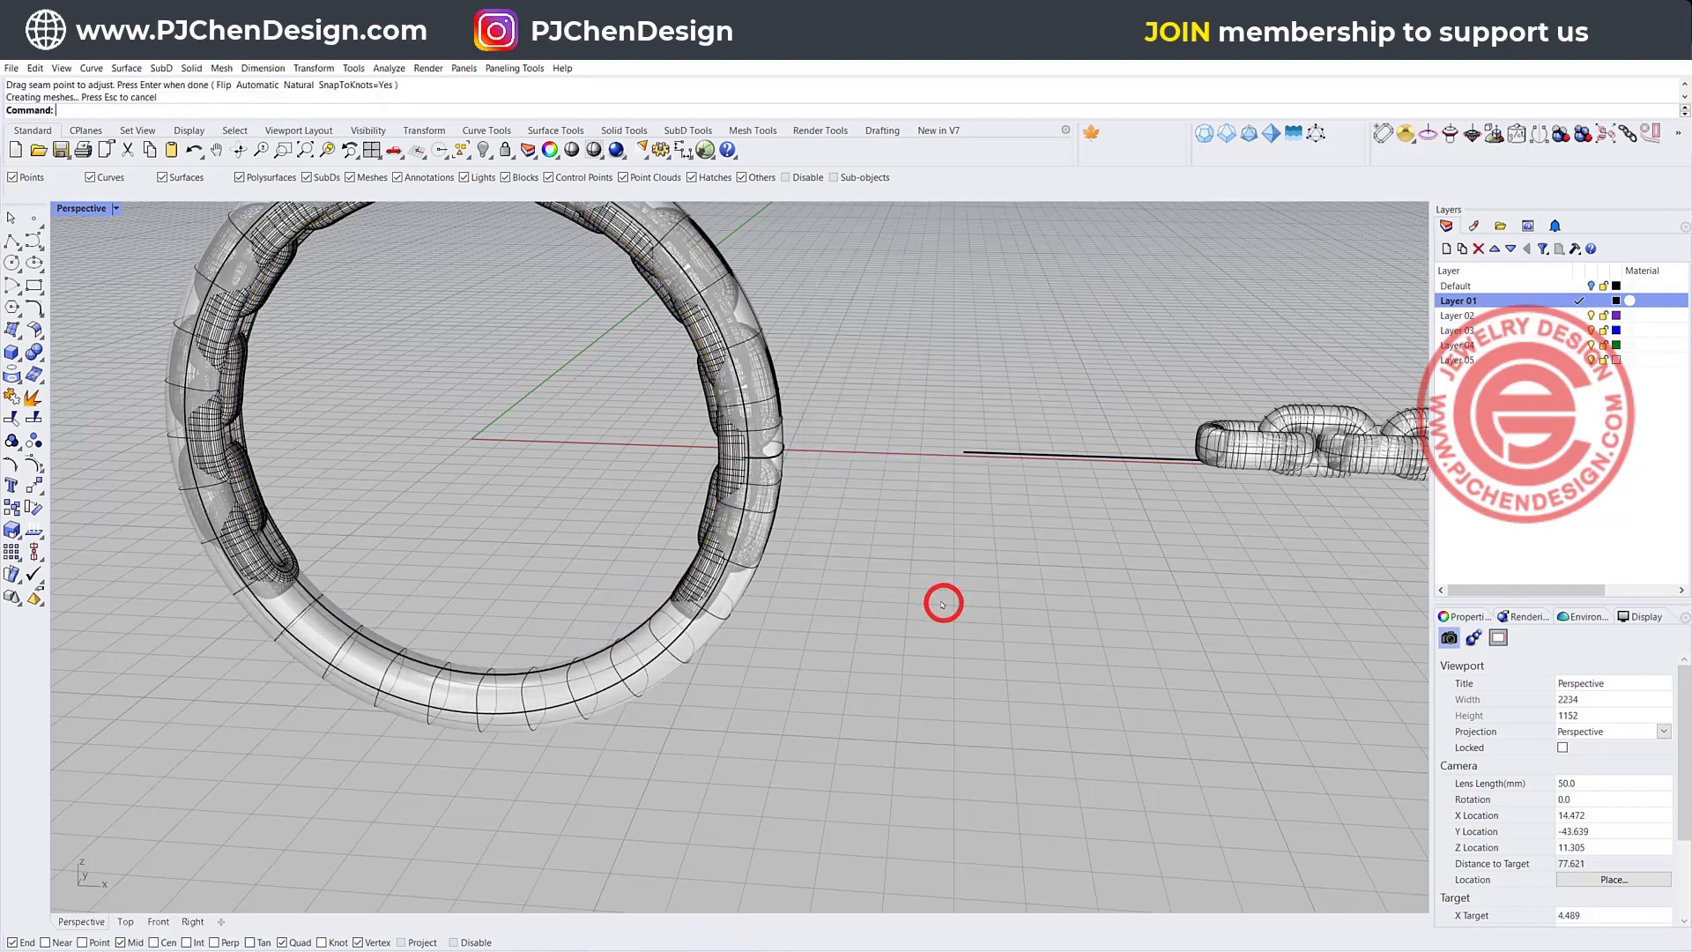
# In the Front view, draw a straight polyline from 0 outward across the band near the chain's lower end
pyautogui.scroll(4, 731, 585)
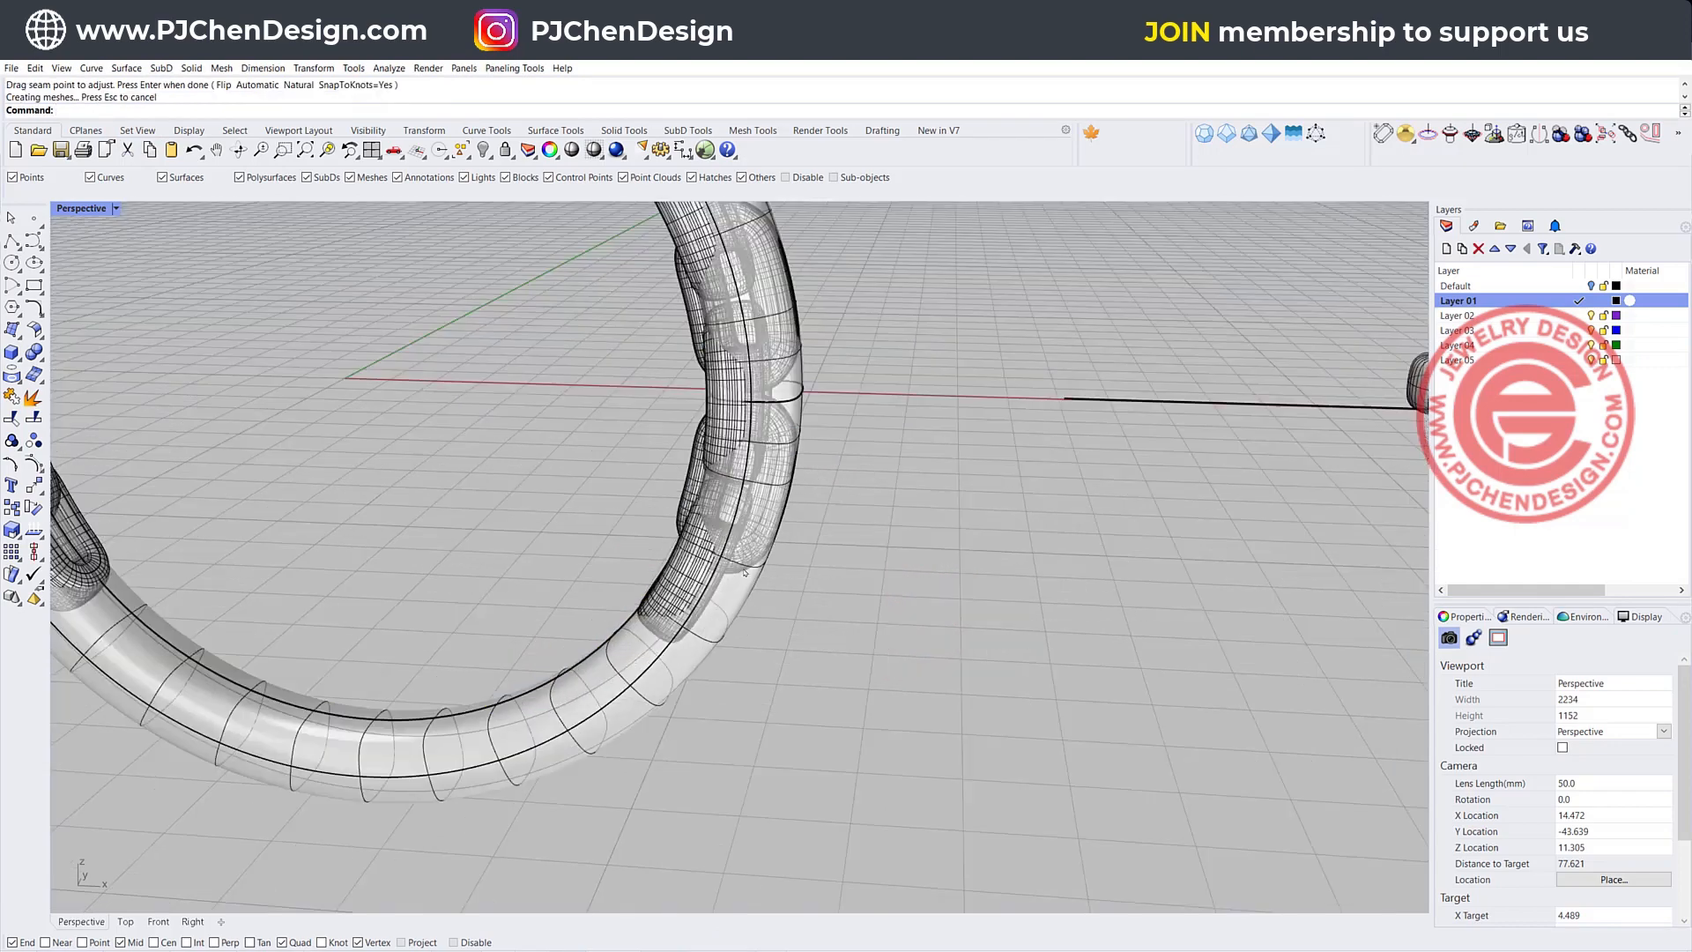
pyautogui.moveTo(731, 584); pyautogui.dragTo(771, 577, button='right')
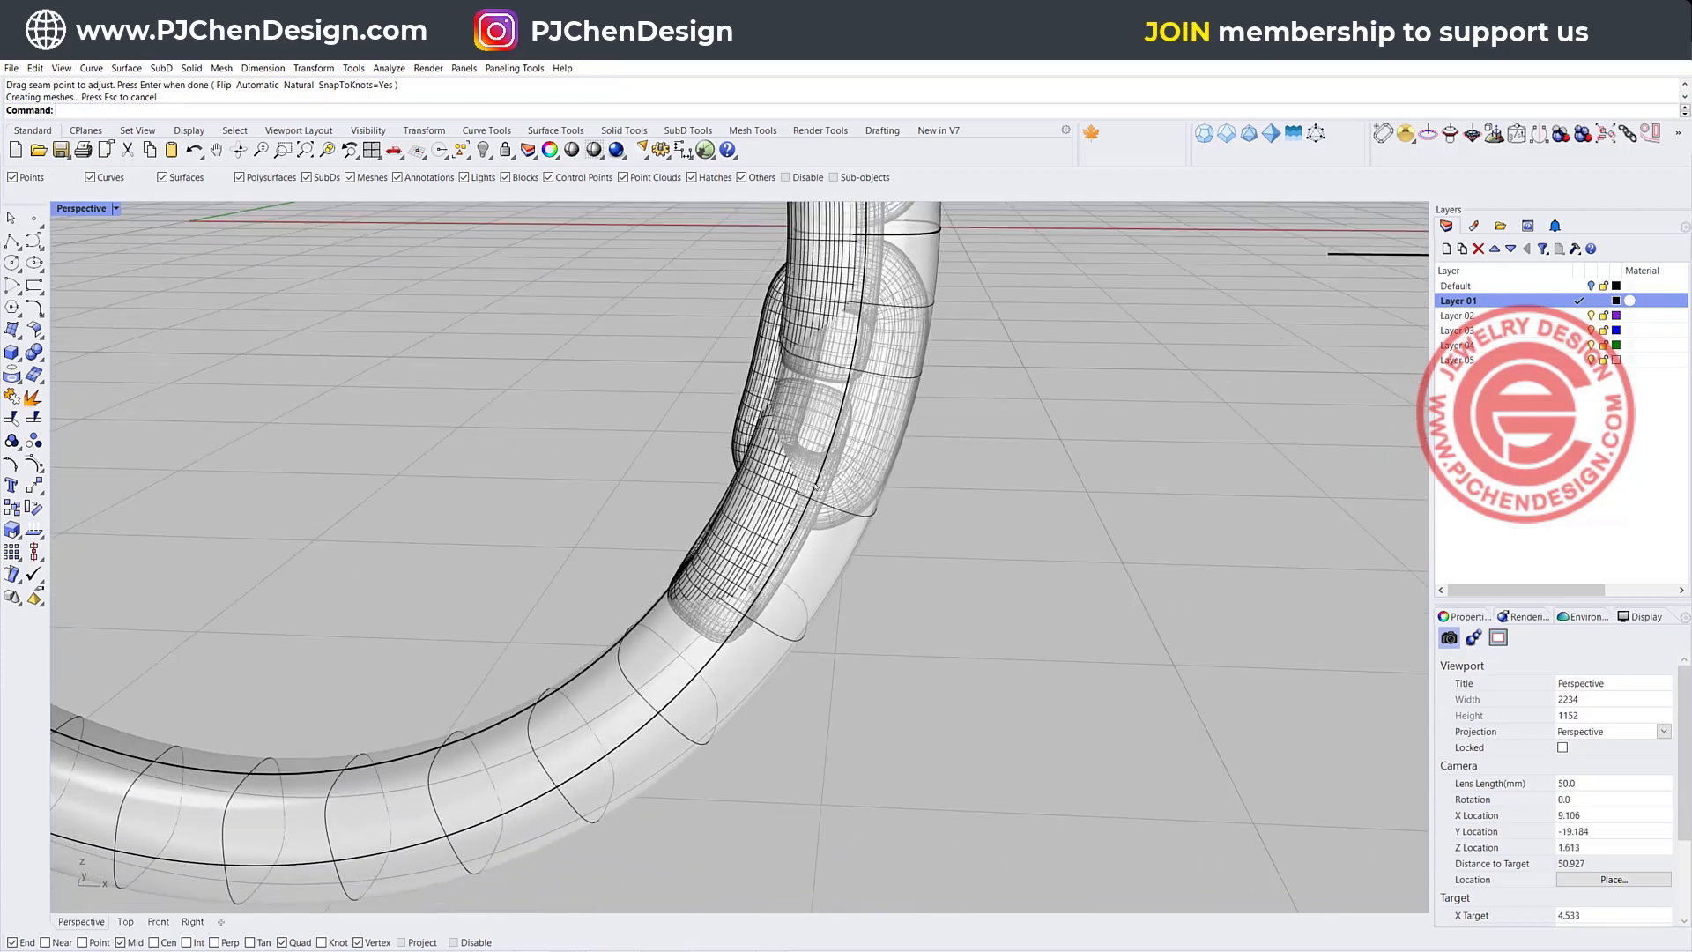
pyautogui.doubleClick(89, 209)
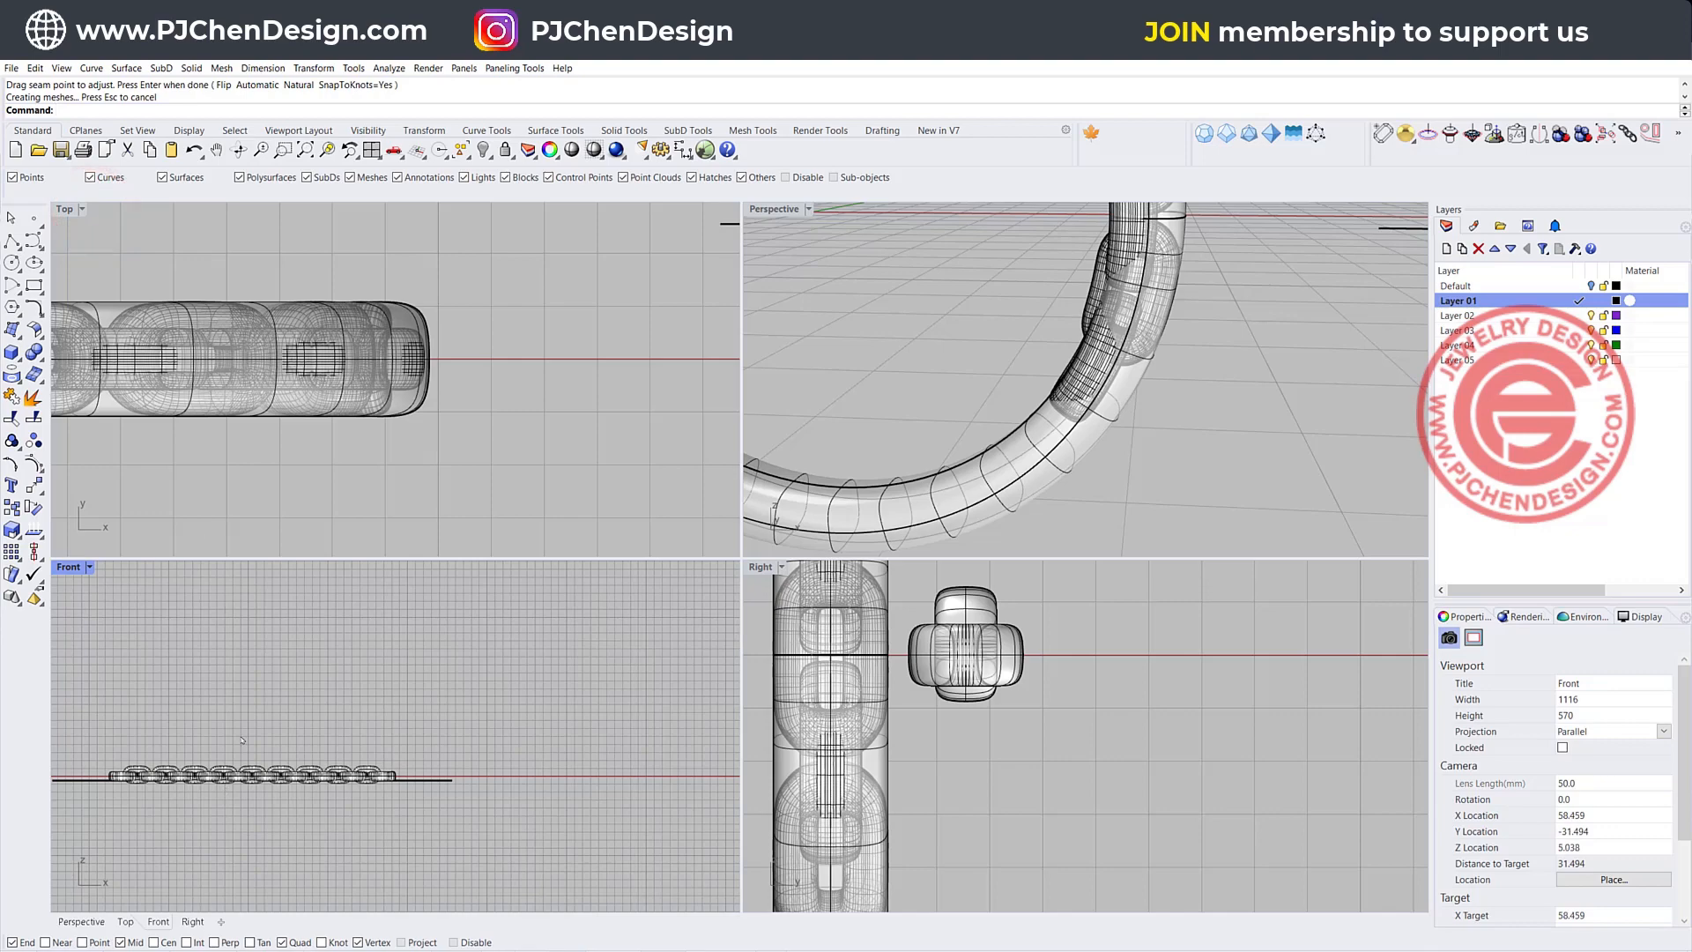
pyautogui.scroll(-3, 300, 699)
pyautogui.doubleClick(74, 571)
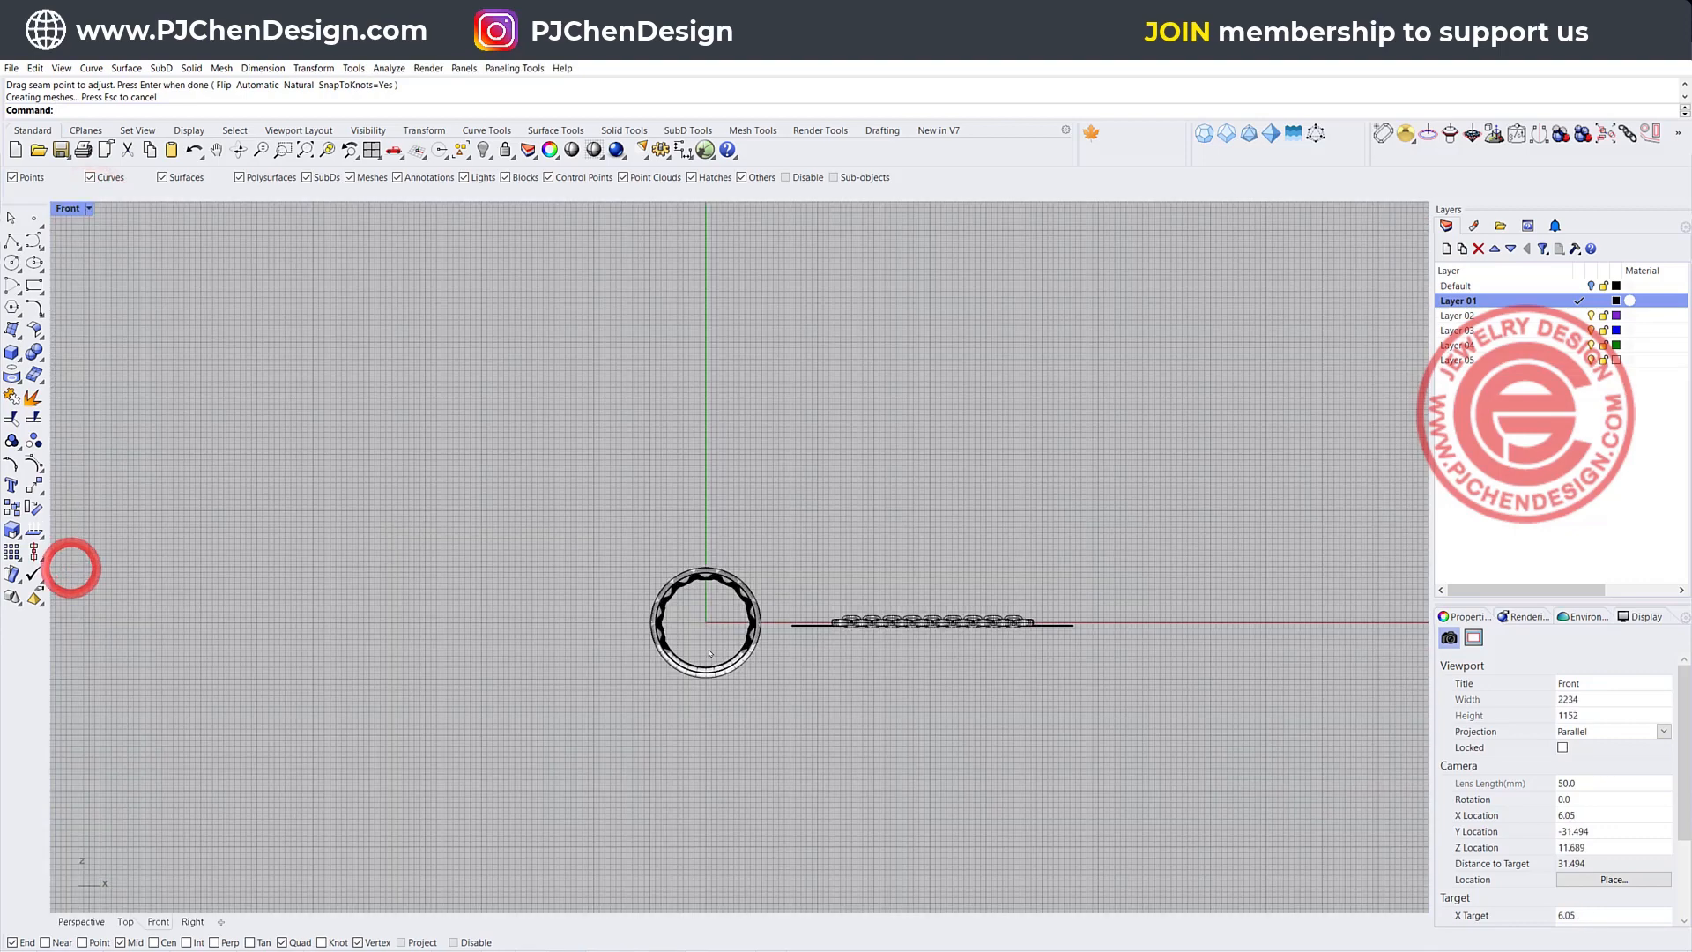
pyautogui.scroll(10, 715, 621)
pyautogui.click(11, 236)
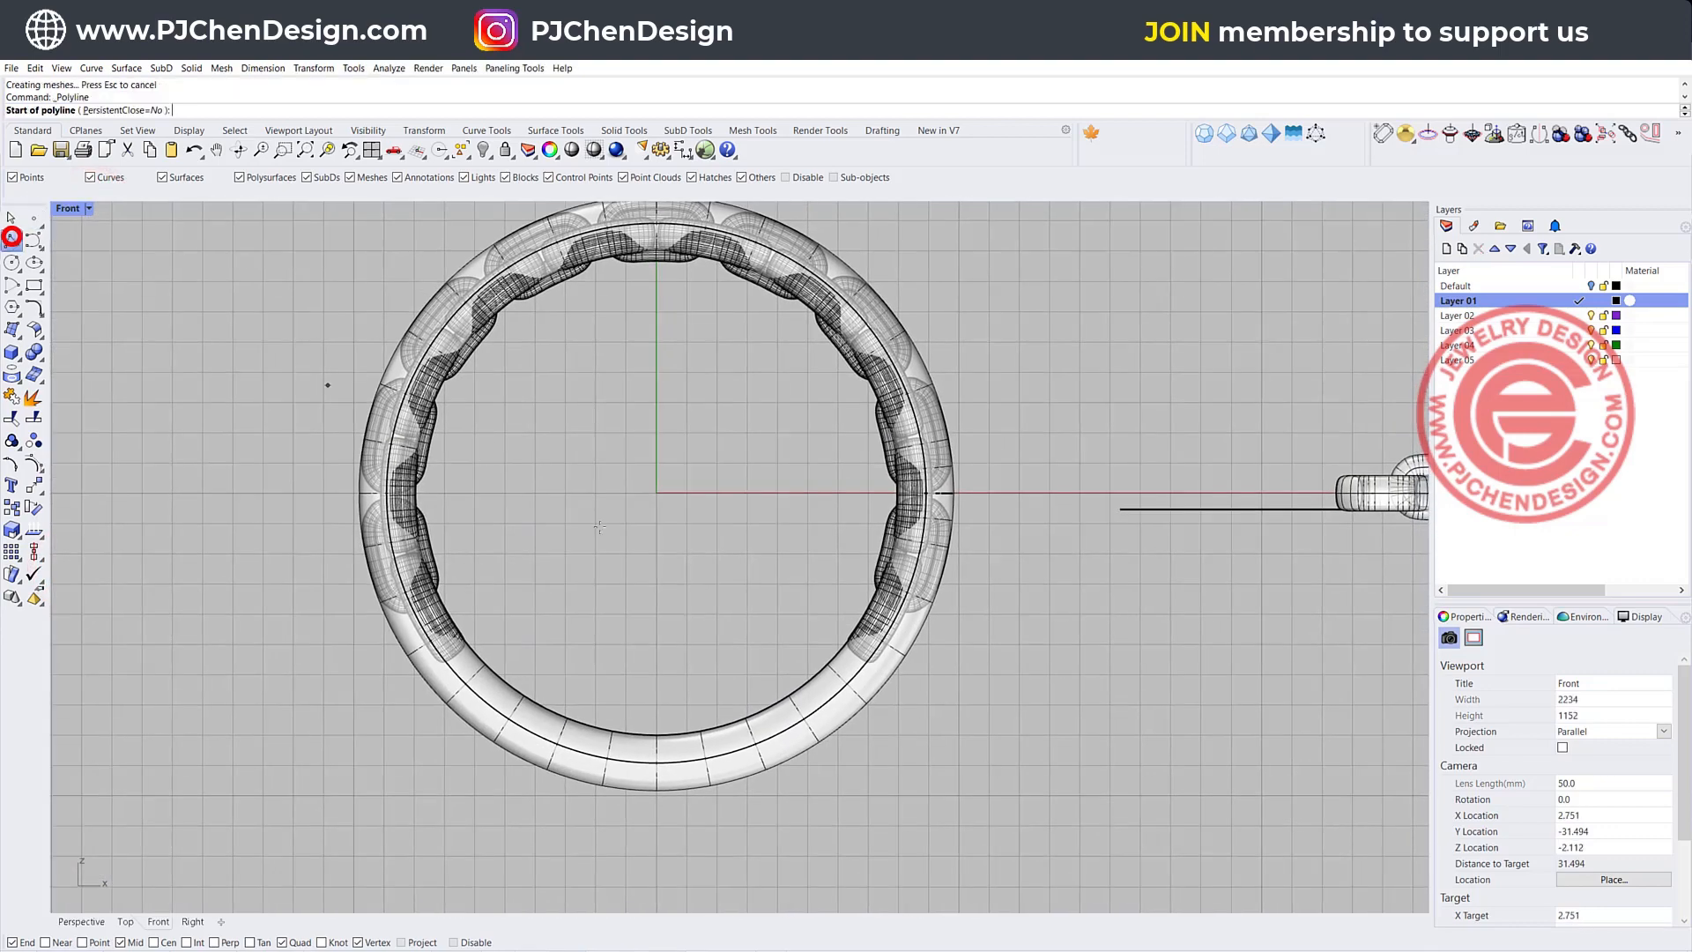
pyautogui.press('Return')
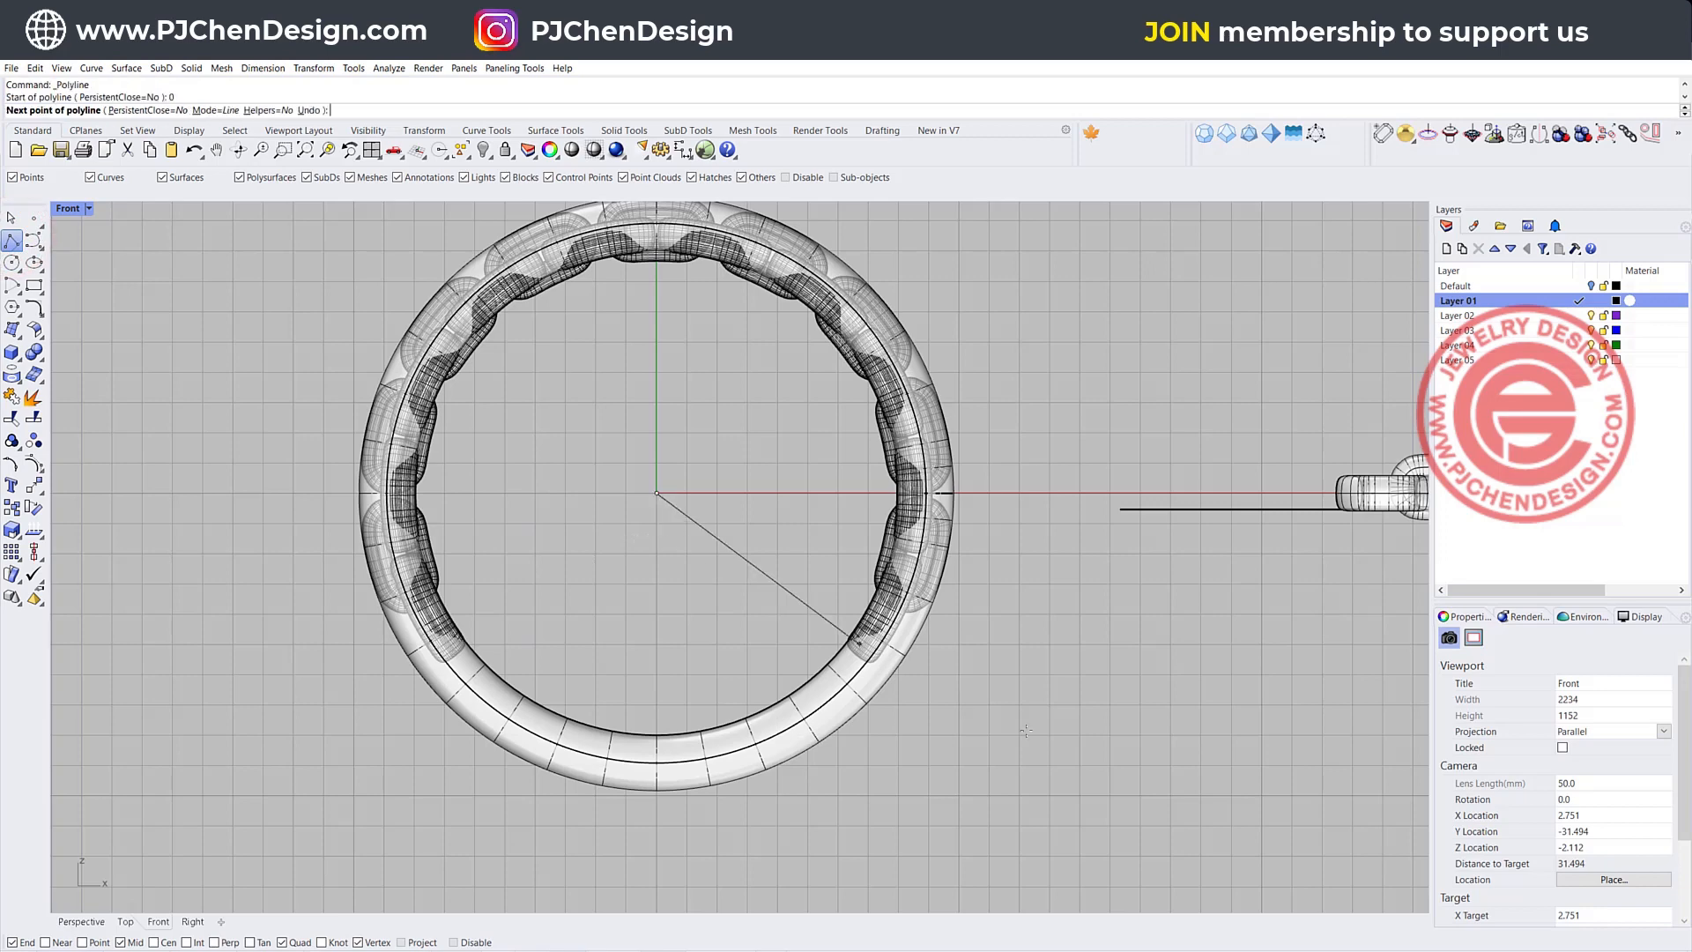
pyautogui.scroll(4, 976, 655)
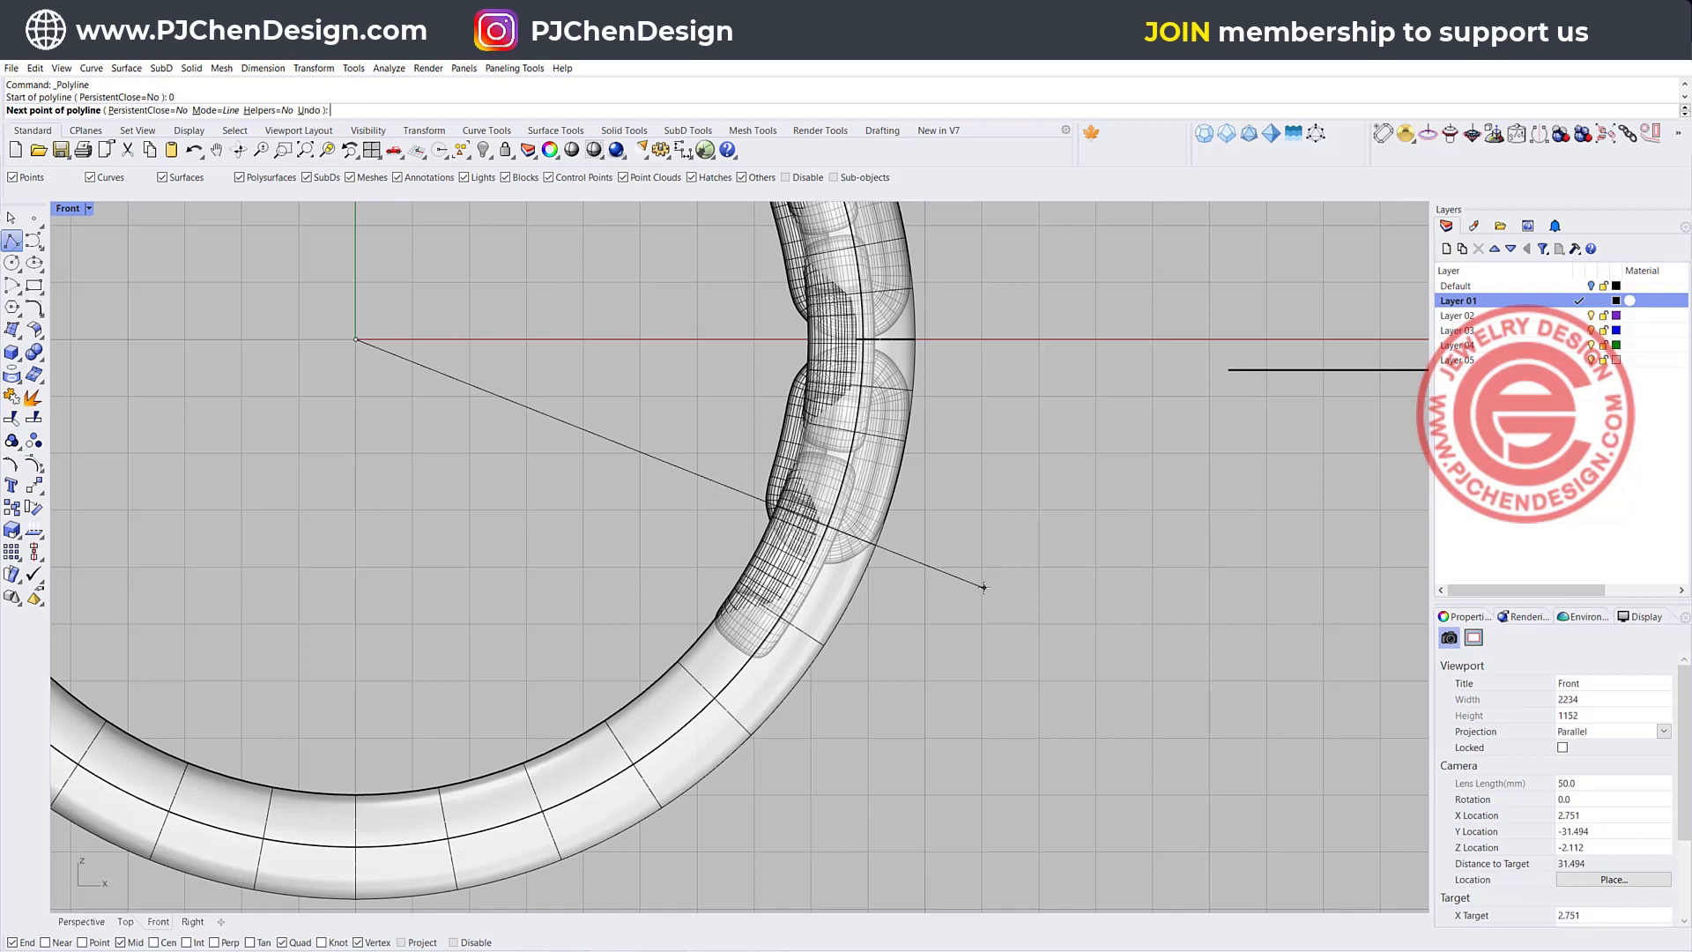
pyautogui.click(983, 587)
pyautogui.rightClick(985, 589)
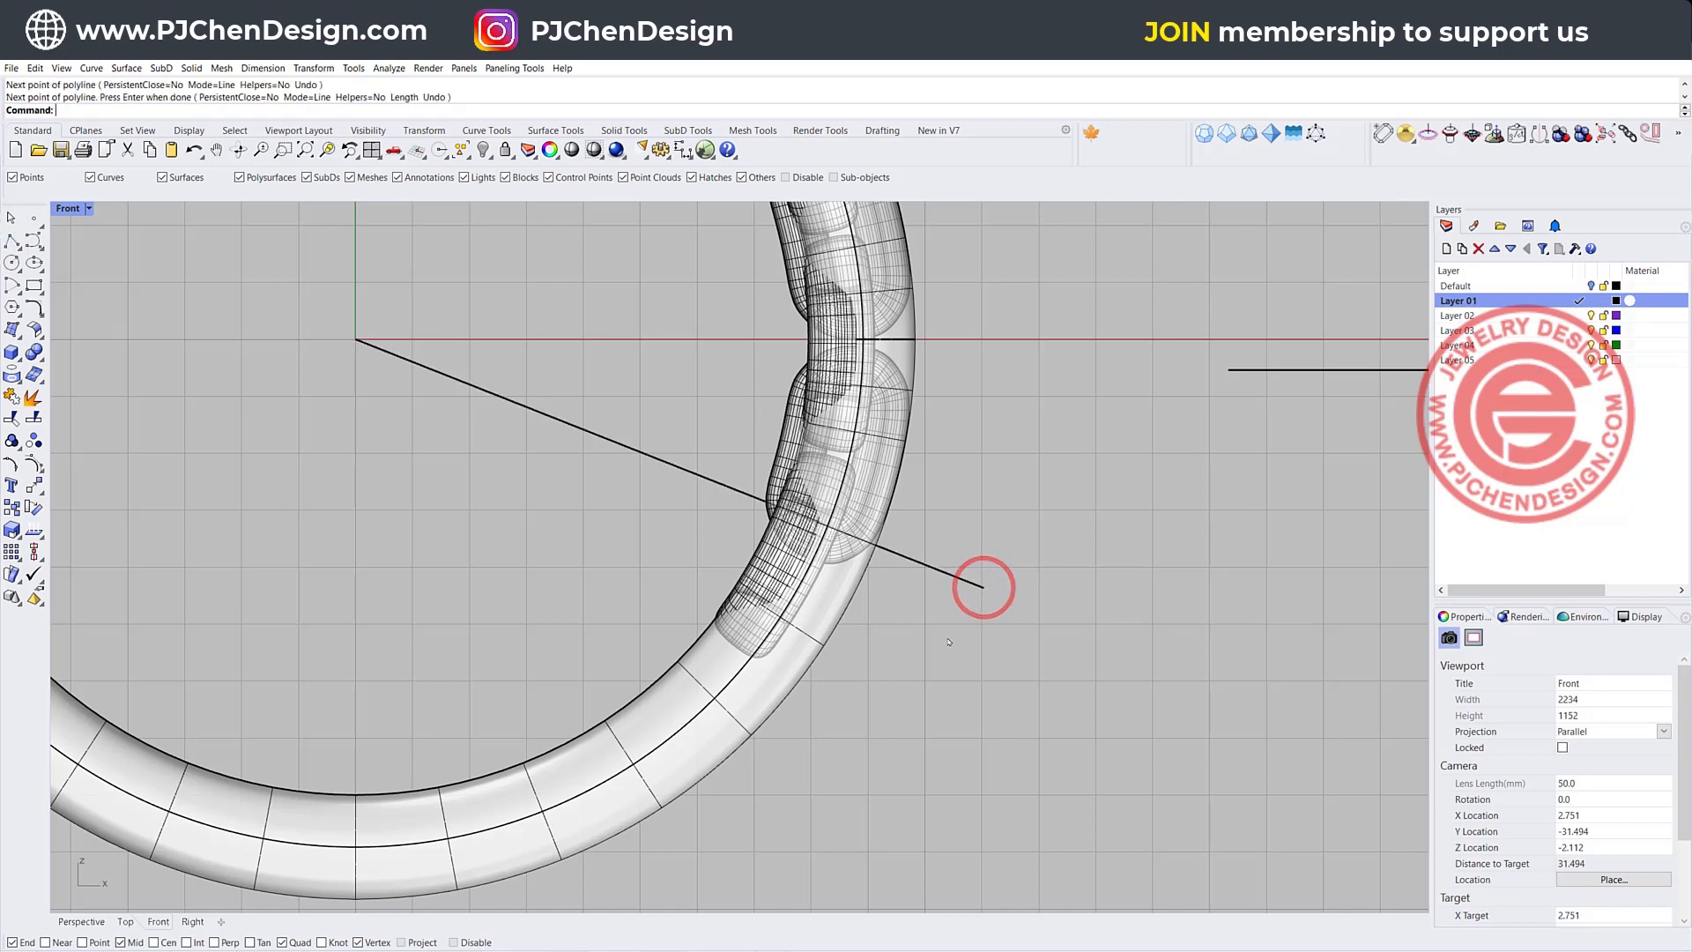
# Mirror a copy of the slanted line across the ring's vertical center axis and select both lines
pyautogui.click(972, 583)
pyautogui.scroll(-2, 972, 582)
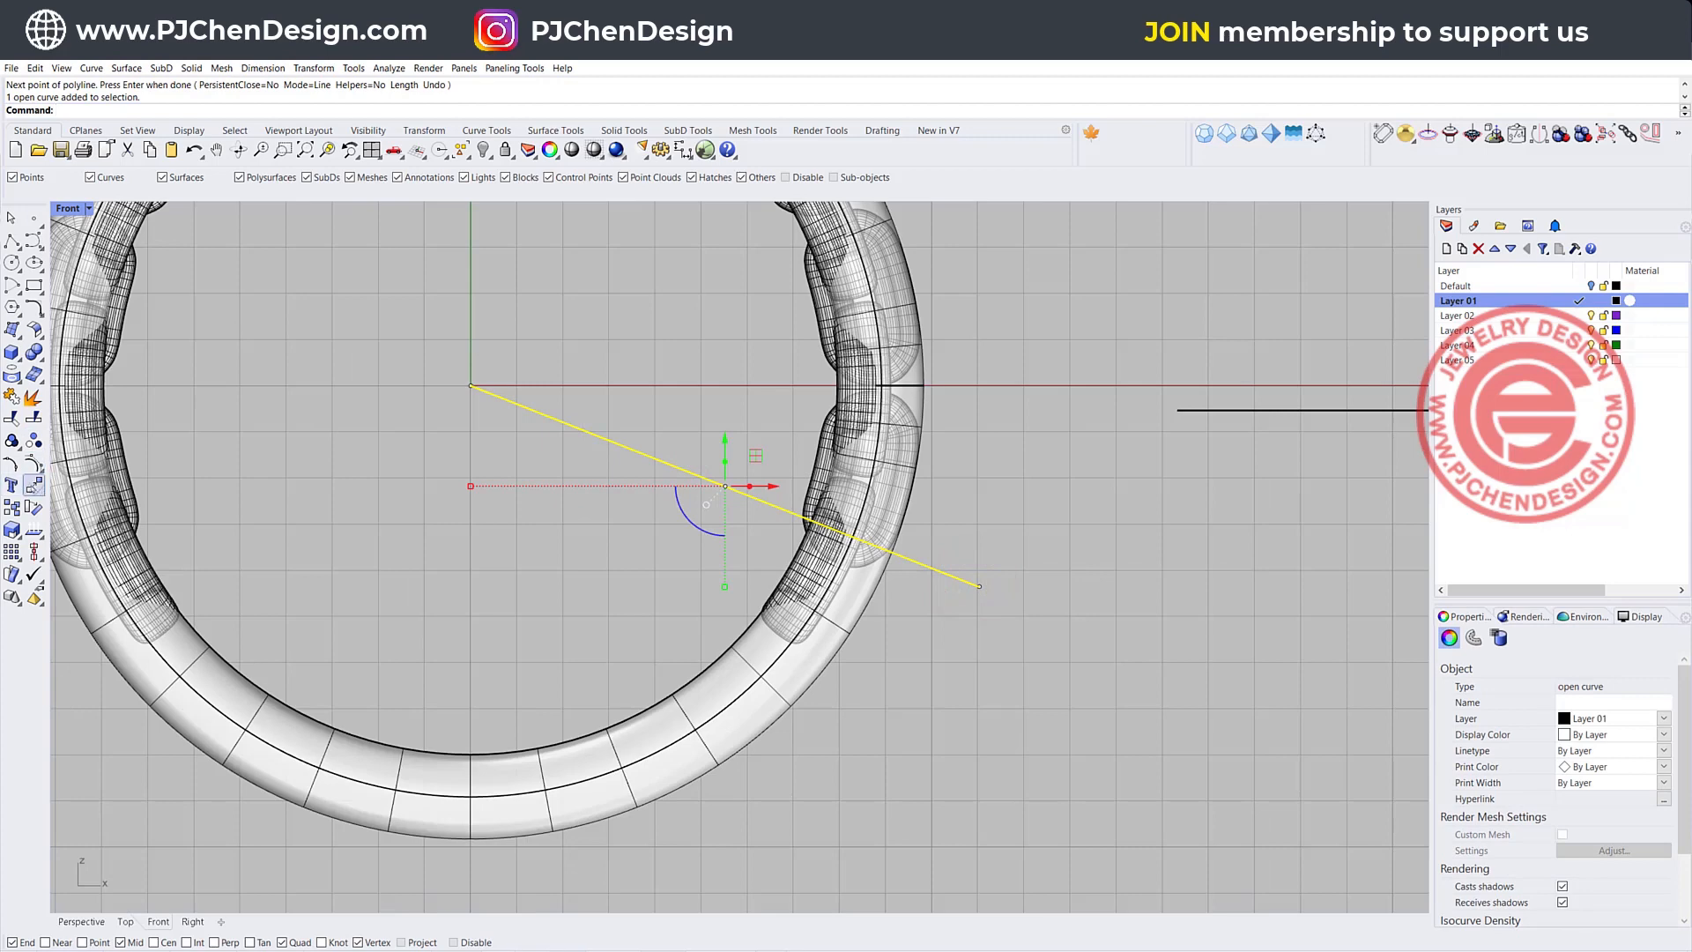
pyautogui.click(37, 487)
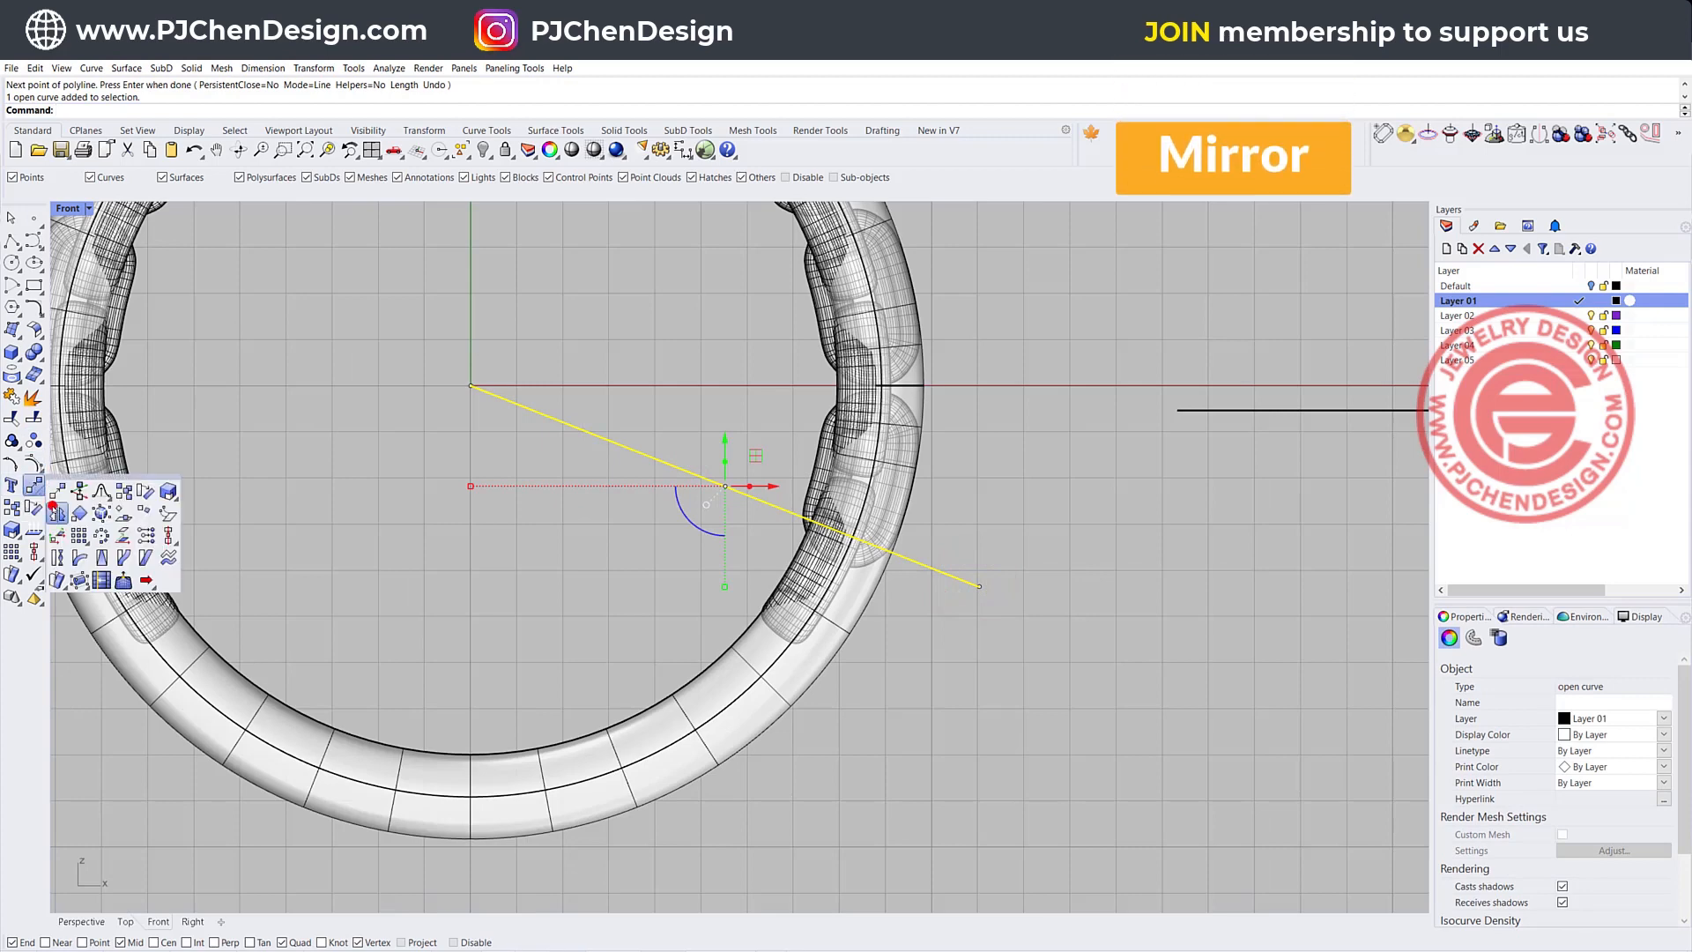
pyautogui.click(52, 505)
pyautogui.click(469, 385)
pyautogui.click(464, 529)
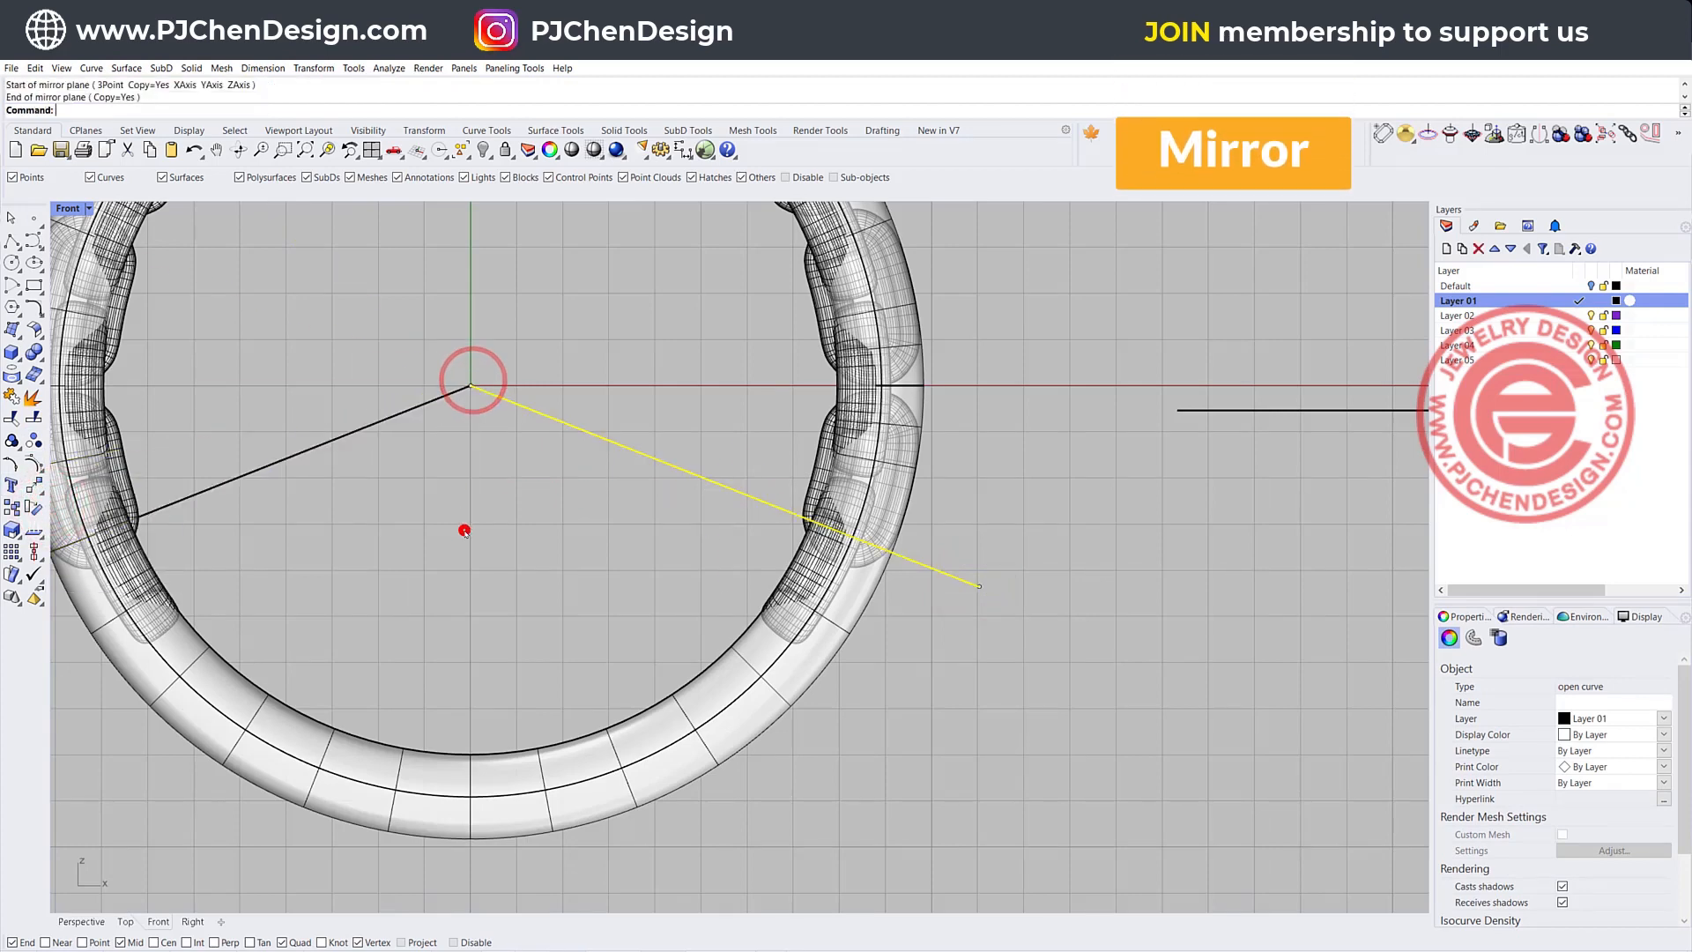
pyautogui.scroll(-2, 556, 508)
pyautogui.keyDown('shift'); pyautogui.click(461, 441); pyautogui.keyUp('shift')
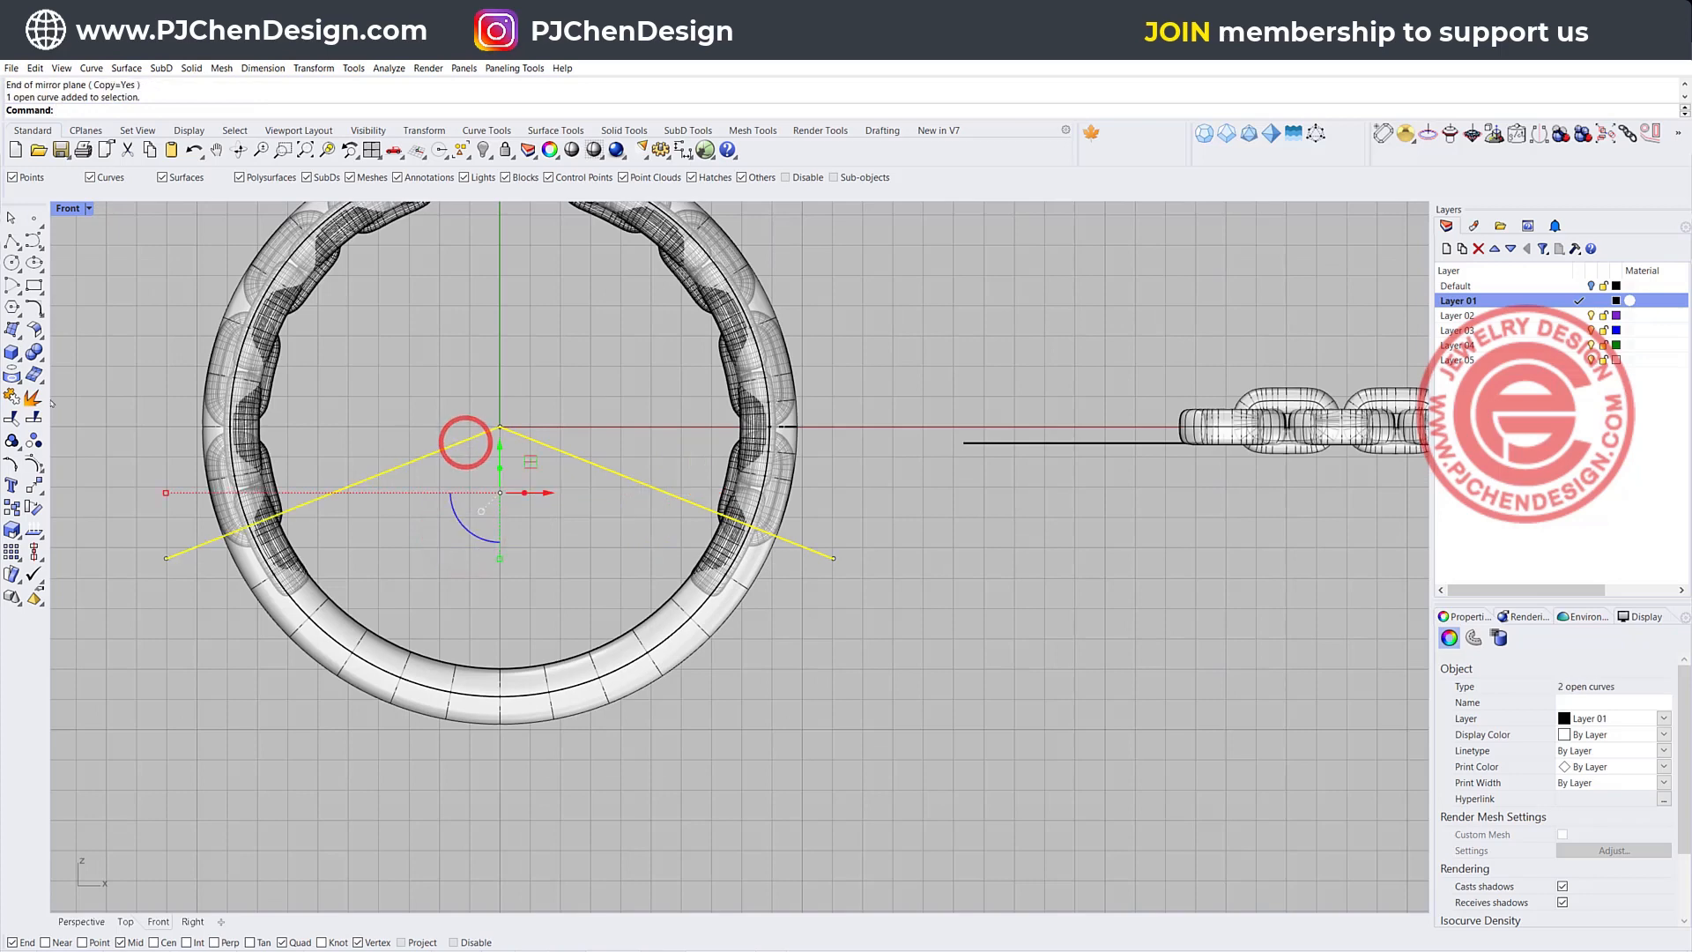
# Trim away the upper part of the swept band above the two slanted lines, keeping only the lower arc
pyautogui.click(11, 418)
pyautogui.click(236, 299)
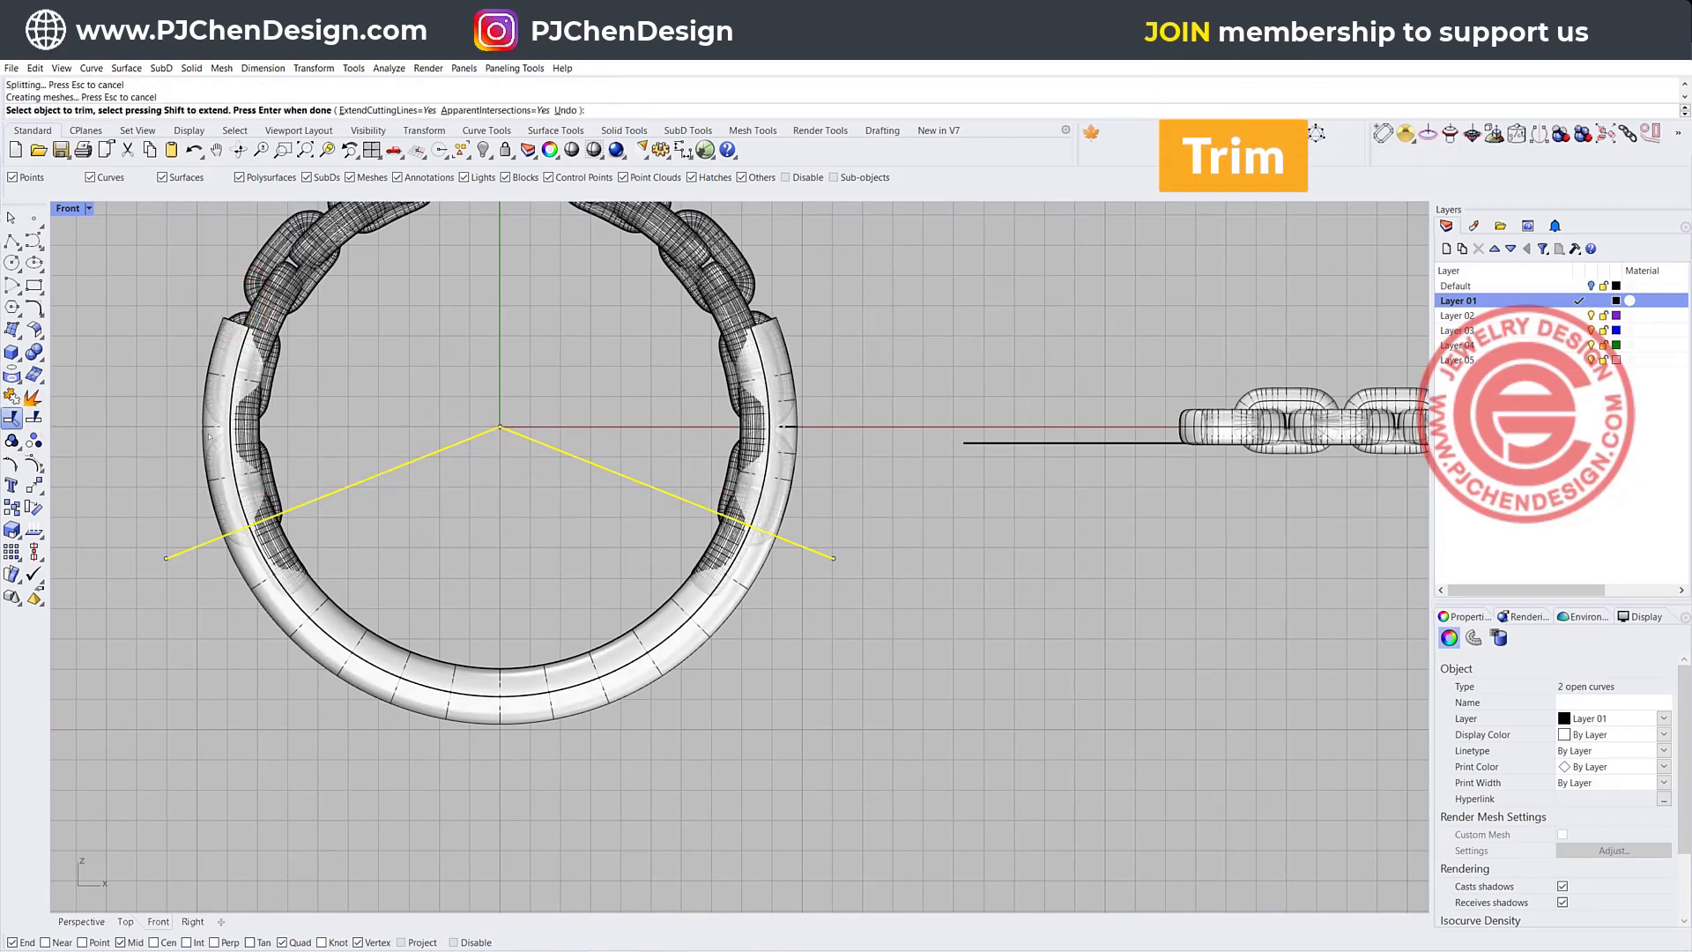
pyautogui.click(208, 427)
pyautogui.click(793, 424)
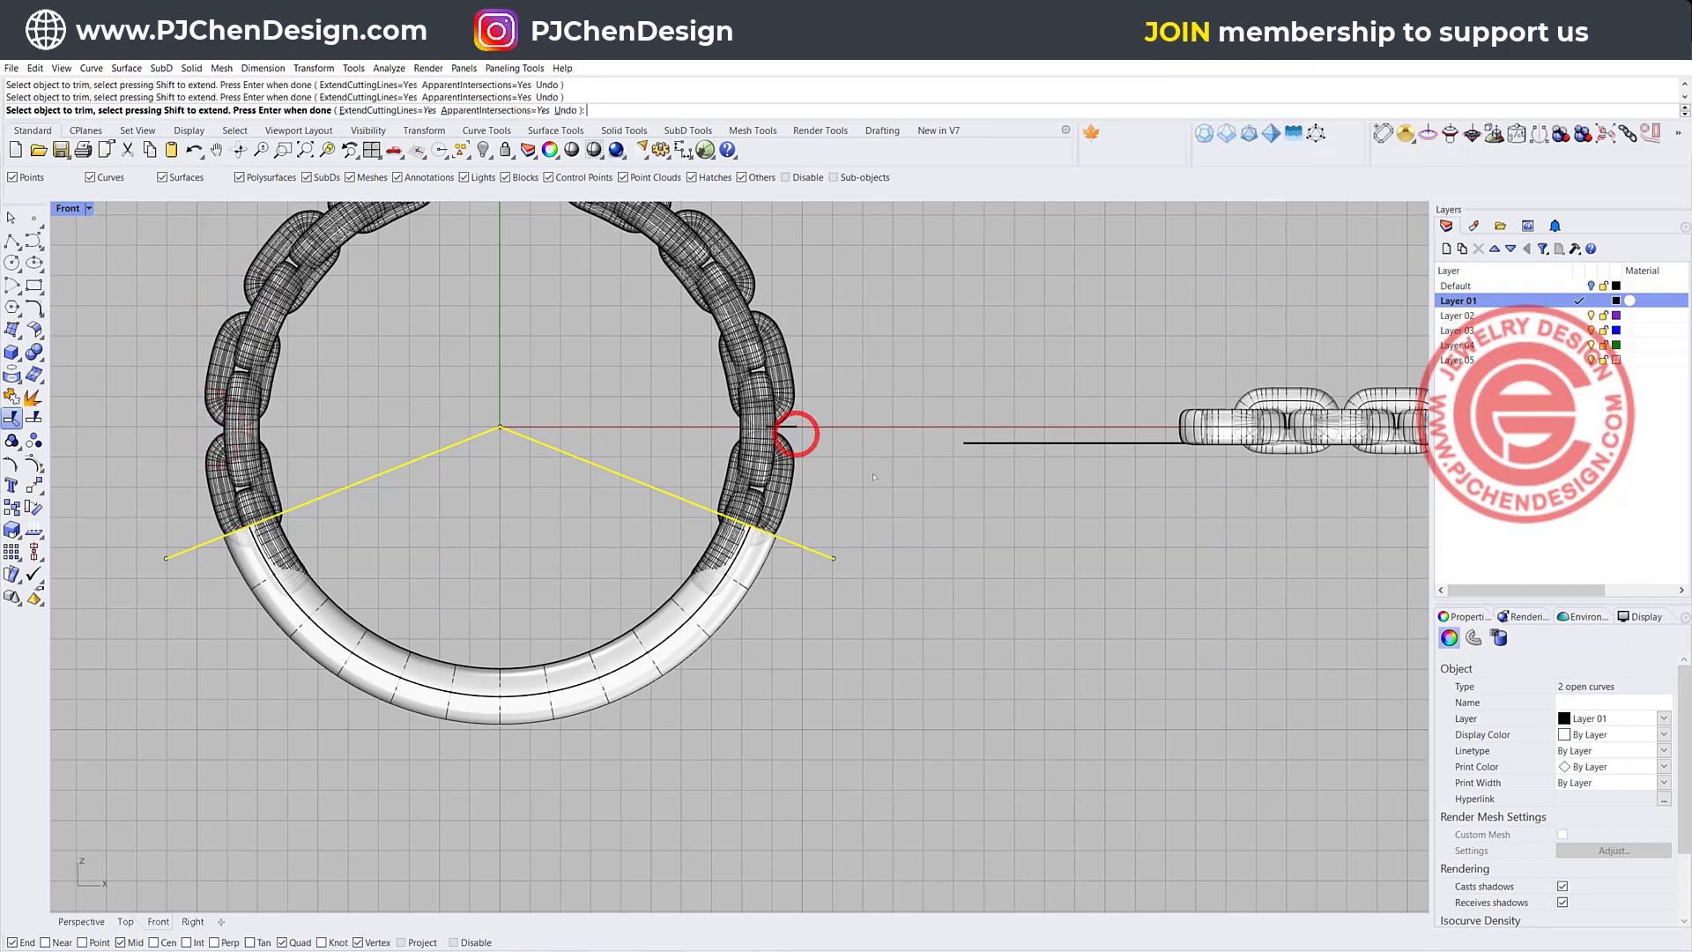
pyautogui.scroll(-3, 863, 519)
pyautogui.press('Return')
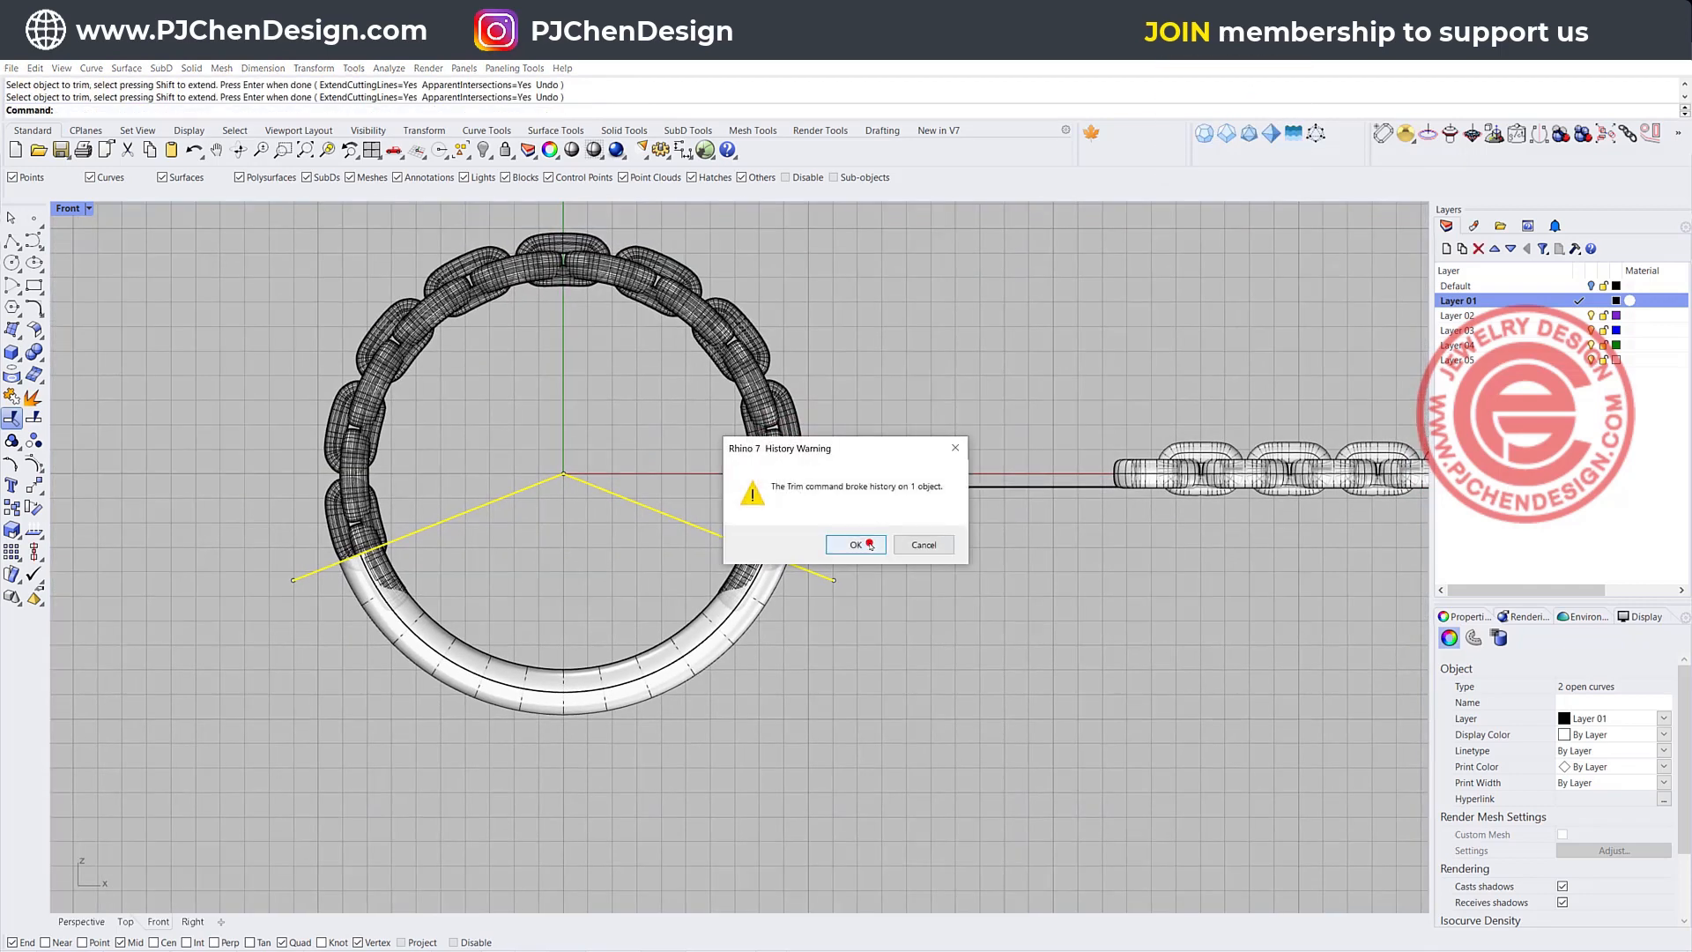
pyautogui.click(867, 543)
# Cap both open ends of the trimmed lower band in the Perspective view to make it a closed solid
pyautogui.doubleClick(70, 210)
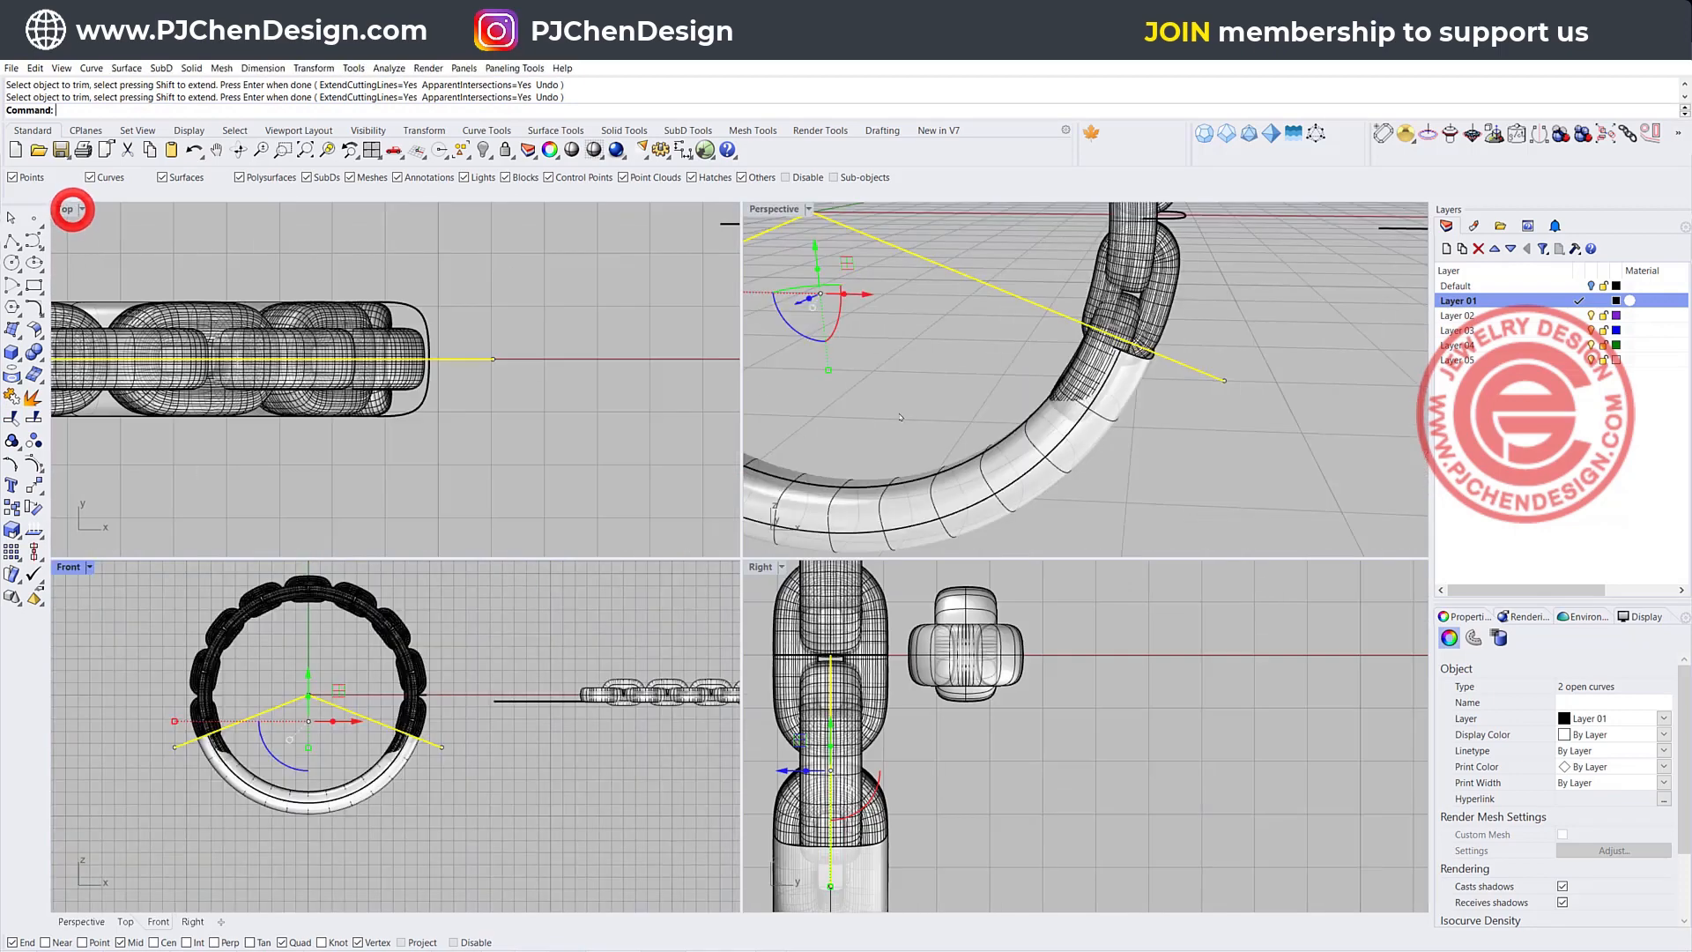
pyautogui.click(1171, 468)
pyautogui.scroll(5, 882, 403)
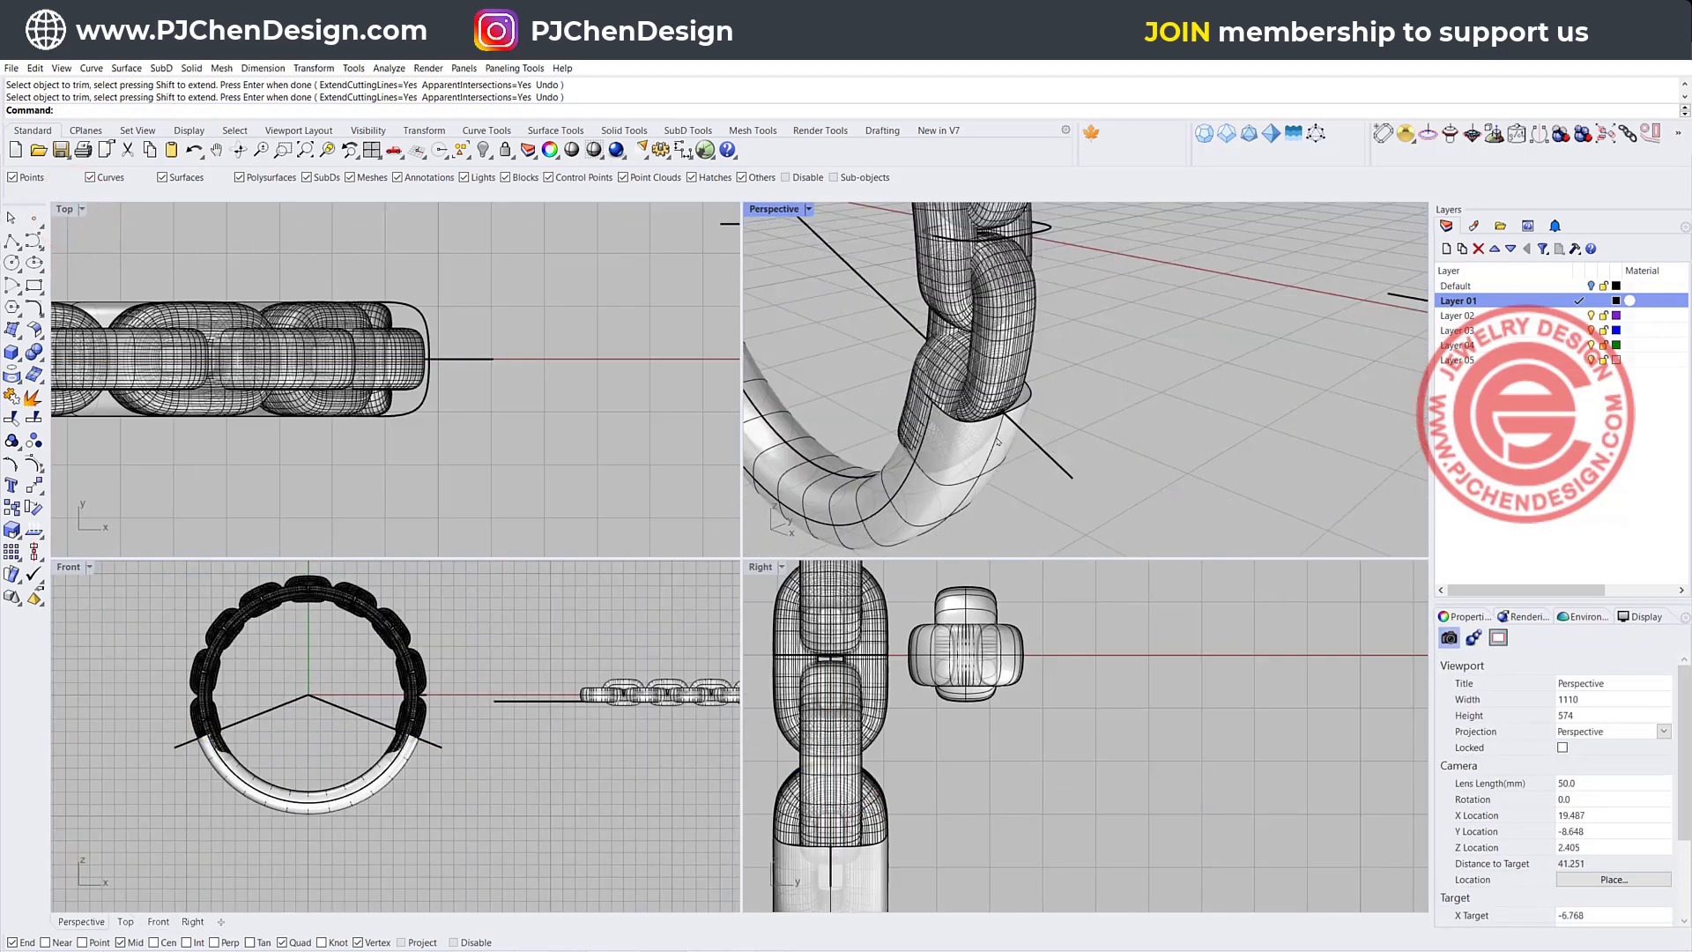
pyautogui.doubleClick(763, 212)
pyautogui.scroll(-5, 763, 198)
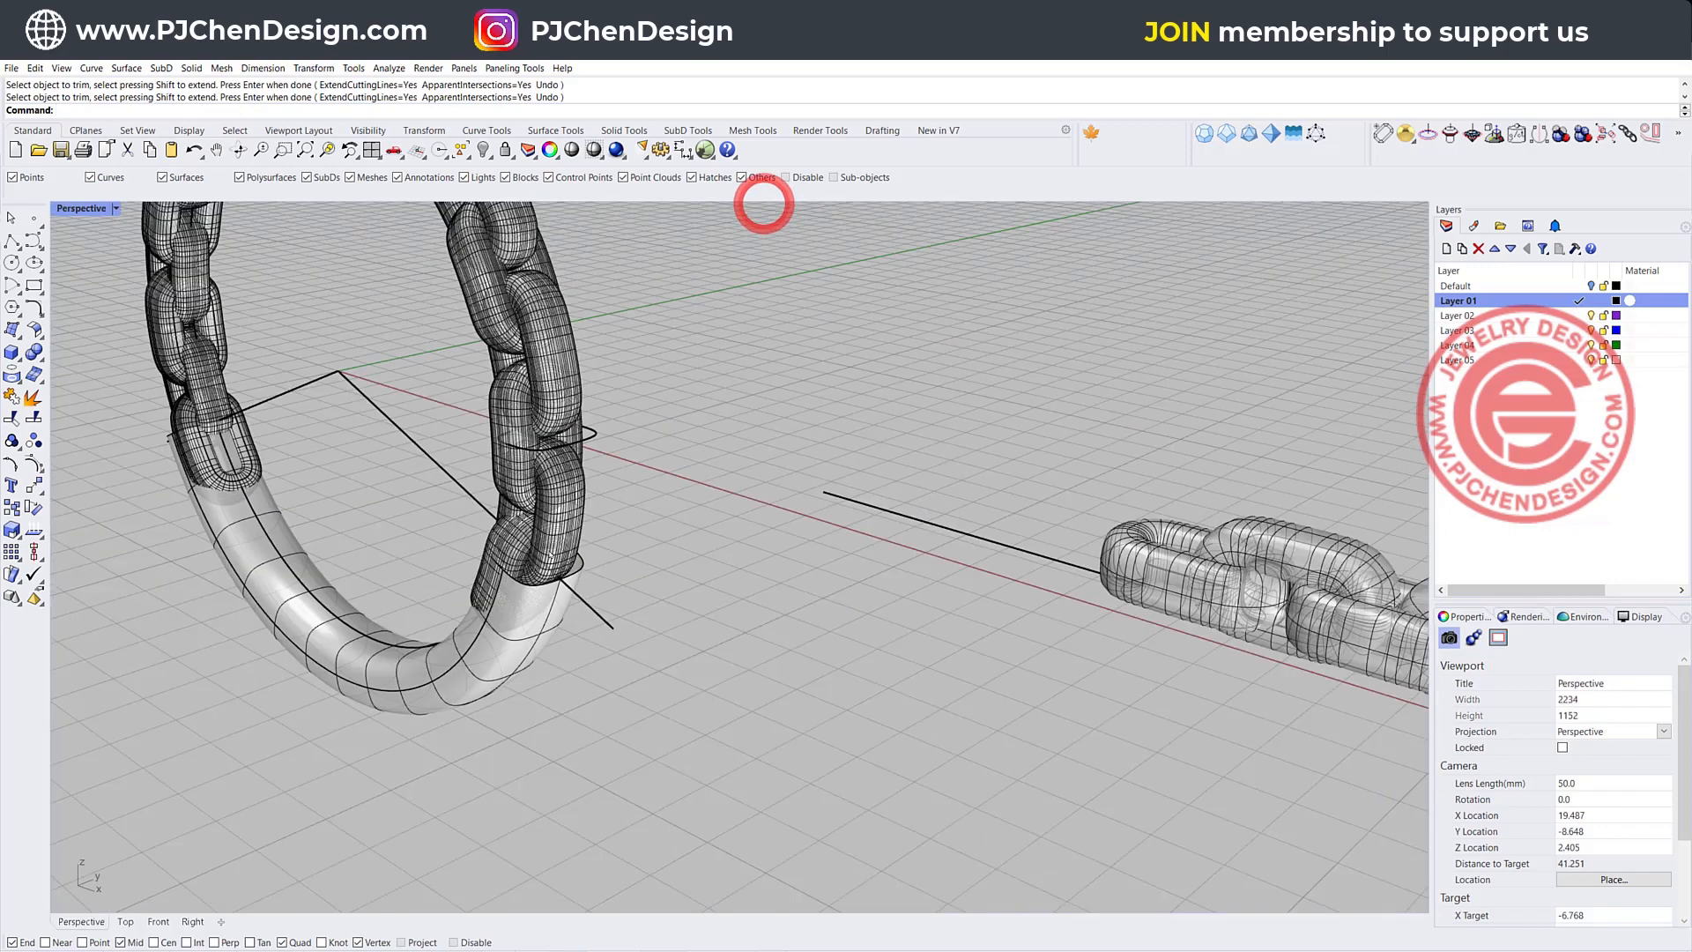
pyautogui.click(477, 649)
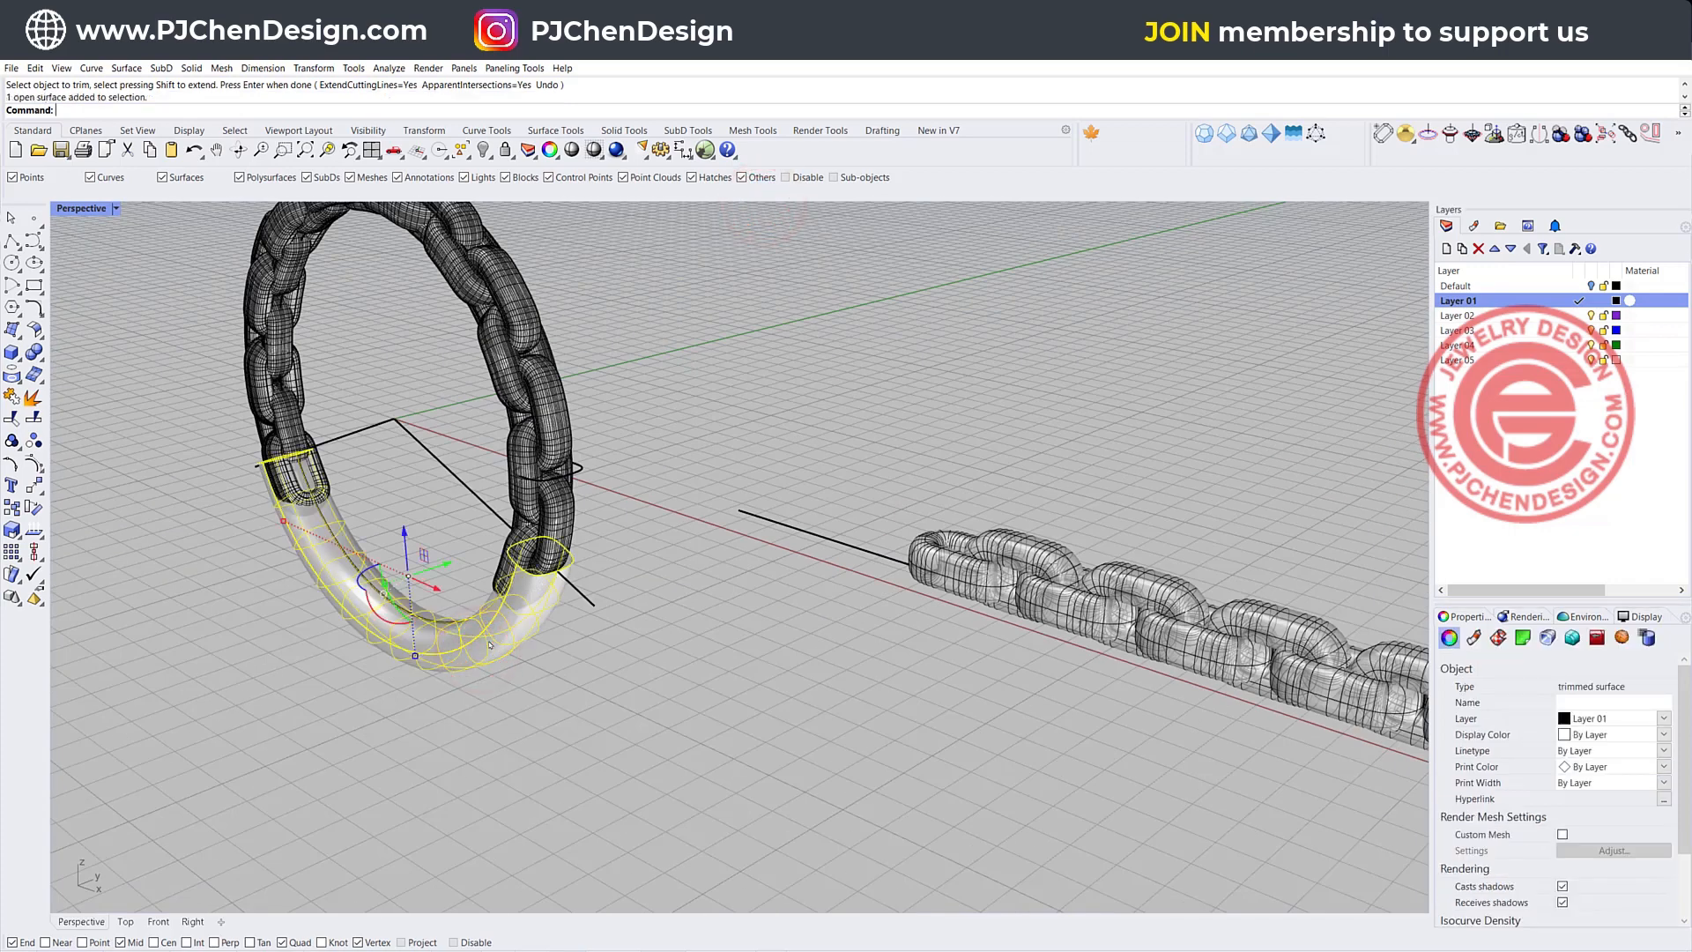
pyautogui.press('Return')
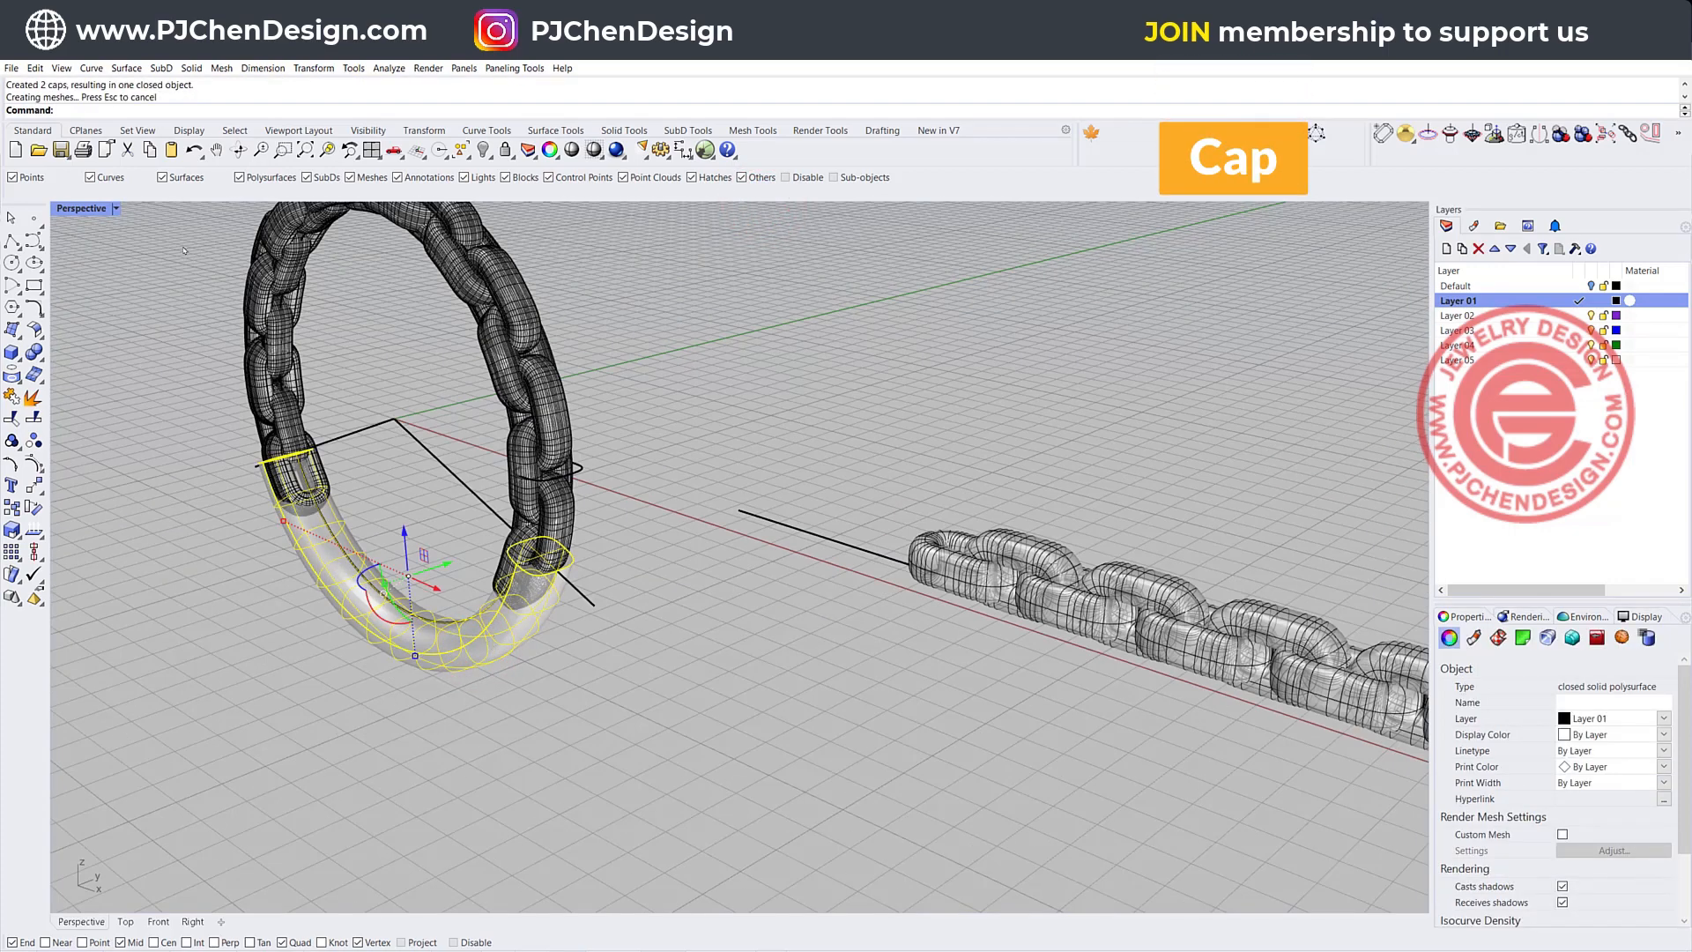
# Fillet the end edges at both ends of the capped lower band with a 0.25 mm radius
pyautogui.click(35, 354)
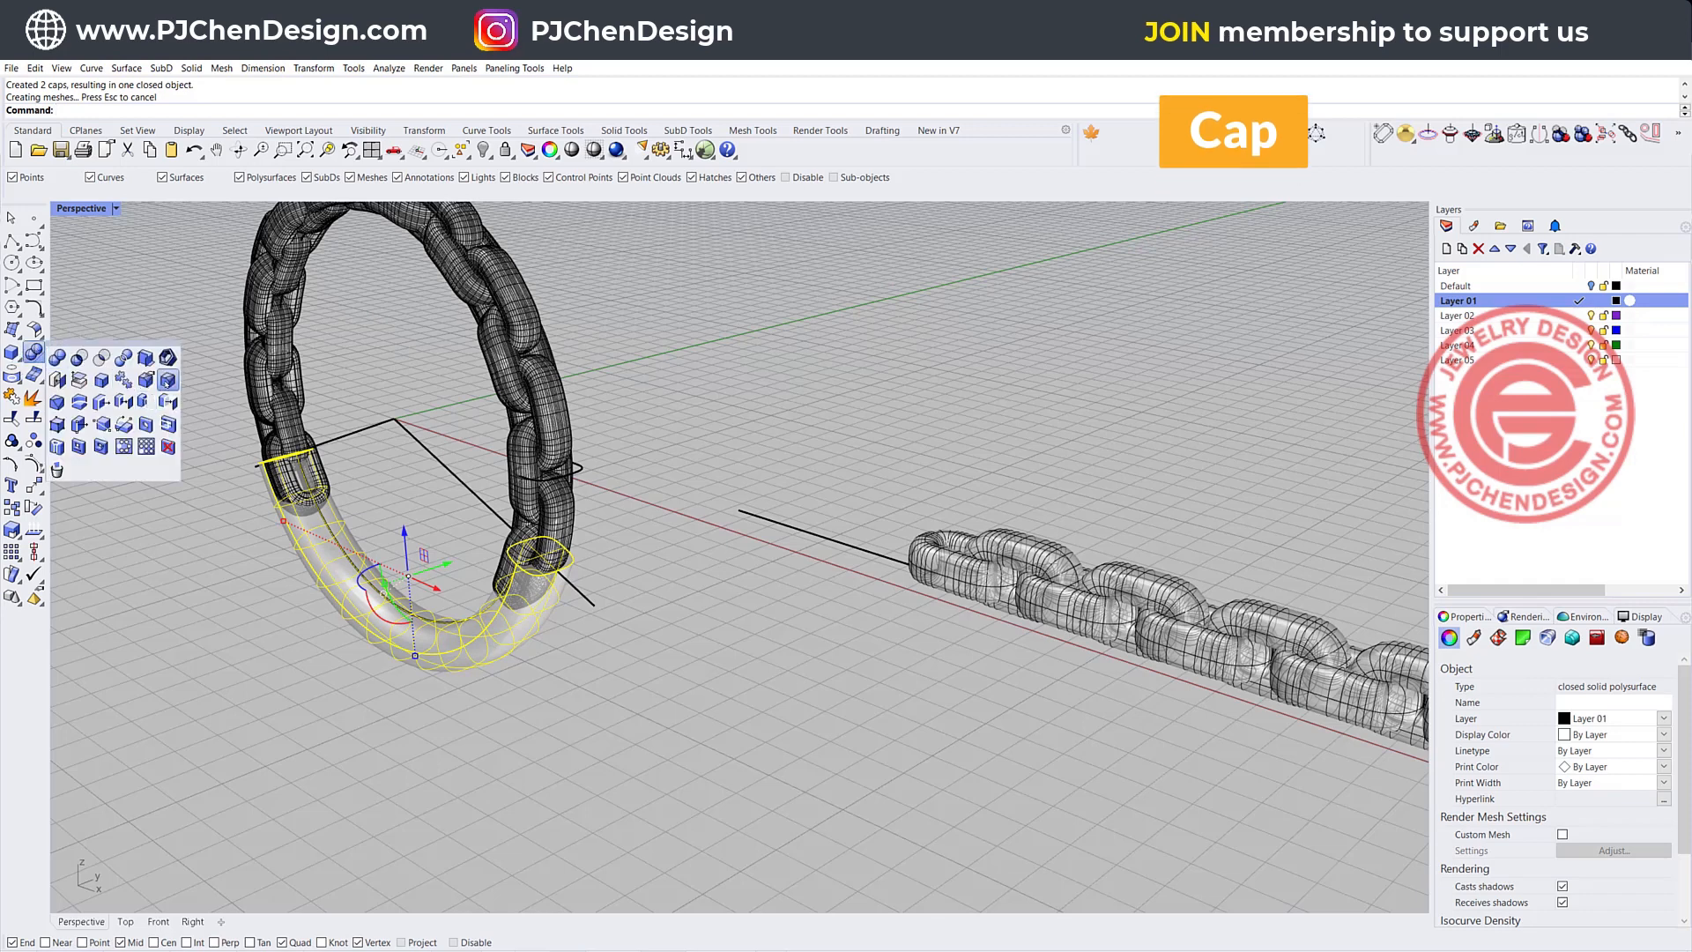
pyautogui.click(167, 380)
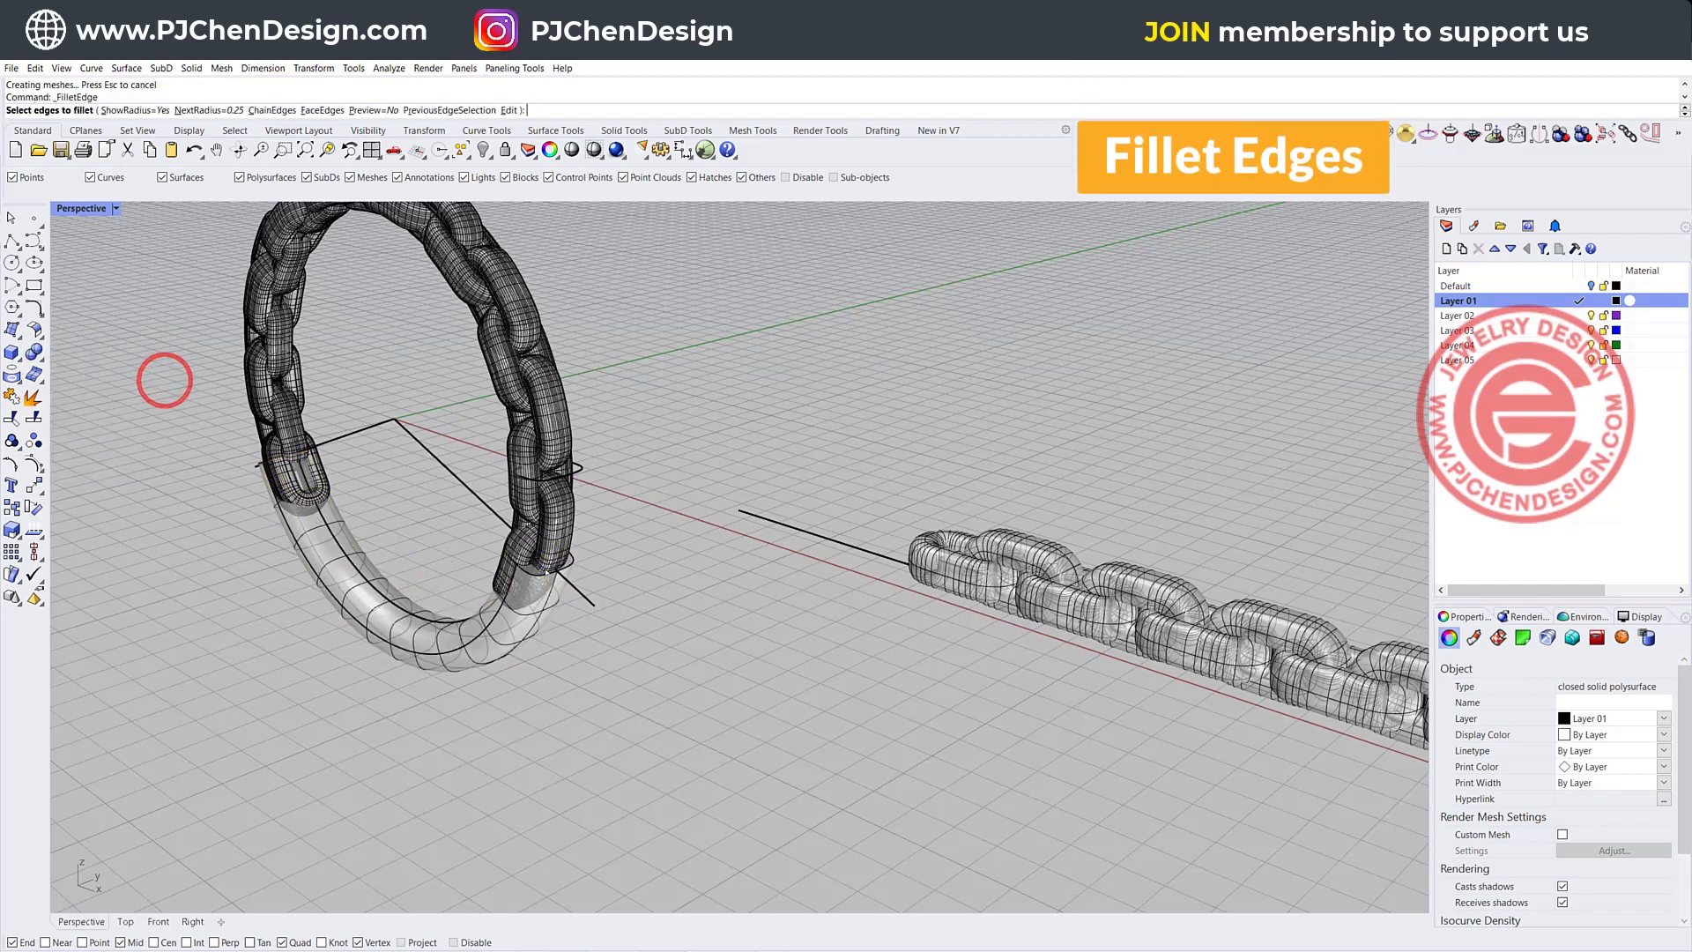
pyautogui.click(566, 564)
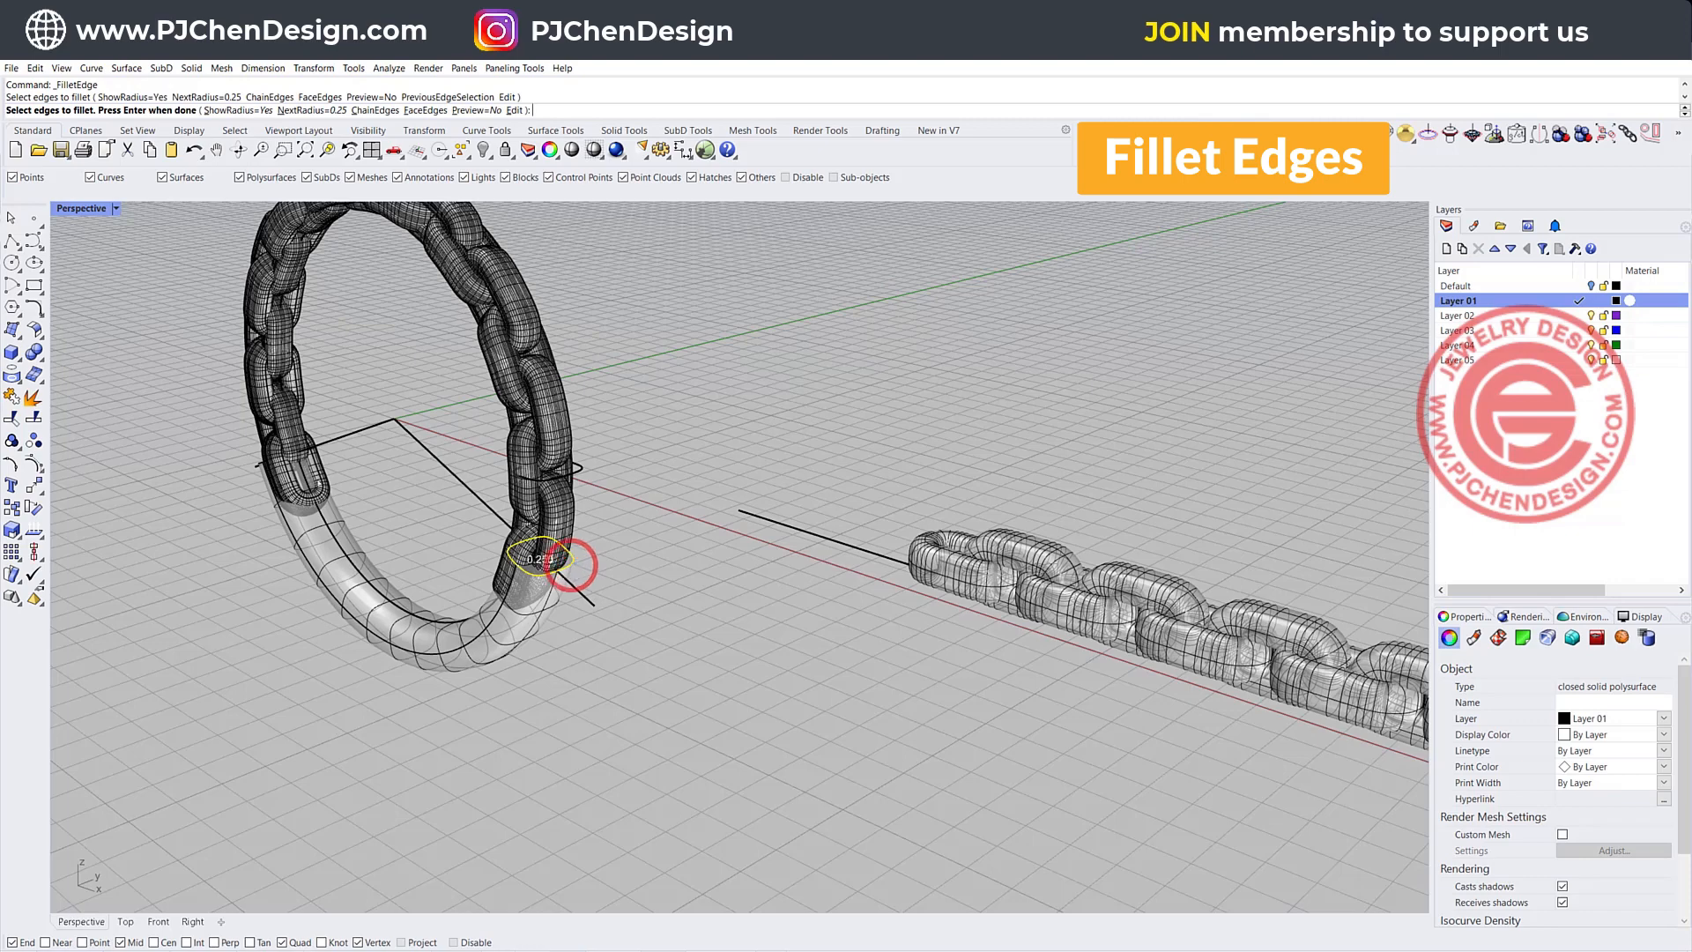
pyautogui.scroll(5, 560, 540)
pyautogui.click(258, 454)
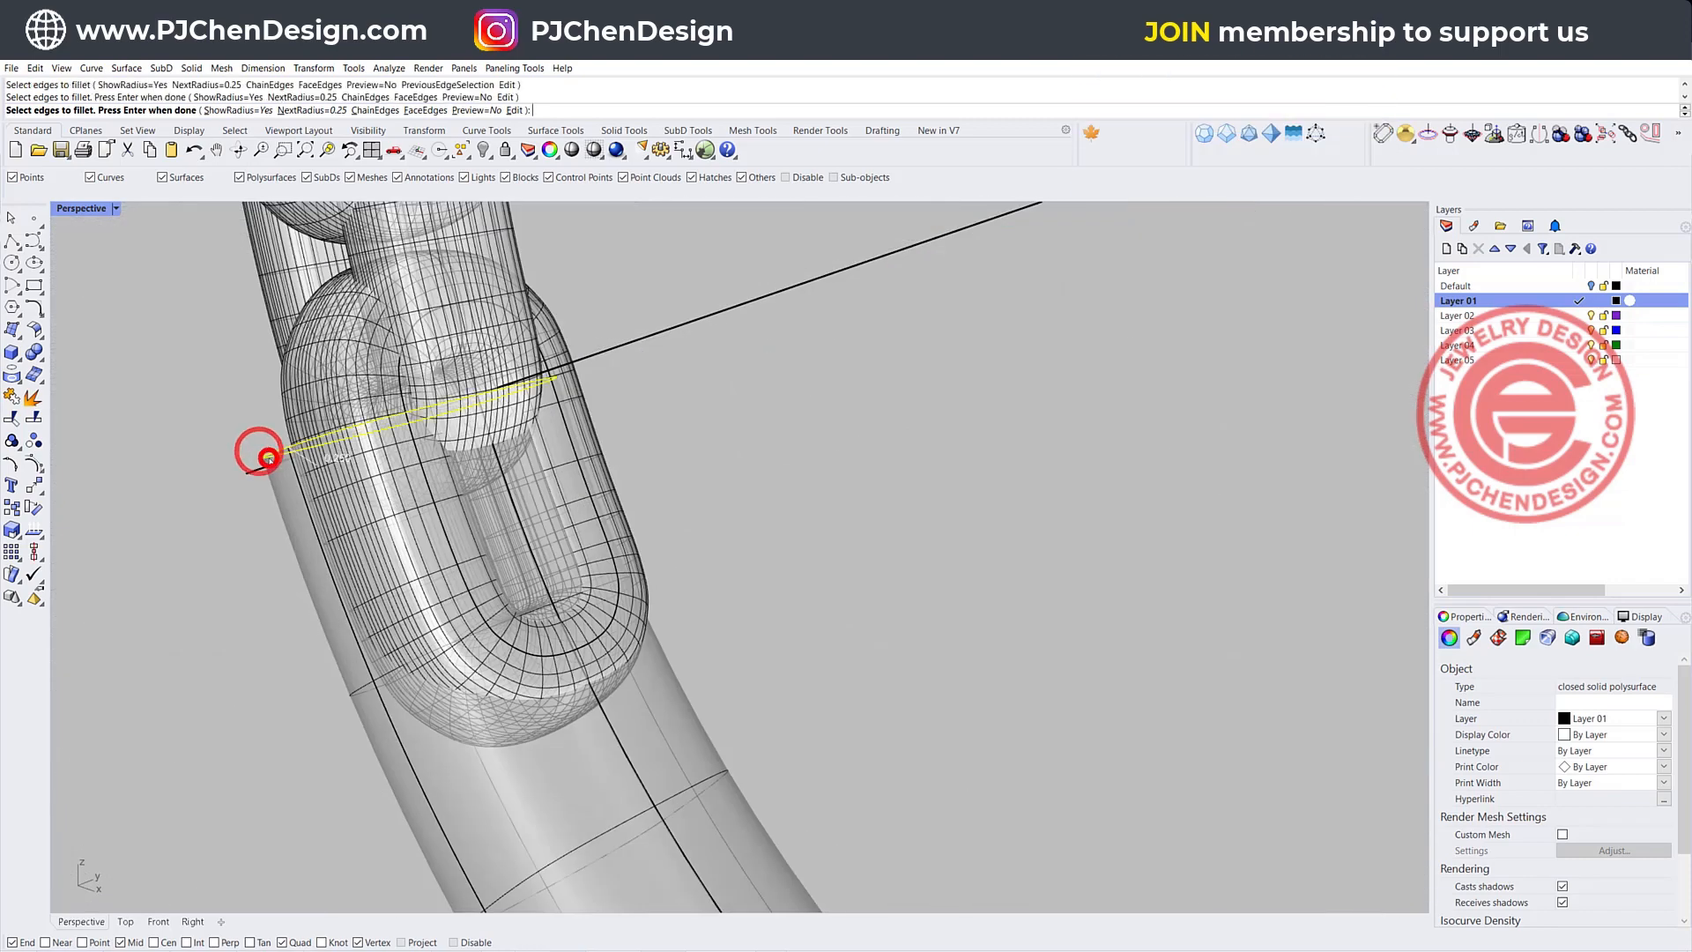
pyautogui.scroll(-5, 225, 479)
pyautogui.press('Return')
pyautogui.scroll(-5, 973, 629)
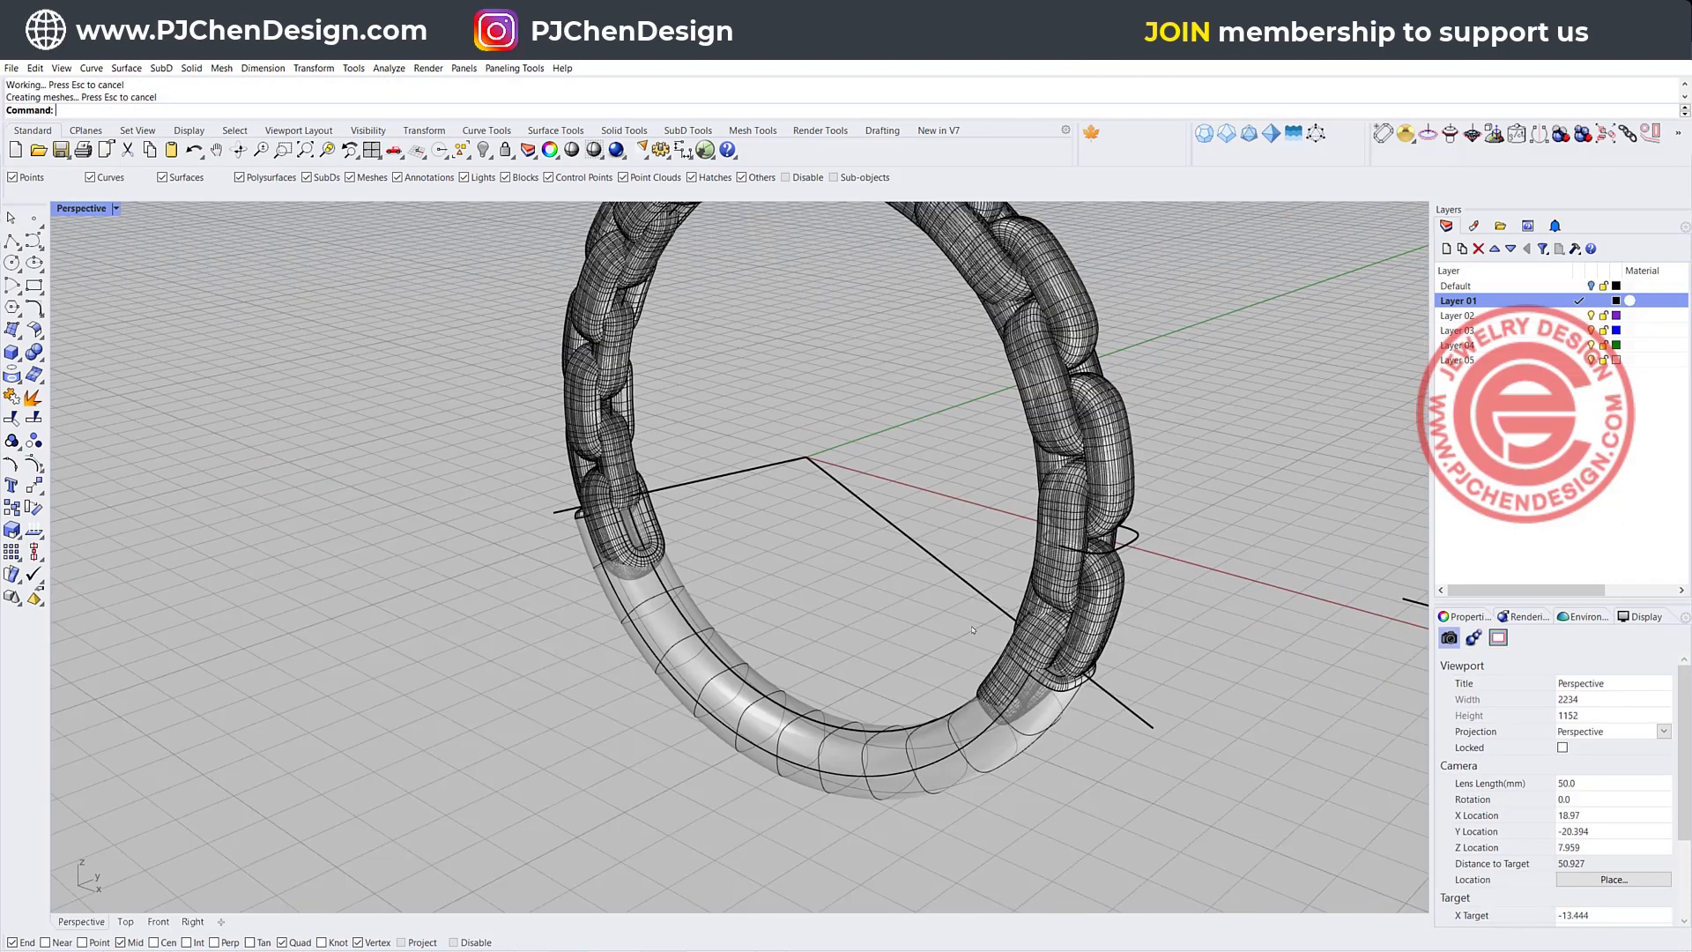
# Trim the chain's two end links with the slanted lines, removing the parts that extend into the lower band
pyautogui.click(910, 537)
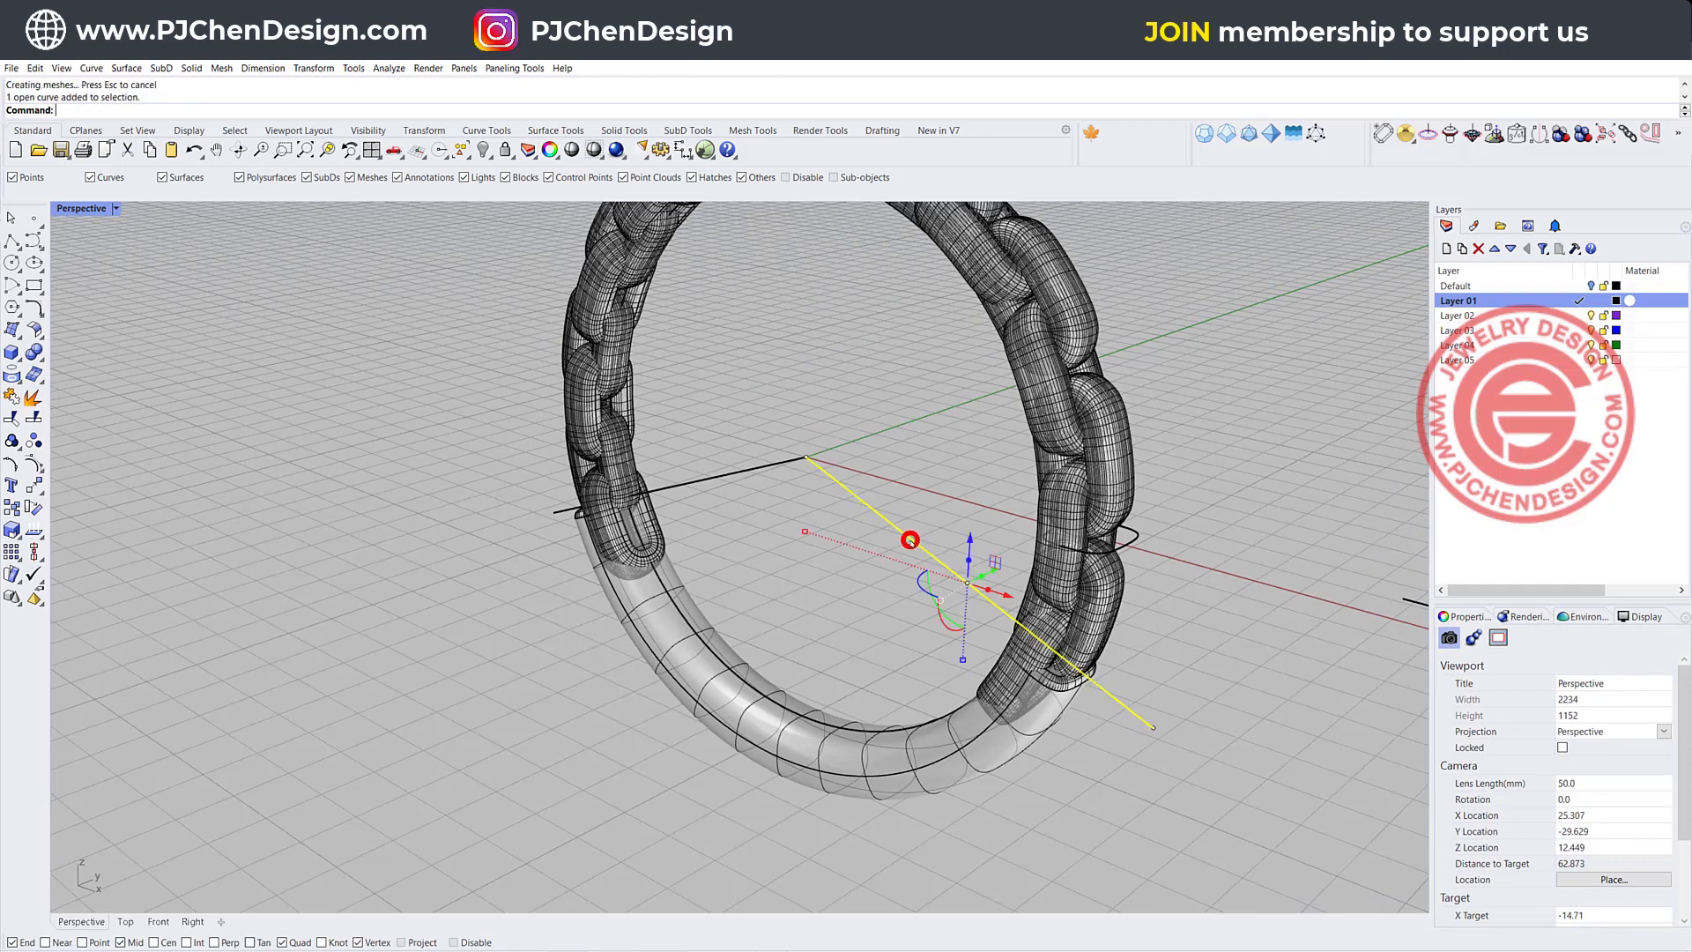
pyautogui.keyDown('shift'); pyautogui.click(685, 480); pyautogui.keyUp('shift')
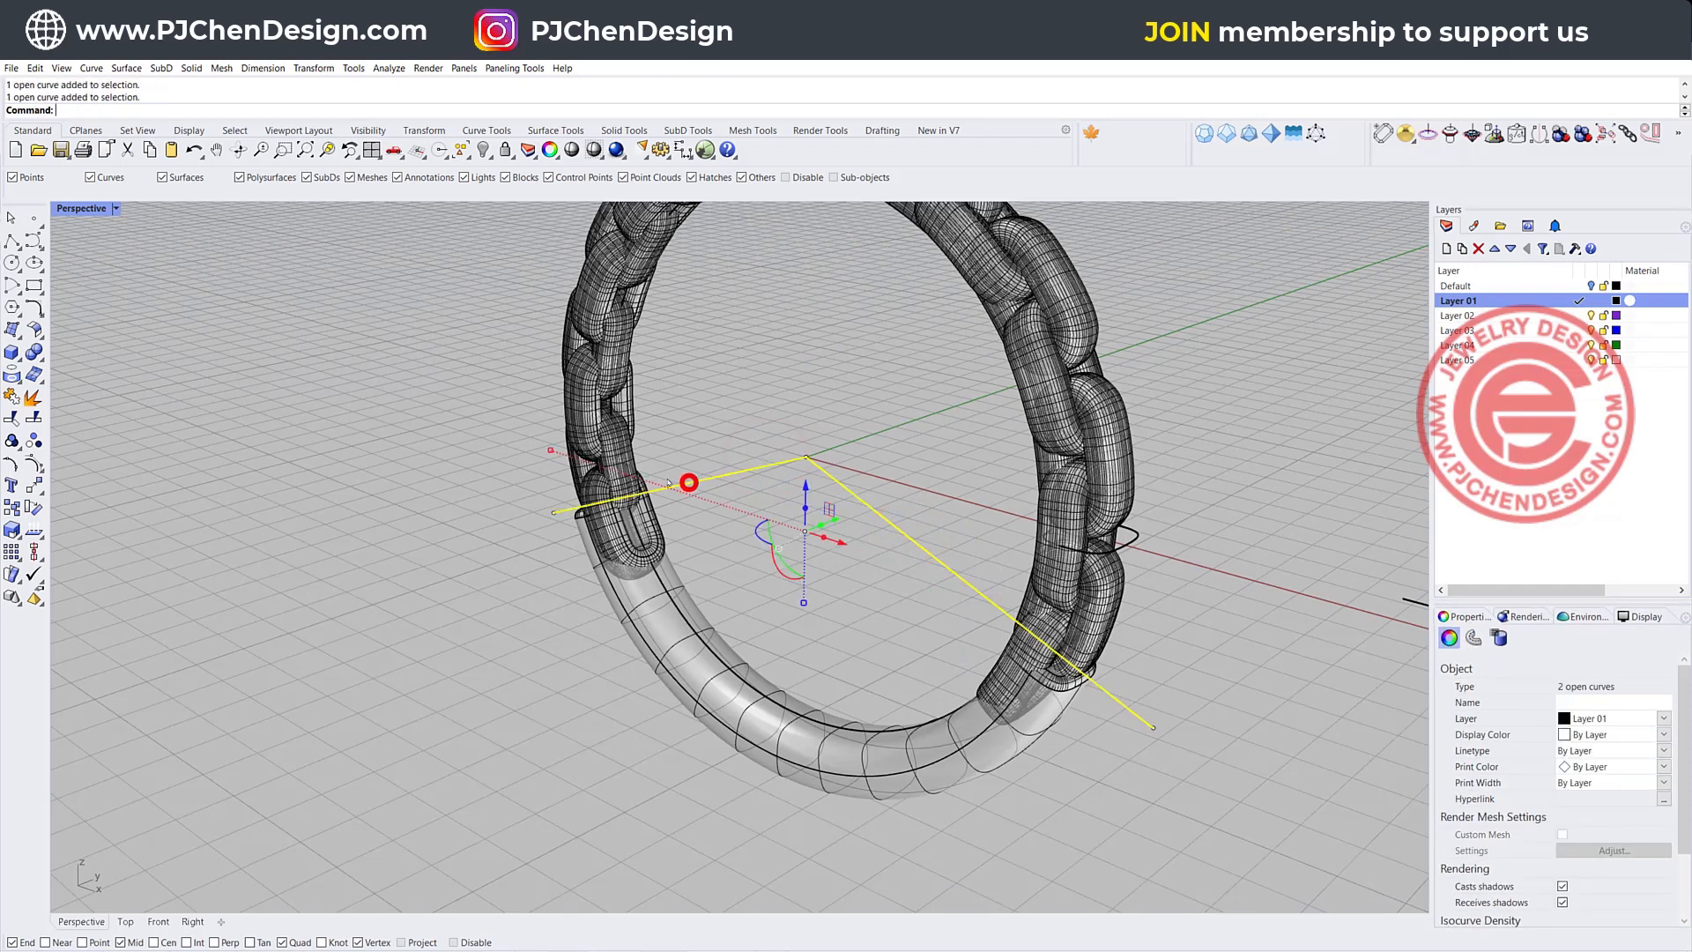
pyautogui.doubleClick(81, 209)
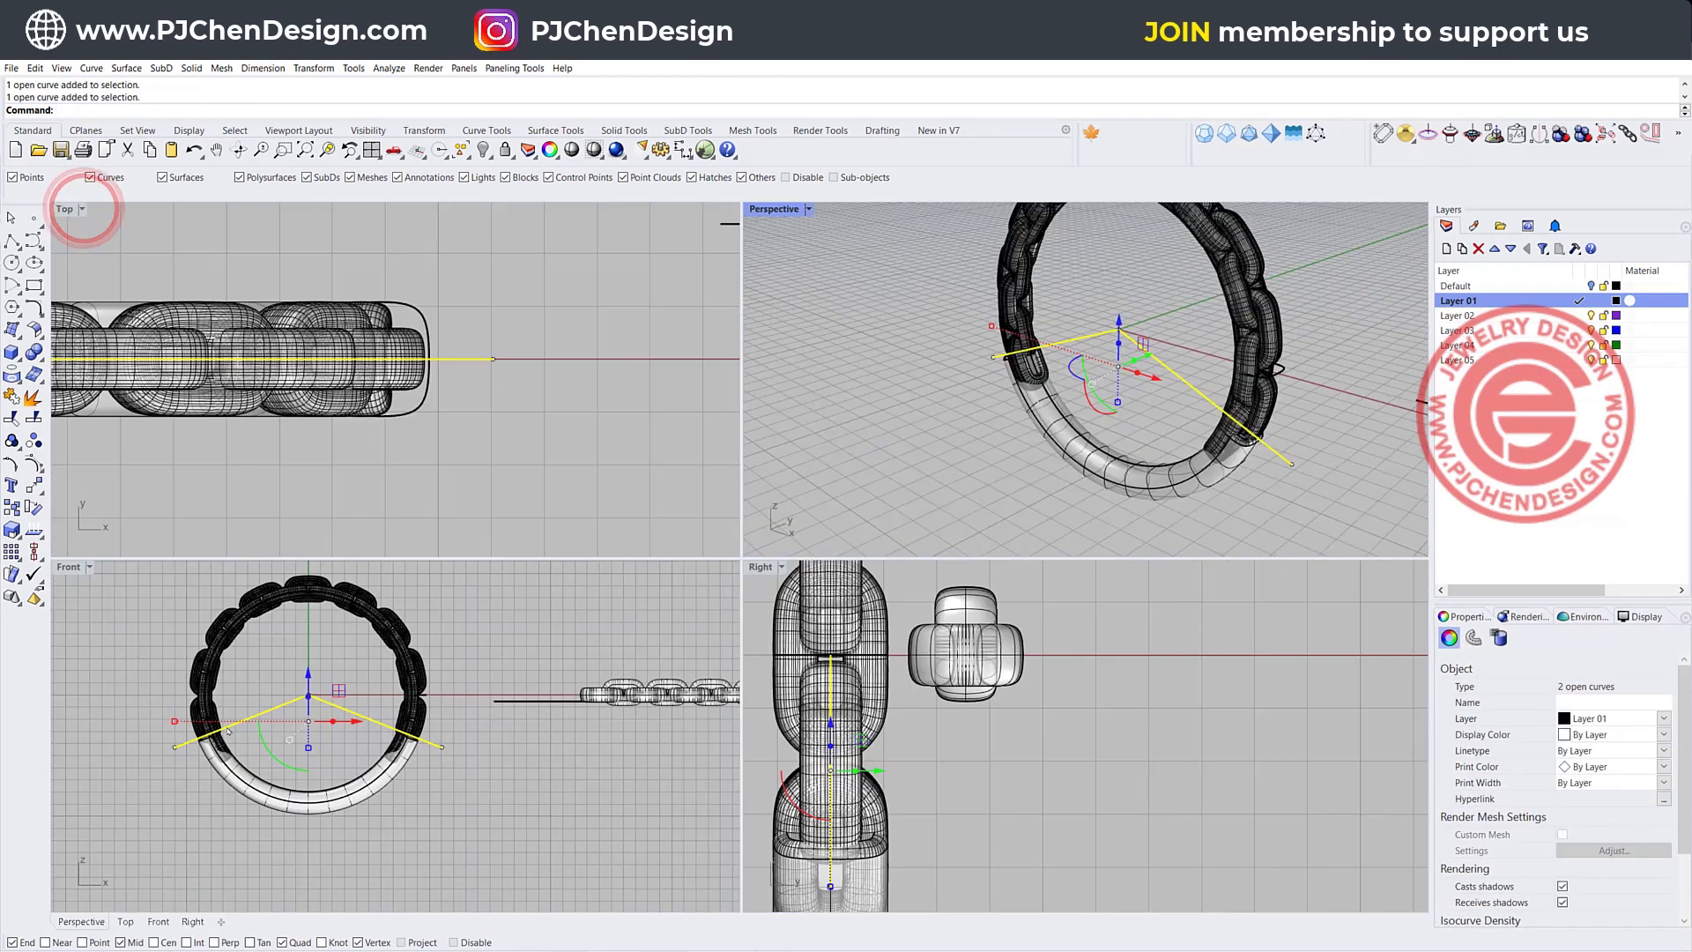
pyautogui.scroll(5, 211, 759)
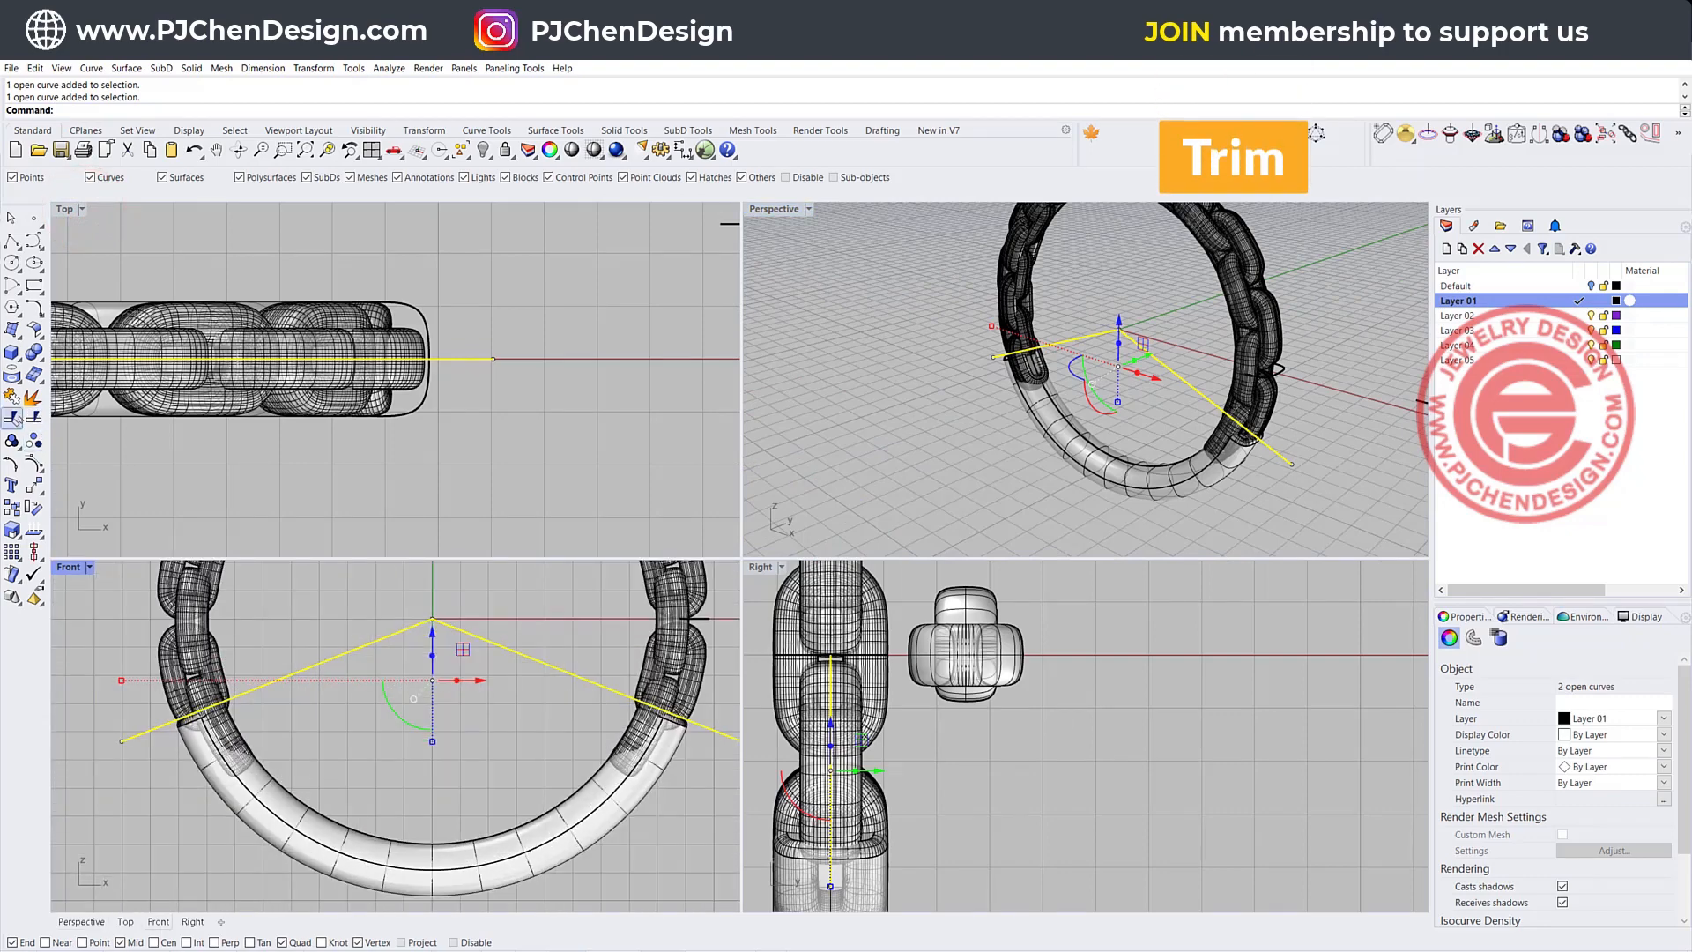
pyautogui.click(12, 418)
pyautogui.scroll(10, 193, 740)
pyautogui.click(344, 693)
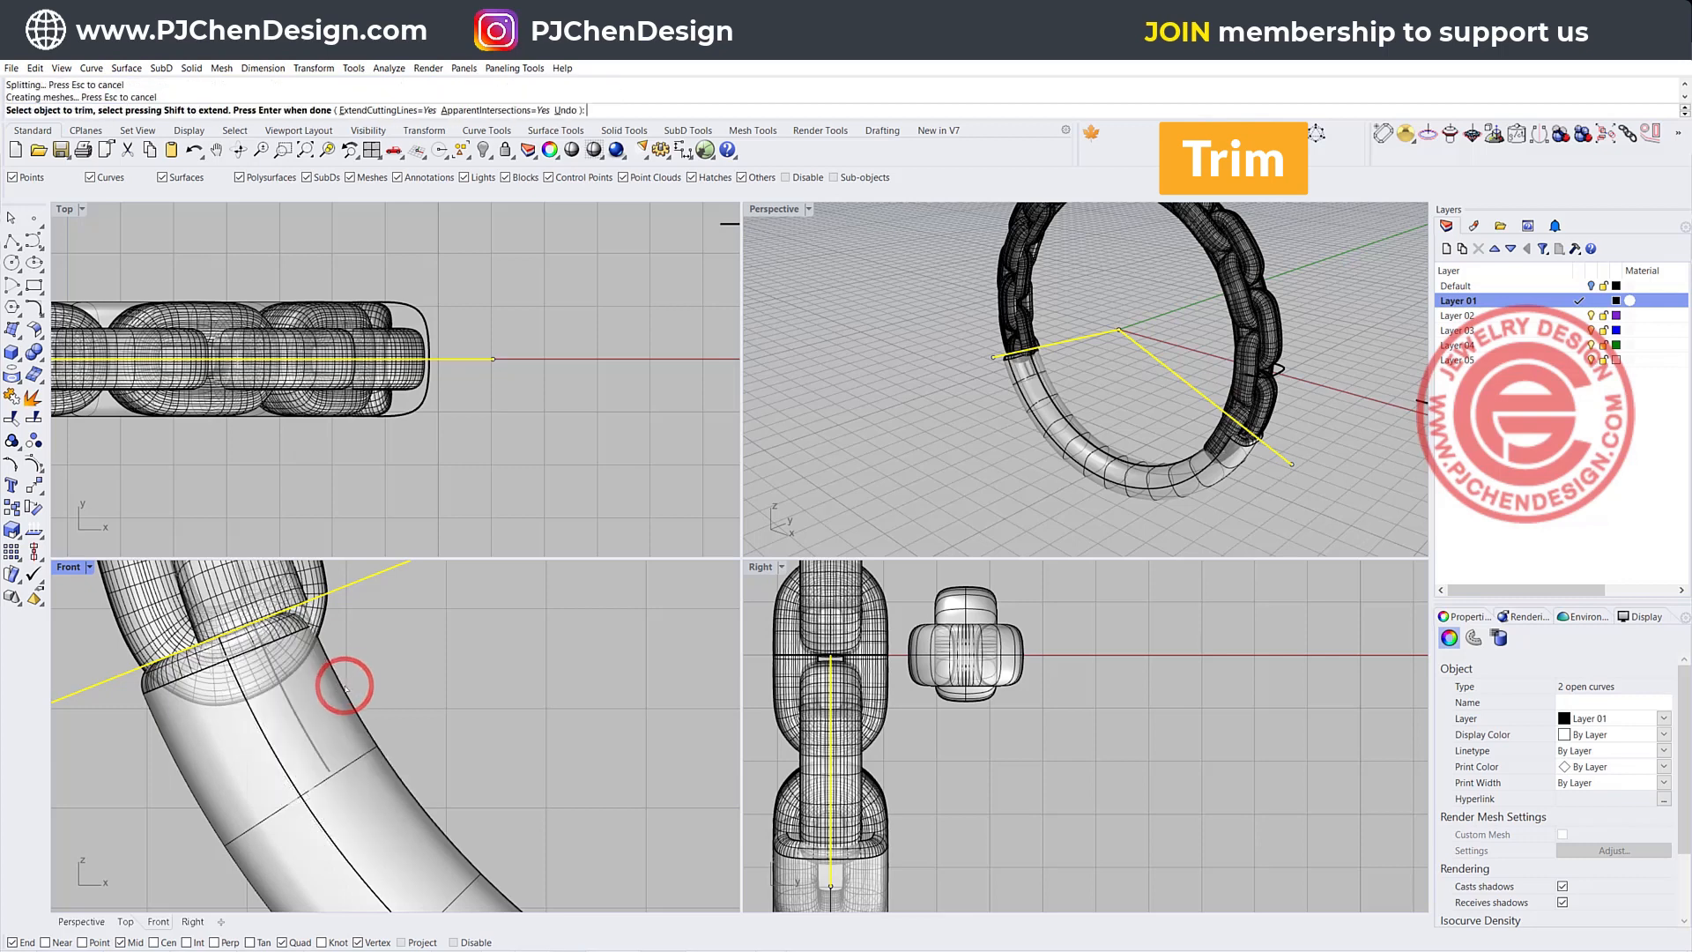
pyautogui.scroll(-8, 517, 748)
pyautogui.scroll(5, 517, 747)
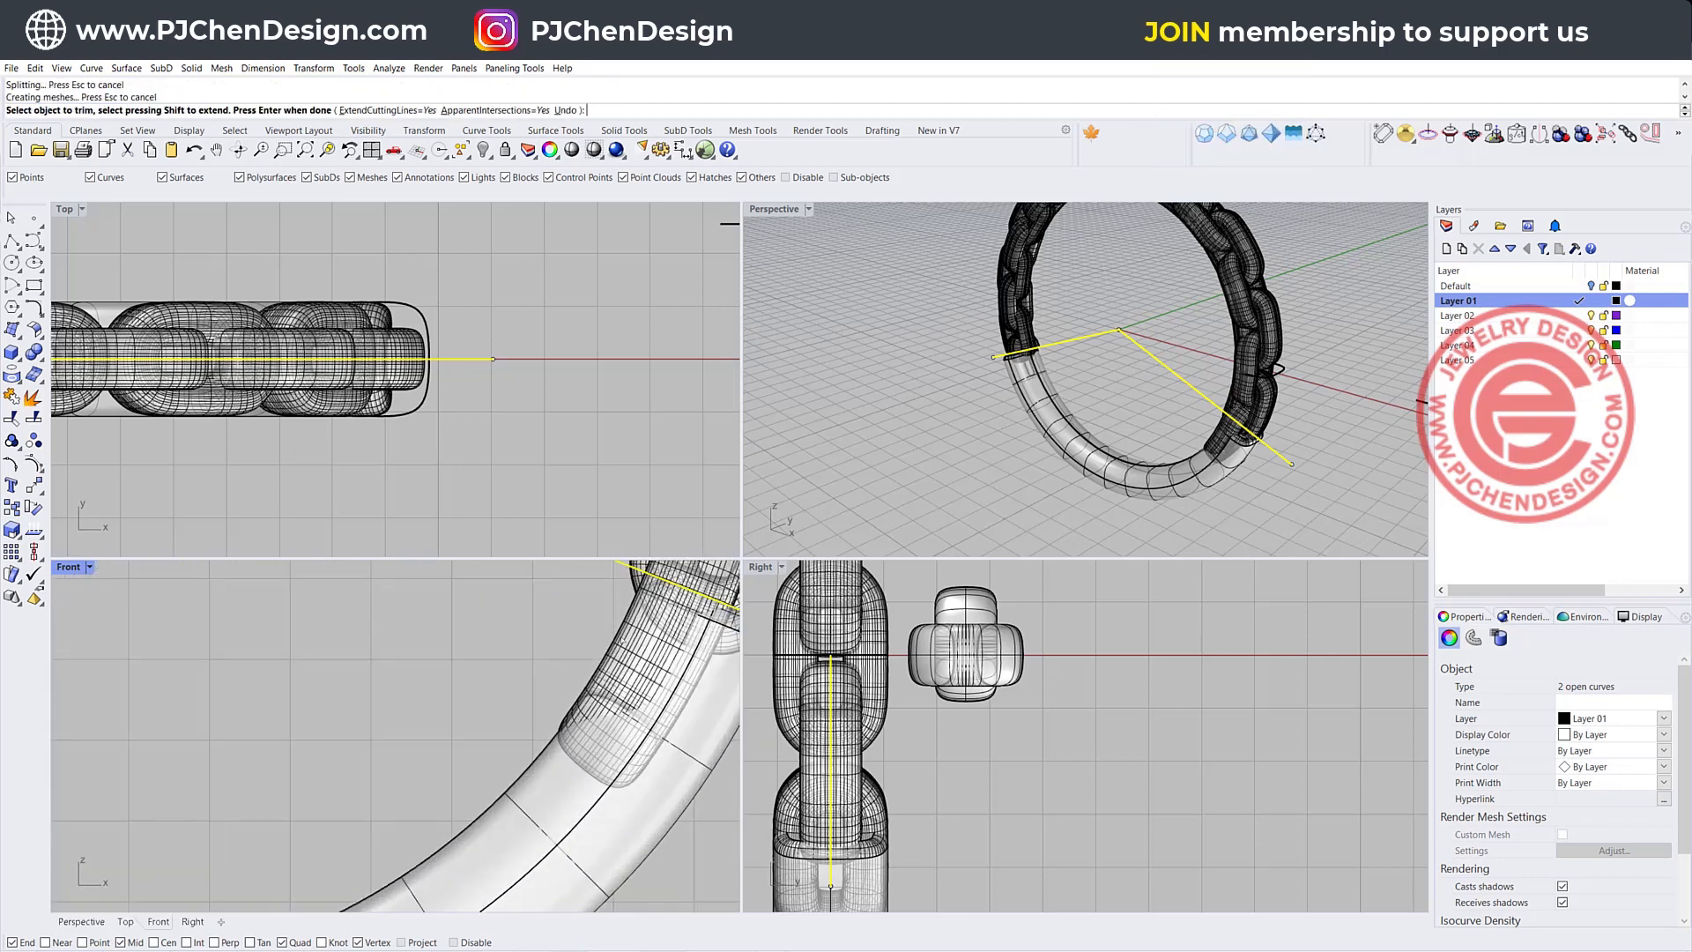
pyautogui.scroll(-5, 606, 652)
pyautogui.press('Return')
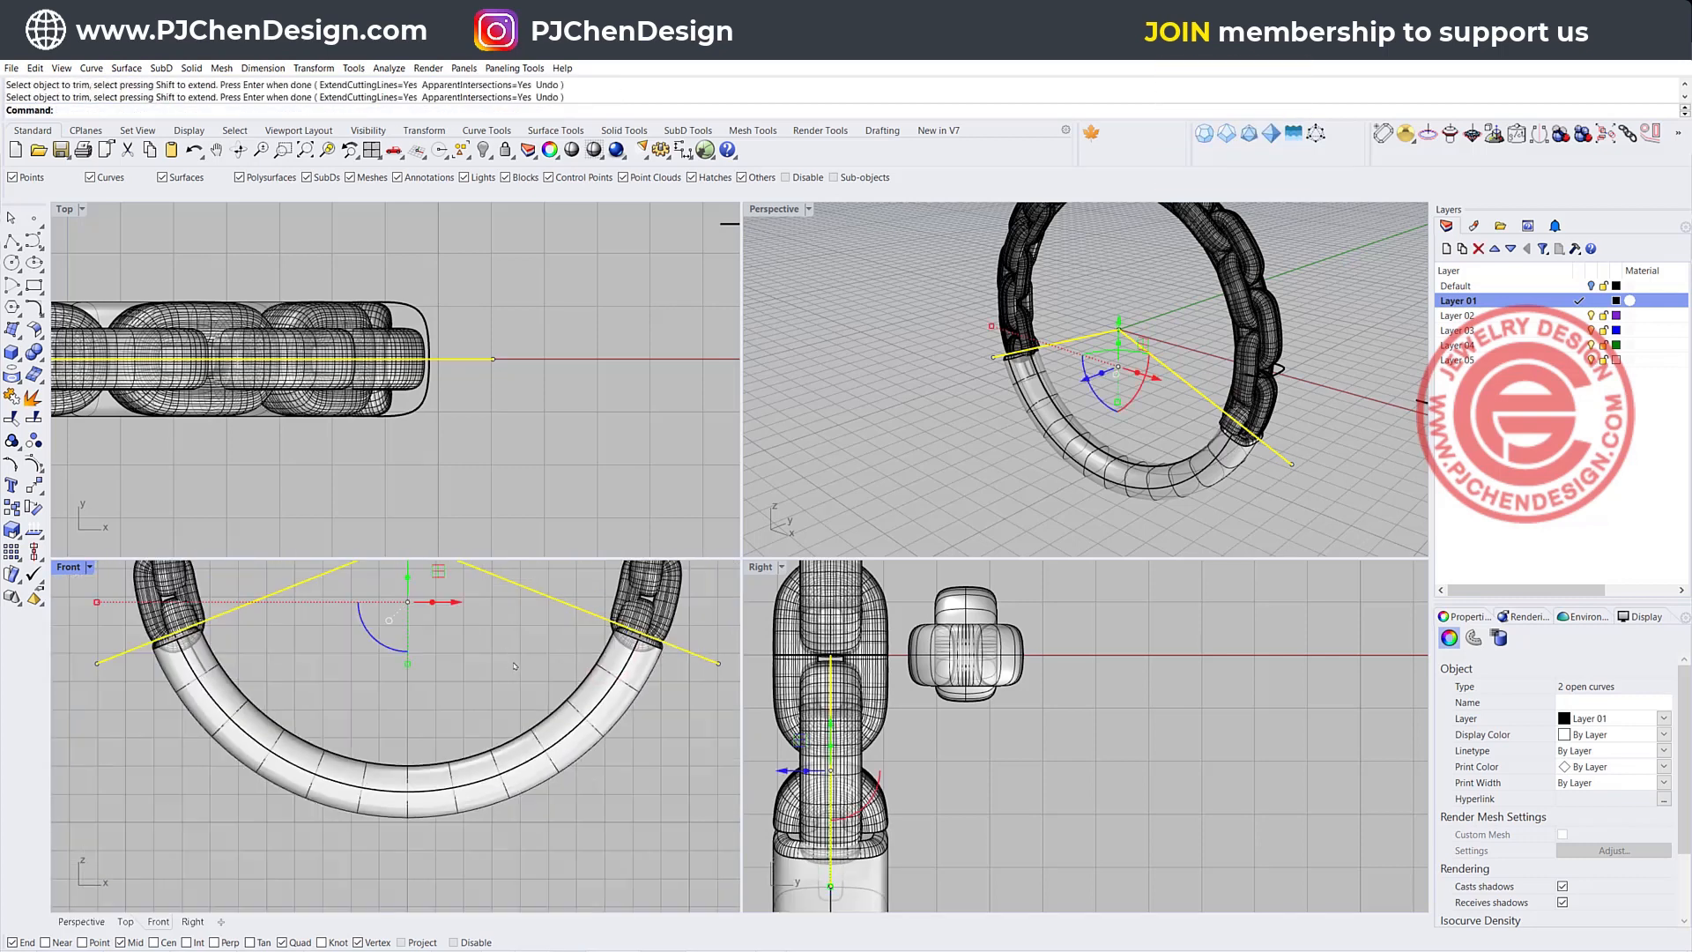
pyautogui.click(539, 661)
# Cap the two trimmed end links of the chain
pyautogui.scroll(5, 644, 709)
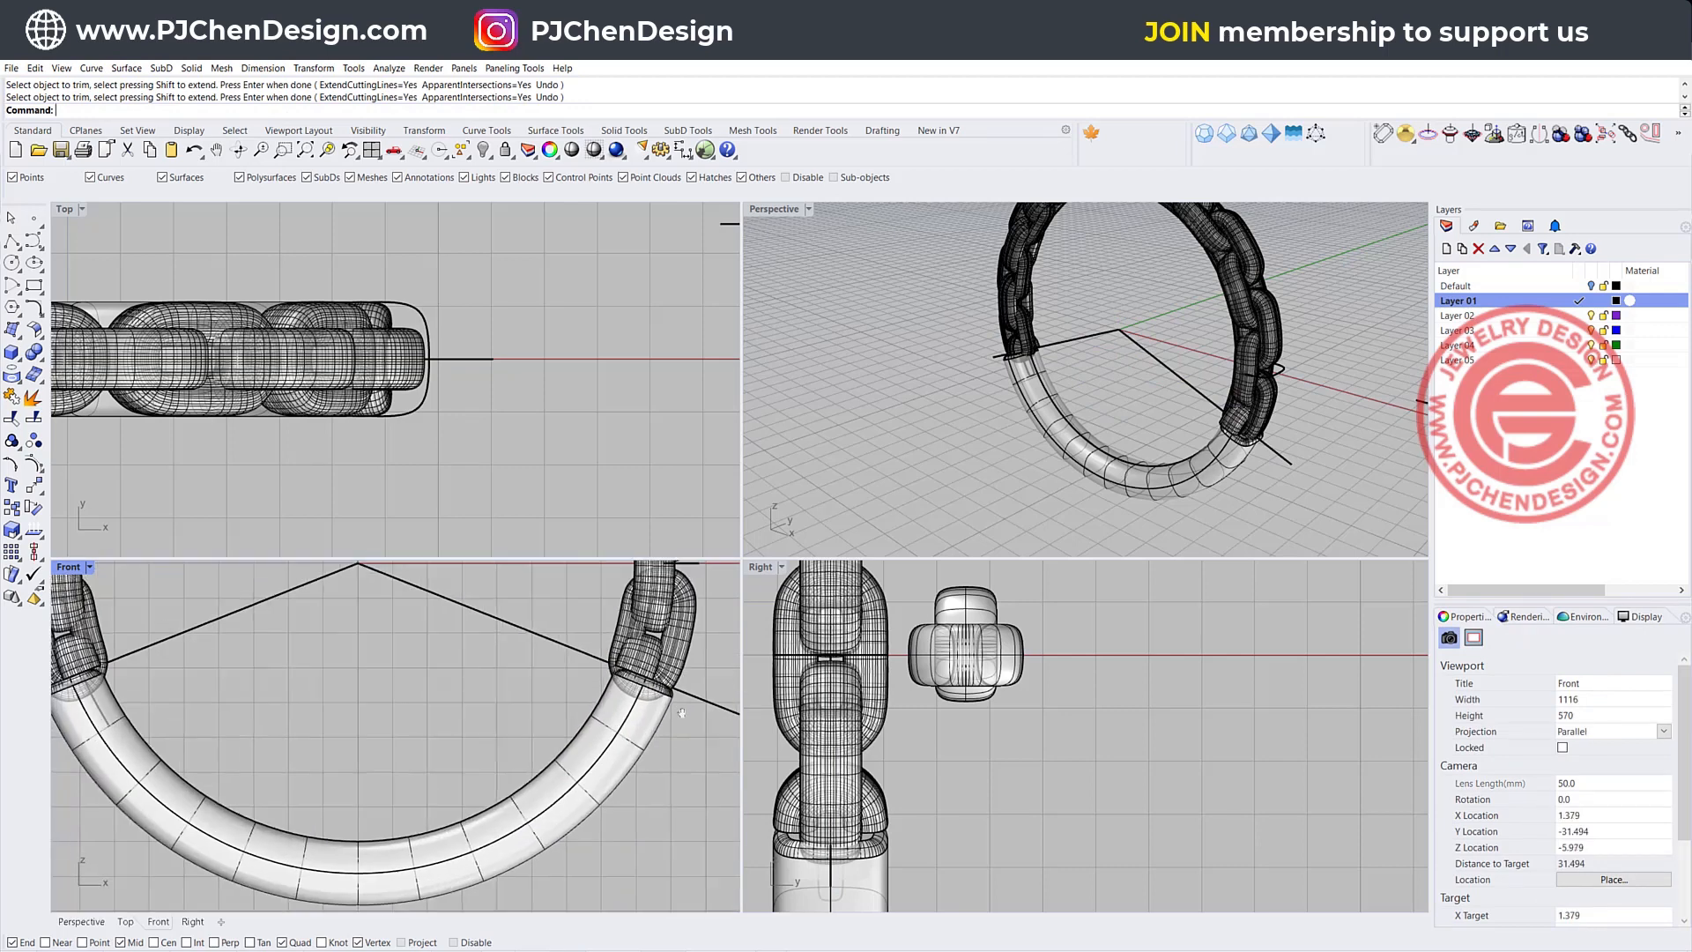
pyautogui.click(643, 709)
pyautogui.scroll(-9, 617, 712)
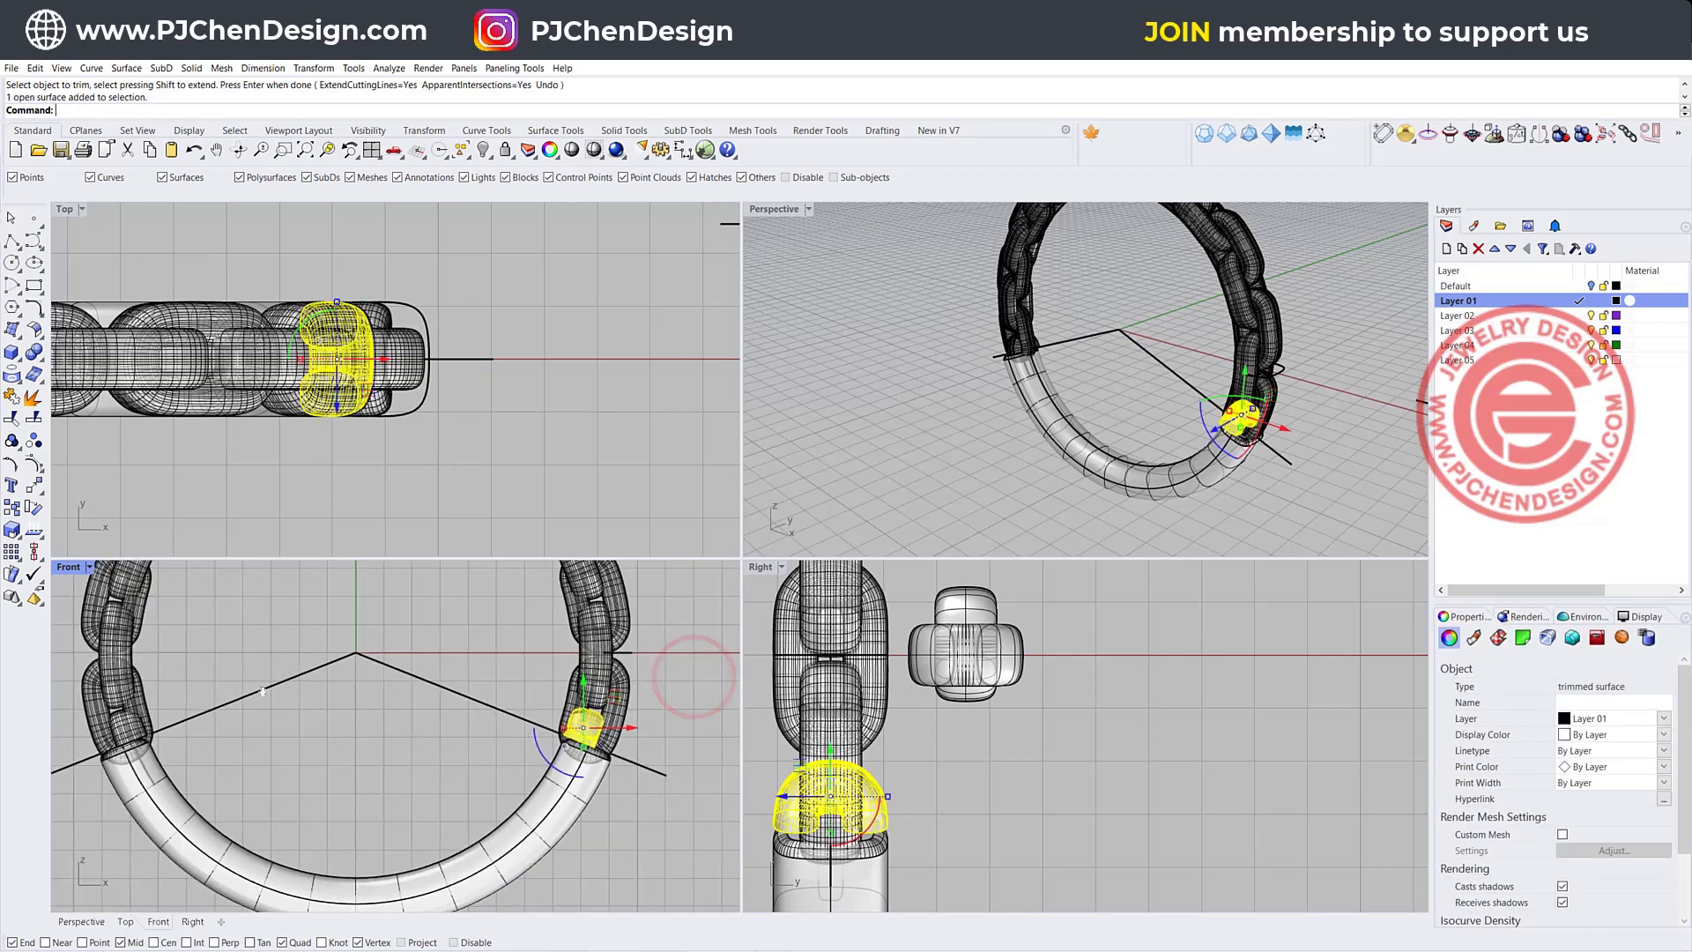
pyautogui.moveTo(132, 697); pyautogui.dragTo(269, 727, button='right')
pyautogui.scroll(12, 264, 728)
pyautogui.keyDown('shift'); pyautogui.click(259, 729); pyautogui.keyUp('shift')
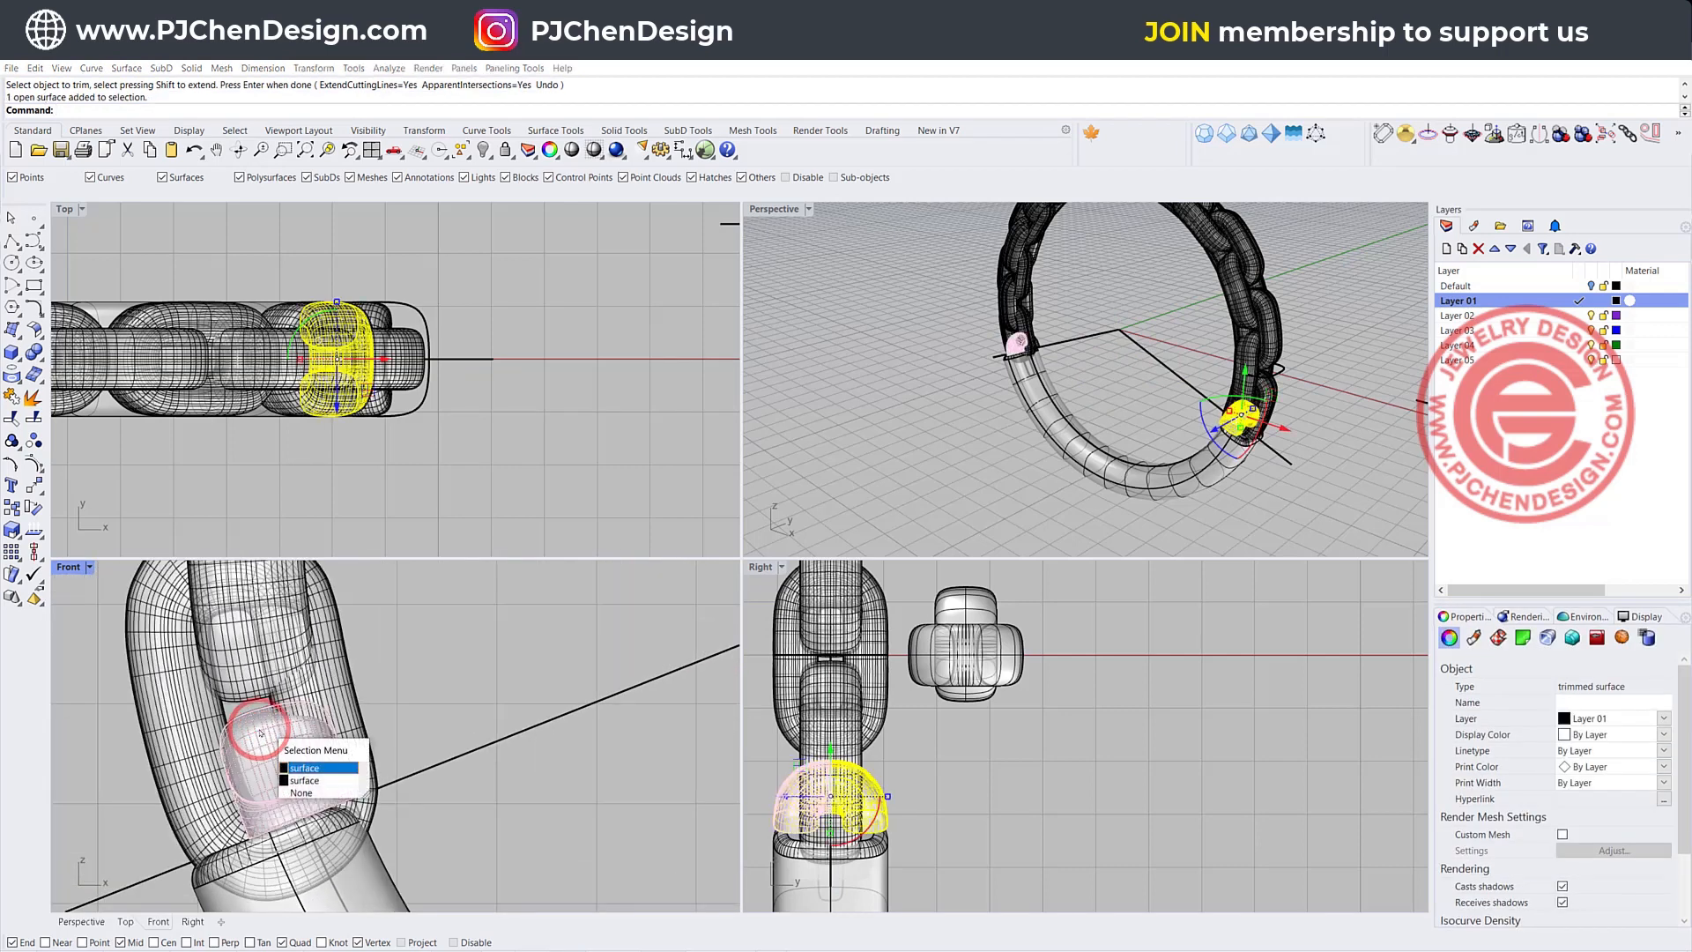
pyautogui.click(307, 768)
pyautogui.write('cap')
pyautogui.press('Return')
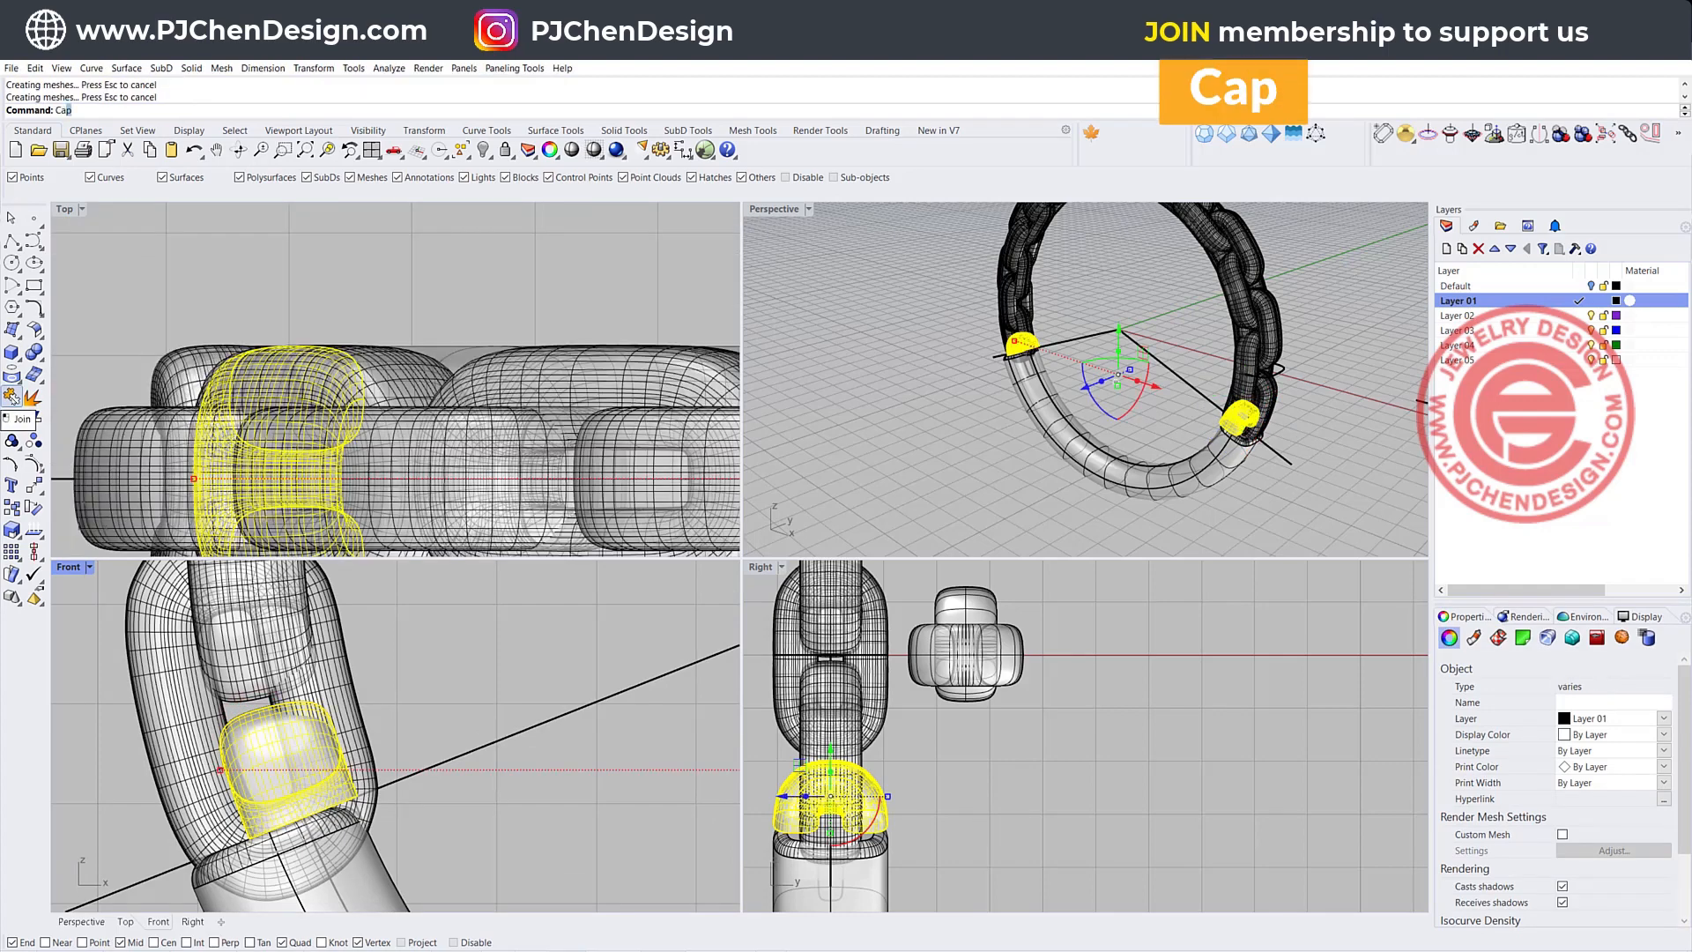
pyautogui.click(527, 804)
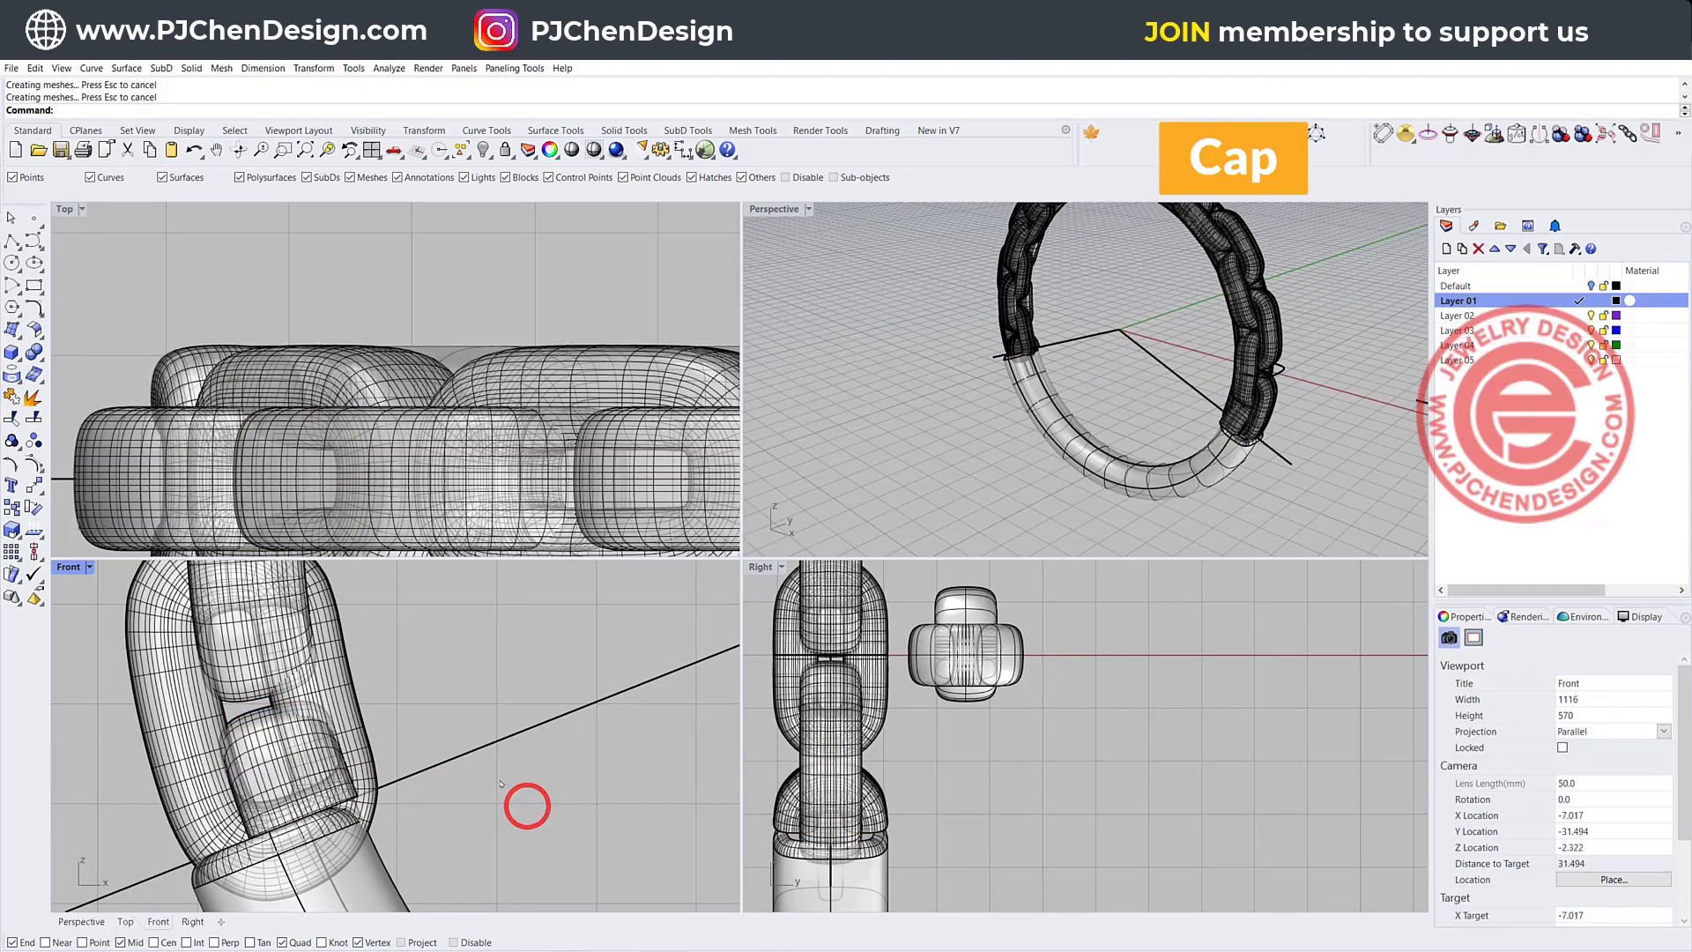
# Select the whole chain around the ring and merge its links with Boolean Union
pyautogui.scroll(-15, 527, 802)
pyautogui.moveTo(449, 738); pyautogui.dragTo(251, 719, button='right')
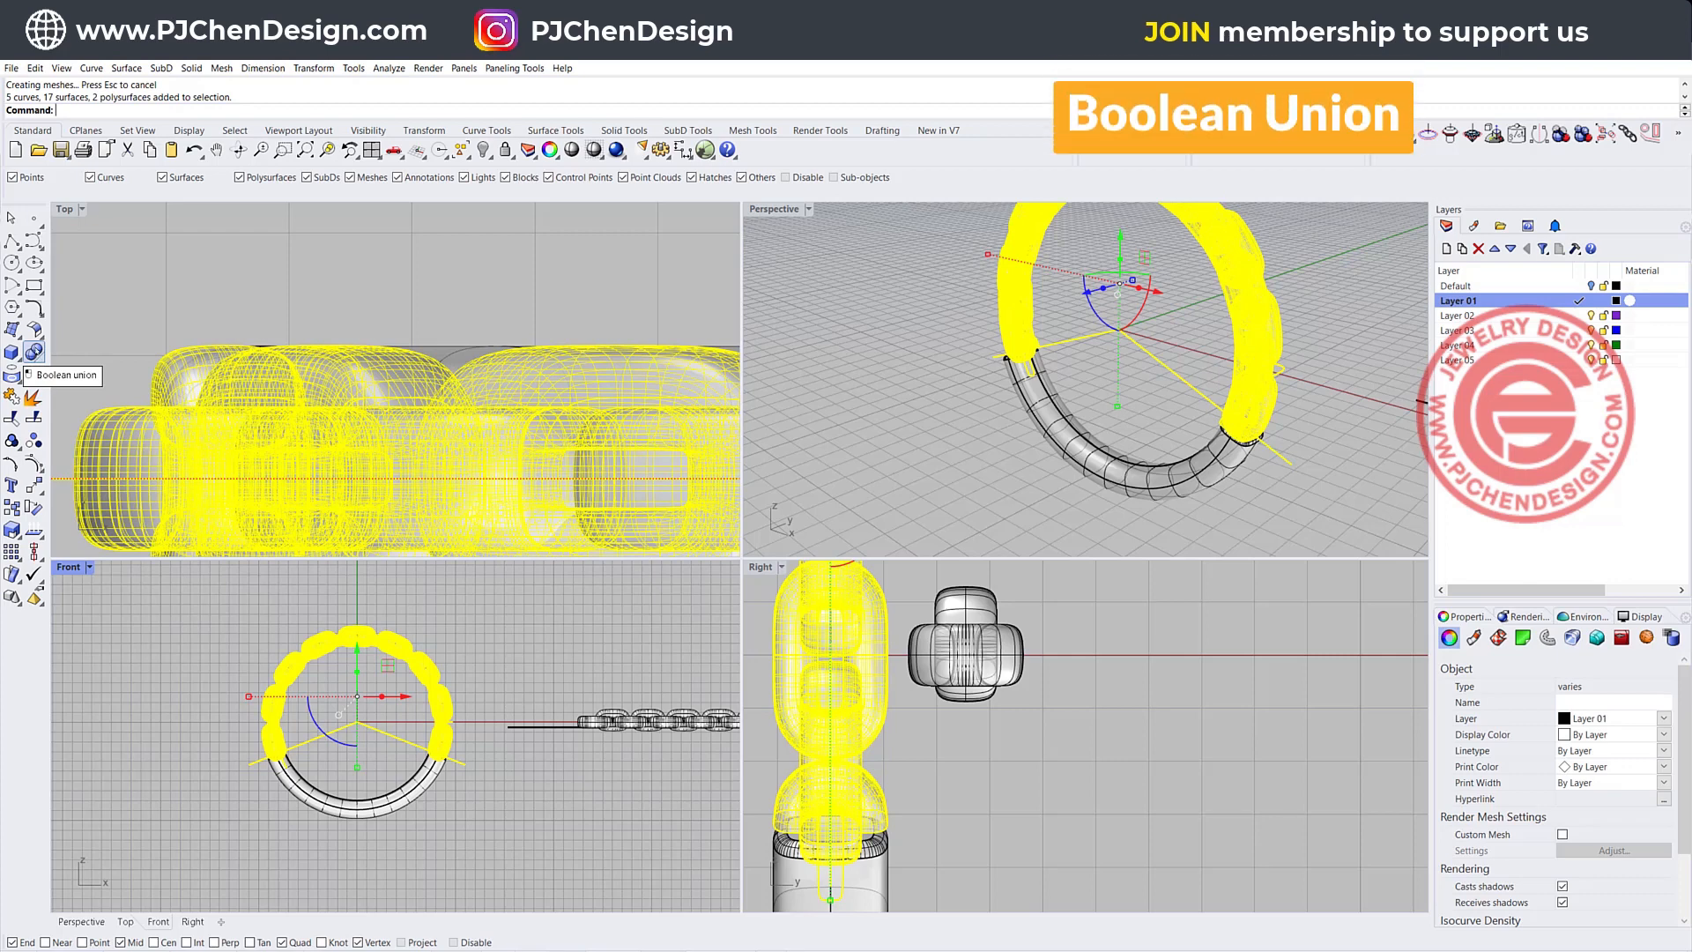
pyautogui.click(33, 351)
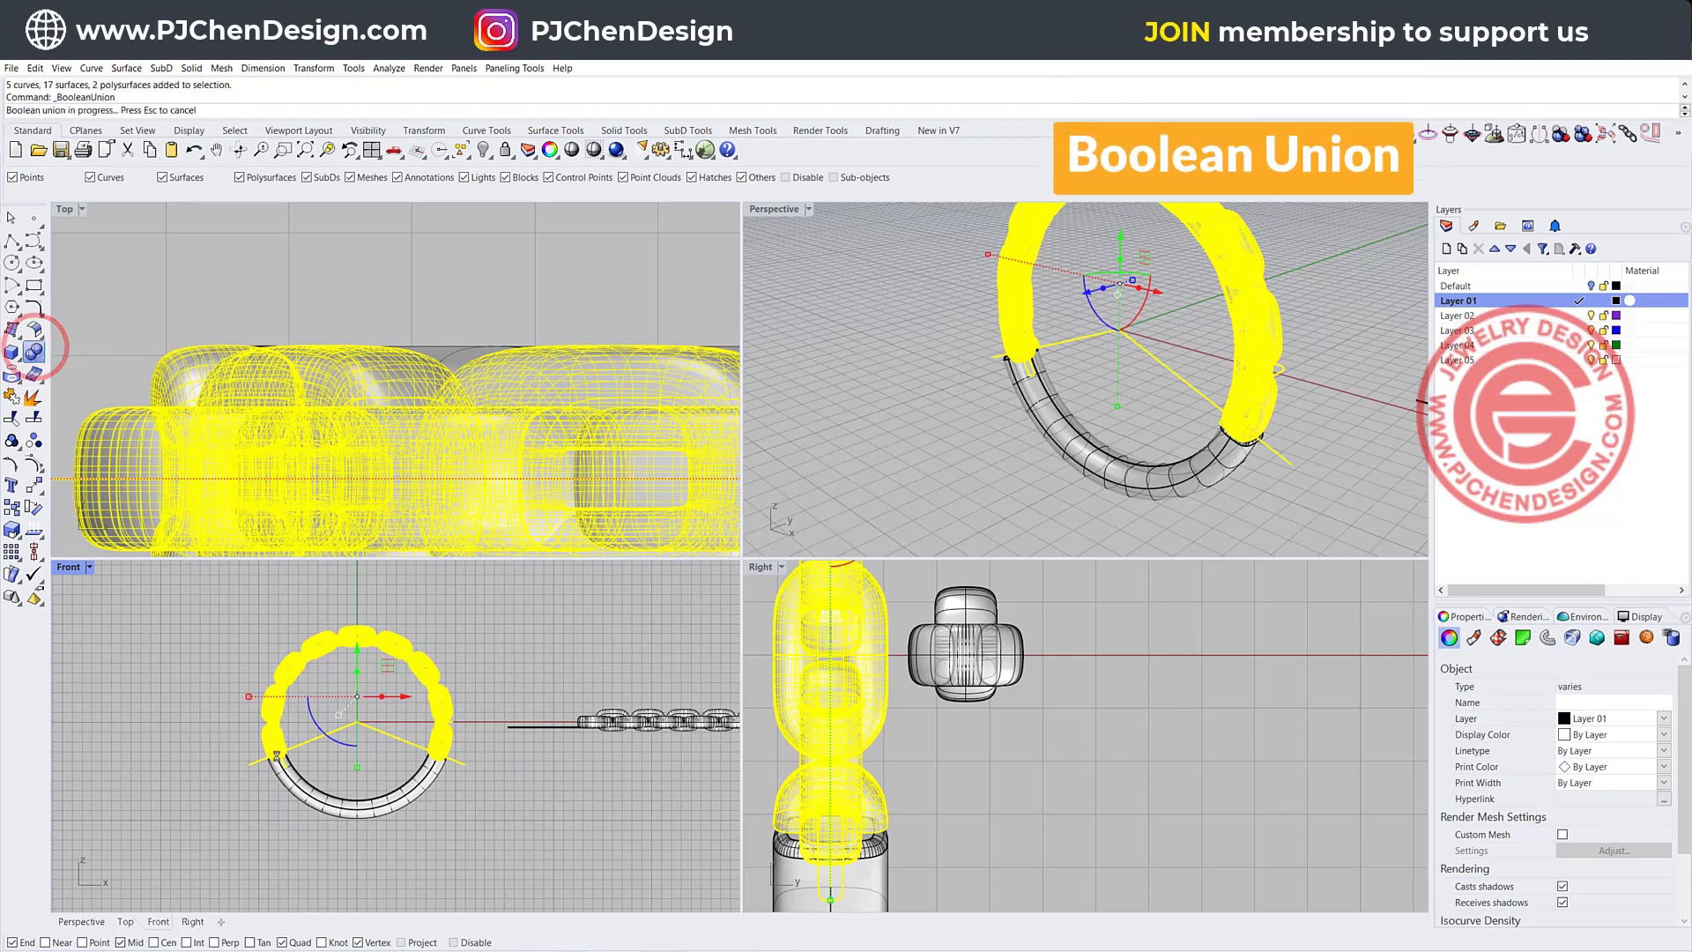
pyautogui.click(489, 659)
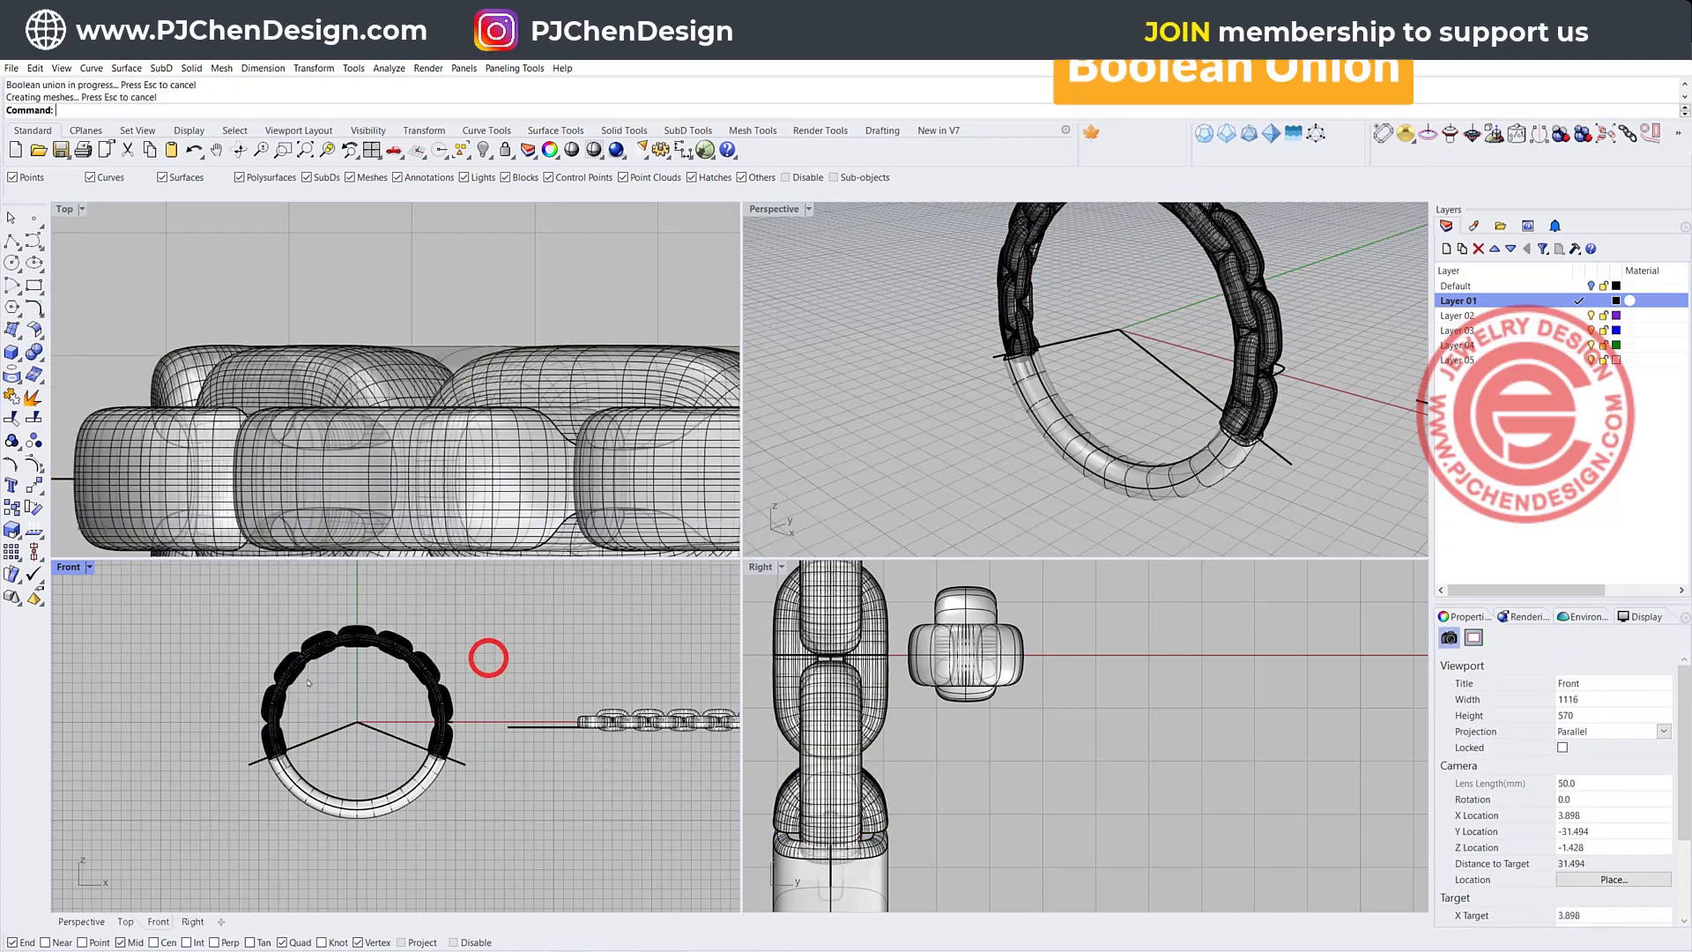
# Extrude the inner ring circle straight to both sides into a solid cylinder wider than the chain
pyautogui.doubleClick(69, 567)
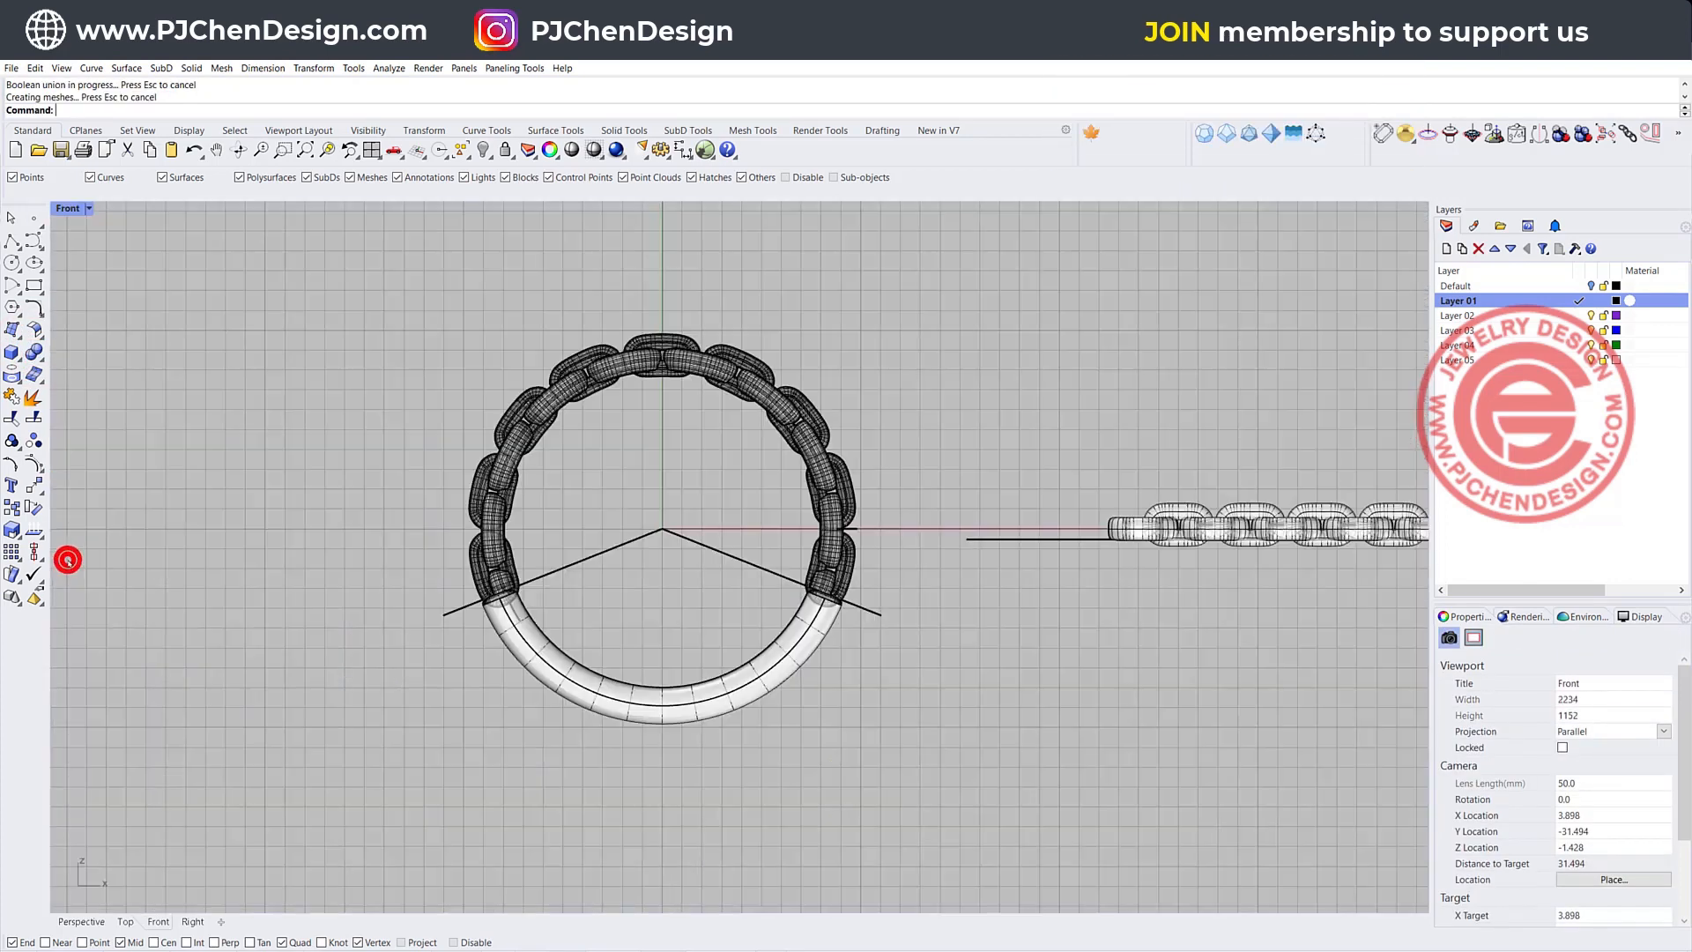
pyautogui.click(791, 620)
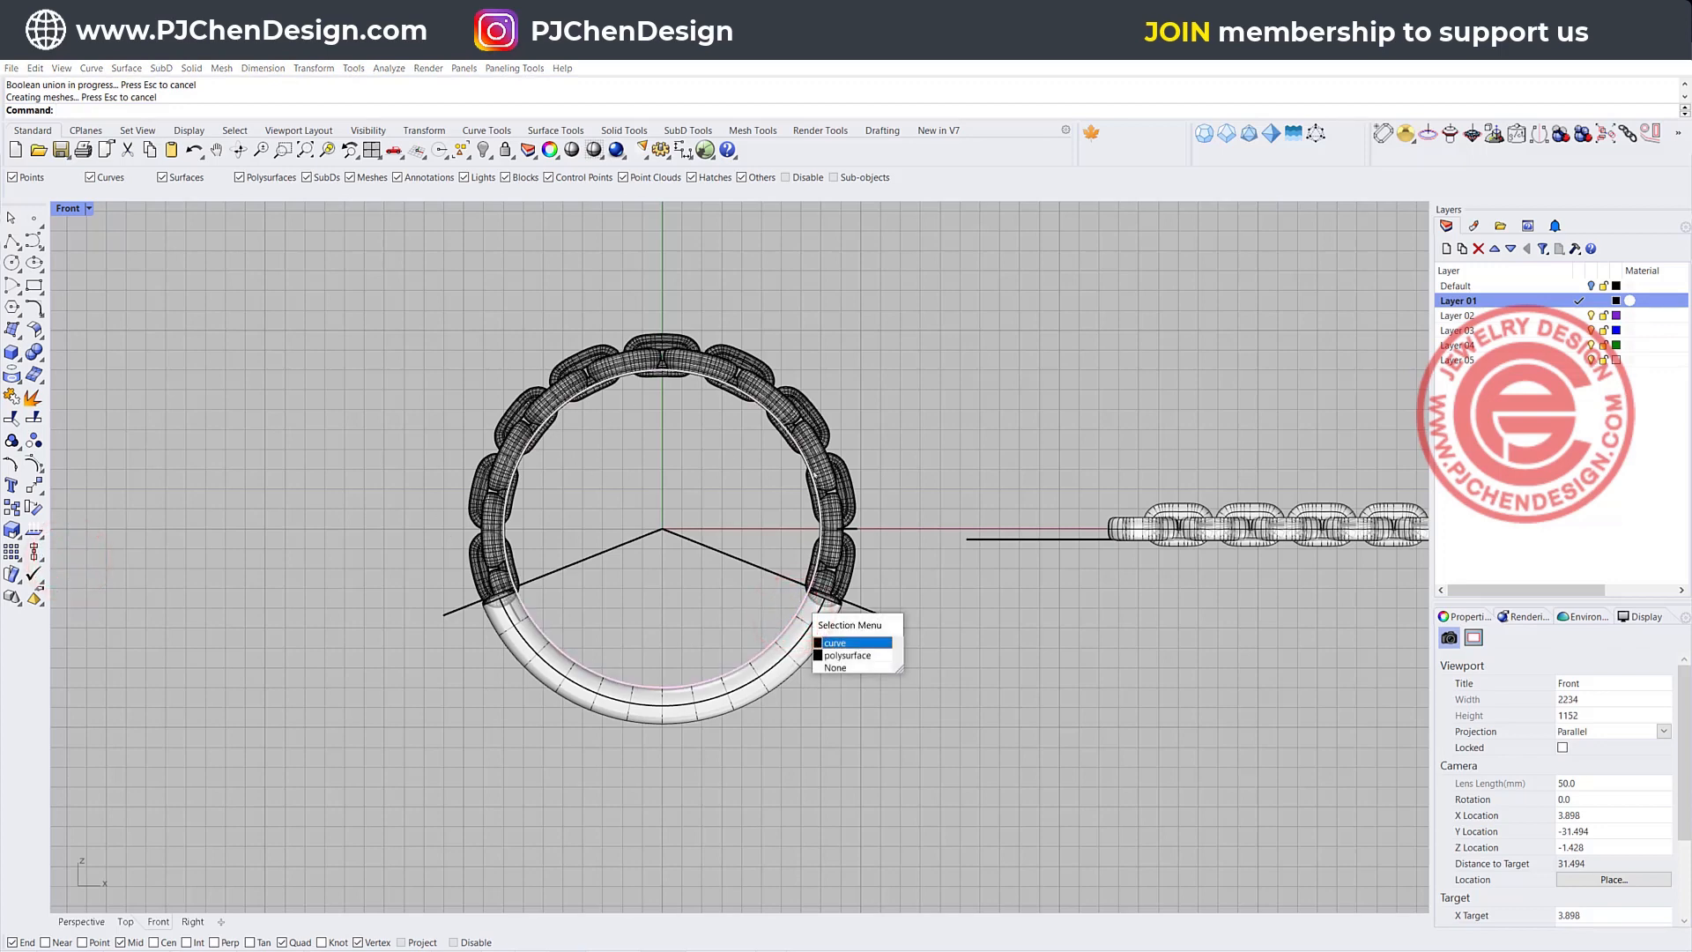
pyautogui.click(832, 642)
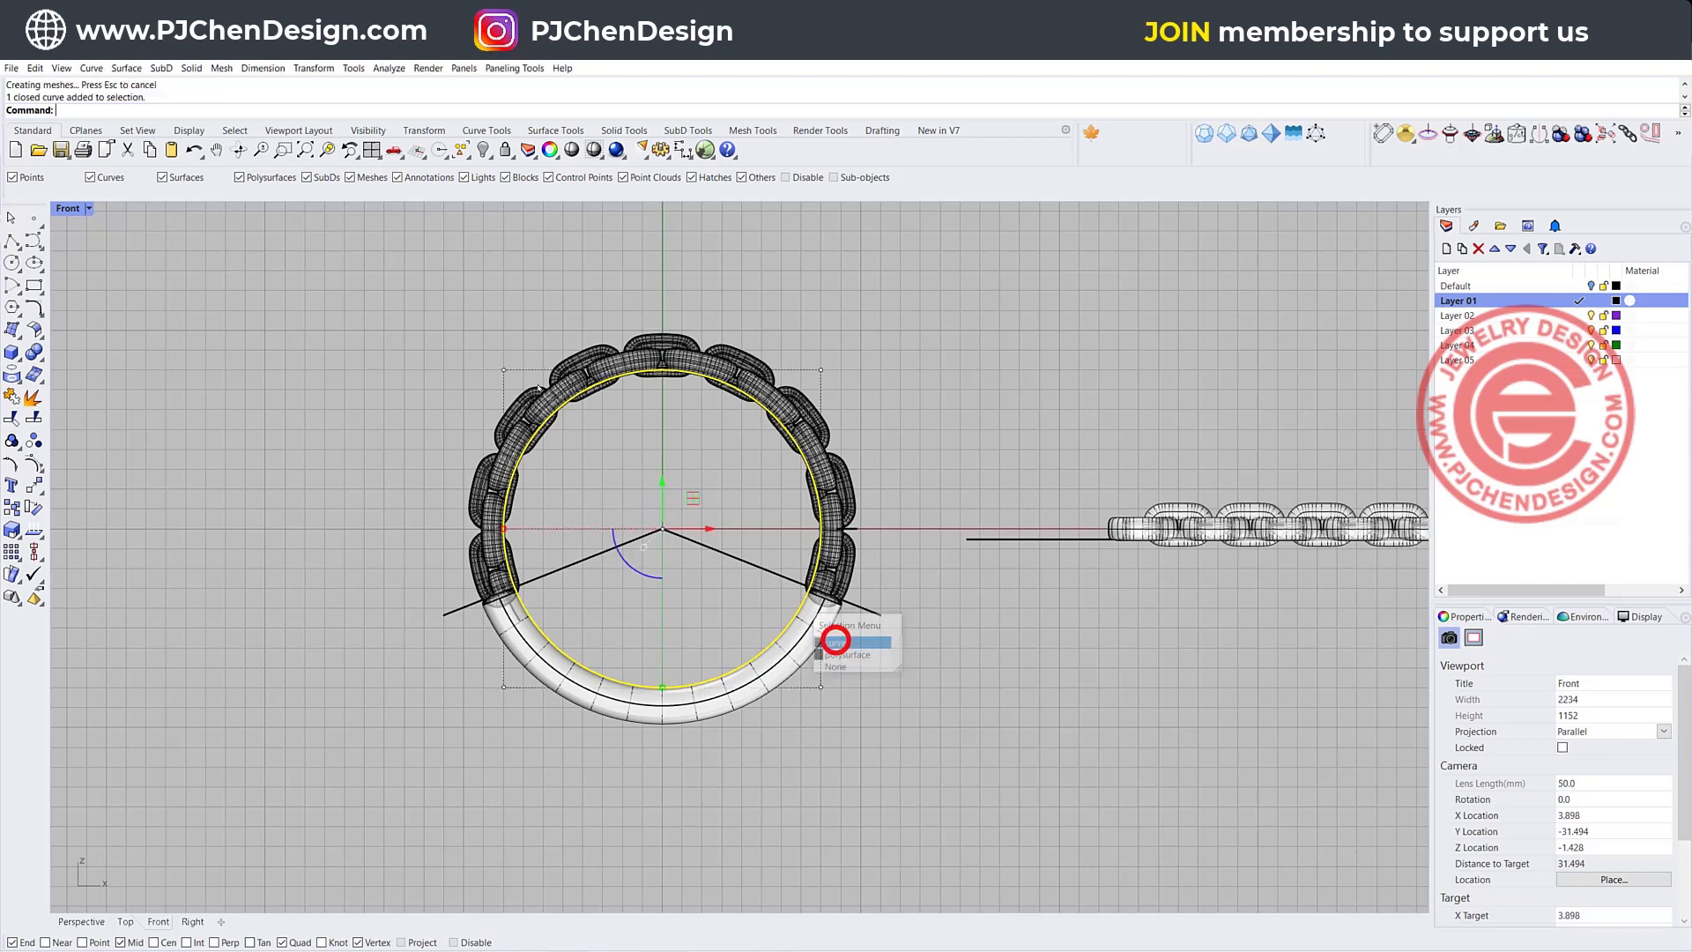
pyautogui.doubleClick(69, 208)
pyautogui.scroll(-6, 168, 256)
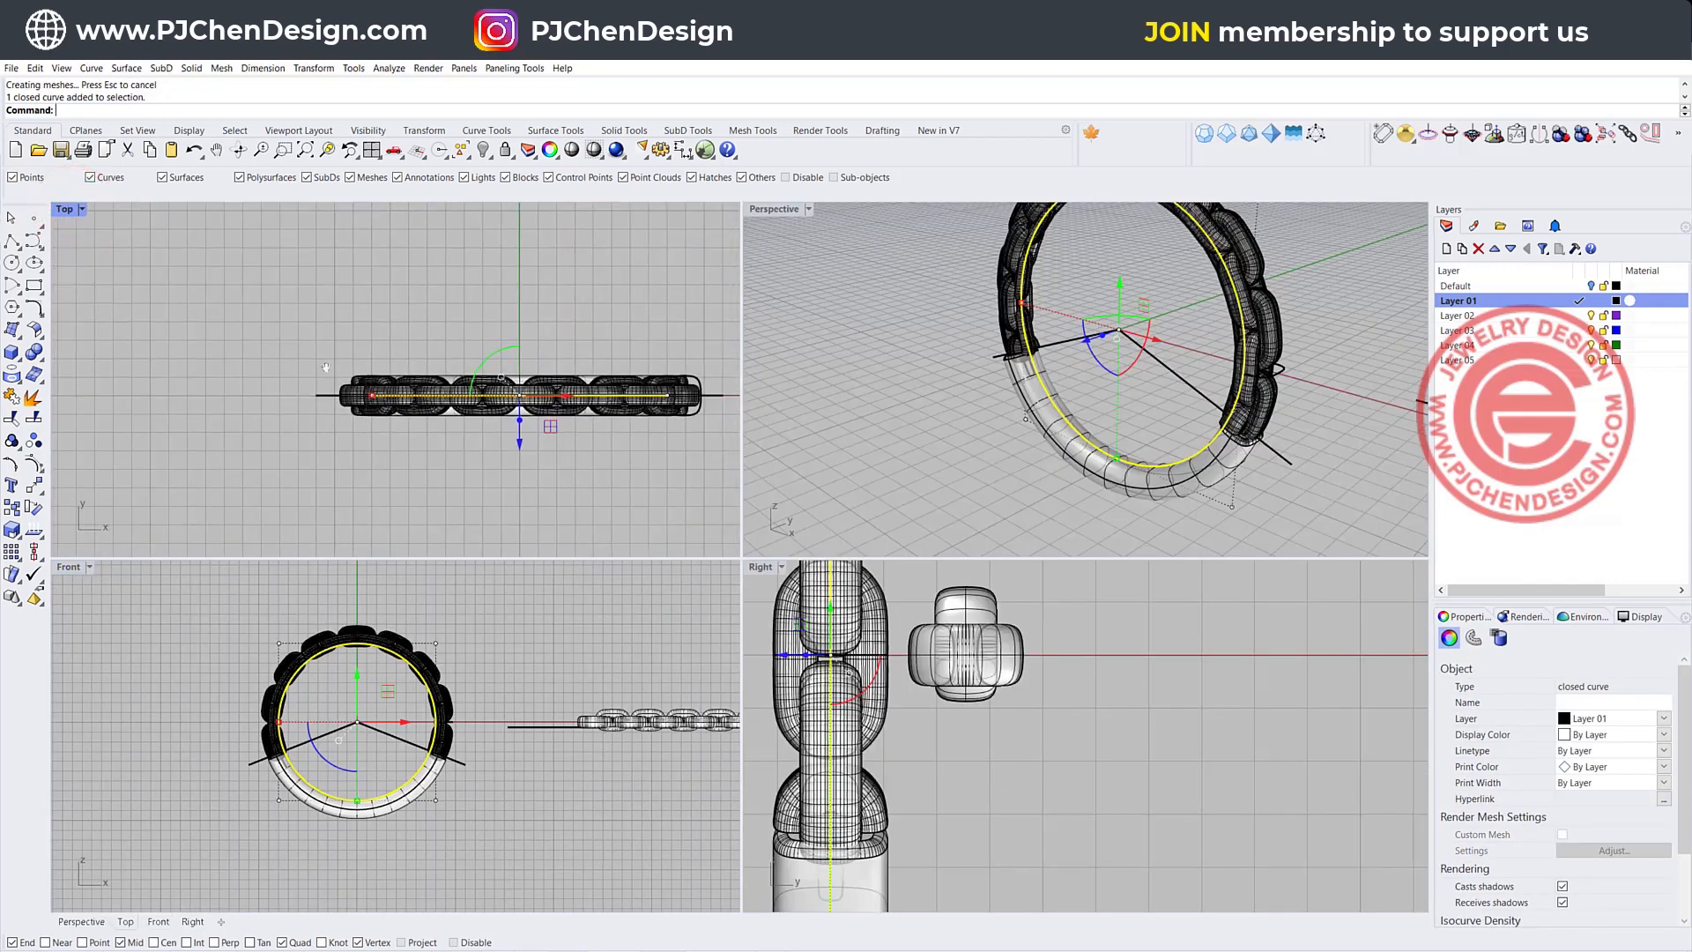
pyautogui.click(191, 68)
pyautogui.moveTo(265, 305)
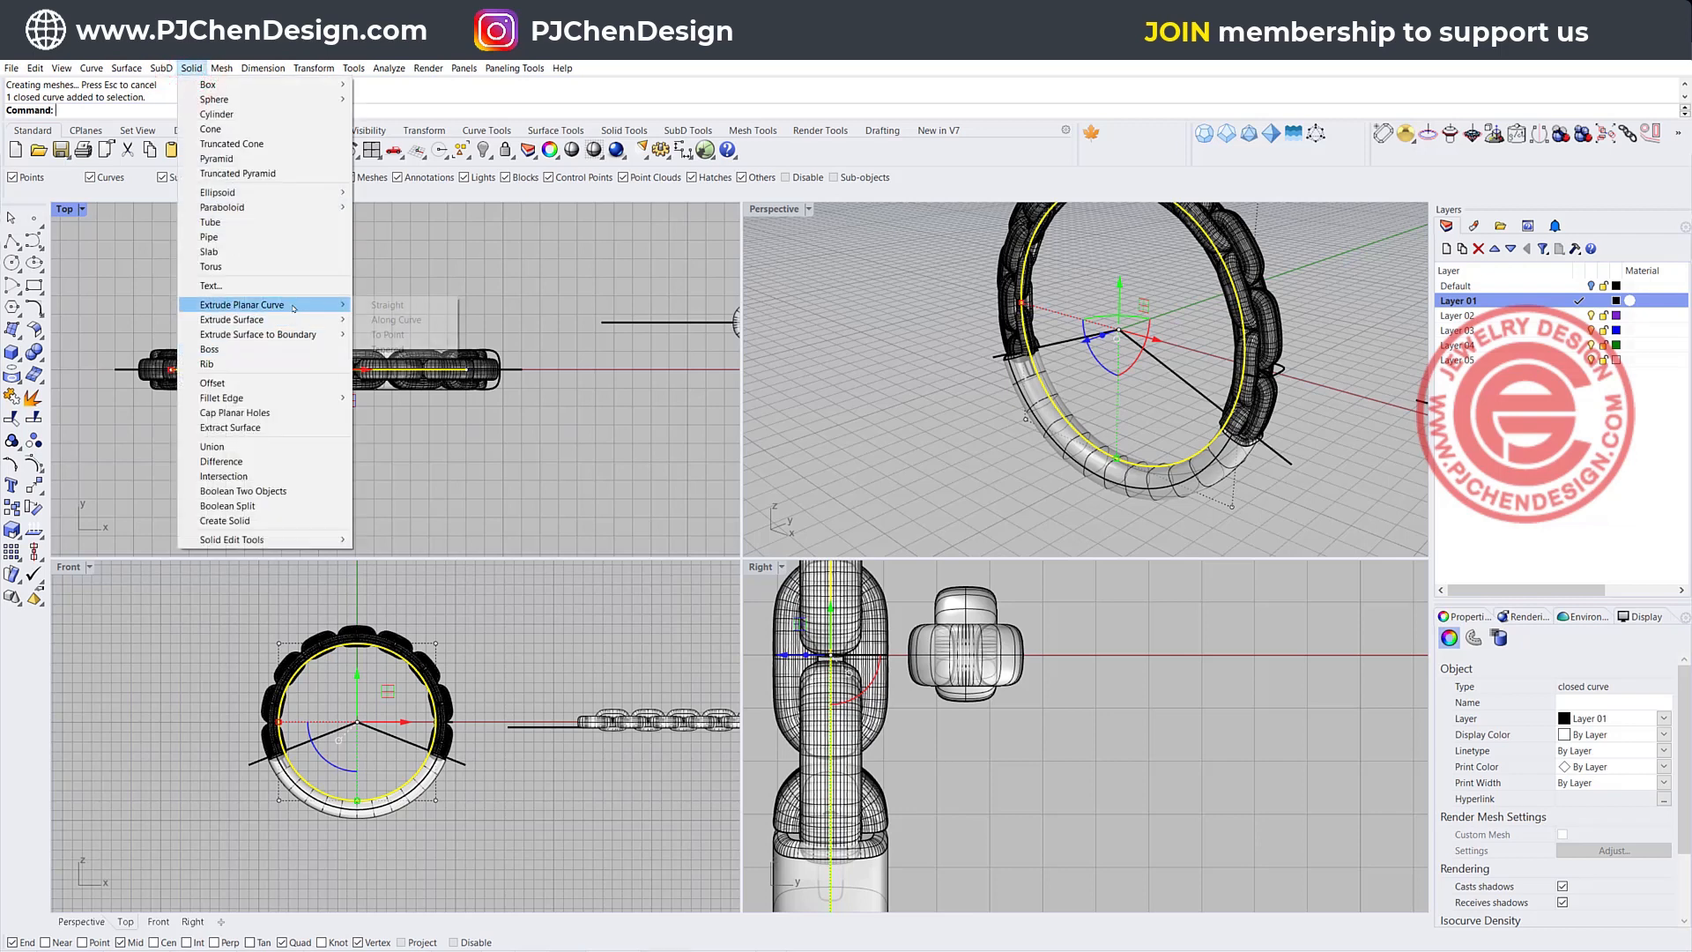
pyautogui.click(429, 305)
pyautogui.click(438, 264)
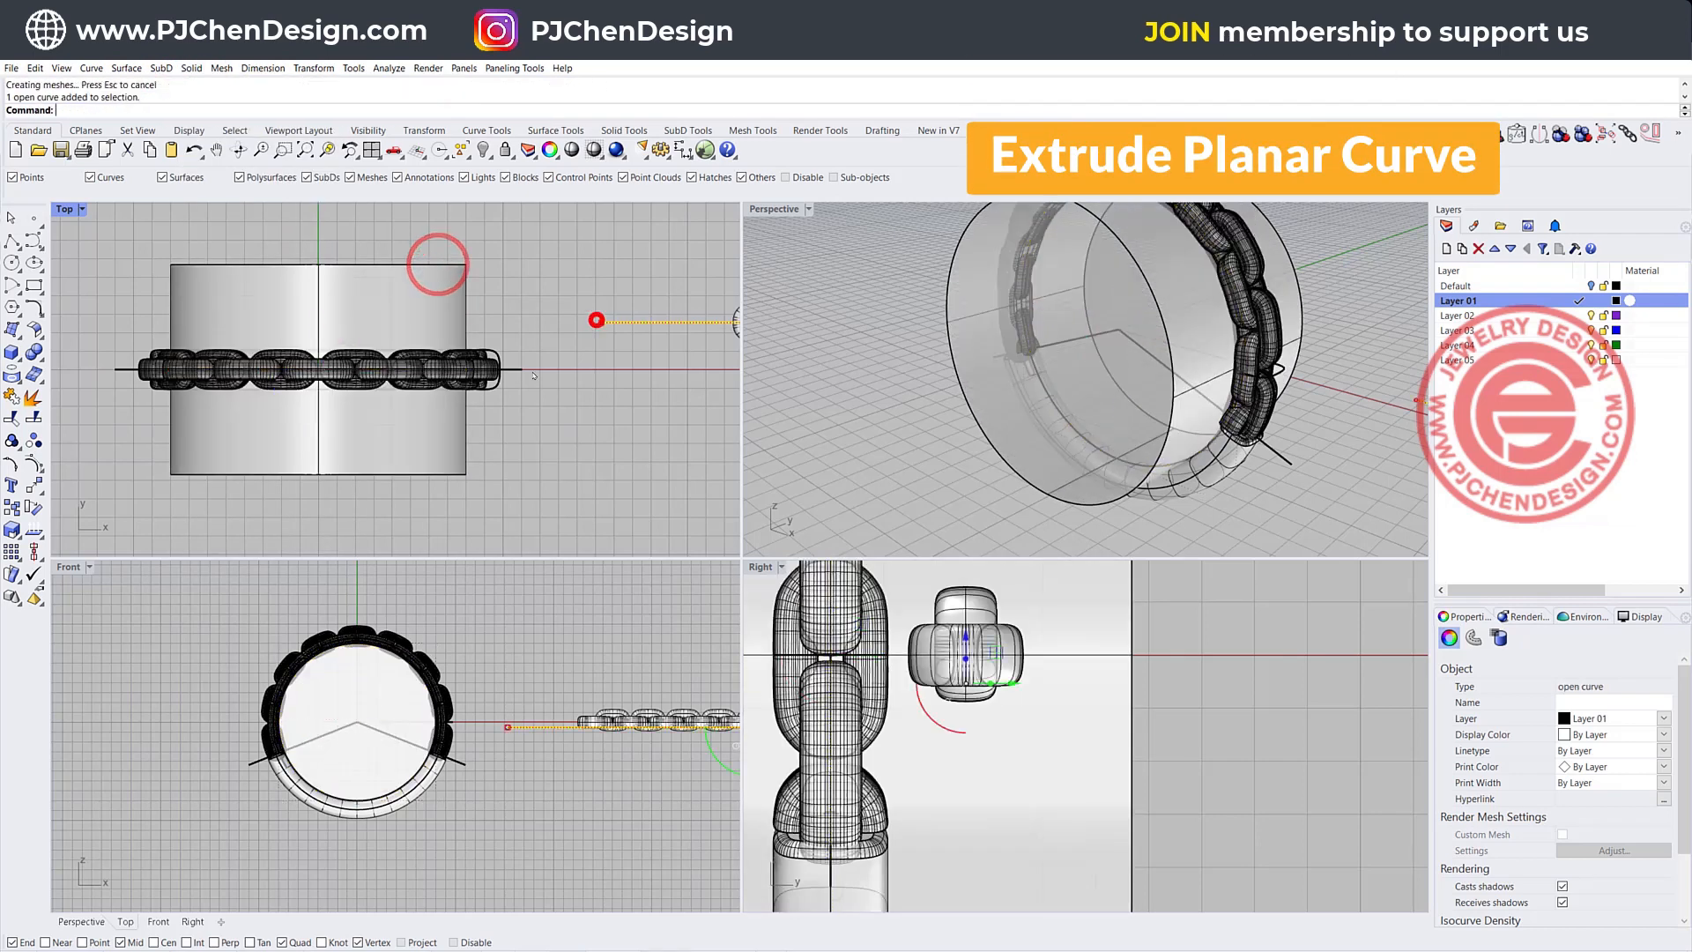
# Subtract the finger-hole cylinder from the united chain with Boolean Difference
pyautogui.click(33, 353)
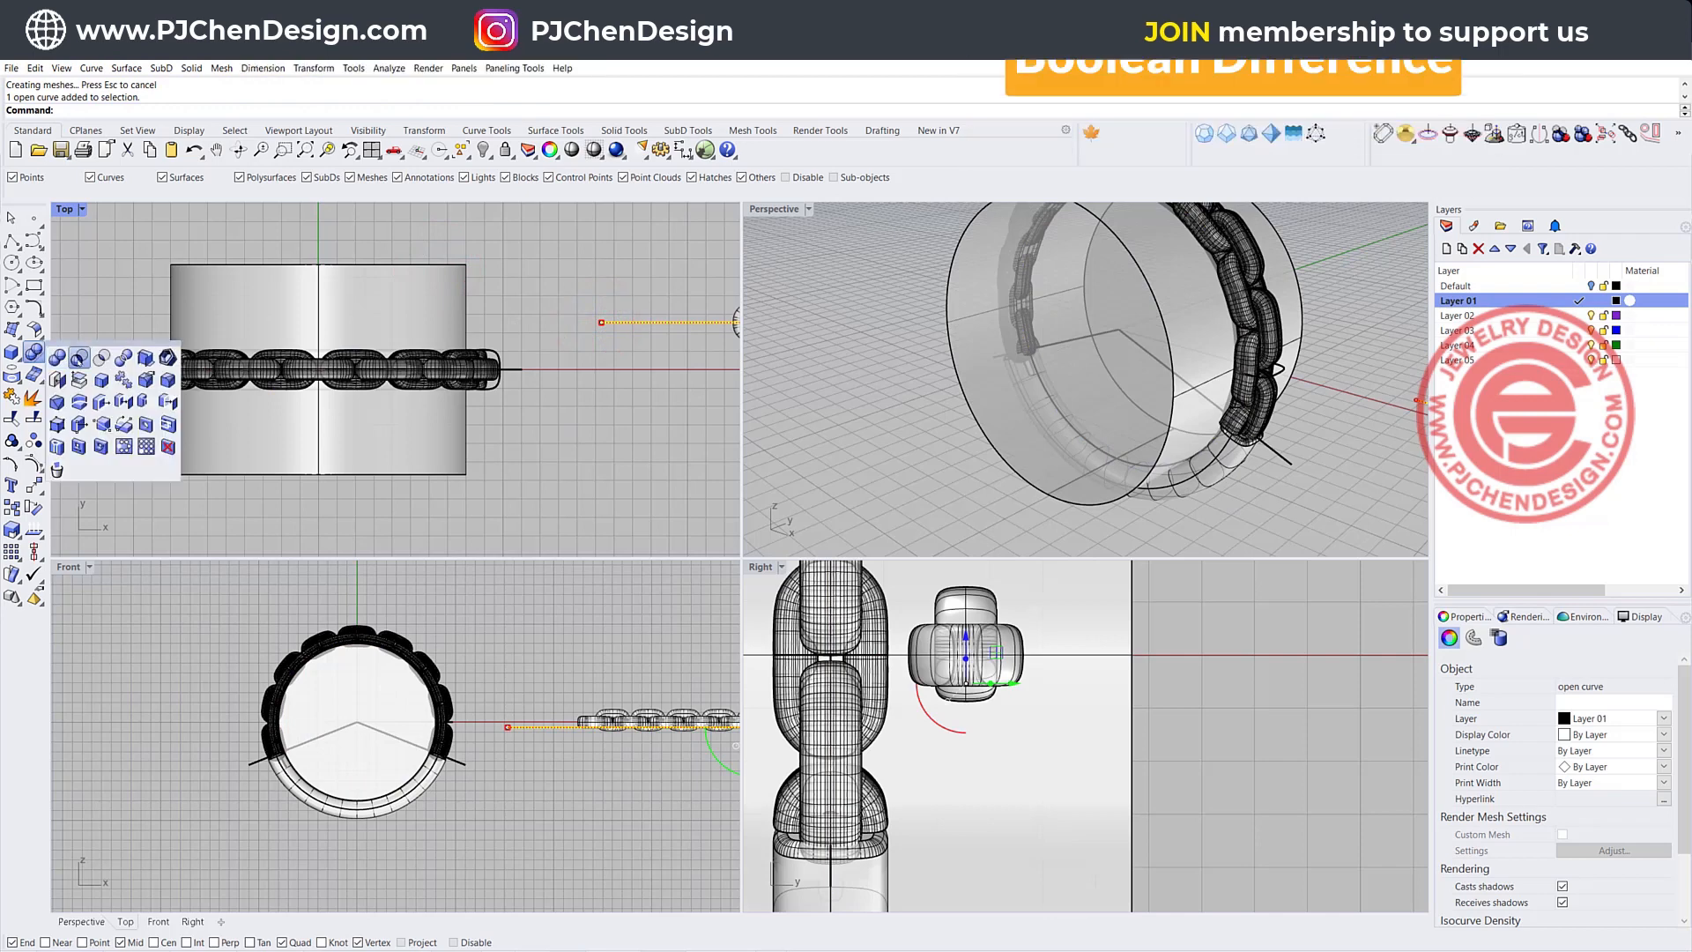
pyautogui.click(78, 358)
pyautogui.scroll(2, 324, 657)
pyautogui.rightClick(333, 640)
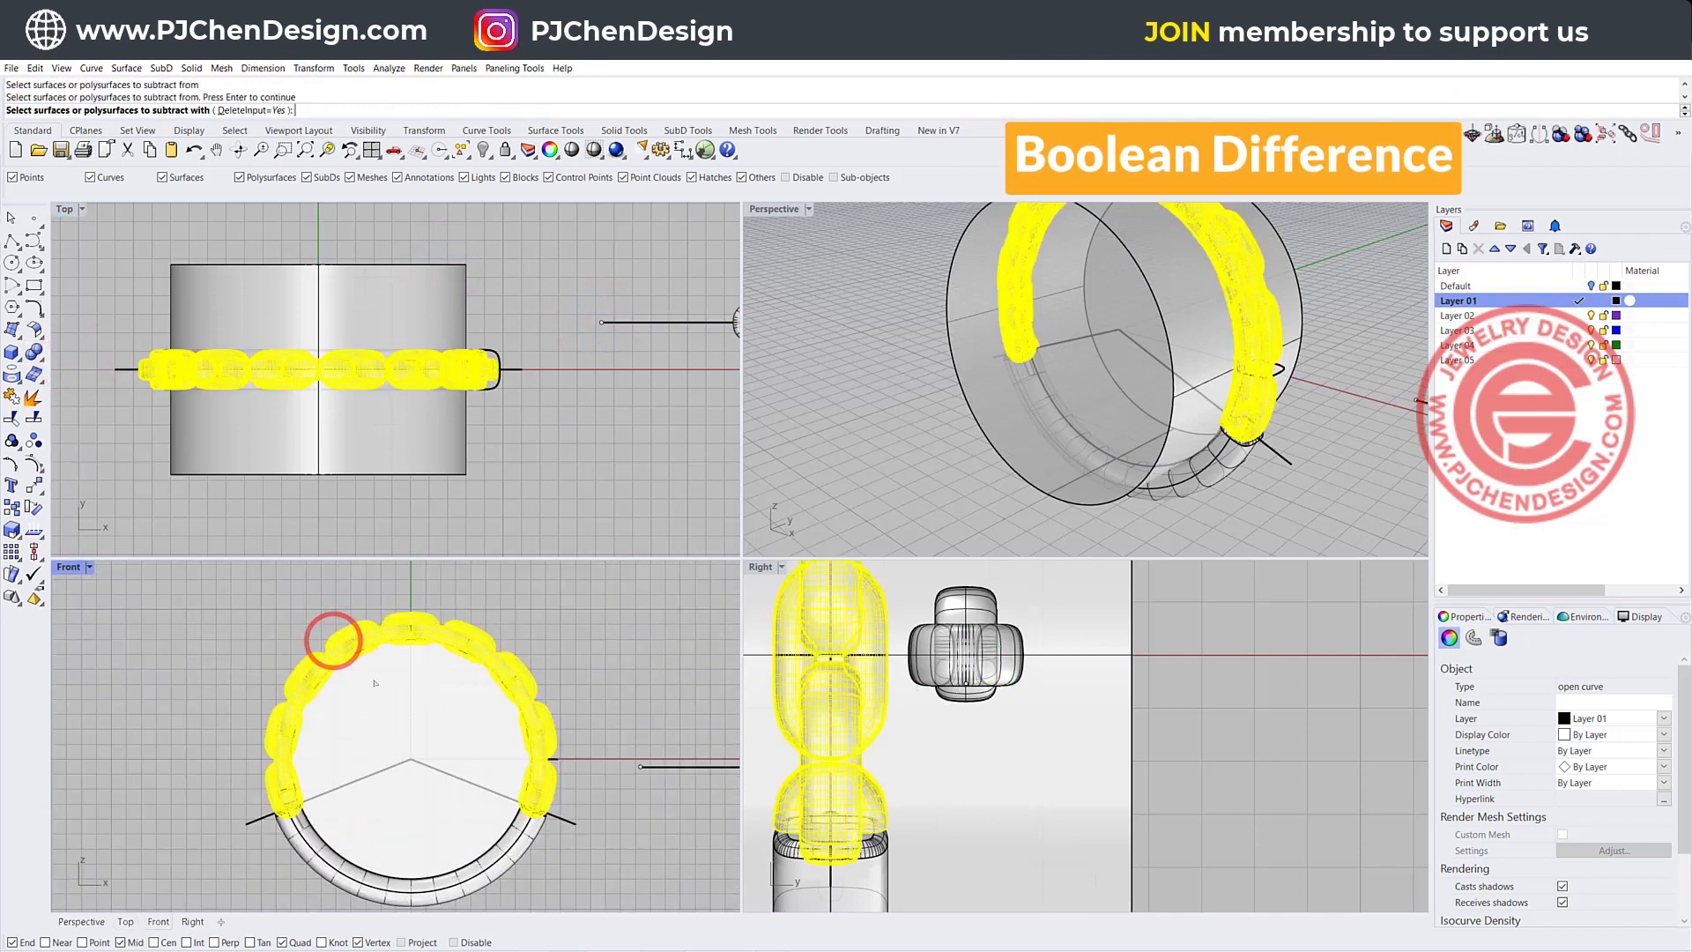
pyautogui.click(373, 679)
pyautogui.rightClick(374, 680)
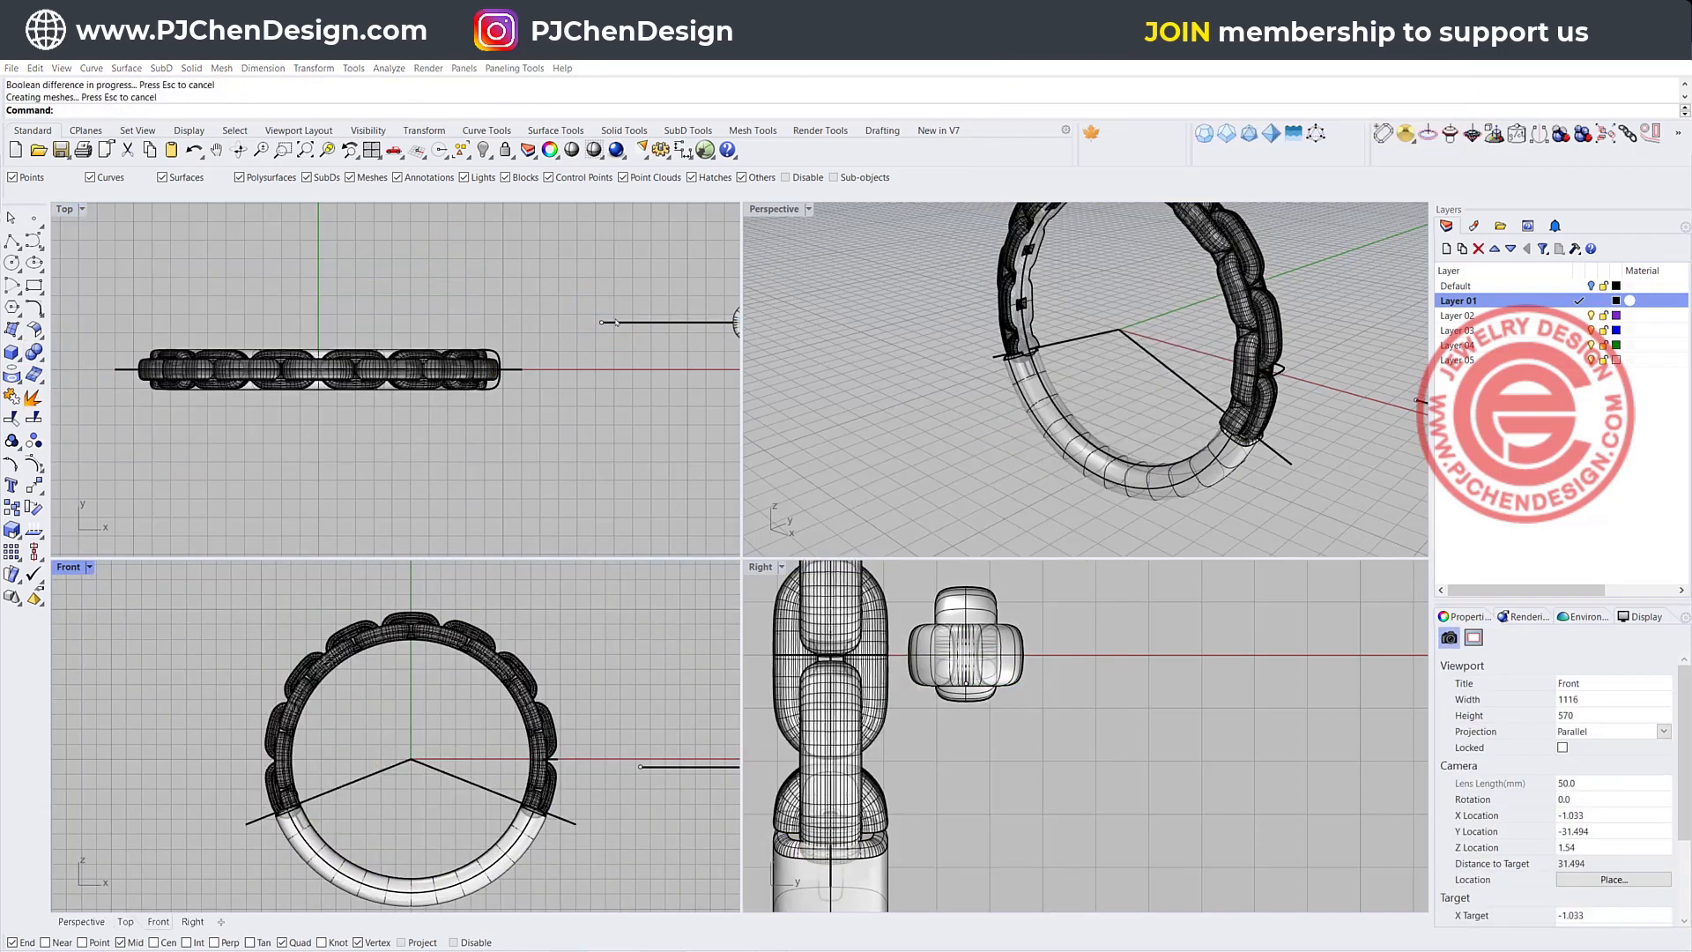
# Switch the Perspective view to the Rendered display mode to show the finished ring
pyautogui.click(808, 209)
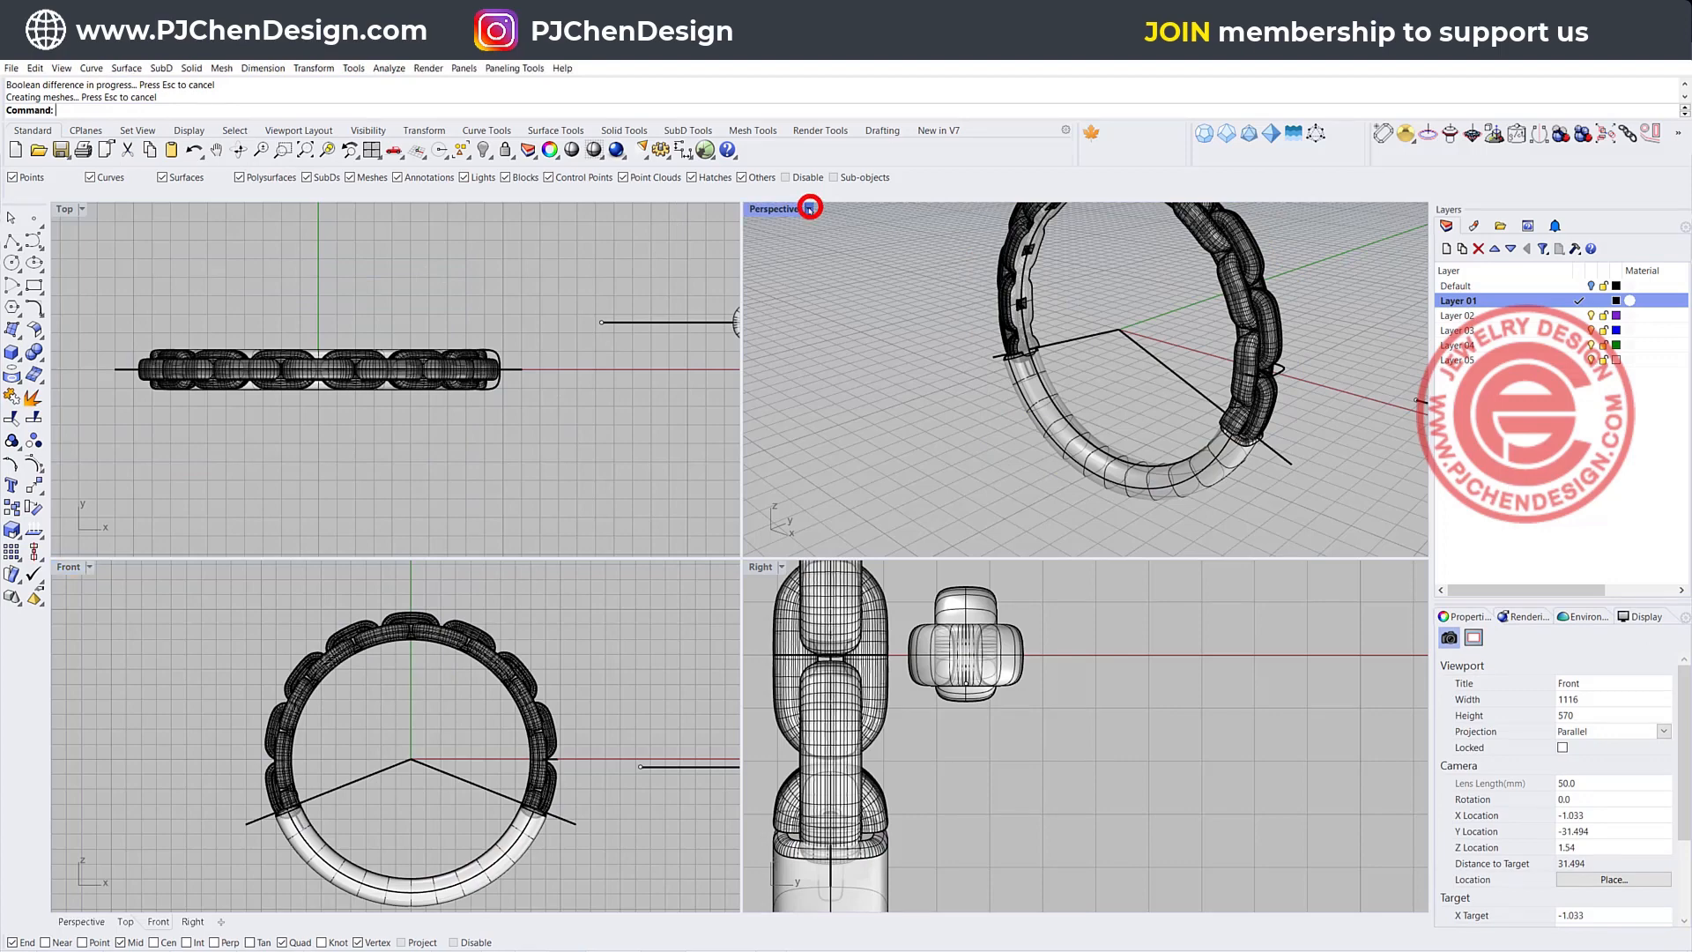
pyautogui.click(798, 300)
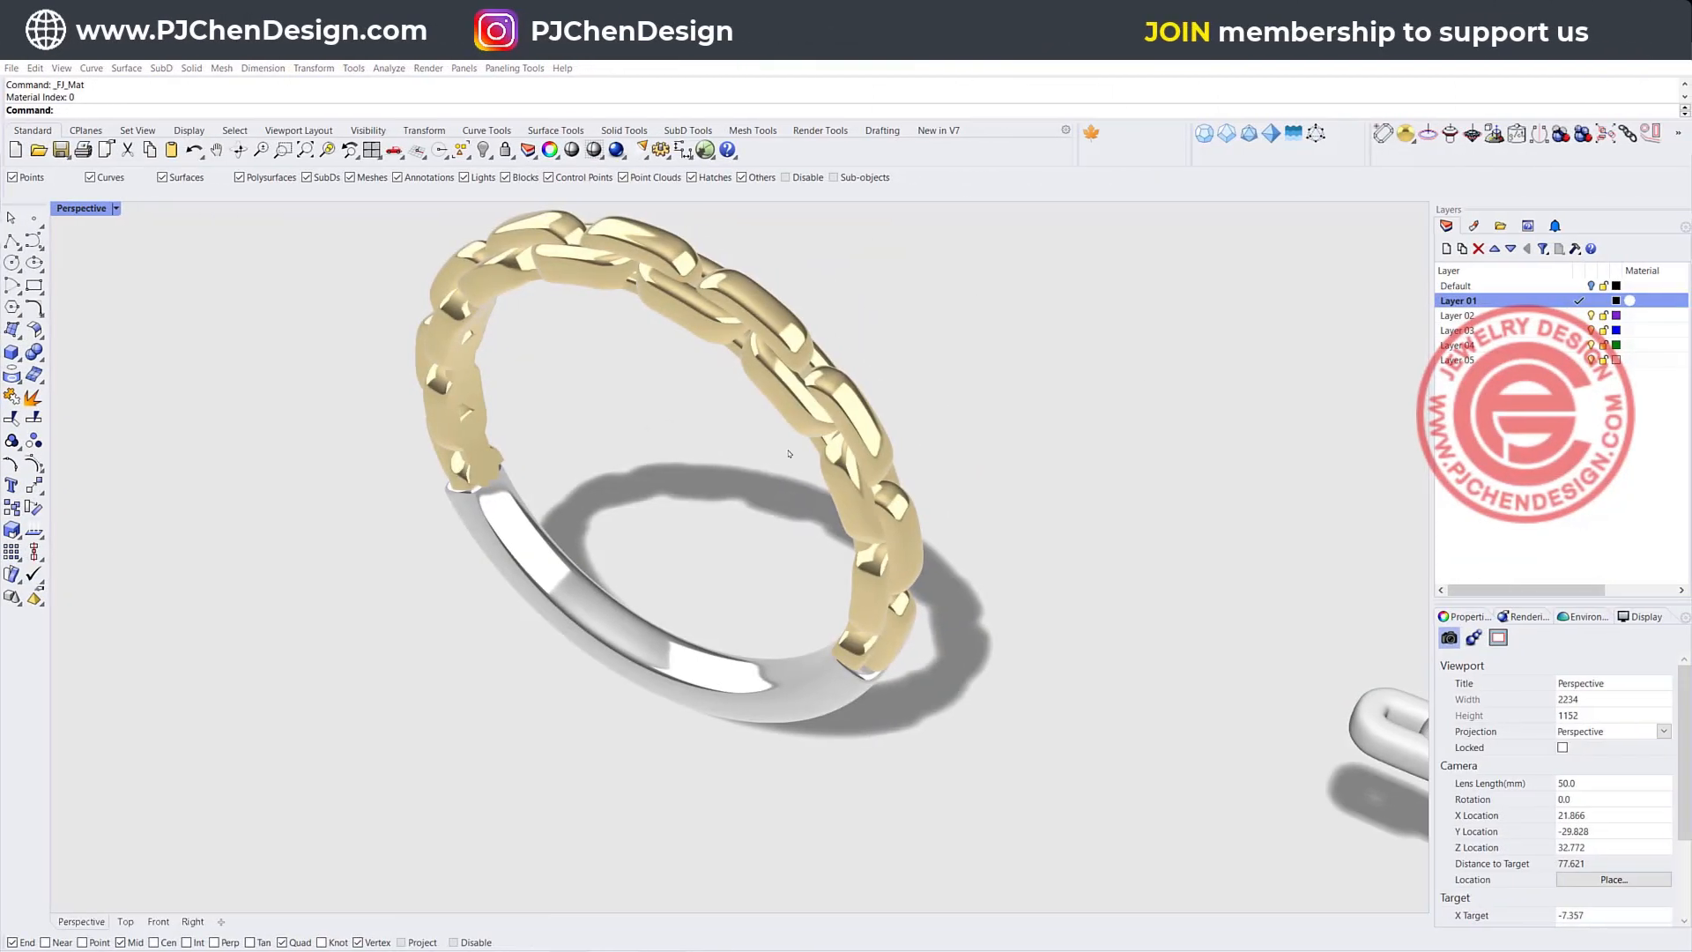